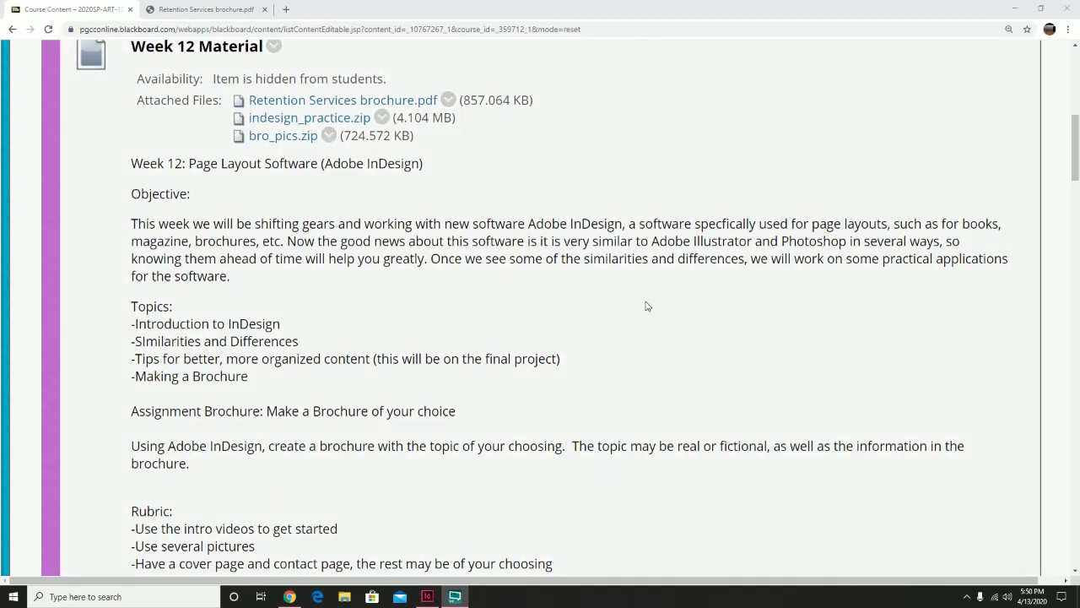
- Read the Week 12 brochure assignment and rubric, and look through both pages of the Retention Services brochure PDF
scroll(646, 305, up, 1)
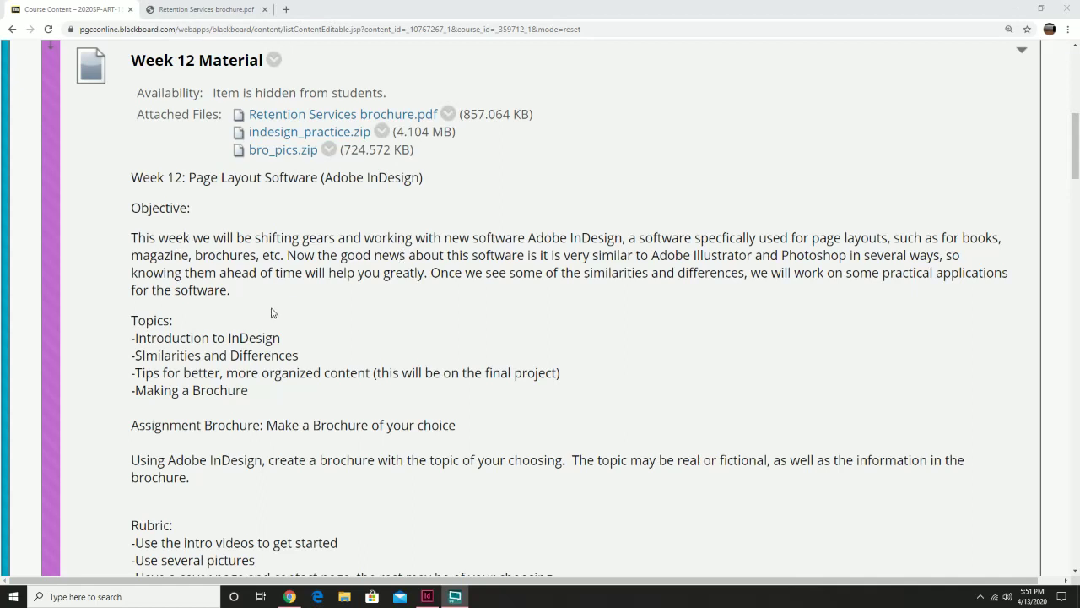
scroll(285, 342, down, 3)
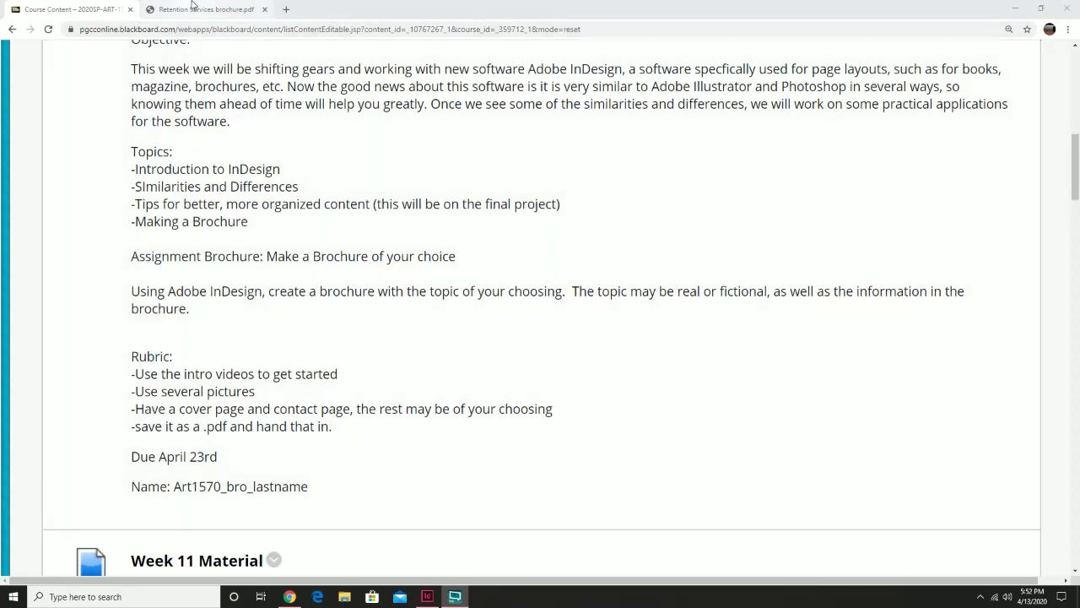
click(192, 7)
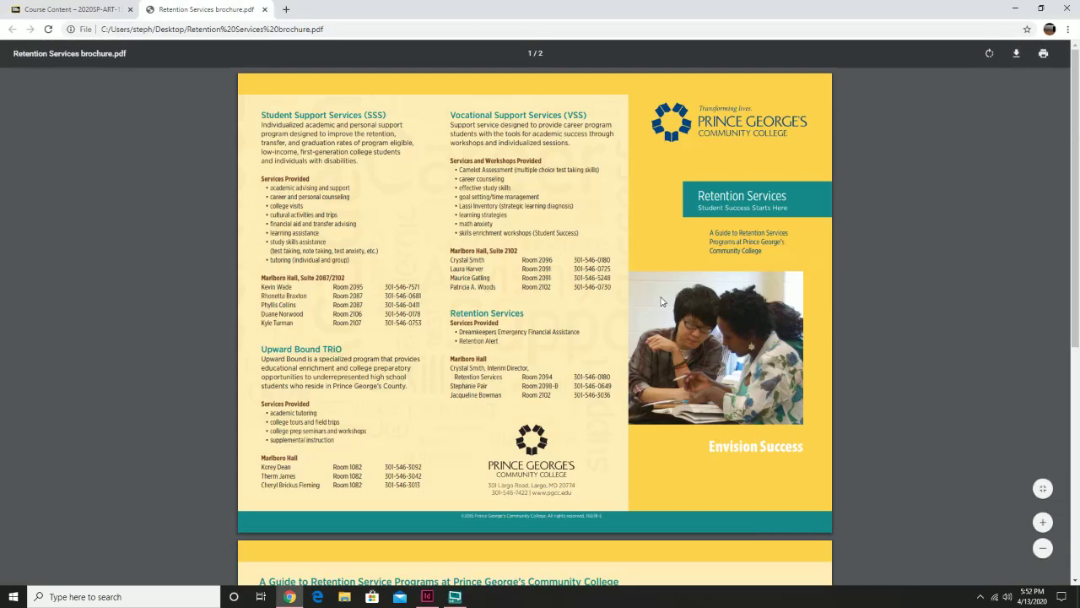
scroll(701, 428, down, 1)
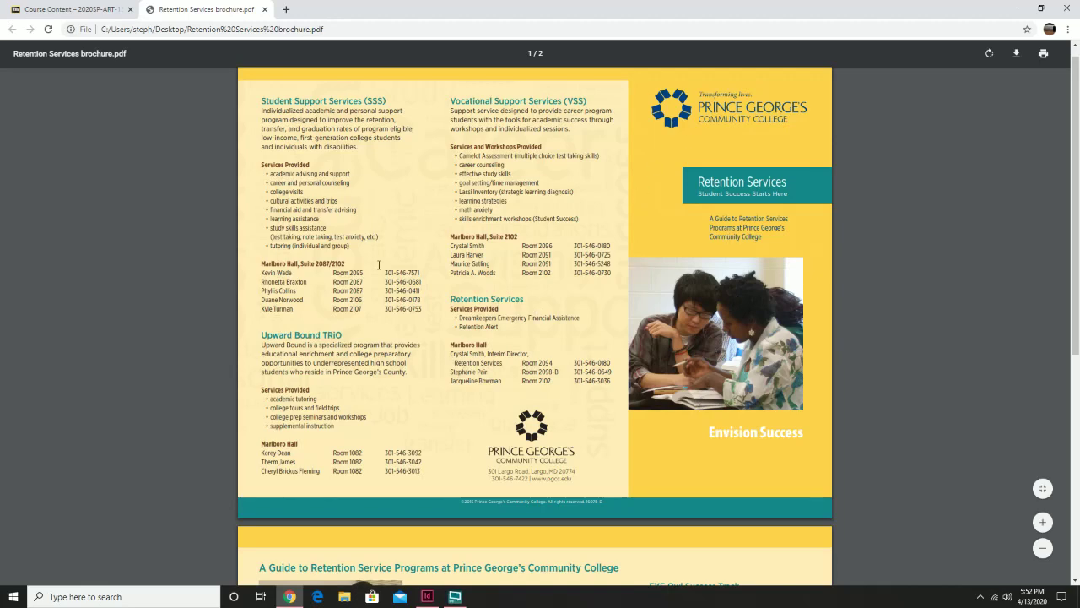
scroll(498, 351, down, 3)
scroll(386, 333, down, 3)
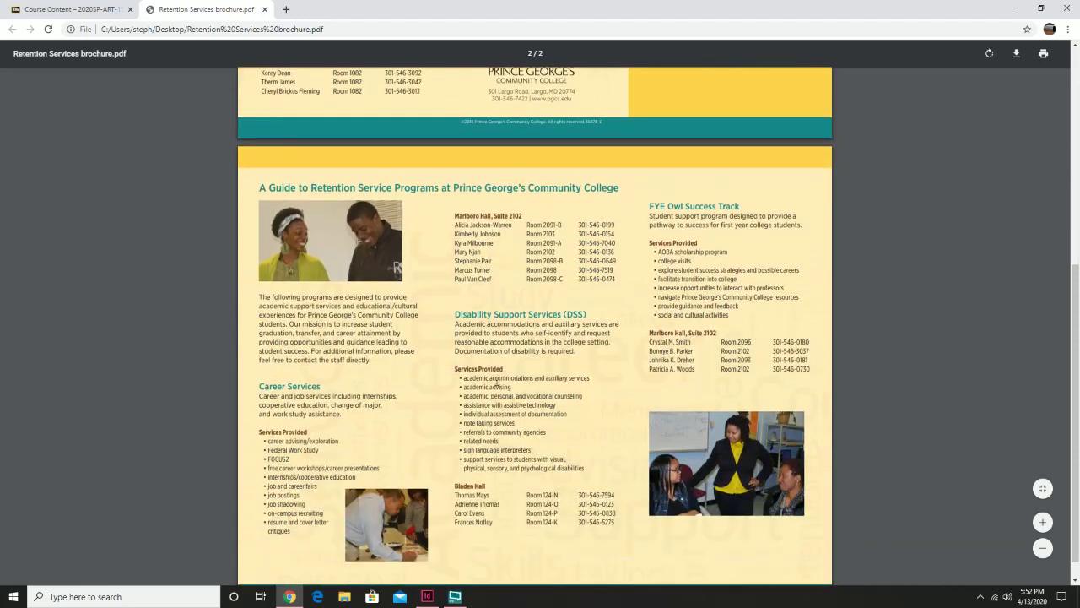
scroll(595, 379, up, 5)
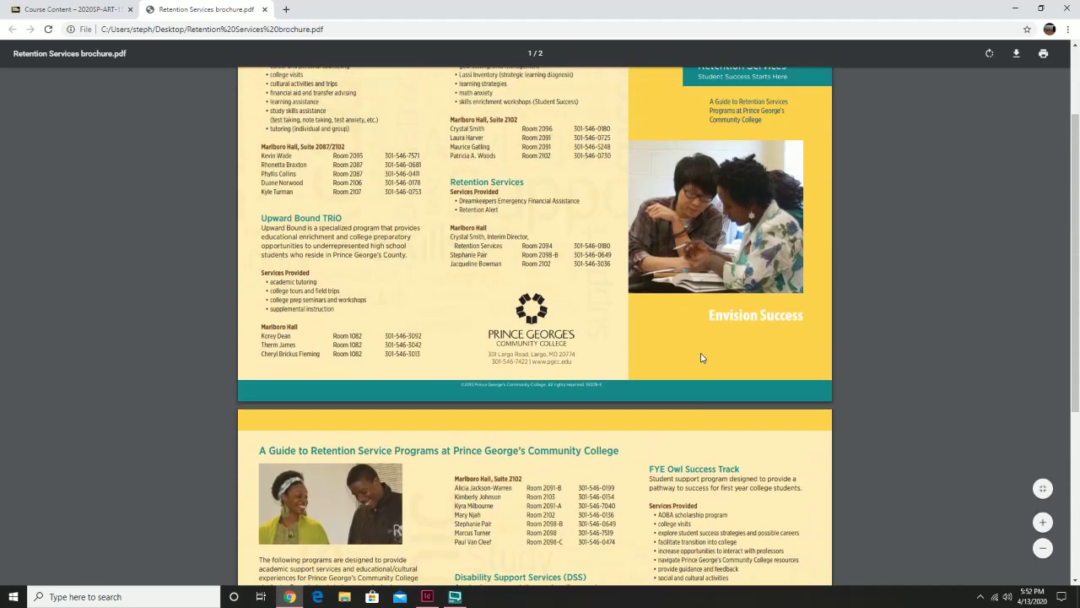
scroll(767, 378, up, 1)
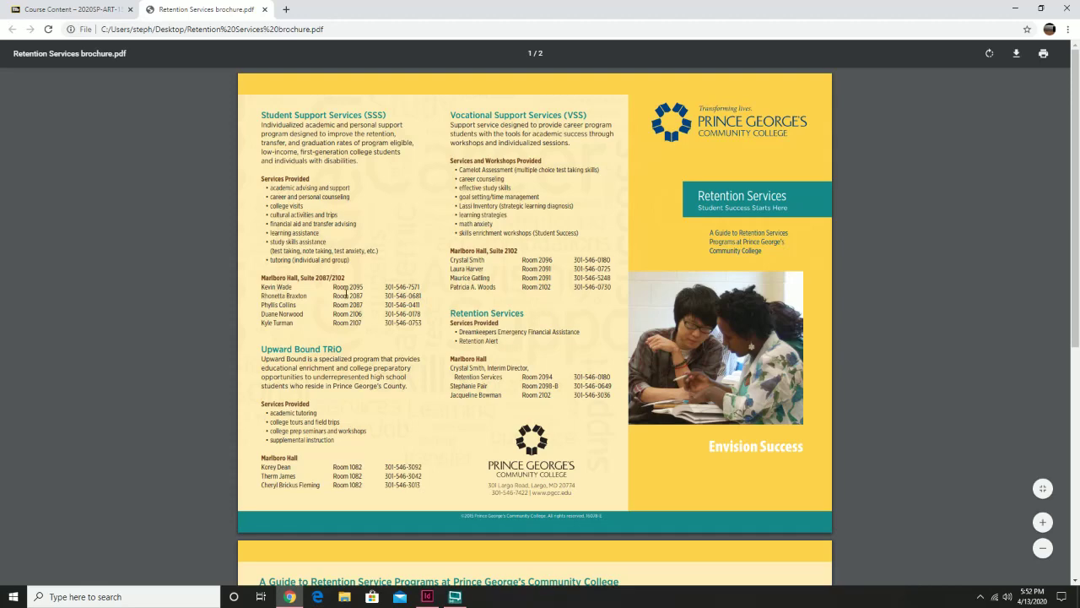
scroll(346, 292, down, 5)
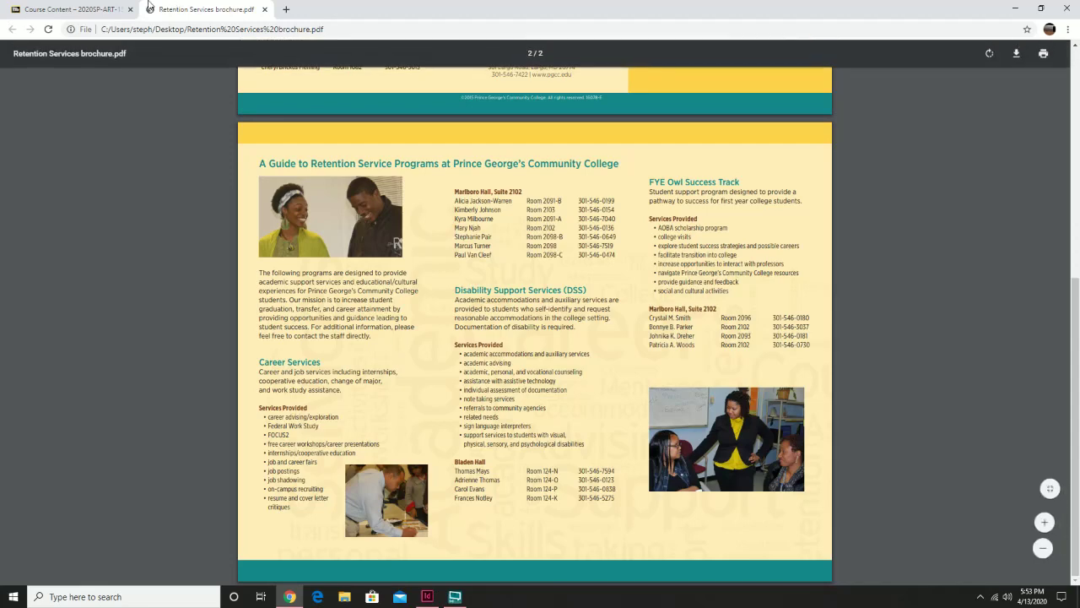
- Compare the assignment rubric with the sample brochure once more, and check the April 23rd due date in the system calendar
key(ctrl+Tab)
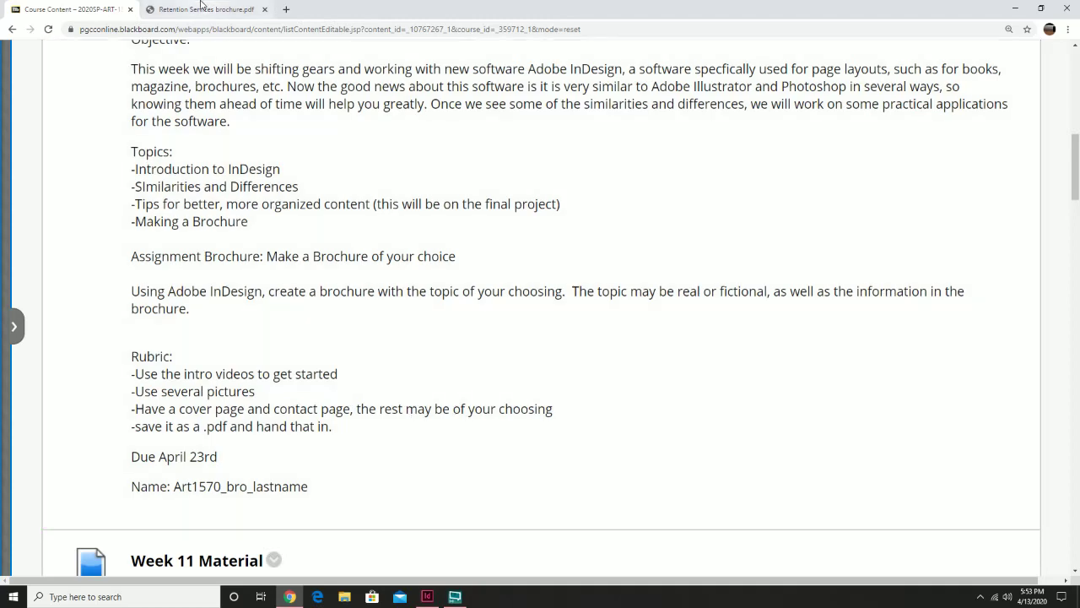
click(200, 8)
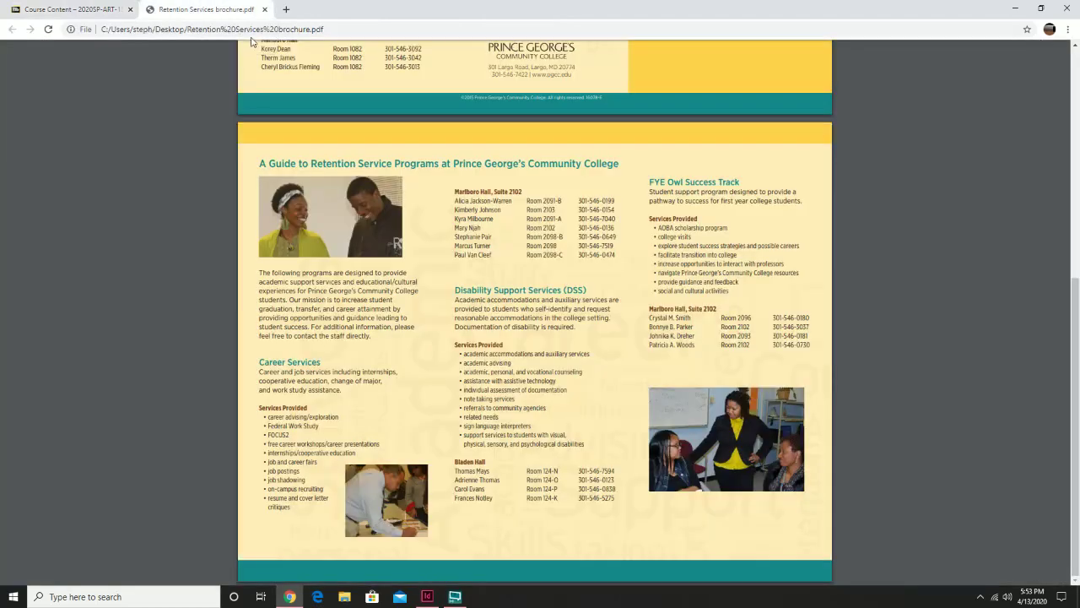
scroll(499, 284, up, 5)
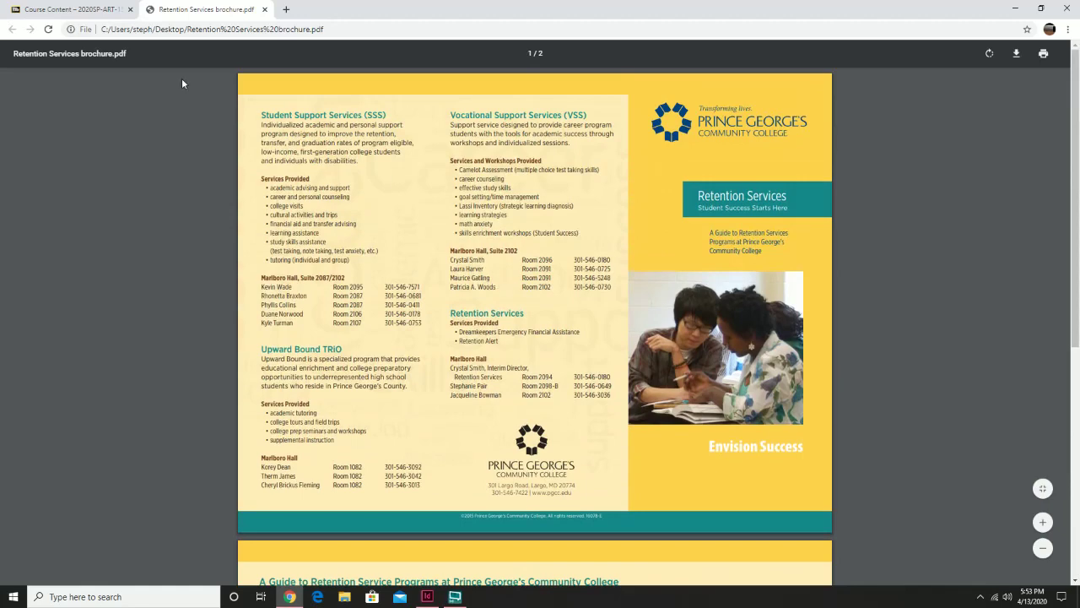
click(93, 12)
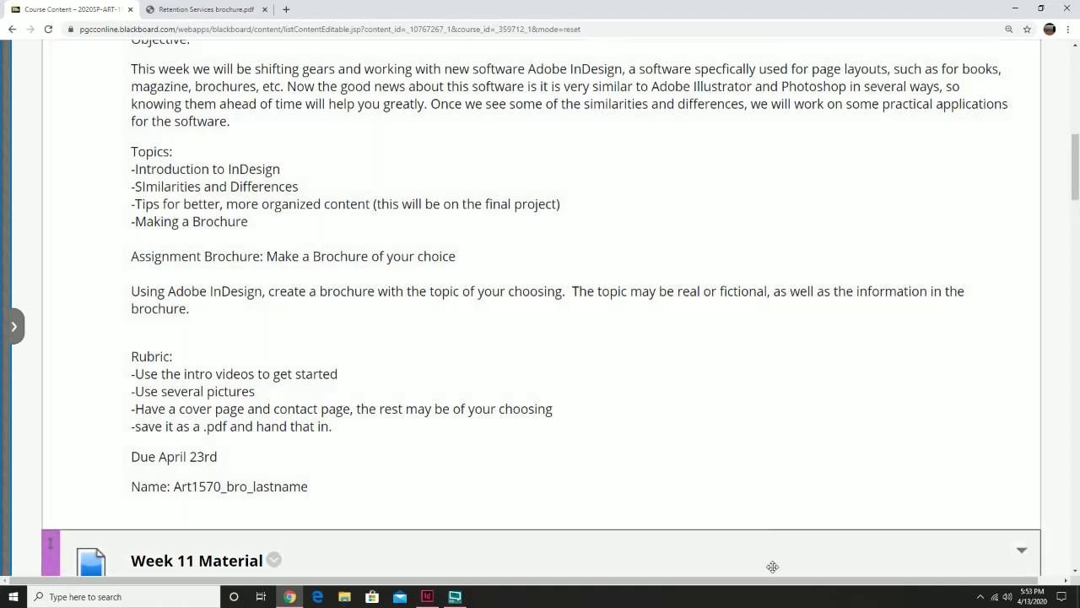
click(1028, 599)
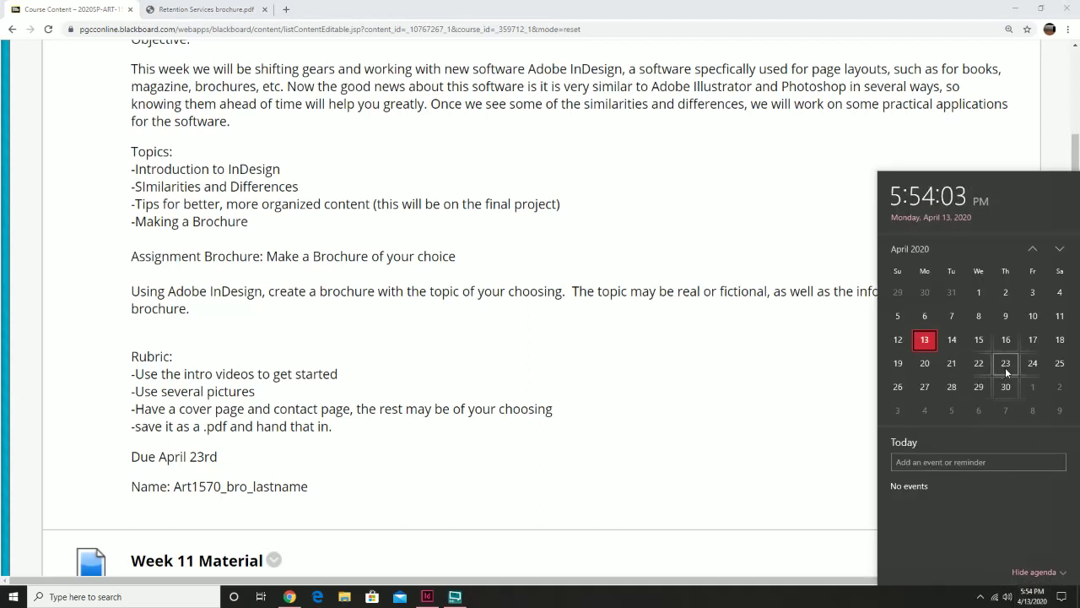
click(622, 406)
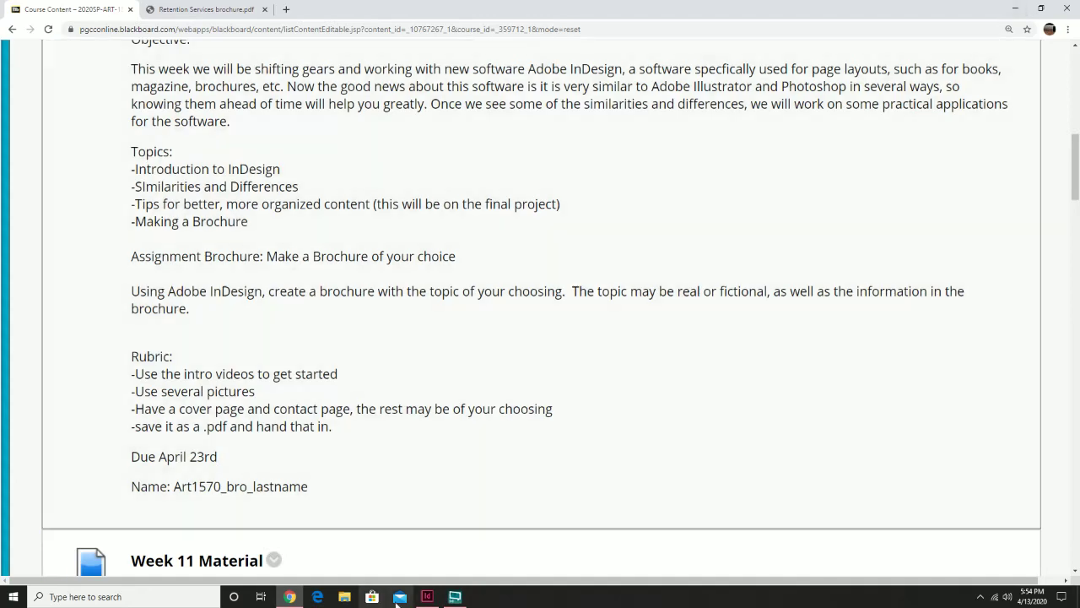
- Switch to InDesign and start a new print document from the Letter preset, naming it "practice"
click(430, 600)
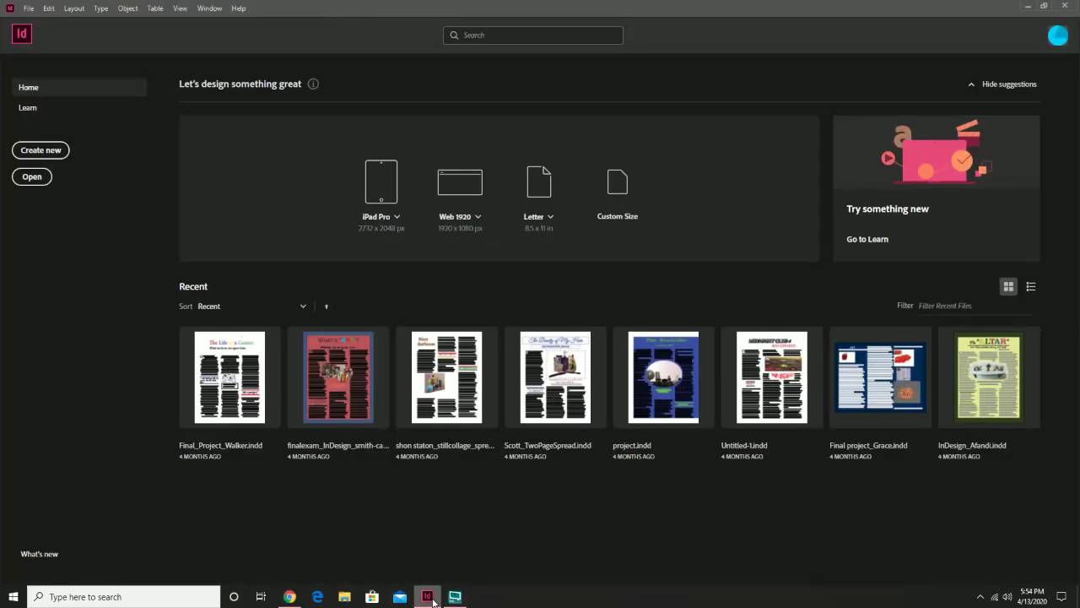
click(34, 11)
mouse_move(38, 24)
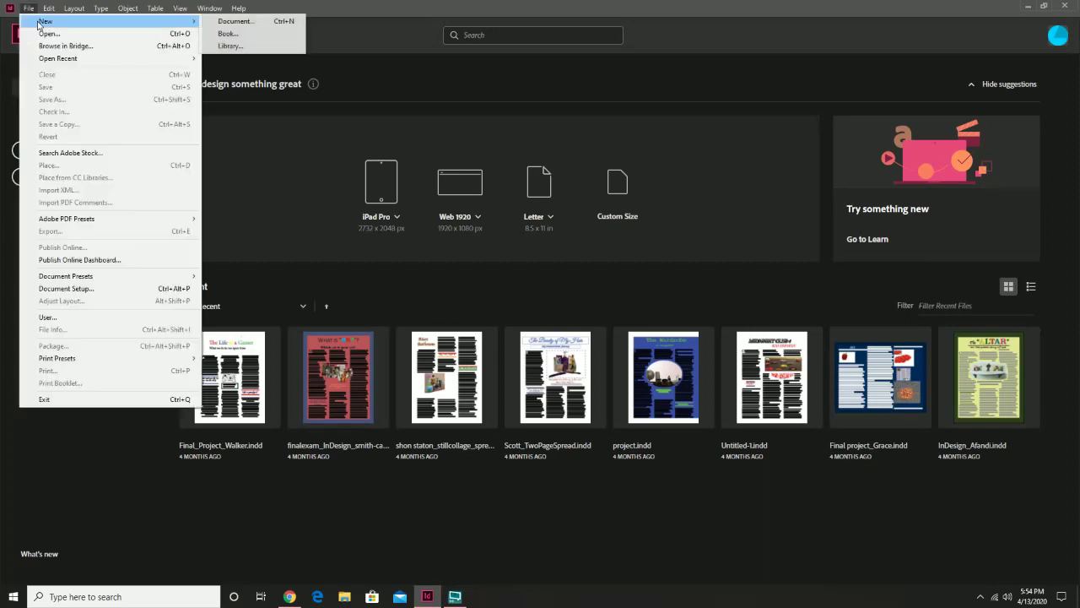
click(251, 20)
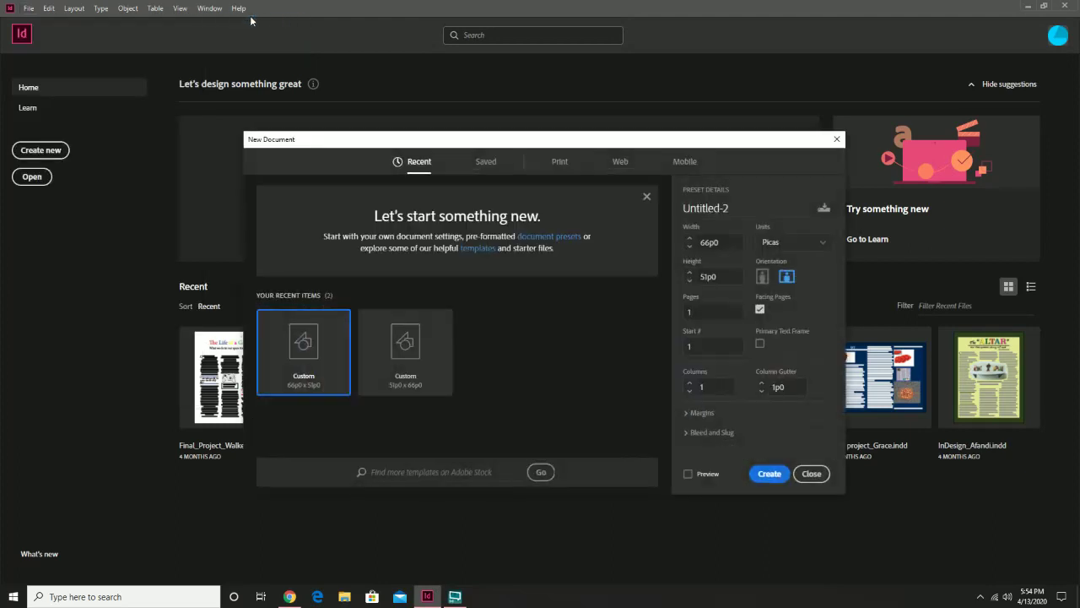
click(561, 165)
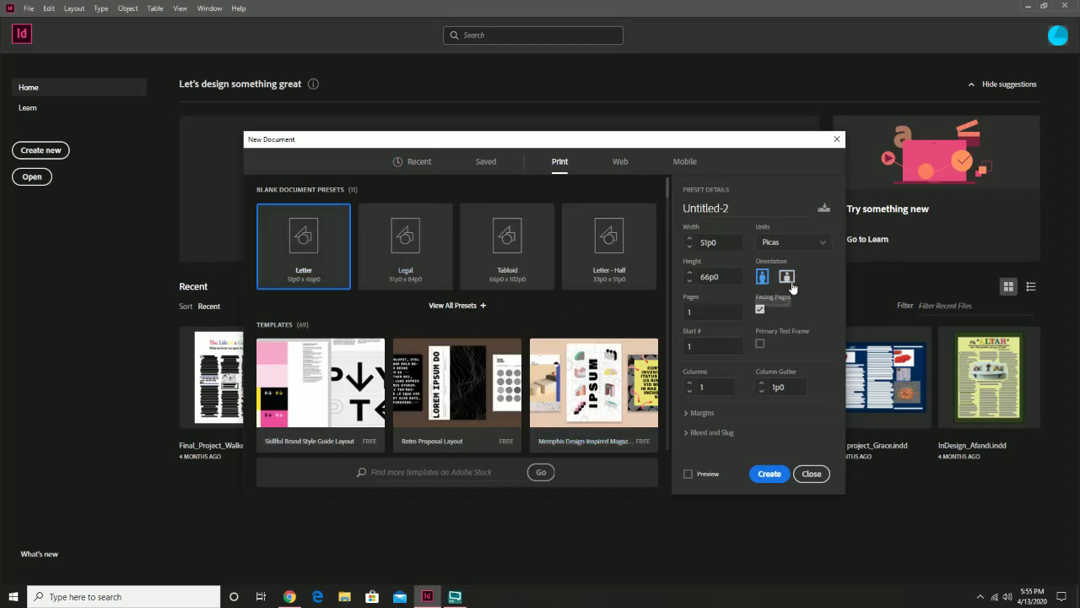
drag(725, 209, 684, 215)
text(O)
text(practice)
- Set the new document's units to inches and its orientation to landscape
click(781, 243)
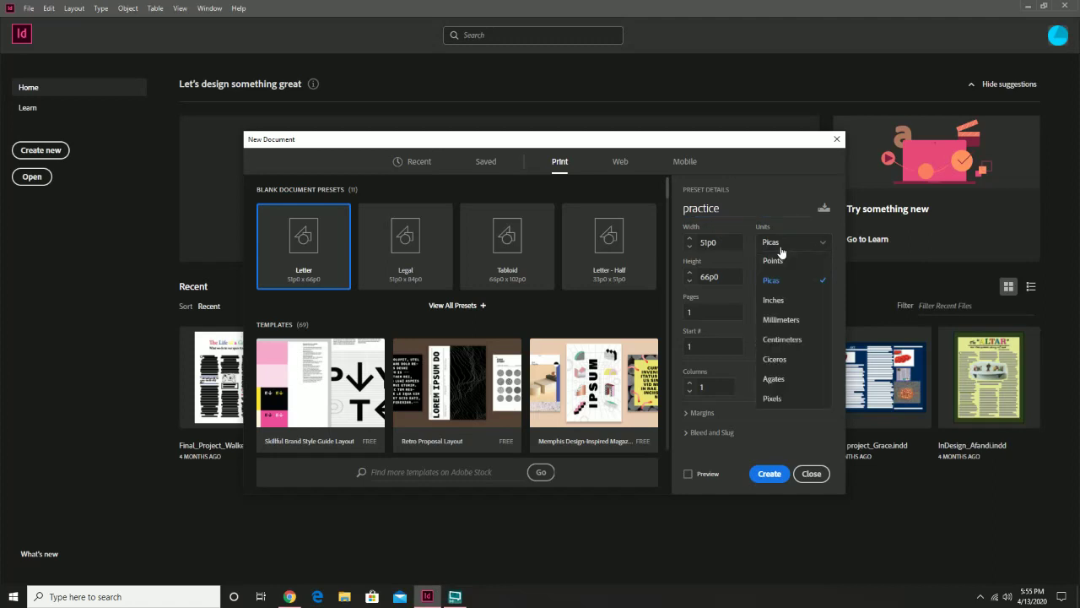
click(789, 301)
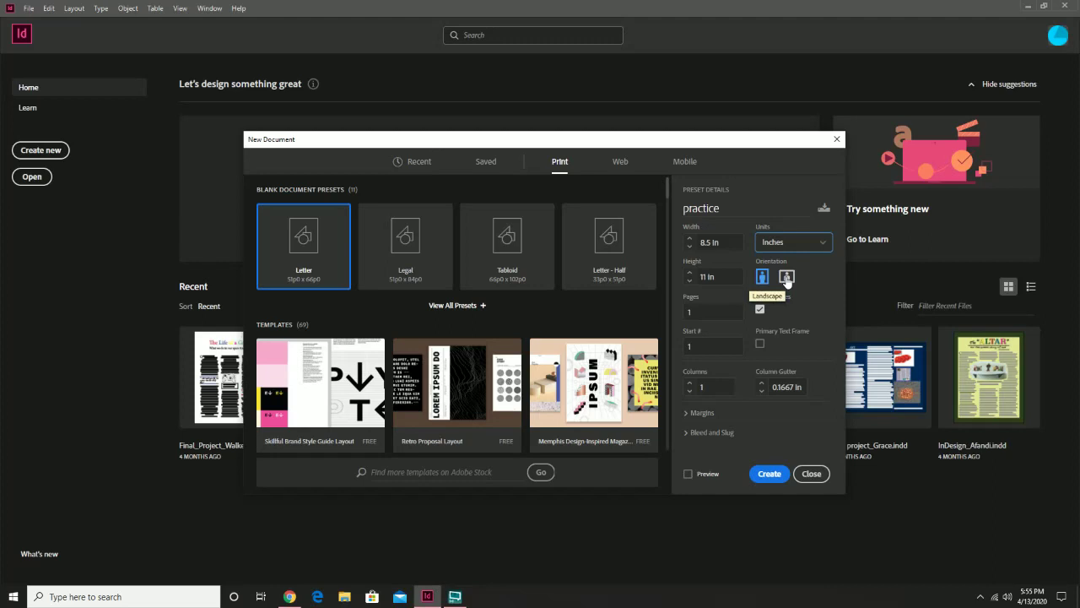
click(786, 278)
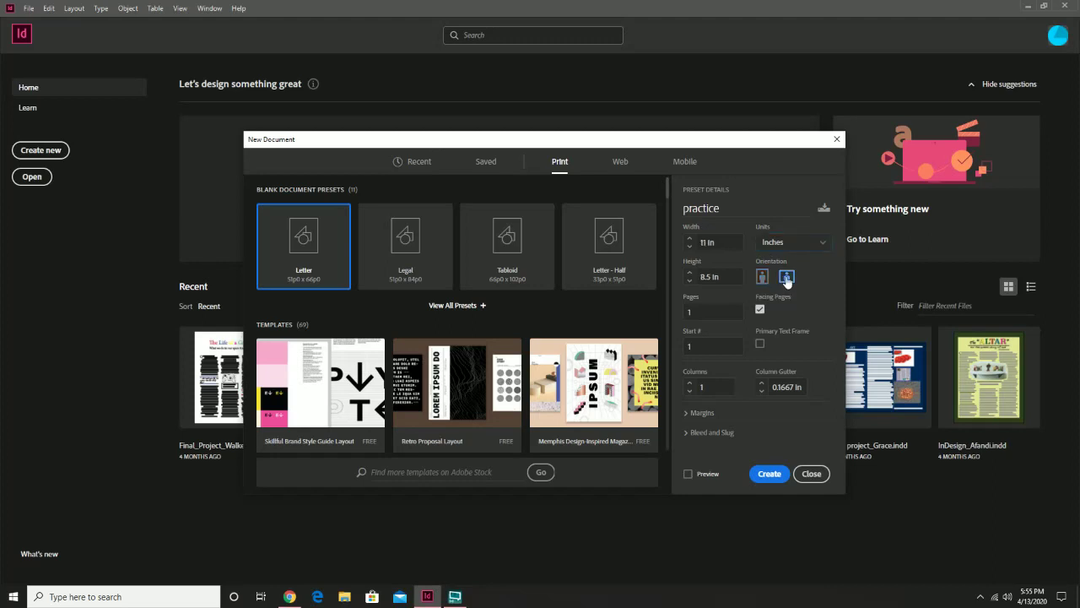
- Give the document 2 pages and 3 columns, and create it
double_click(689, 312)
text(2)
click(690, 384)
click(690, 384)
click(775, 474)
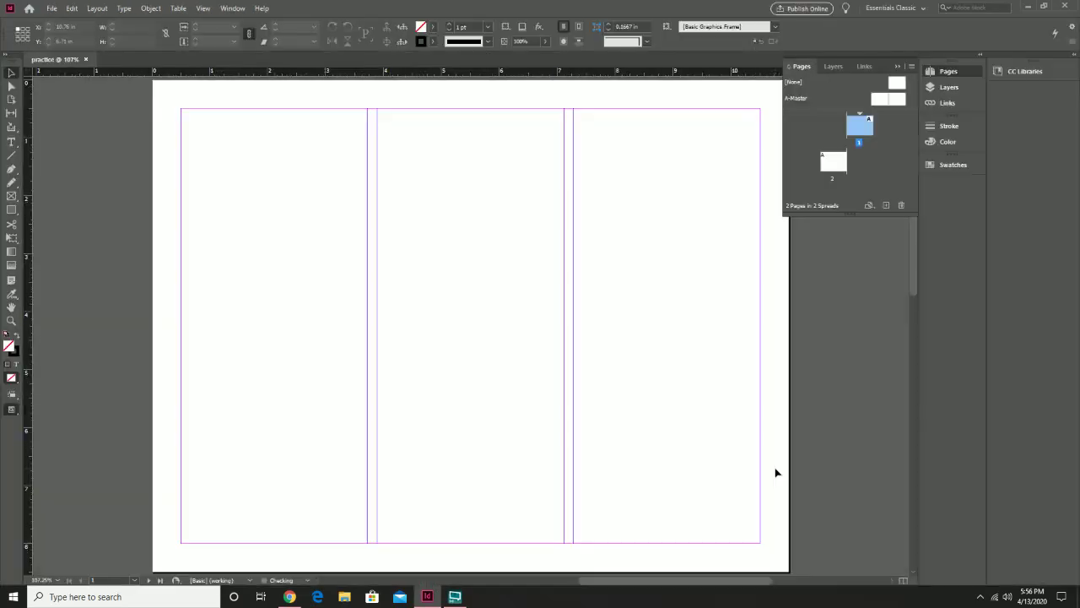
- Reset the Essentials Classic workspace and collapse the expanded CC Libraries
click(946, 73)
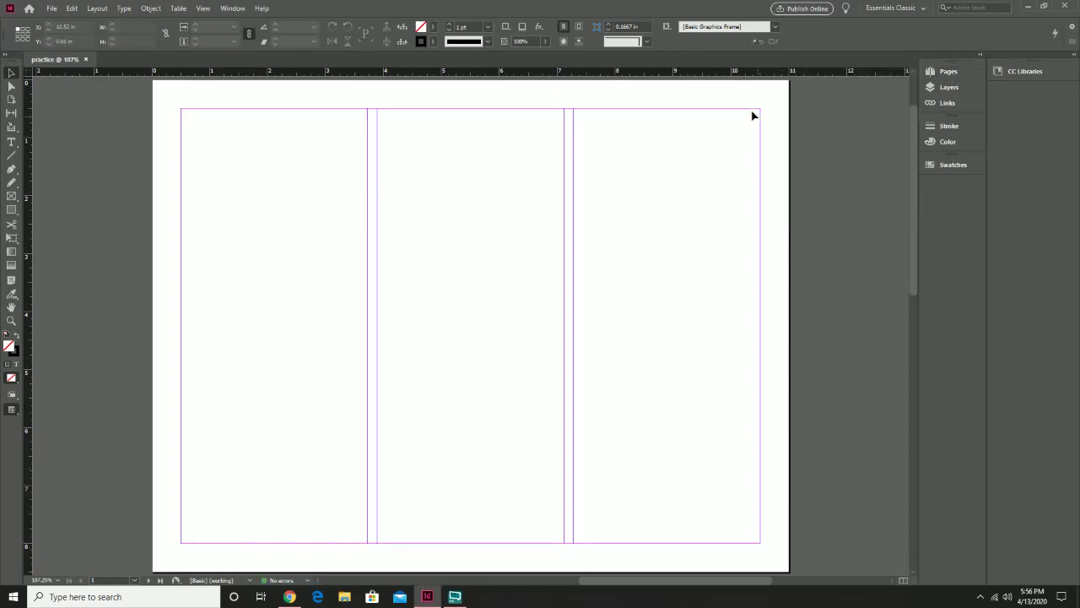
click(892, 9)
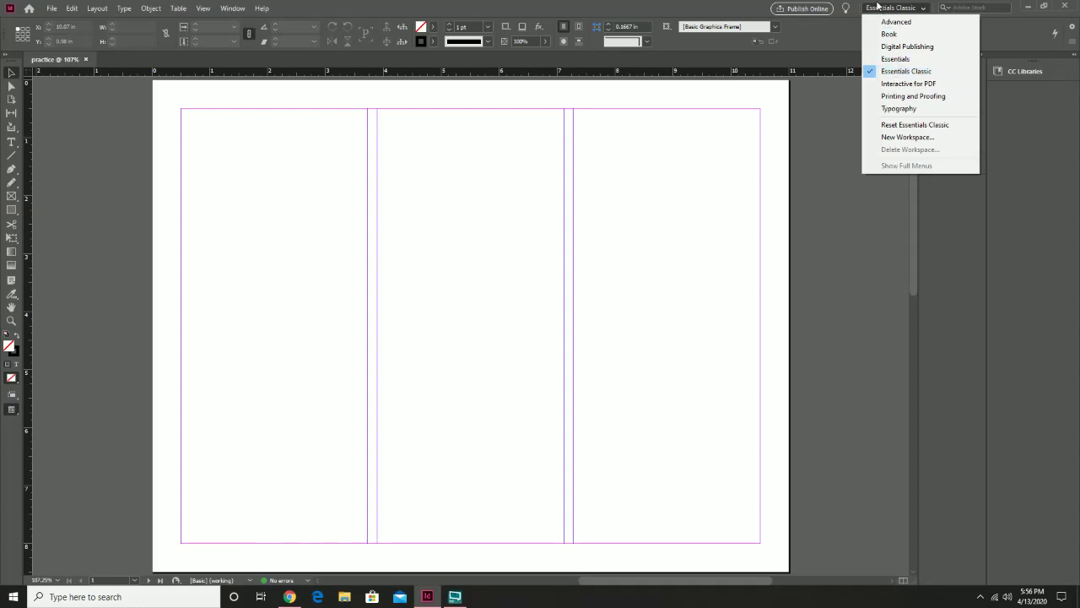
click(920, 74)
click(891, 10)
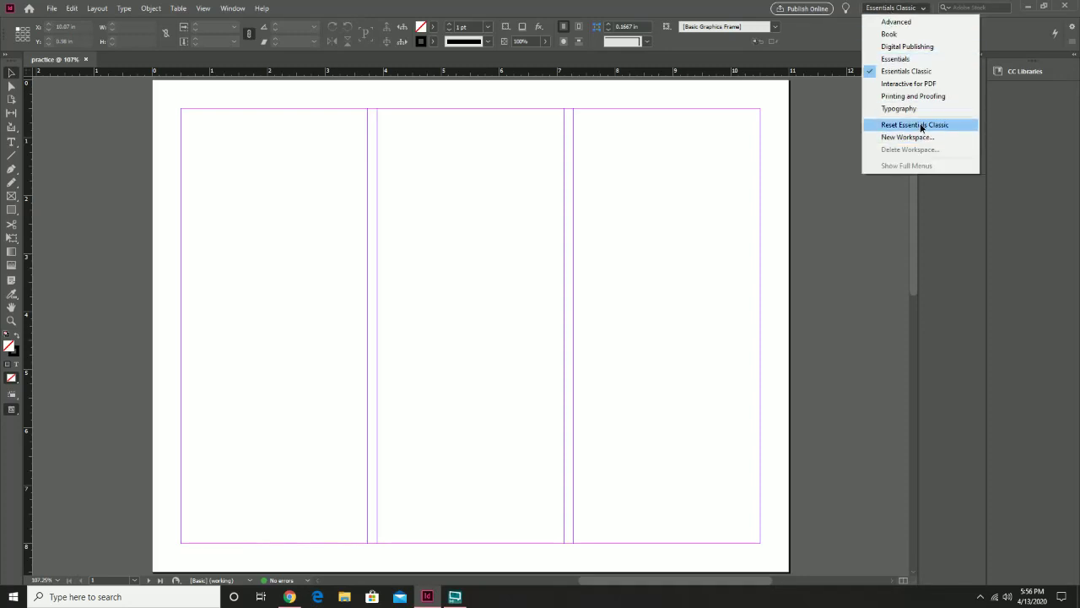
click(918, 125)
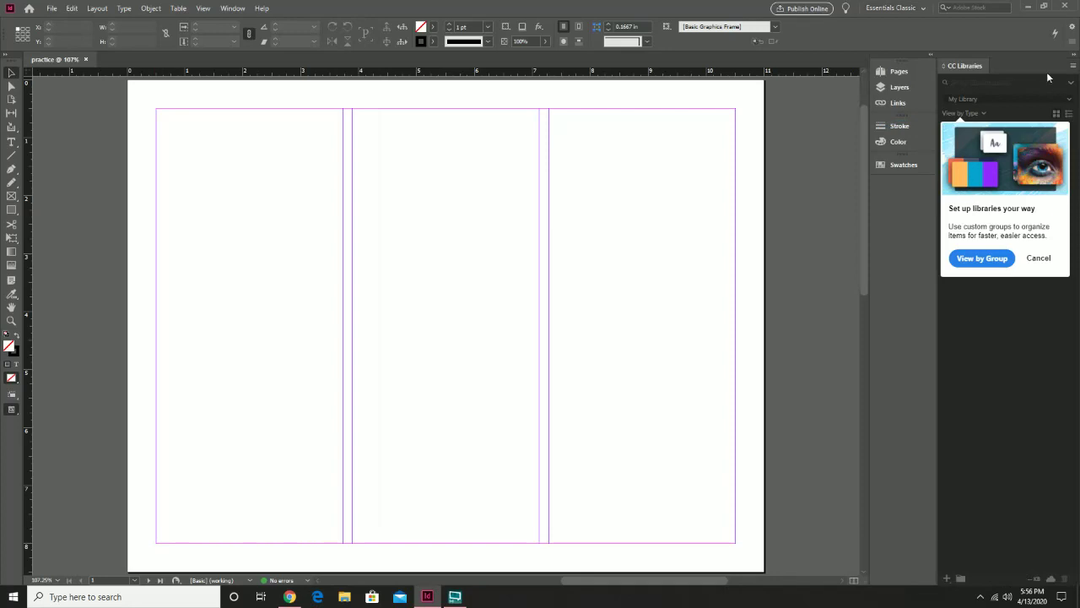
click(1074, 57)
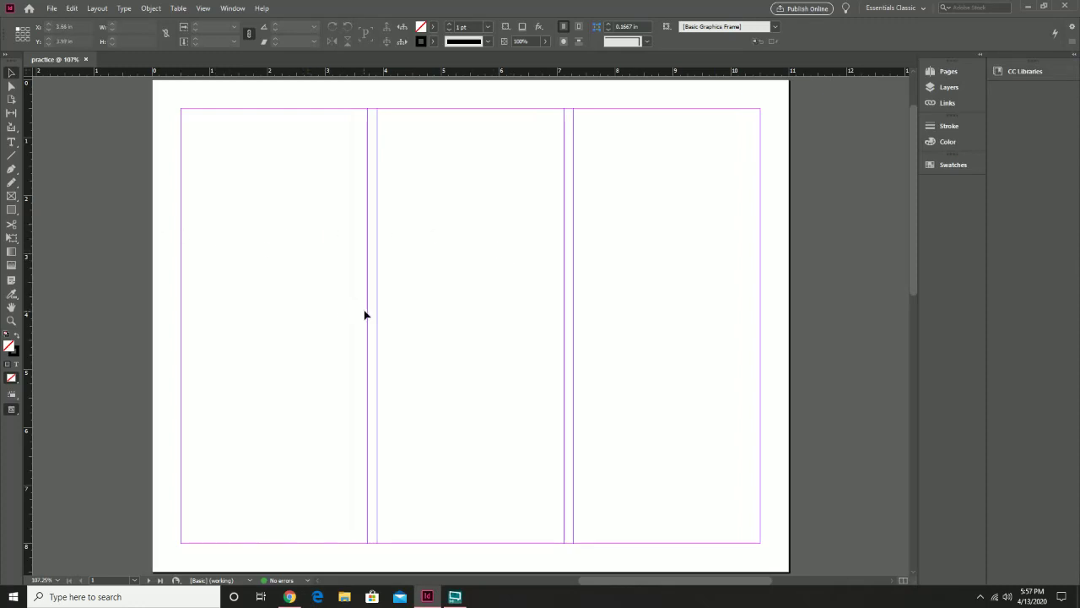
- Examine the column and margin guides on the first page and the start of the second page
scroll(364, 314, down, 5)
scroll(365, 314, down, 1)
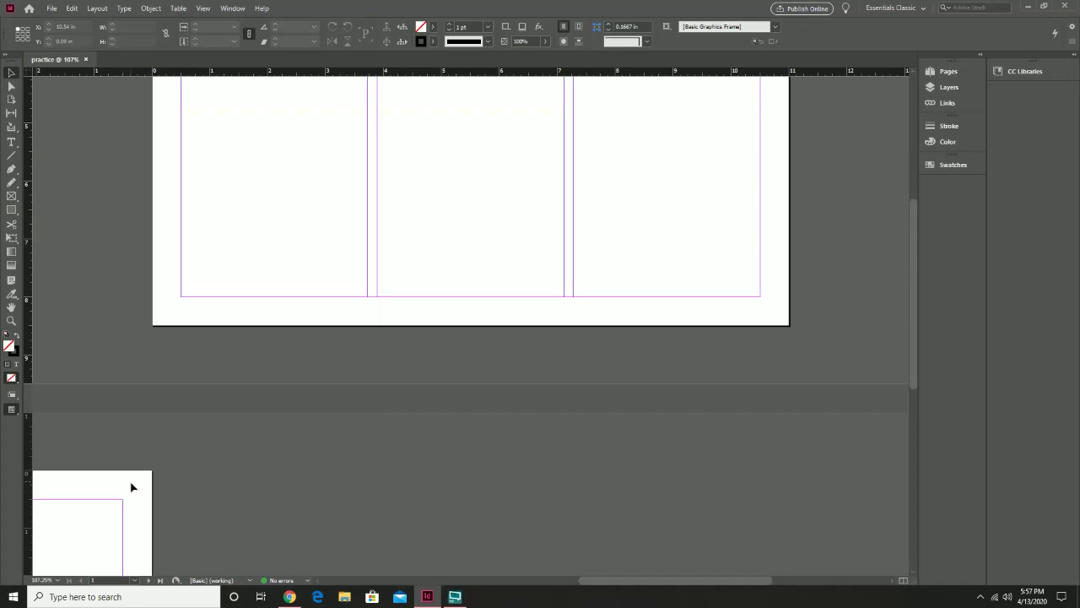
scroll(131, 487, down, 1)
scroll(384, 343, up, 4)
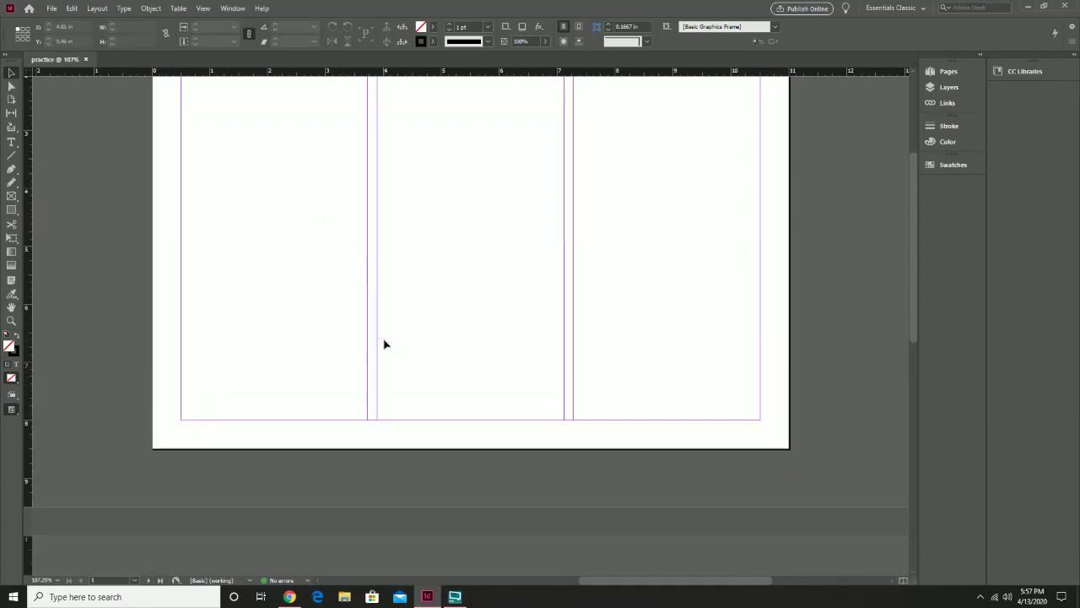
scroll(383, 344, up, 3)
scroll(605, 258, down, 1)
scroll(603, 263, up, 1)
scroll(603, 263, down, 1)
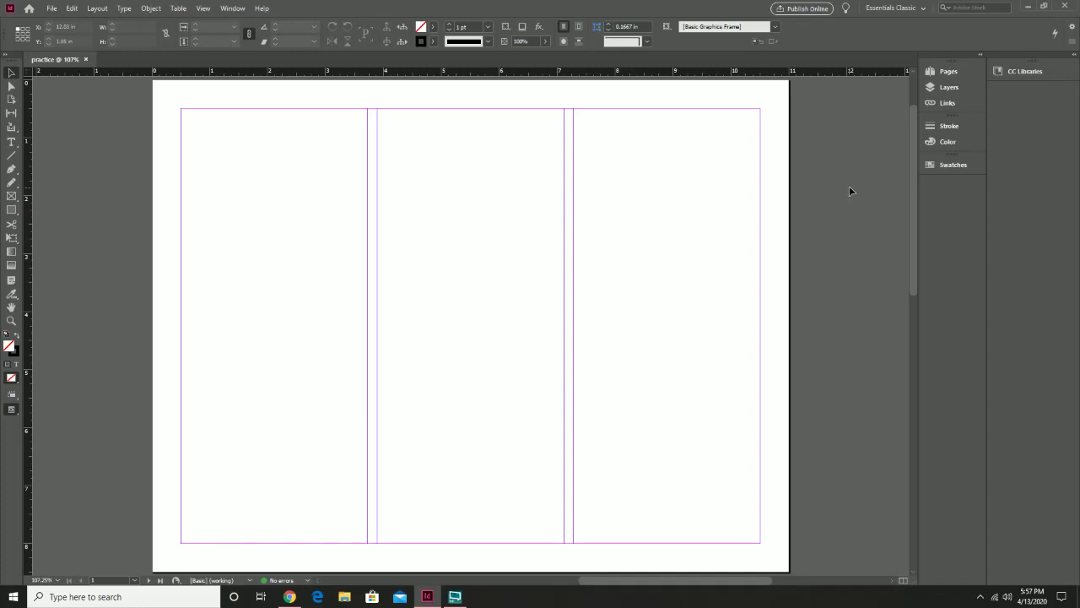
- Look over the document's page thumbnails and its layer list, leaving the page thumbnails shown
click(942, 75)
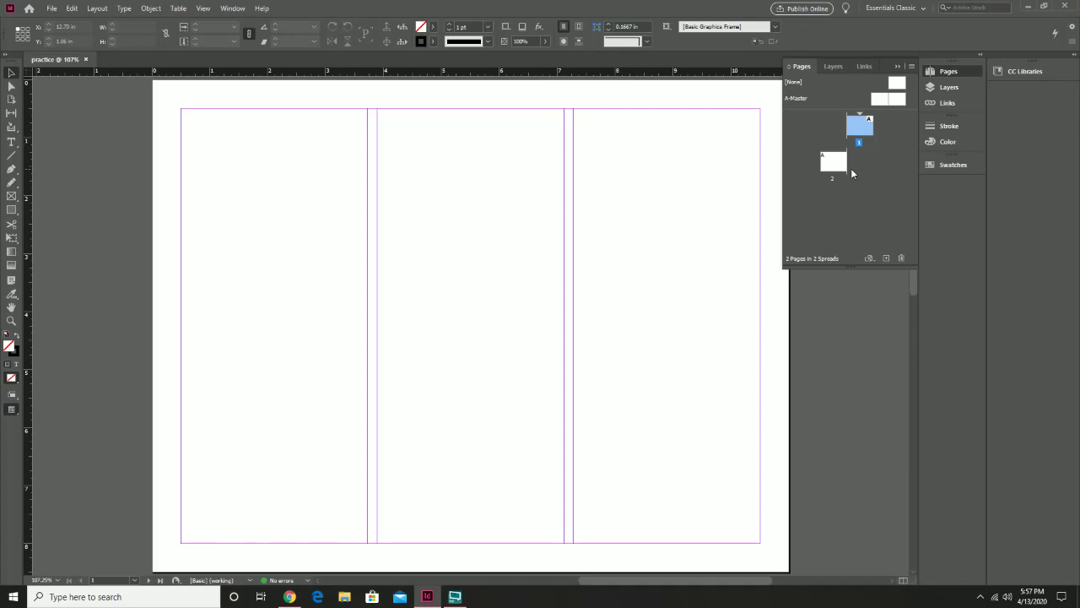
click(950, 74)
click(954, 88)
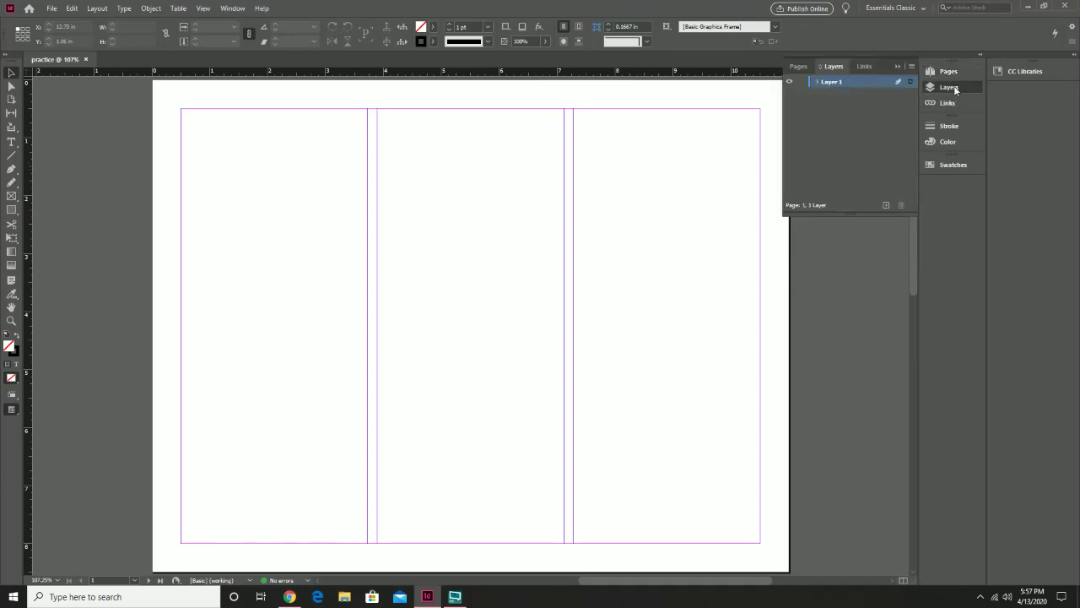
click(949, 71)
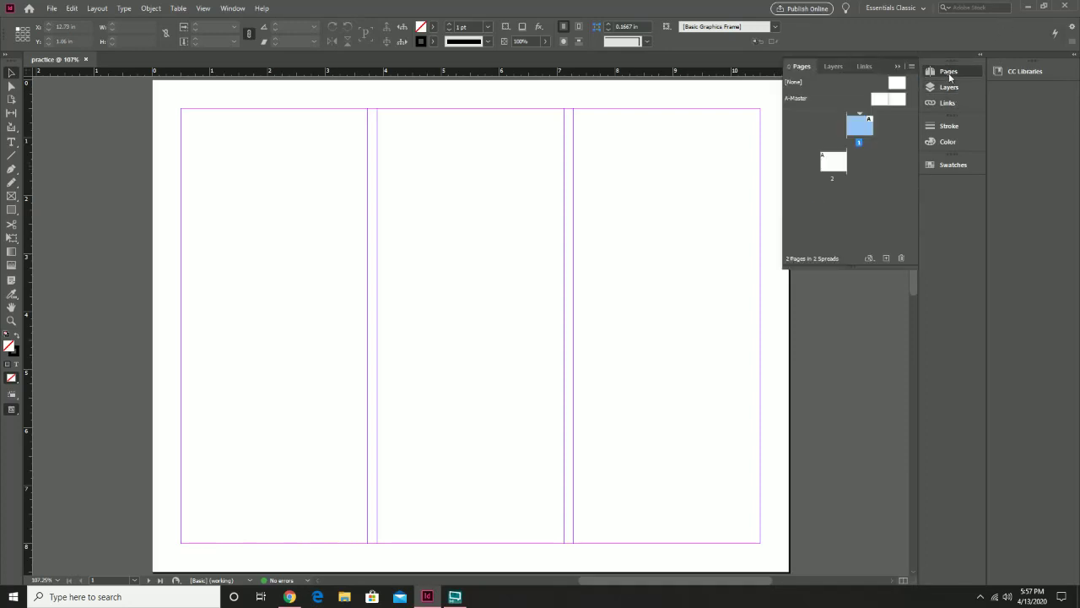
click(828, 65)
click(798, 67)
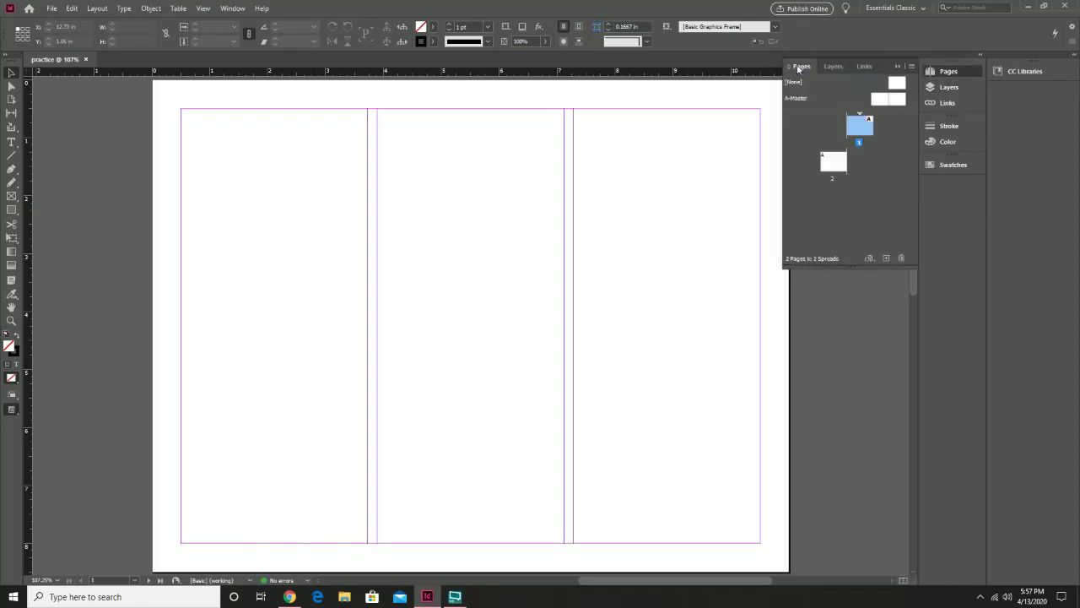
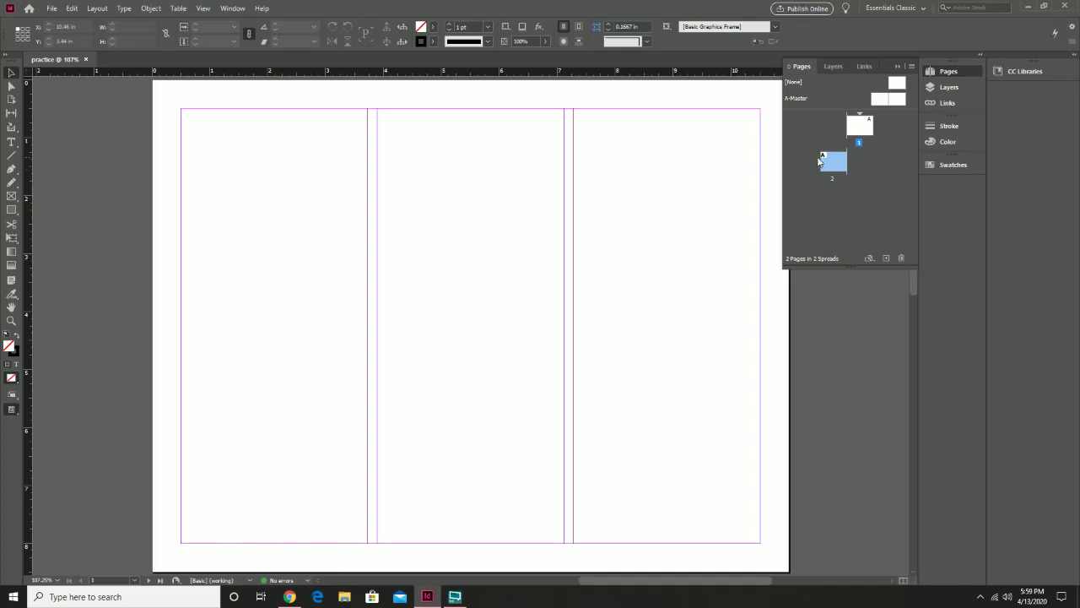
right_click(836, 165)
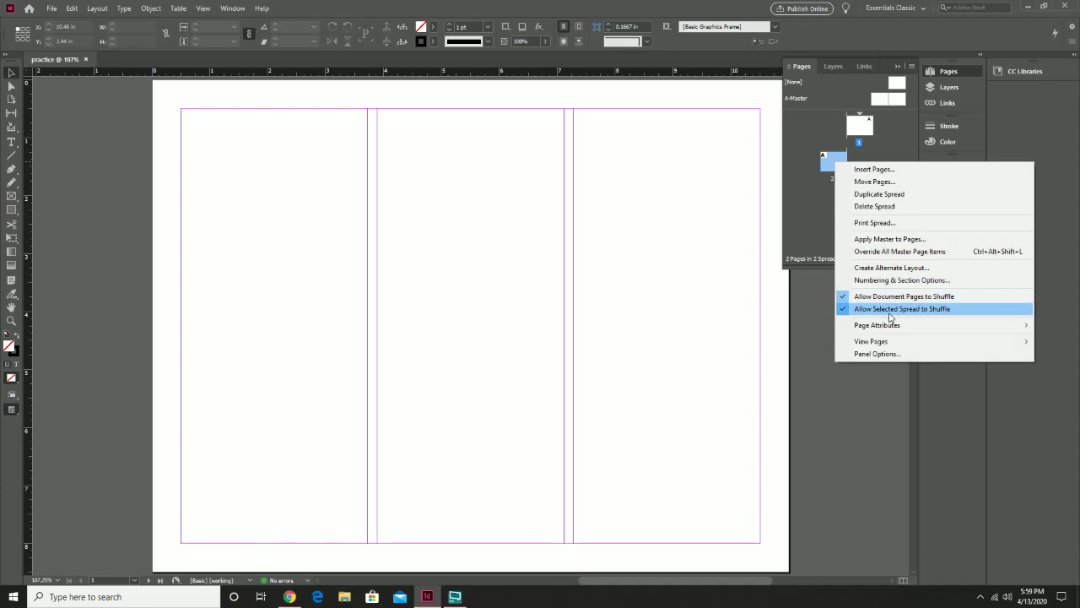
click(946, 309)
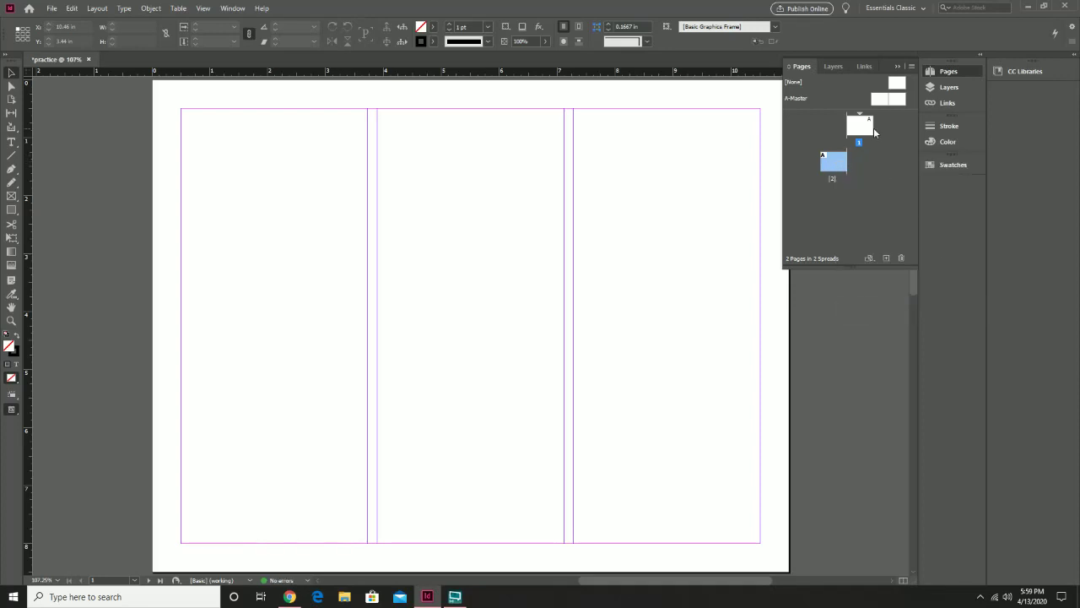
right_click(834, 161)
click(900, 304)
- Turn off shuffling for the document pages and move page 2 beside page 1 to form one spread
right_click(840, 163)
click(909, 300)
drag(834, 160, 888, 138)
right_click(848, 166)
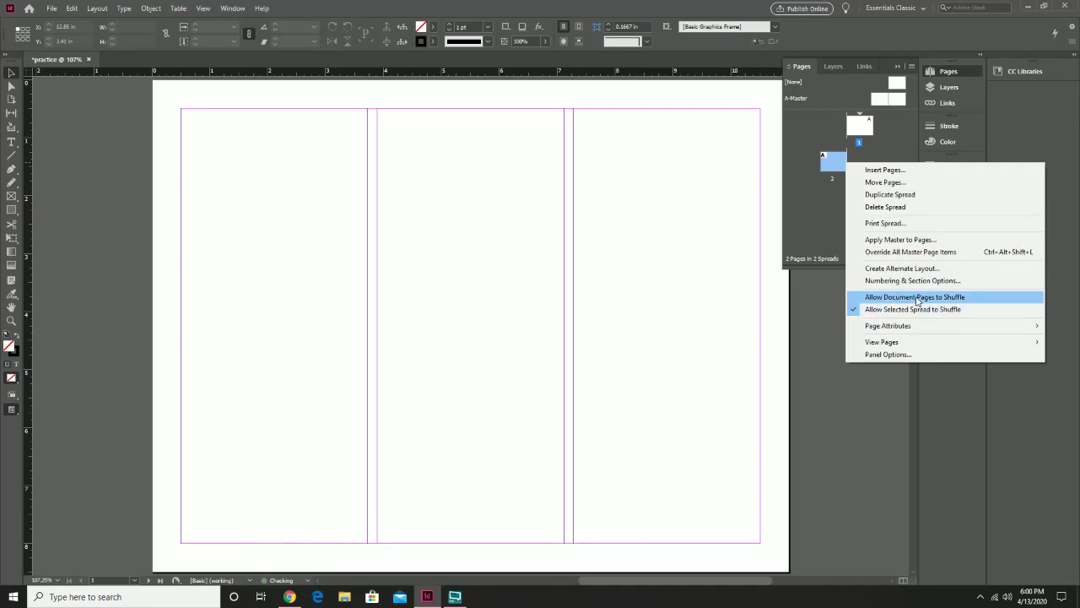
click(820, 191)
right_click(836, 166)
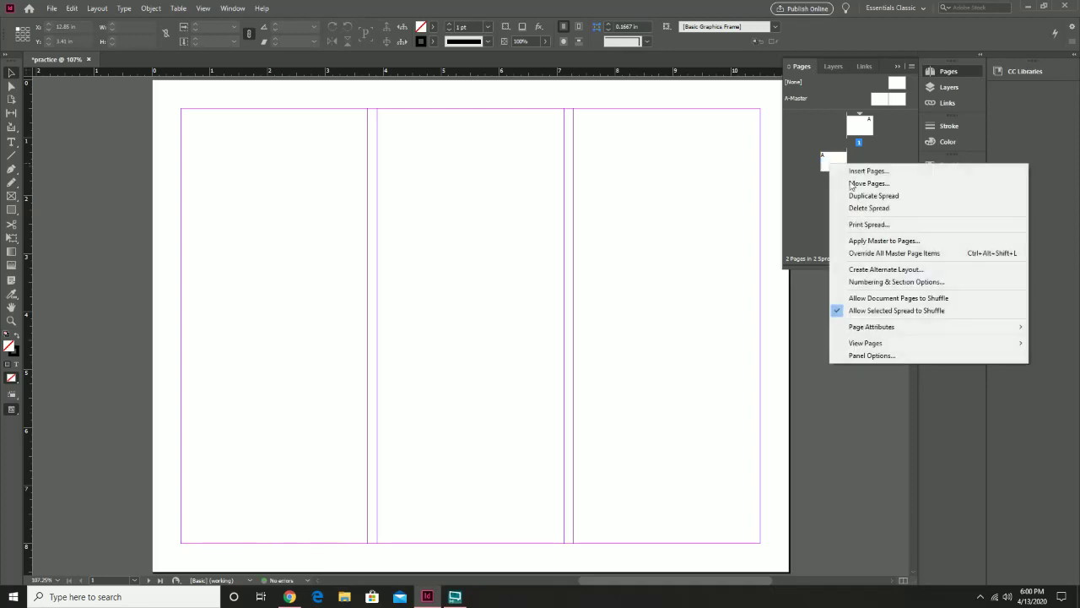
click(893, 298)
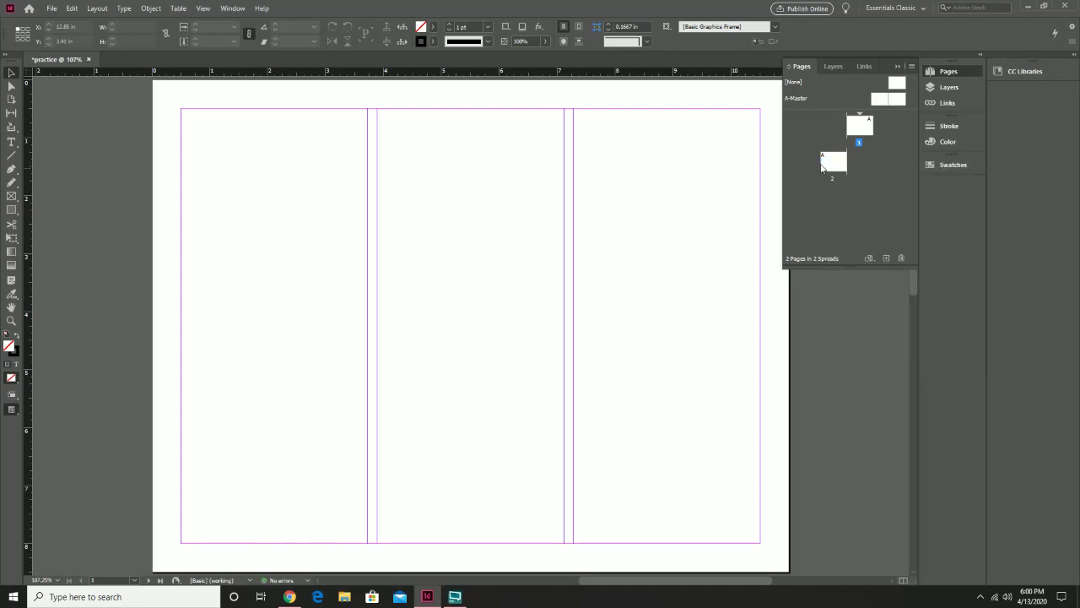
drag(833, 162, 877, 135)
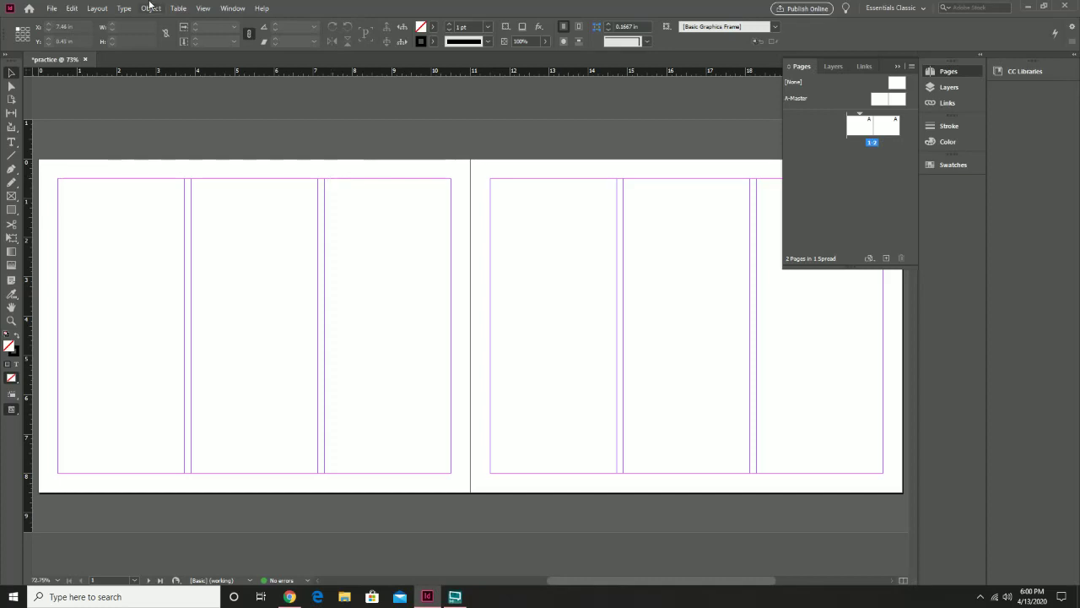
- Preview the margins and columns settings with 4 and 5 columns, and set the column number back to 3
click(99, 9)
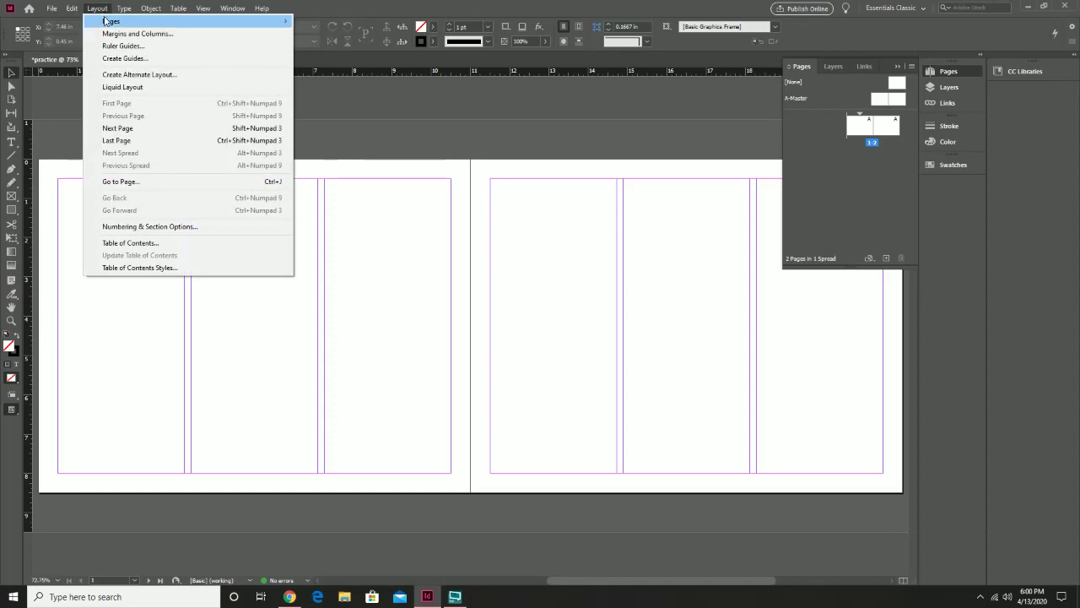
mouse_move(106, 21)
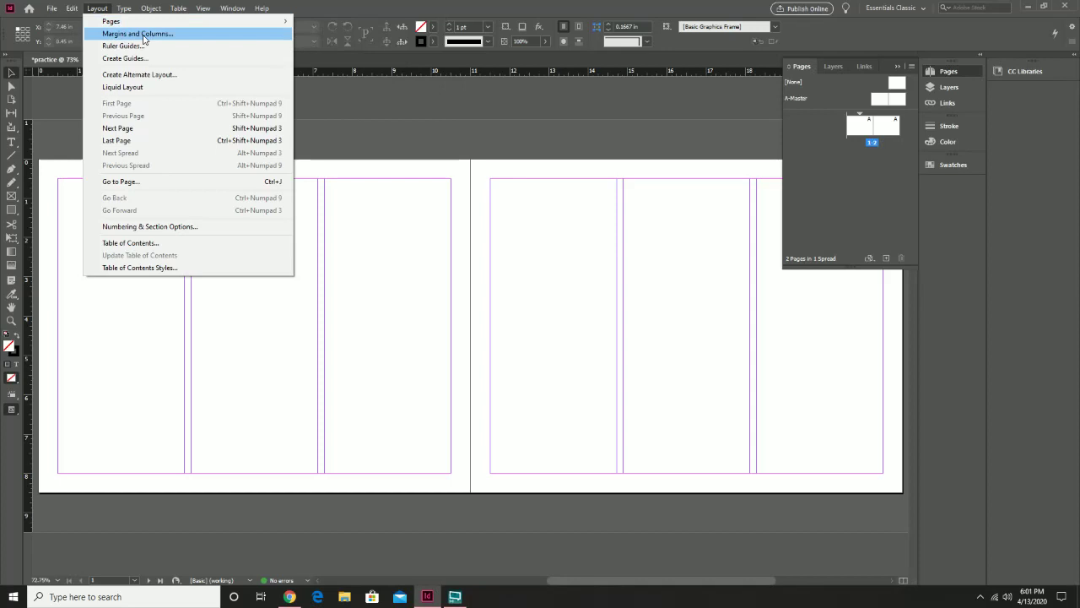
click(138, 33)
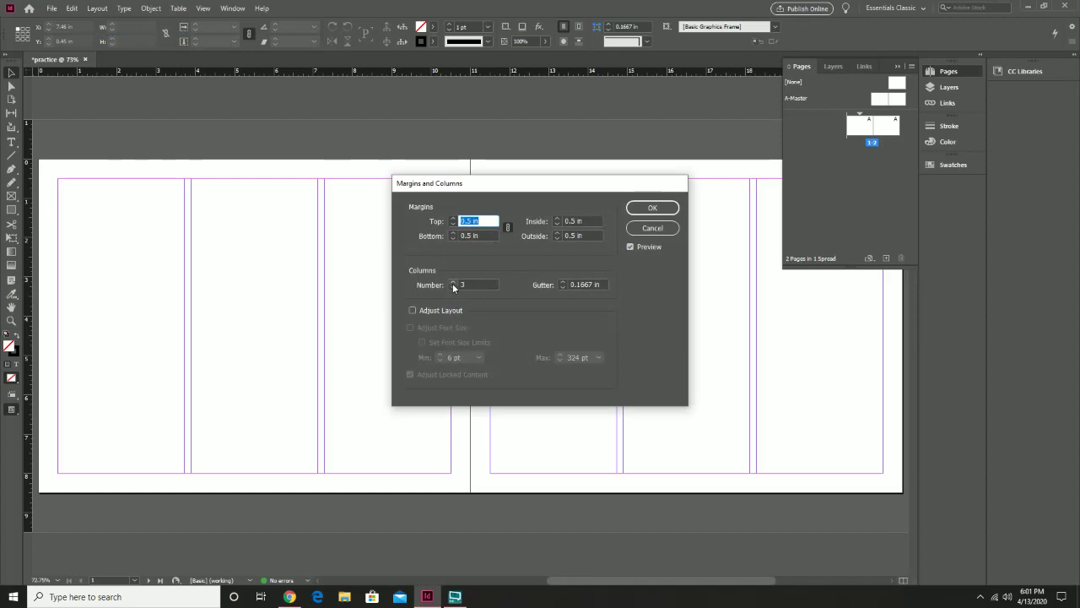
click(453, 282)
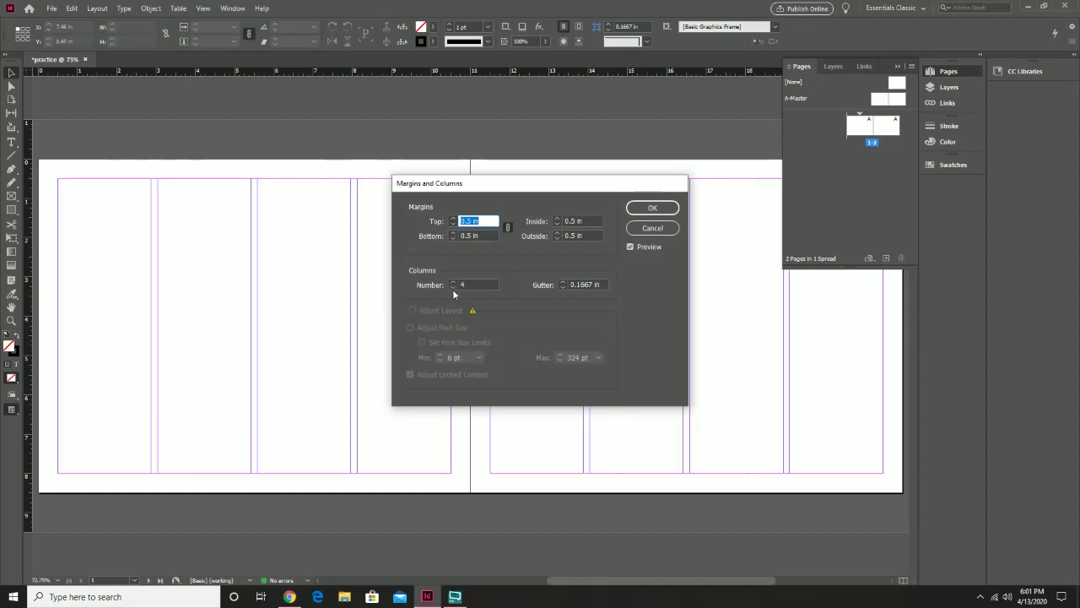
click(453, 282)
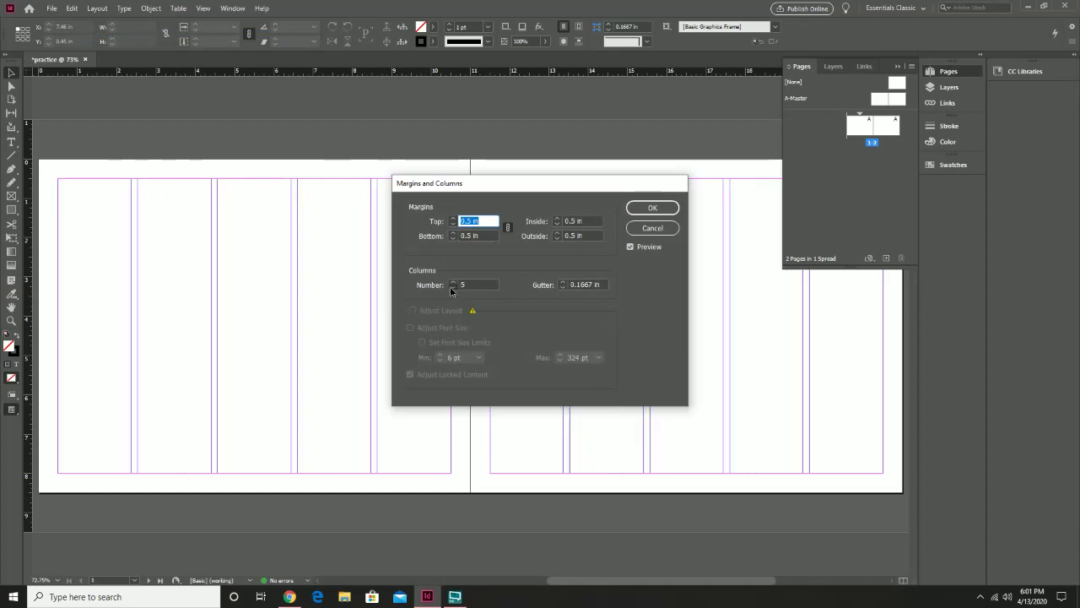
click(453, 287)
click(452, 289)
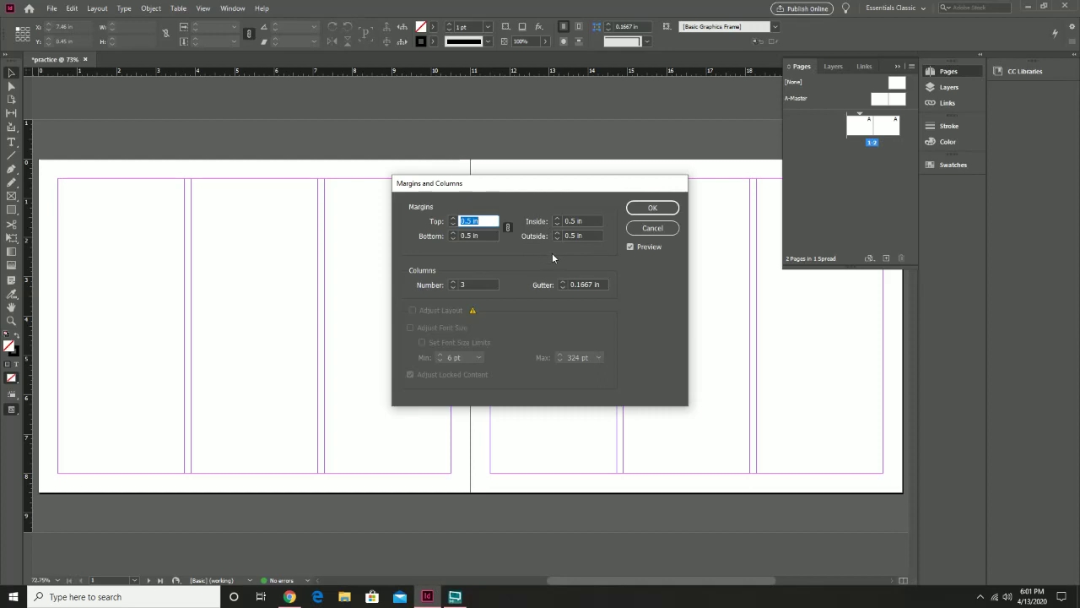
click(650, 209)
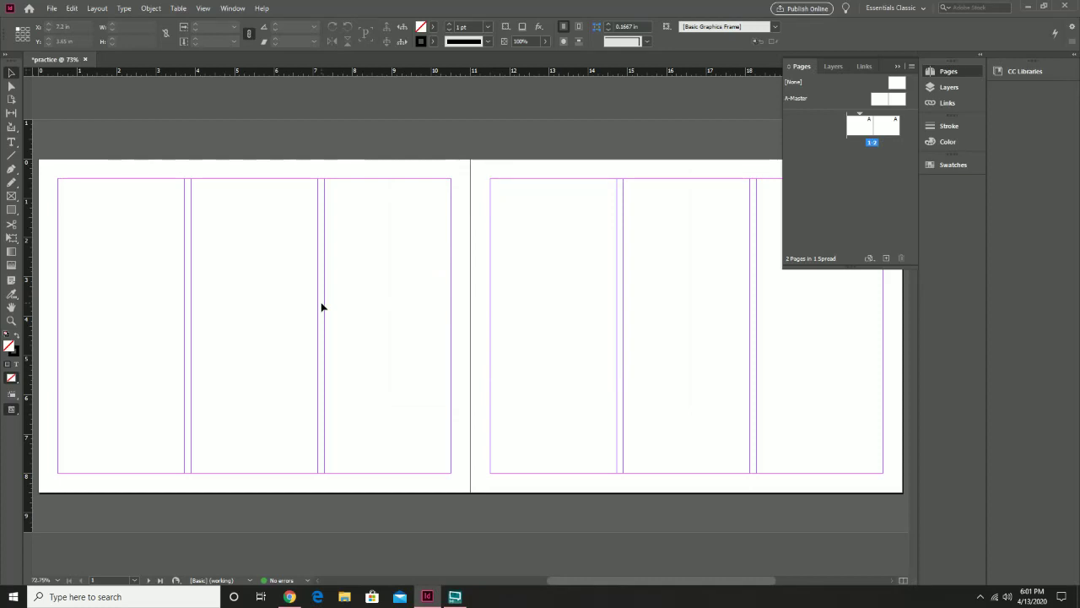
- Draw a 22 × 8.5 in rectangle covering both pages of the spread and fill it with the C=100 M=0 Y=0 K=0 swatch
click(948, 87)
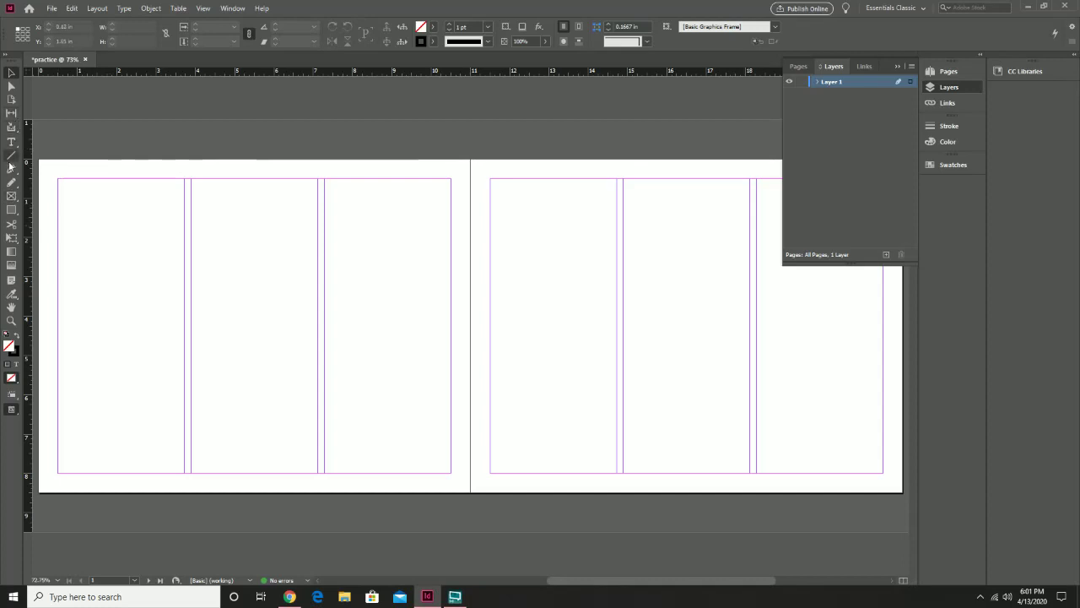
click(12, 209)
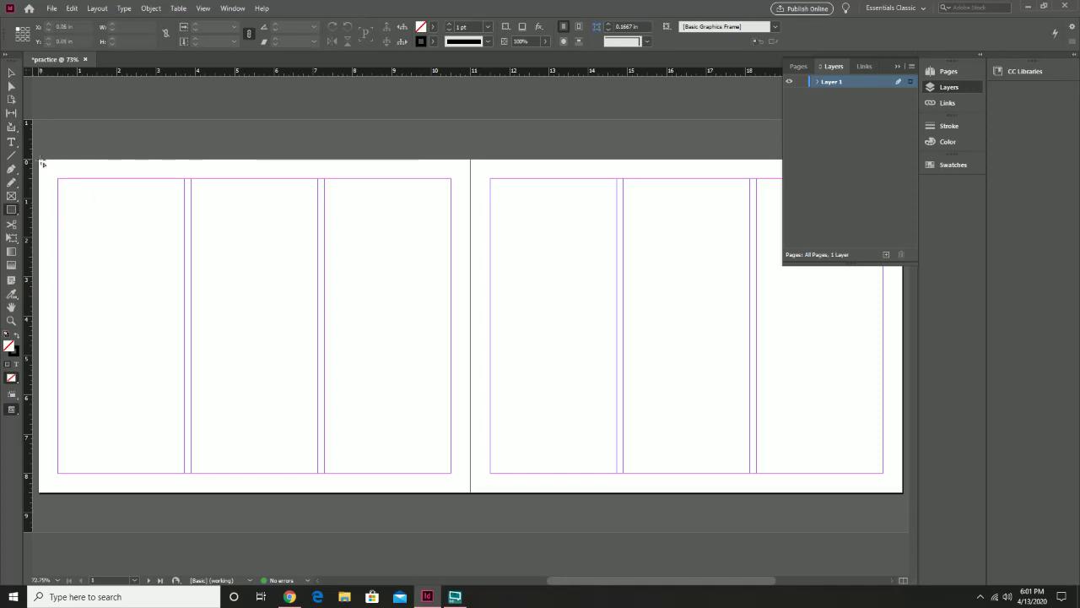
drag(41, 163, 904, 495)
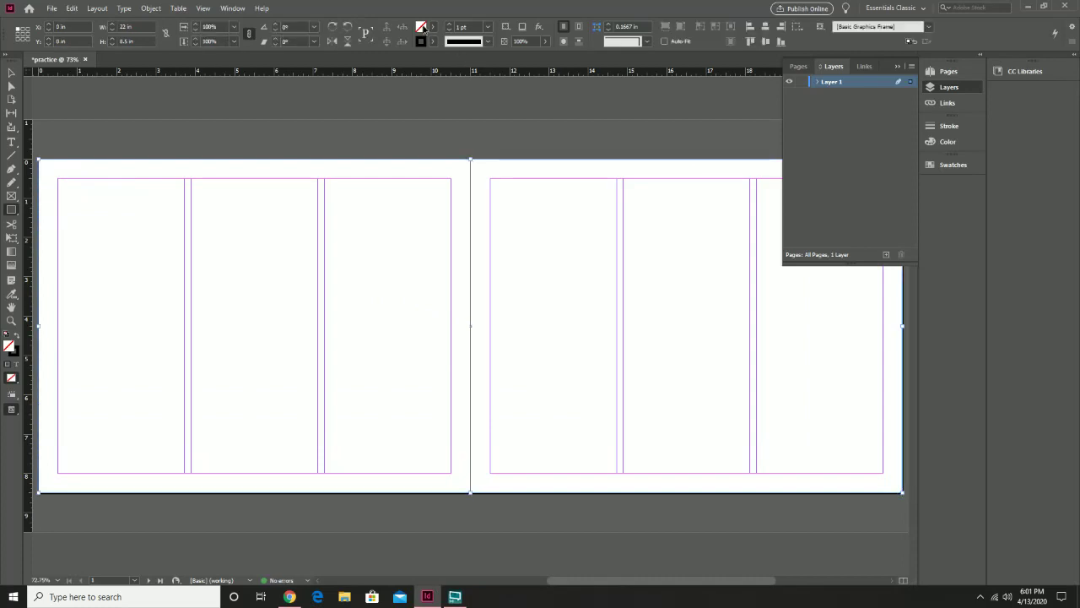
double_click(423, 28)
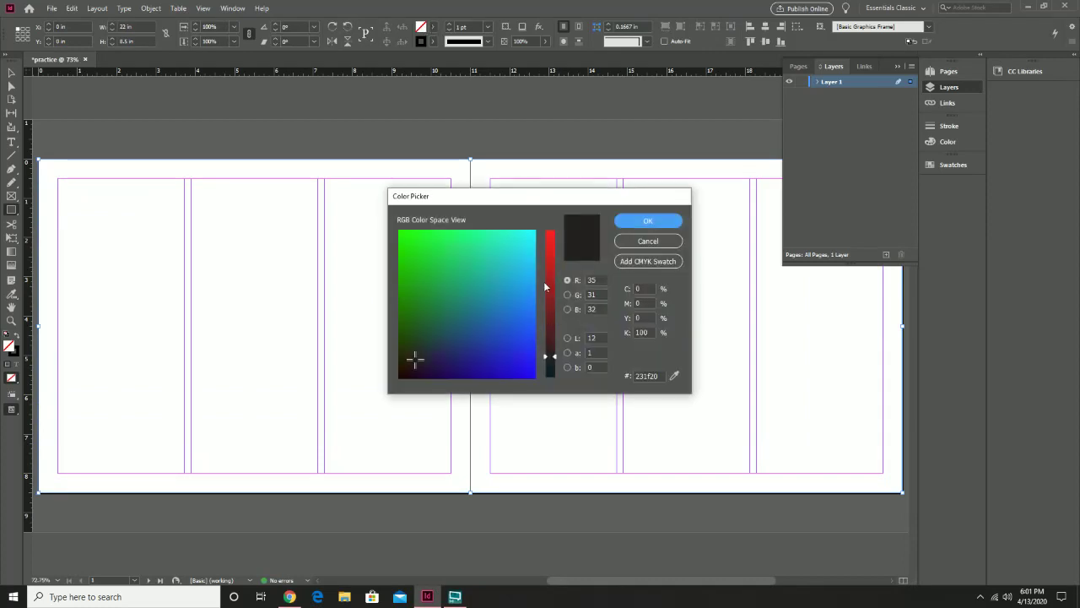
click(648, 240)
click(432, 28)
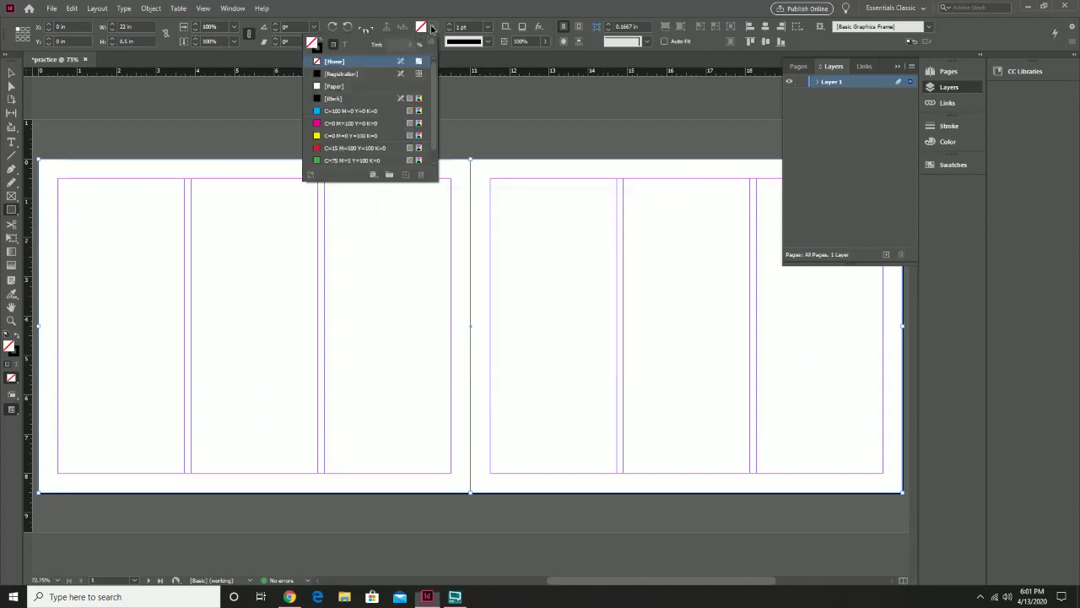
click(350, 112)
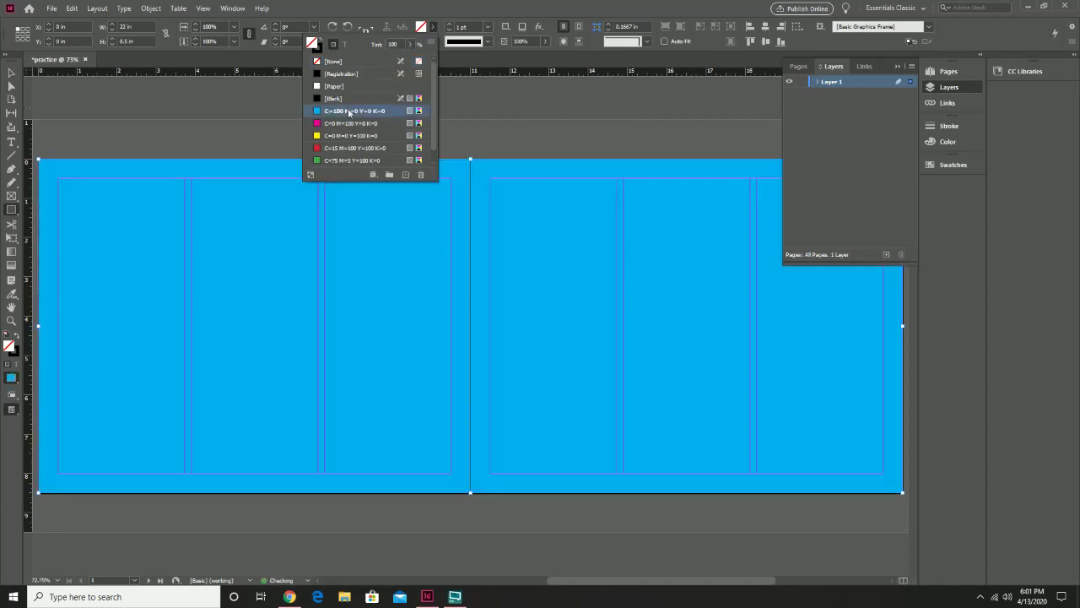
- Set the stroke of the blue background rectangle to [None]
click(431, 42)
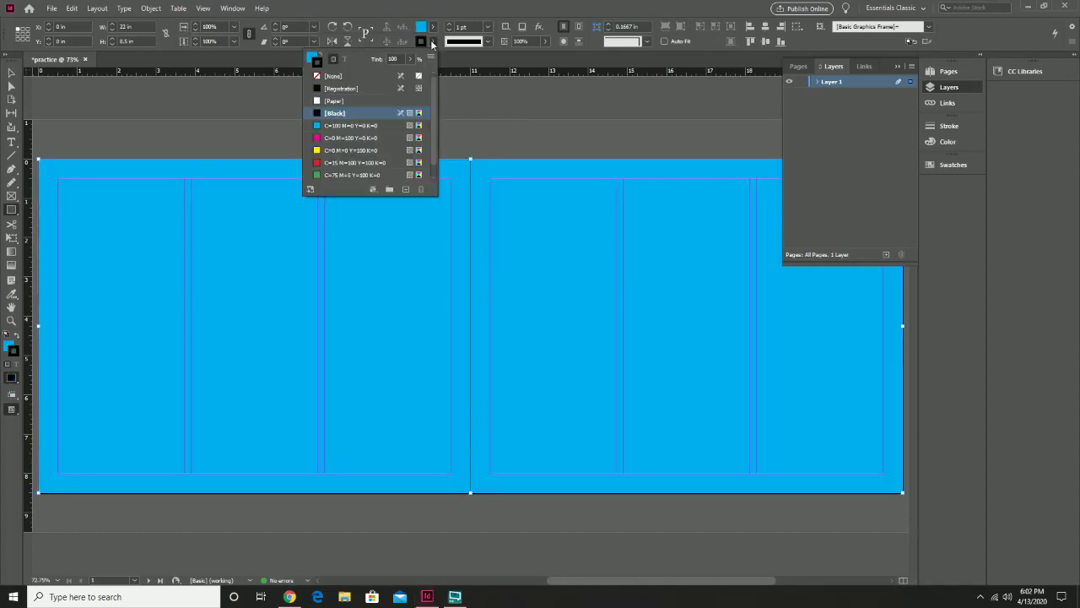
click(352, 77)
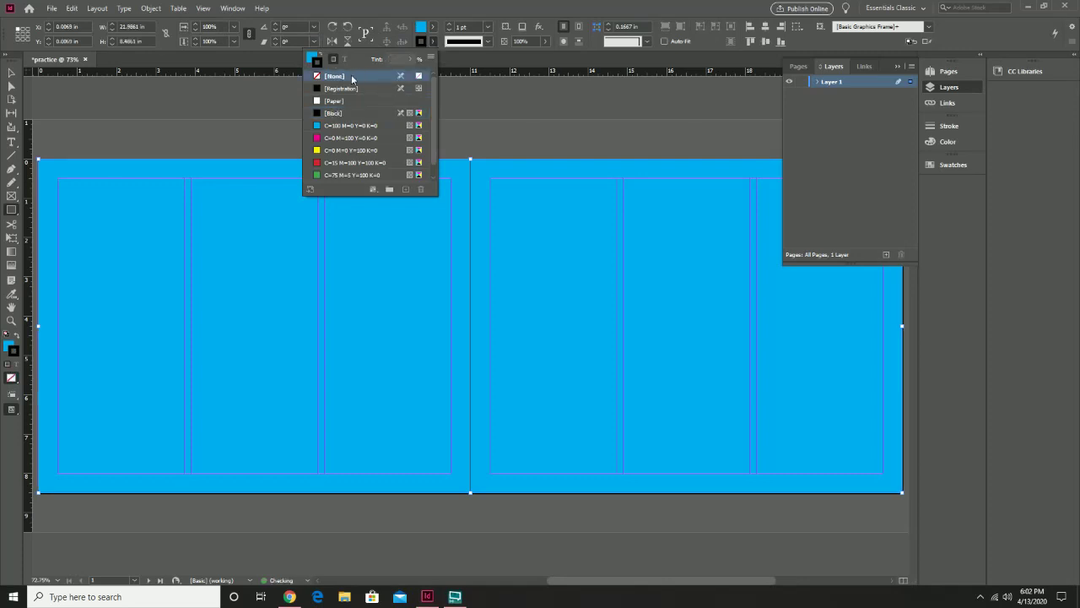
click(523, 4)
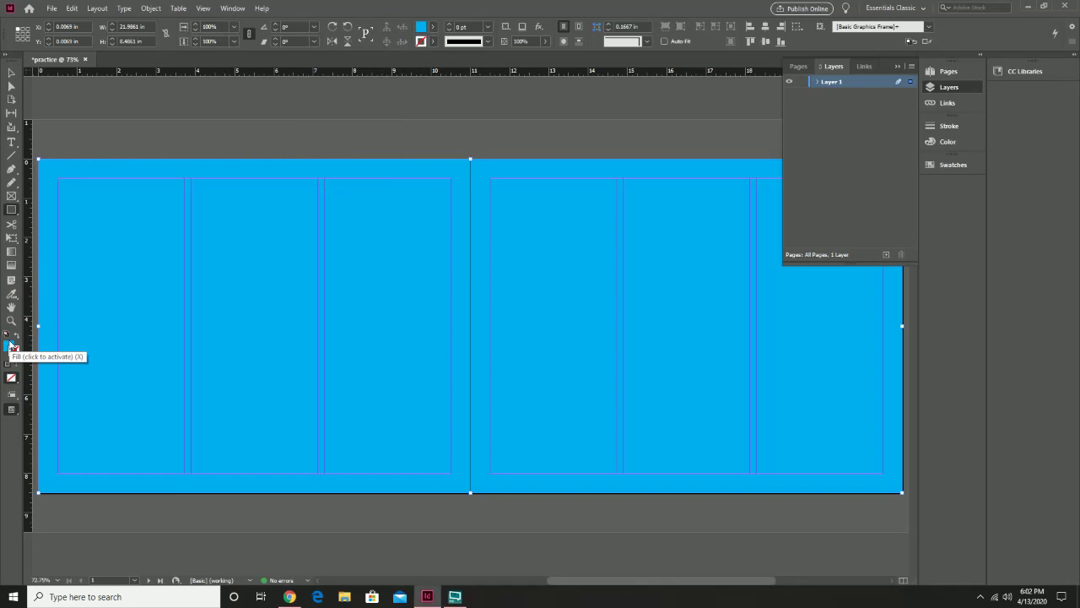
click(8, 344)
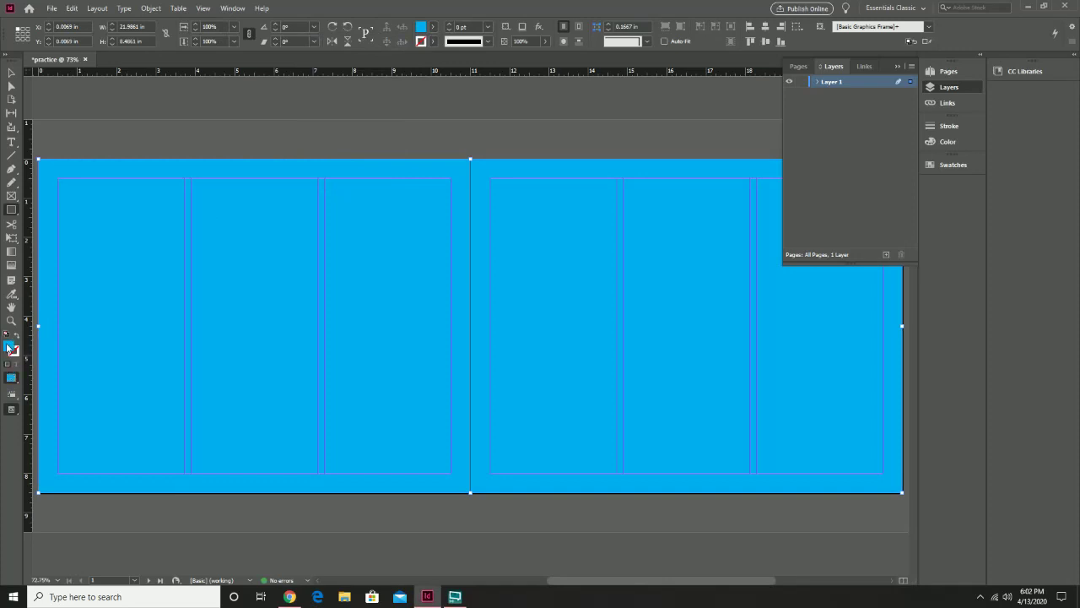
double_click(9, 346)
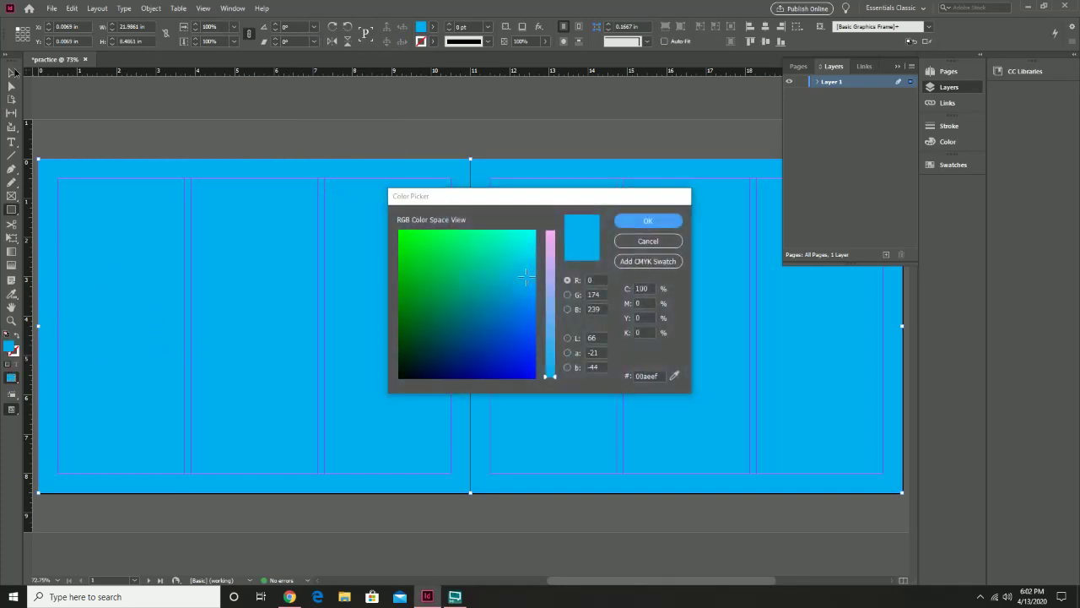
click(646, 242)
- Deselect the background rectangle and check the contents of Layer 1
click(13, 72)
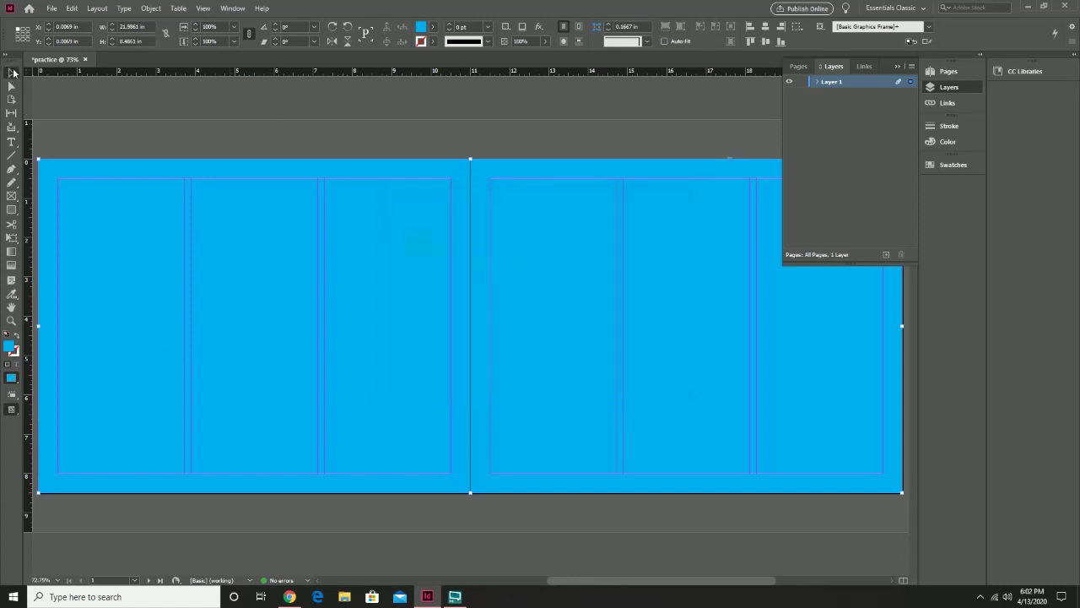
click(91, 107)
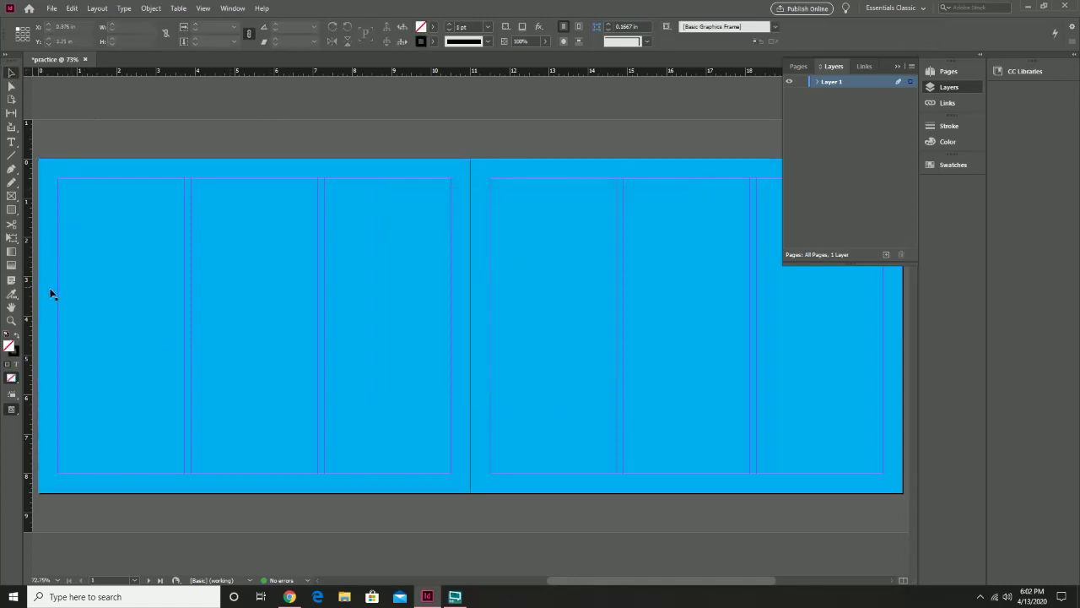
click(817, 82)
click(817, 82)
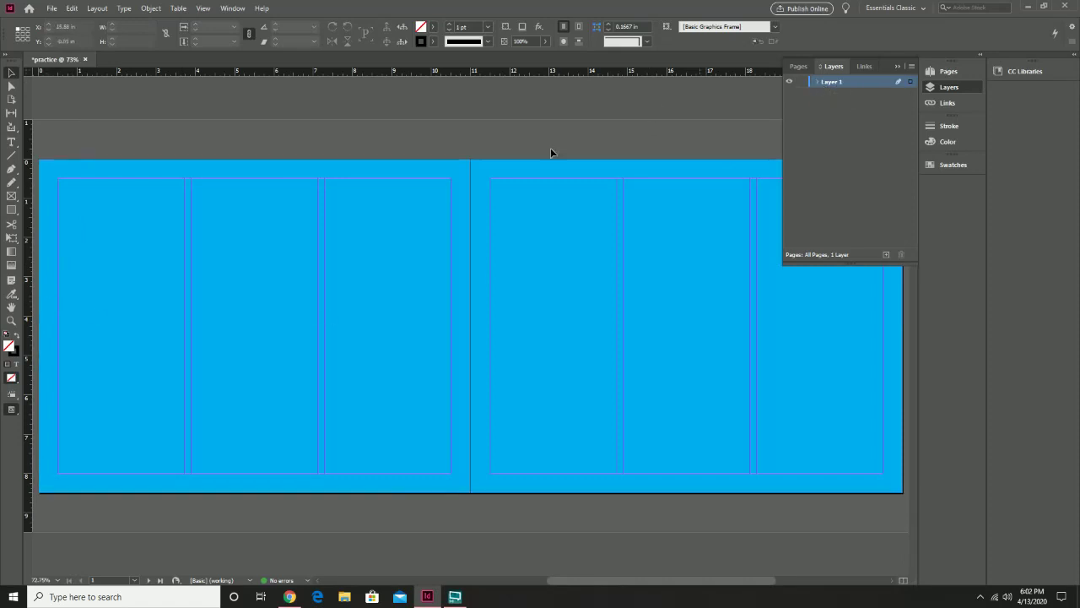
- Draw a 10 × 7.5 in rectangle along the first page's margins, filled with [Paper] and with its stroke set to [None]
click(11, 209)
drag(57, 179, 450, 475)
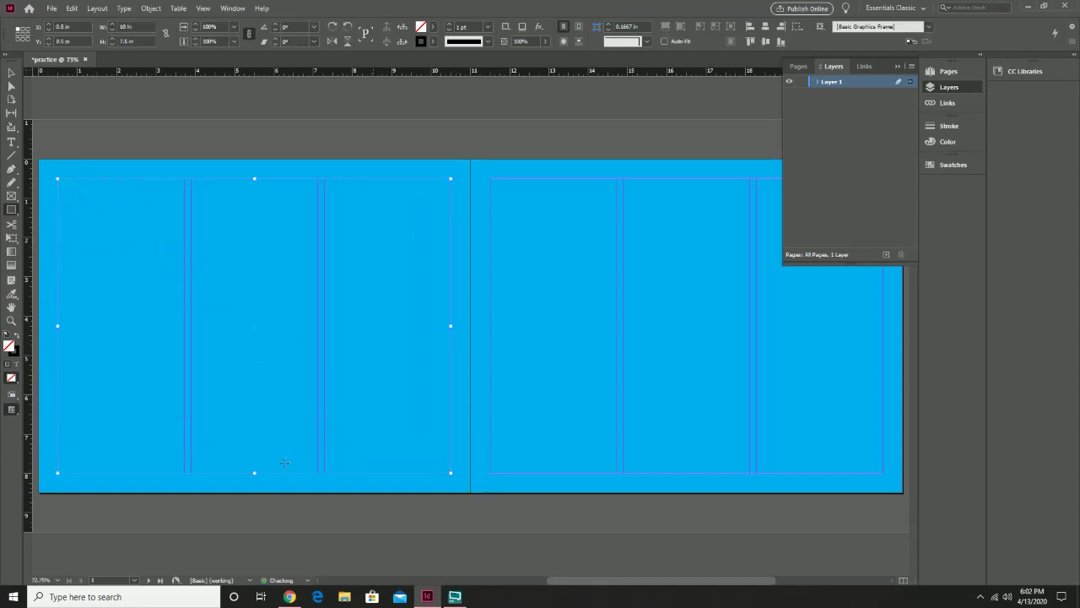
double_click(10, 345)
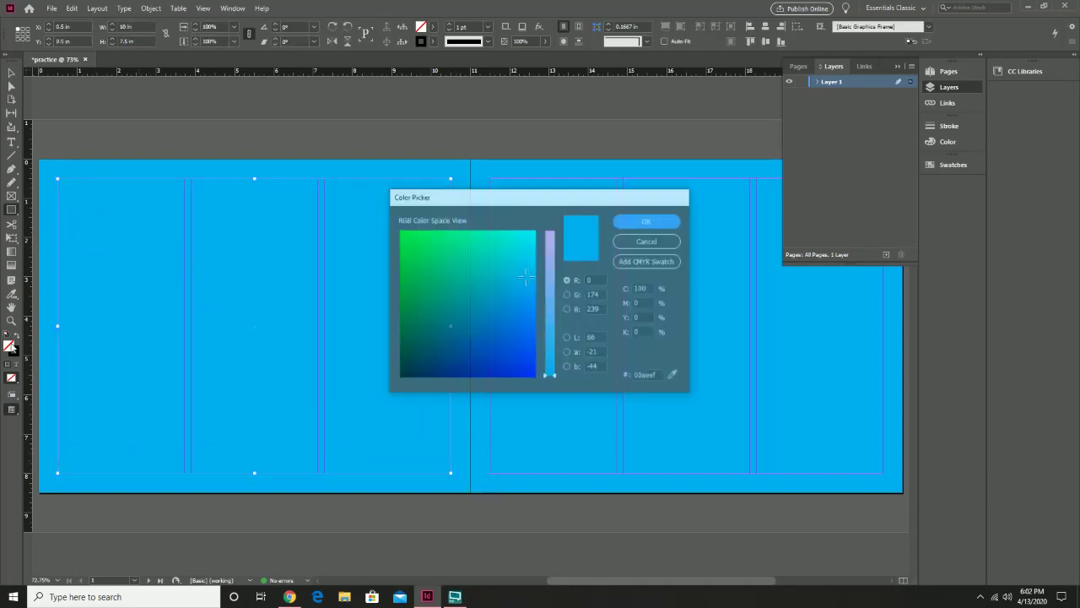
click(673, 241)
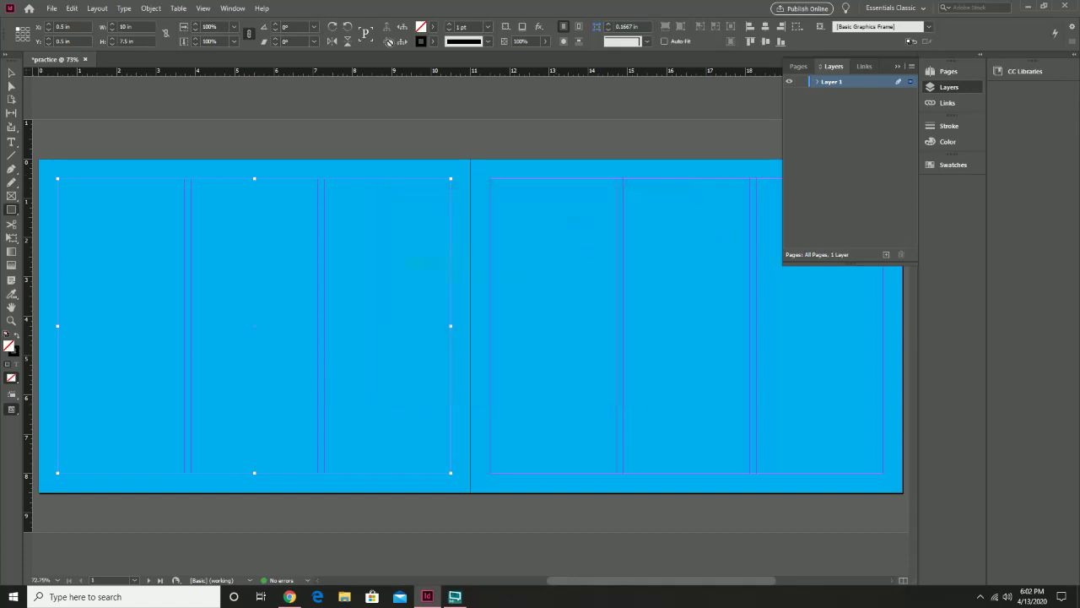
click(433, 28)
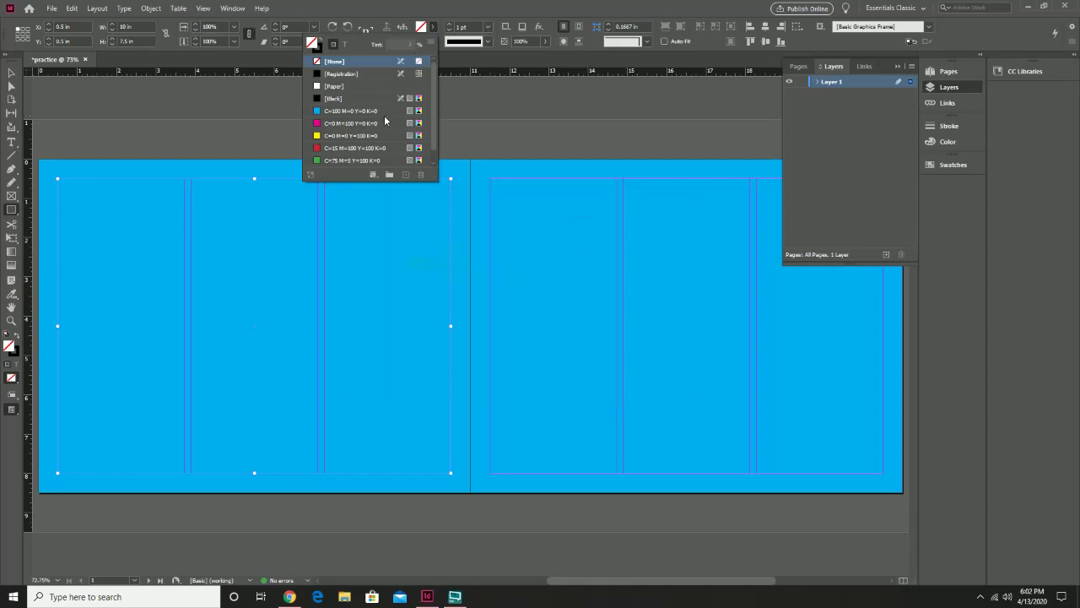
click(321, 88)
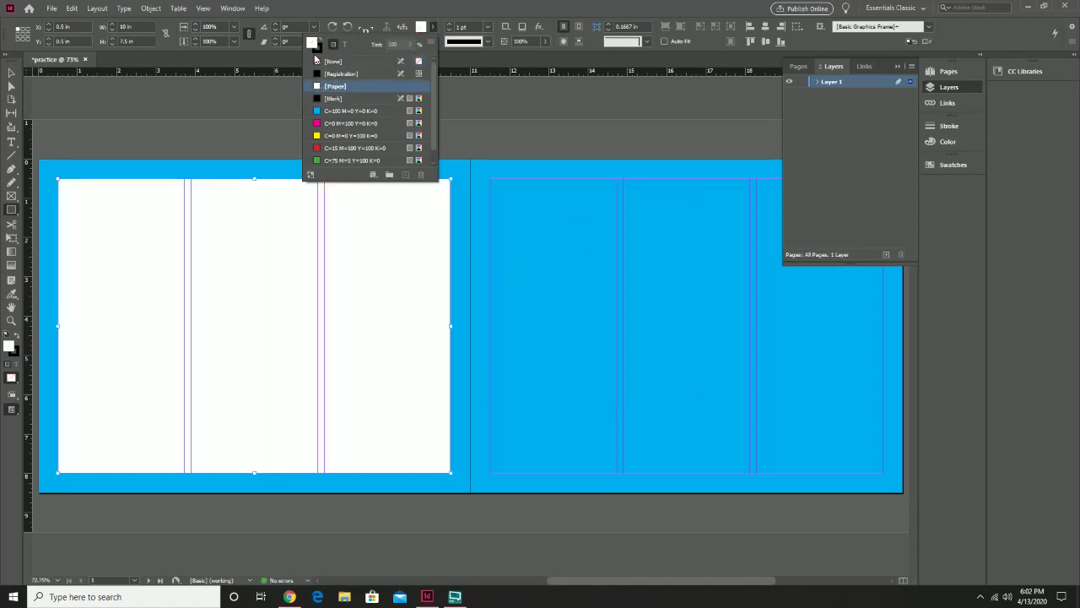
click(322, 49)
click(331, 62)
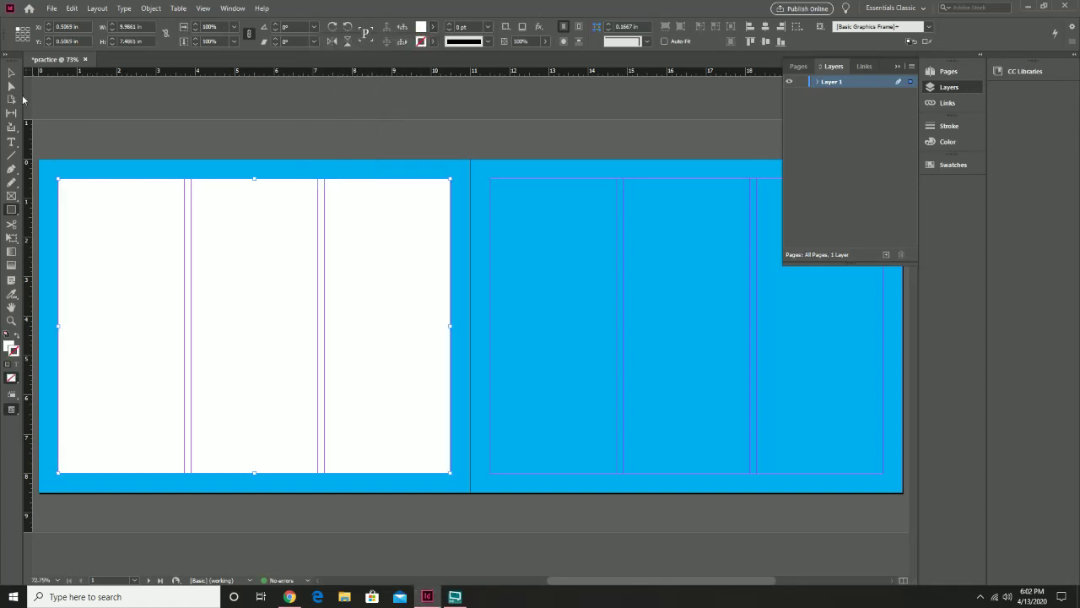
- Copy the white rectangle, paste it in place and move the copy onto the second page's margins
click(11, 72)
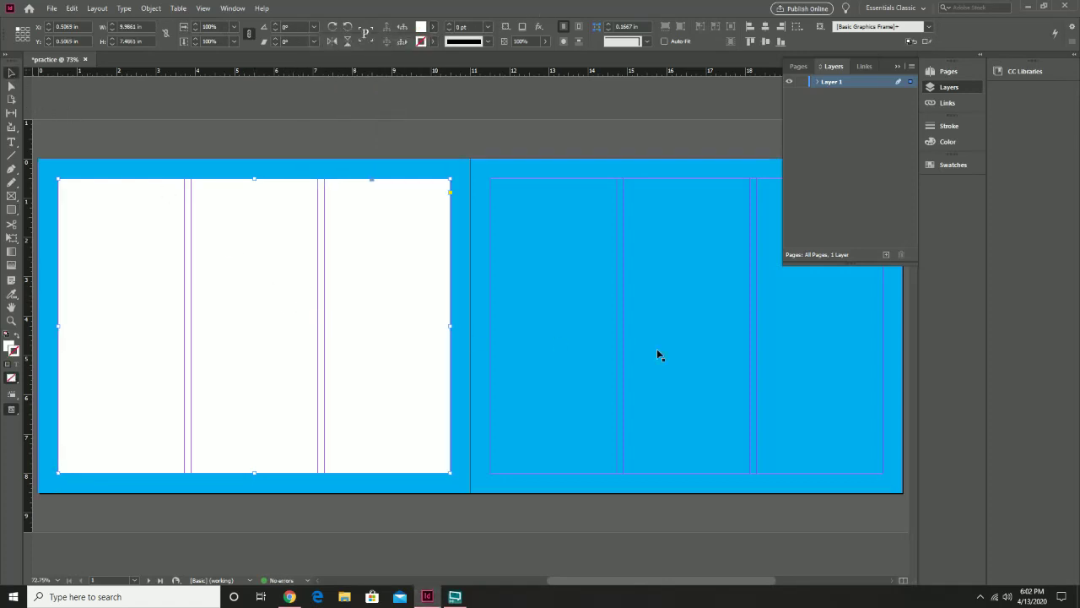
click(70, 9)
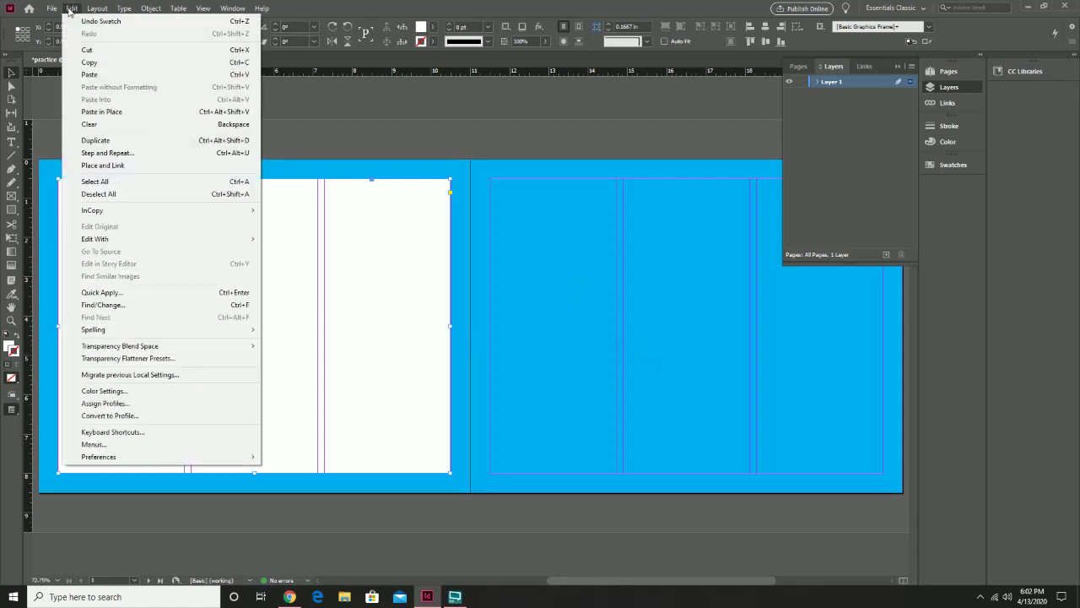
click(94, 64)
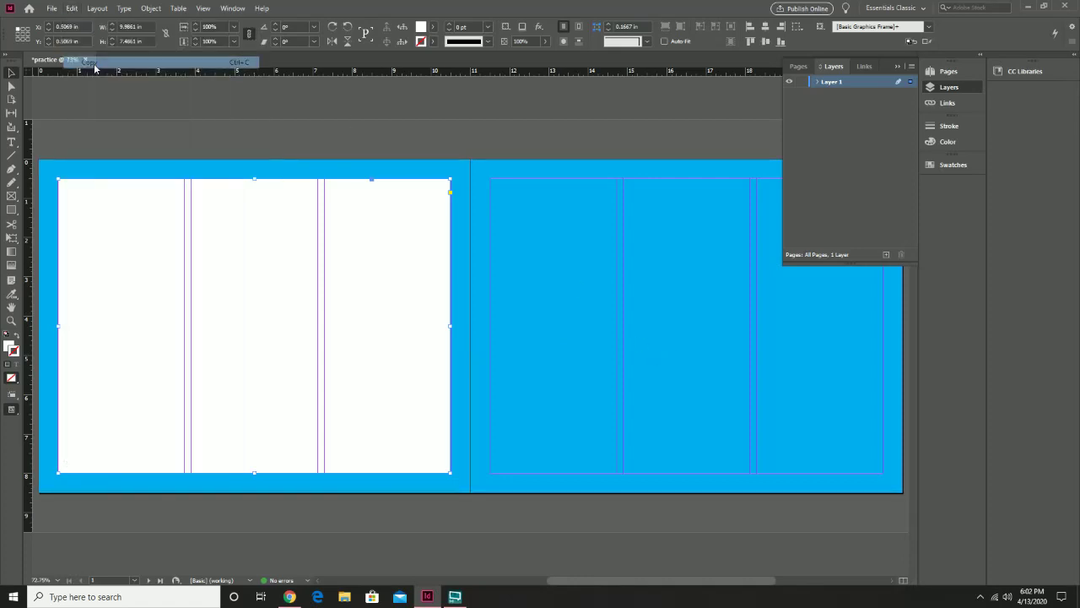
click(71, 9)
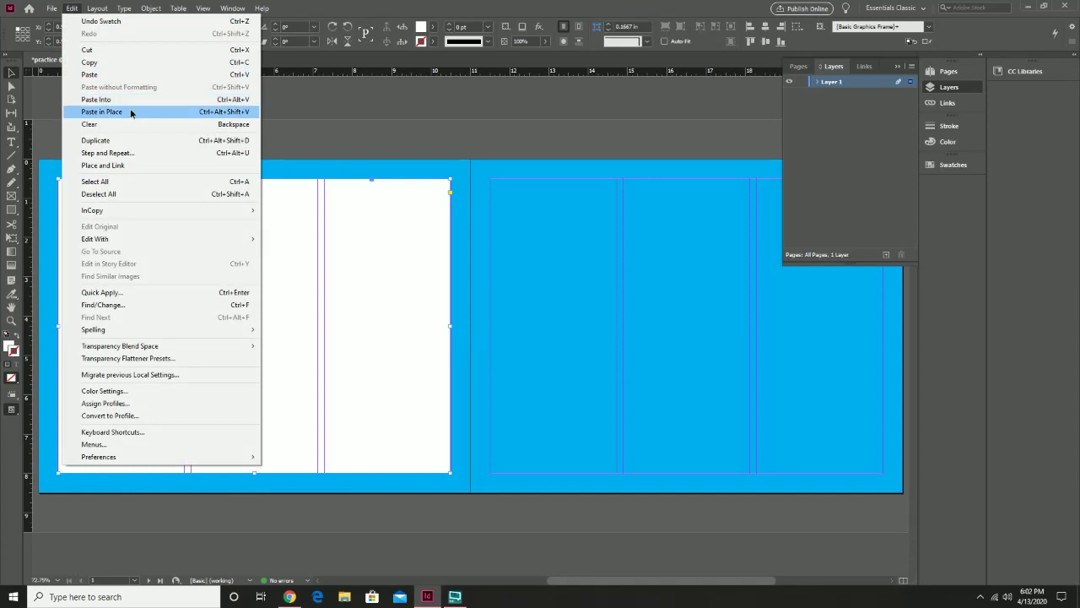
click(132, 111)
drag(268, 333, 699, 337)
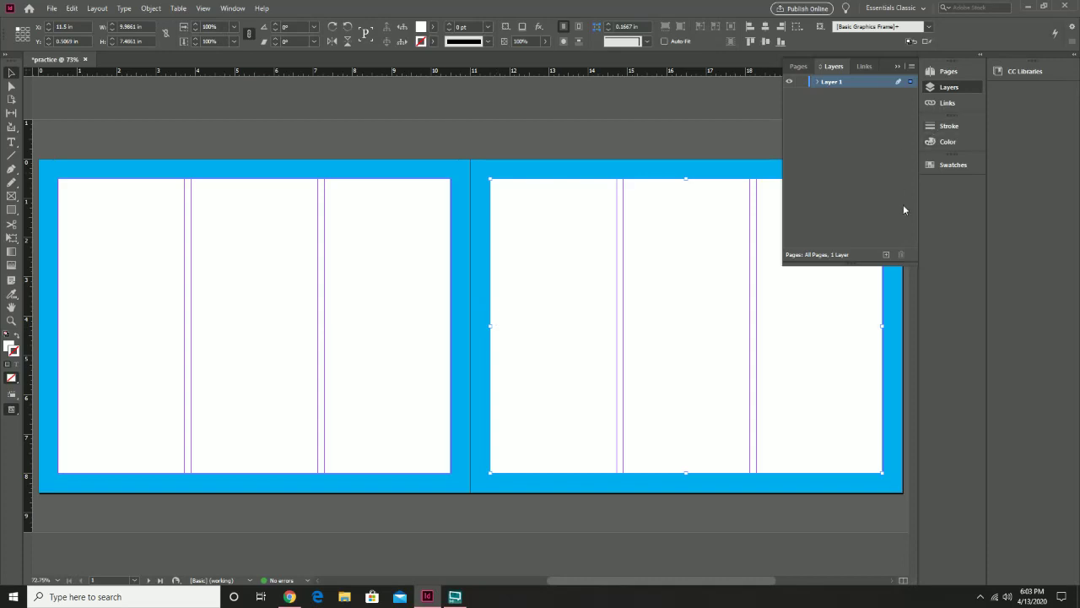
- Create a new layer above Layer 1, lock Layer 1, and toggle its visibility off and back on
click(887, 258)
click(800, 93)
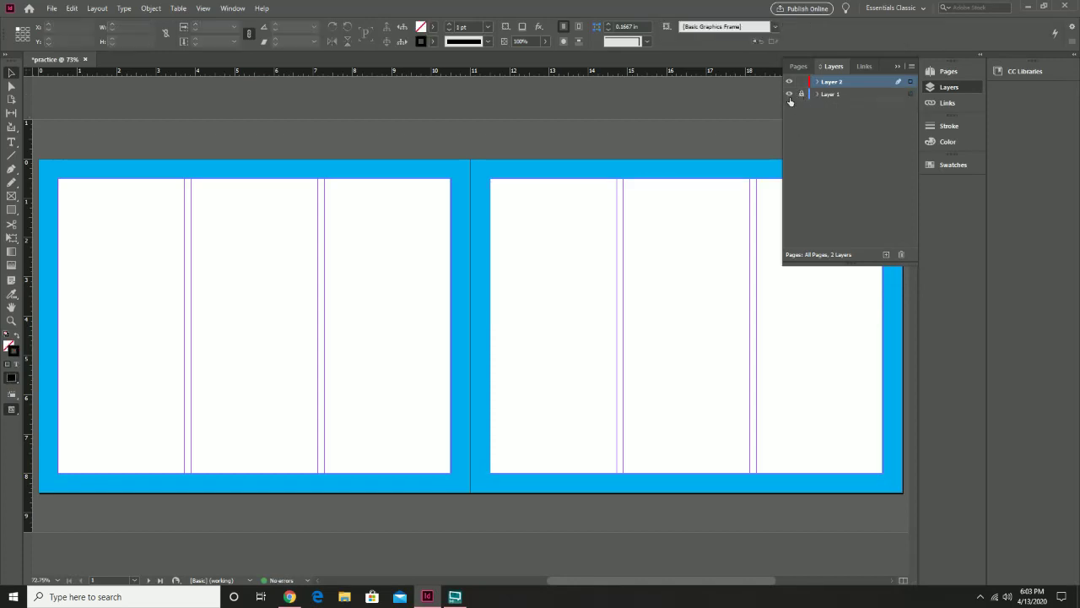
click(788, 94)
click(789, 94)
- Draw a text frame about 6.47 × 1.08 in across the first page's first two columns at the top margin and enter ID DEMO
click(10, 144)
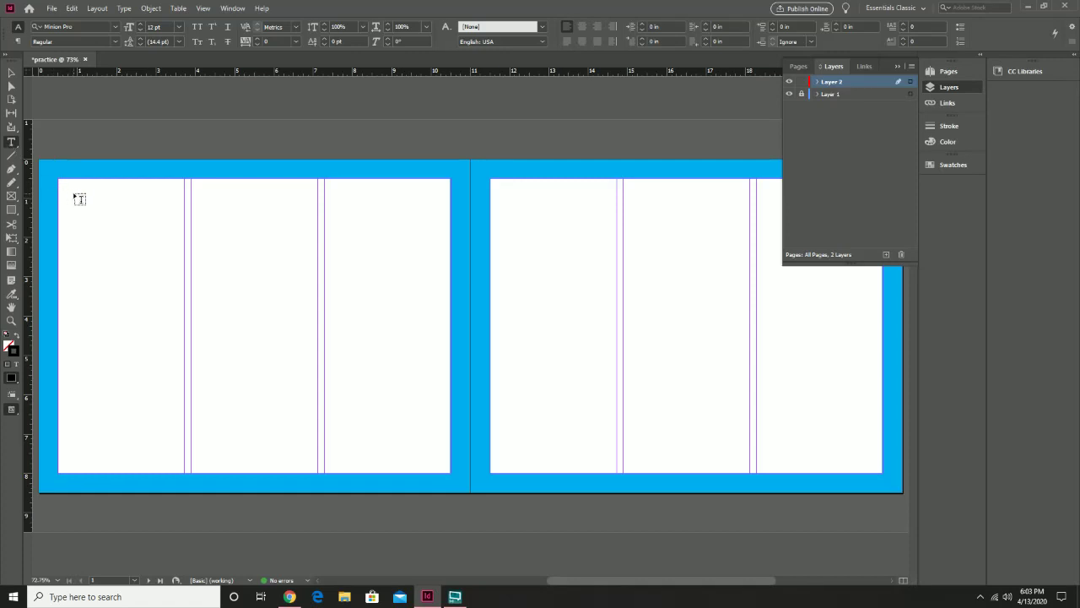
drag(63, 180, 317, 221)
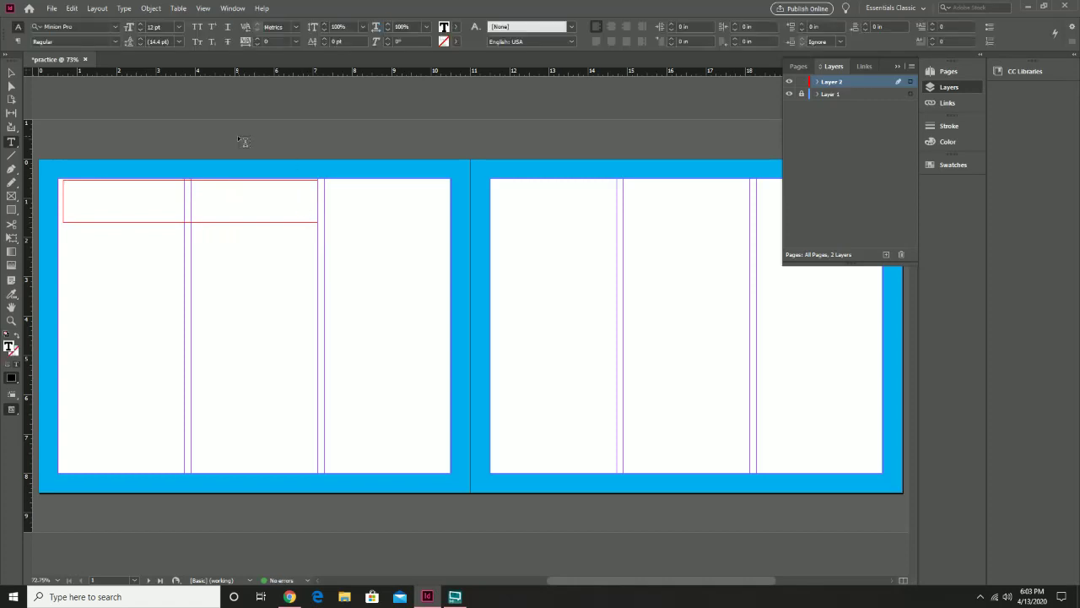
text(ID DEM)
- Set the font size of the ID DEMO title to 60 pt
drag(95, 181, 62, 182)
click(141, 24)
click(141, 24)
click(140, 23)
click(141, 23)
click(141, 23)
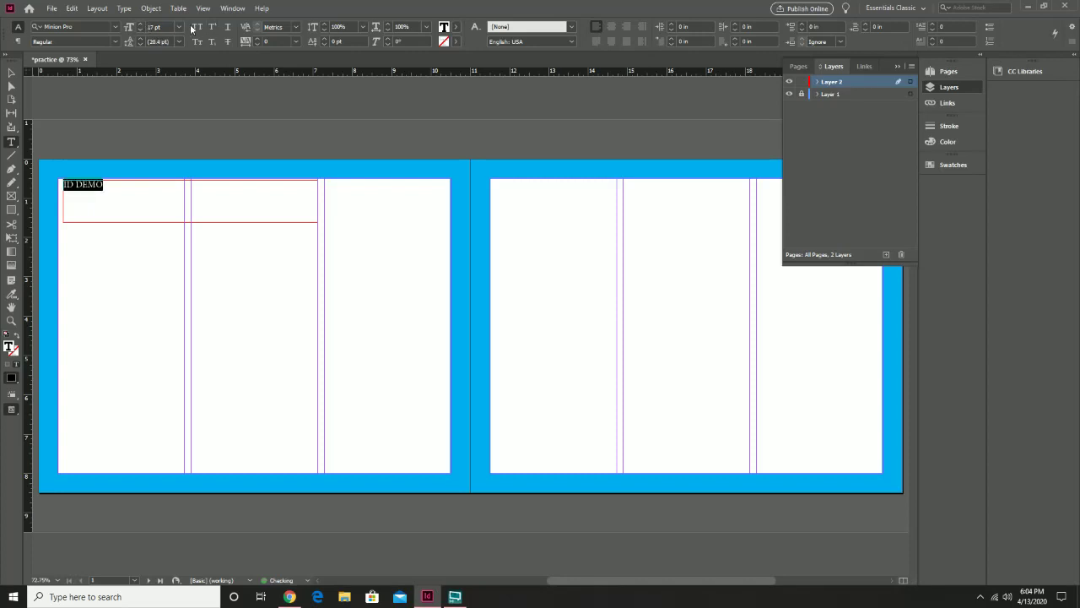
click(179, 27)
click(166, 195)
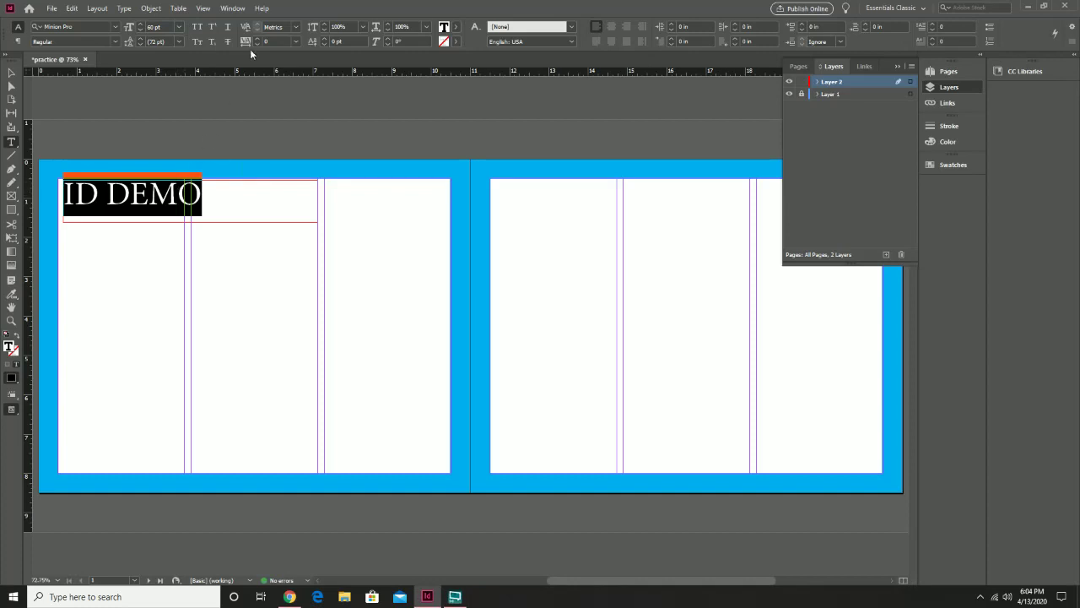
- Justify the title with its last line aligned center and move its frame down to about Y 0.83 in
click(613, 39)
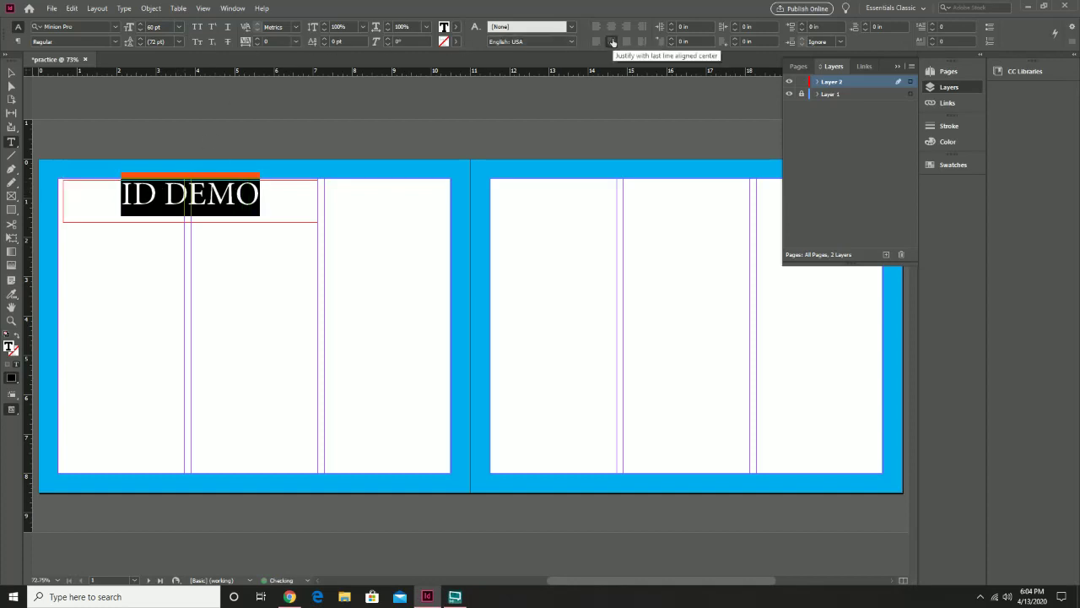
click(11, 70)
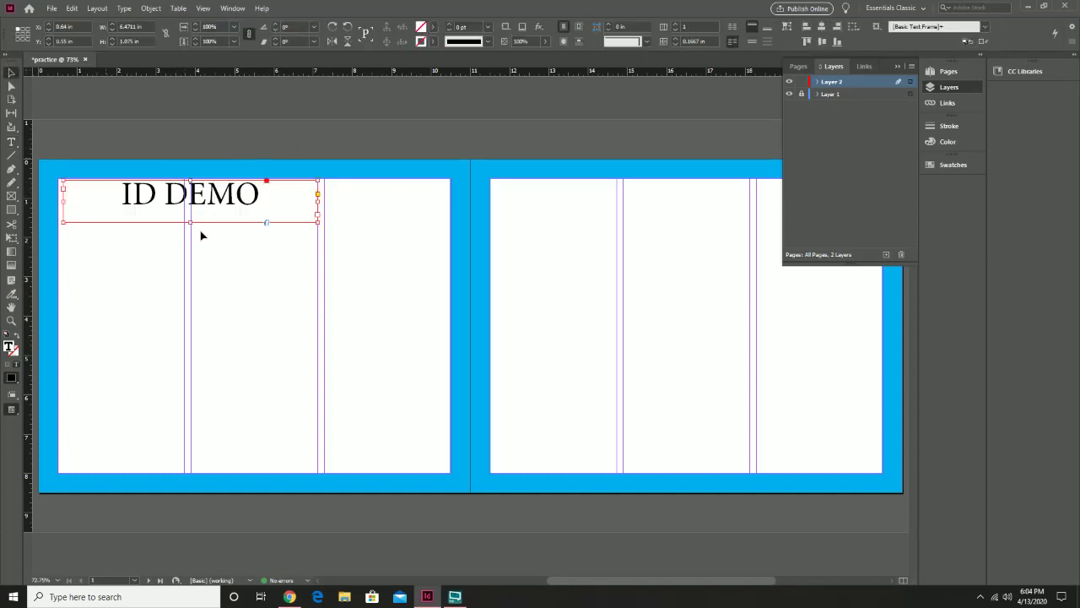
drag(228, 206, 229, 219)
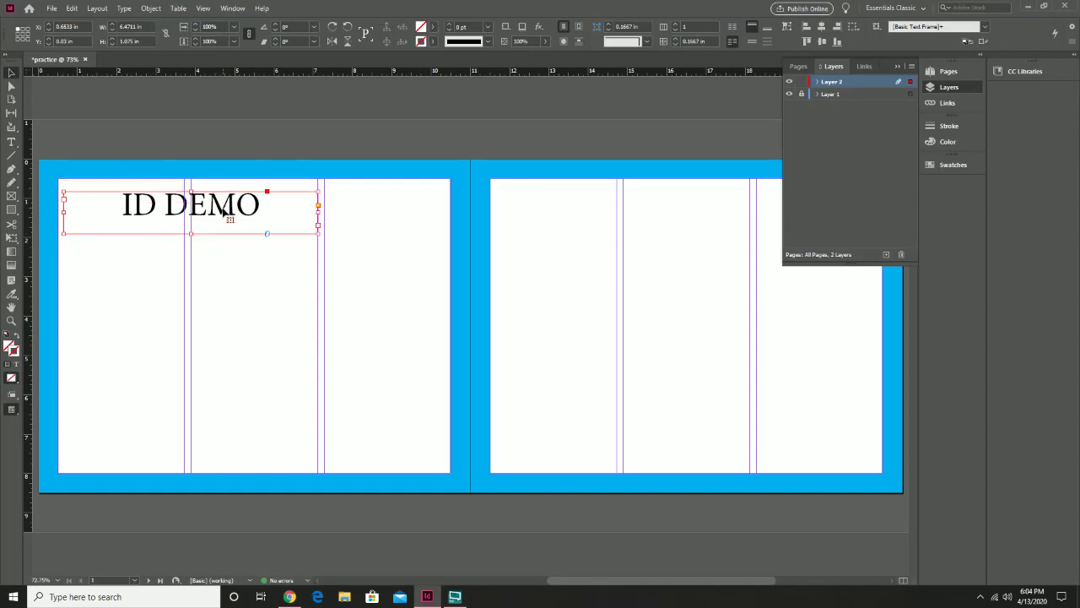
- Extend the title text to read ID DEMO TODAY
double_click(262, 202)
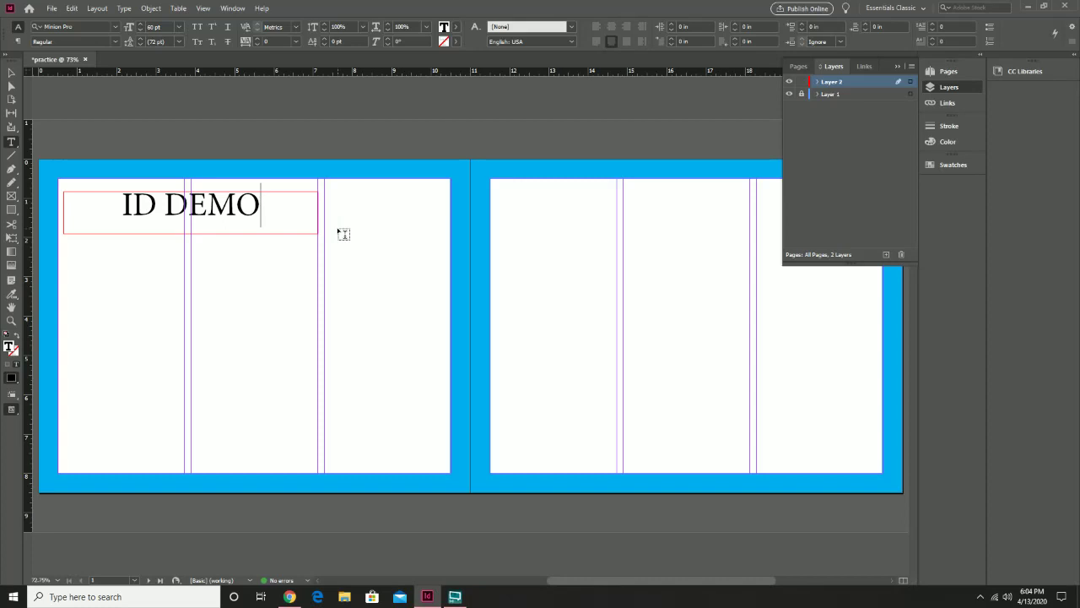
text(TO)
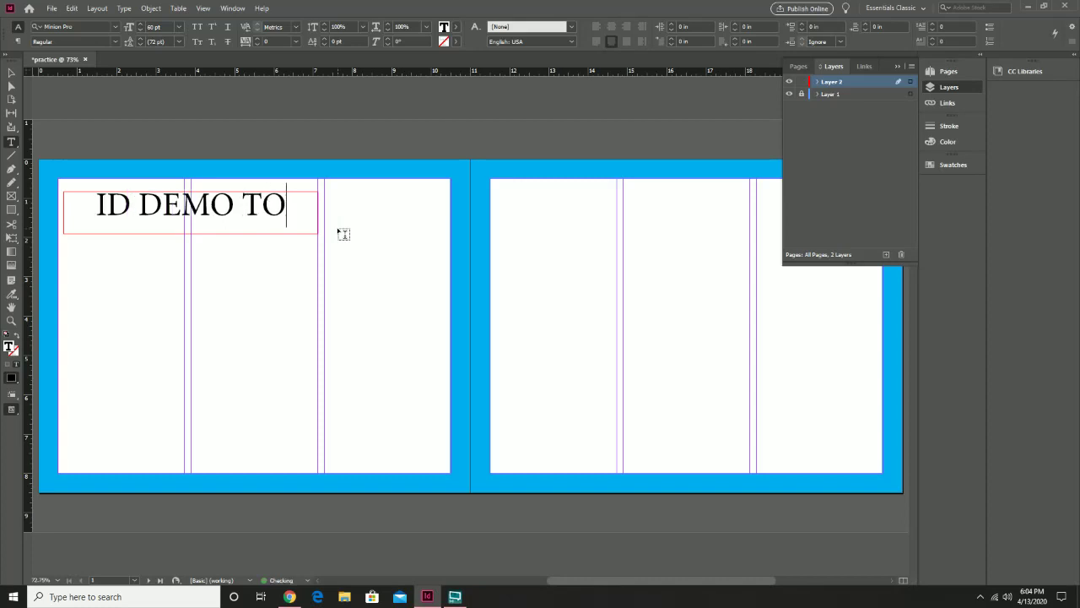
key(BackSpace)
text(o)
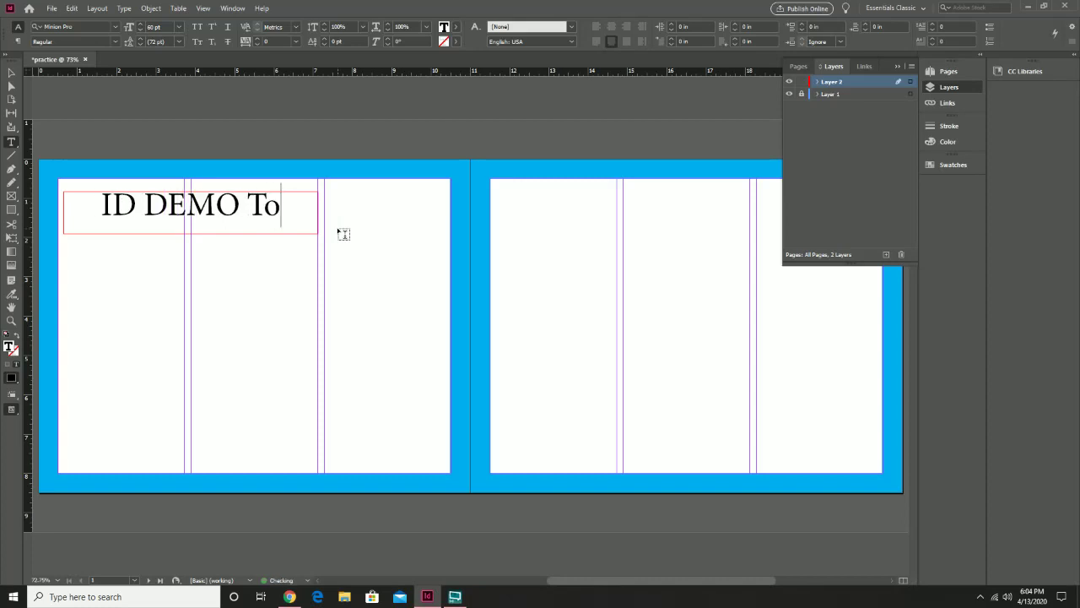
key(BackSpace)
text(T)
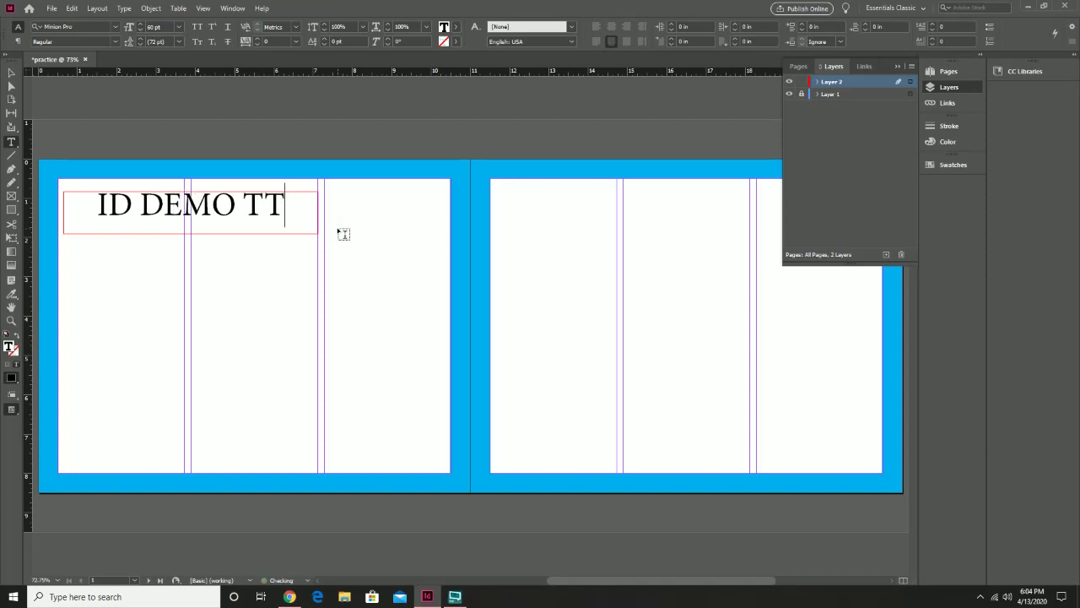
key(BackSpace)
text(ODAY)
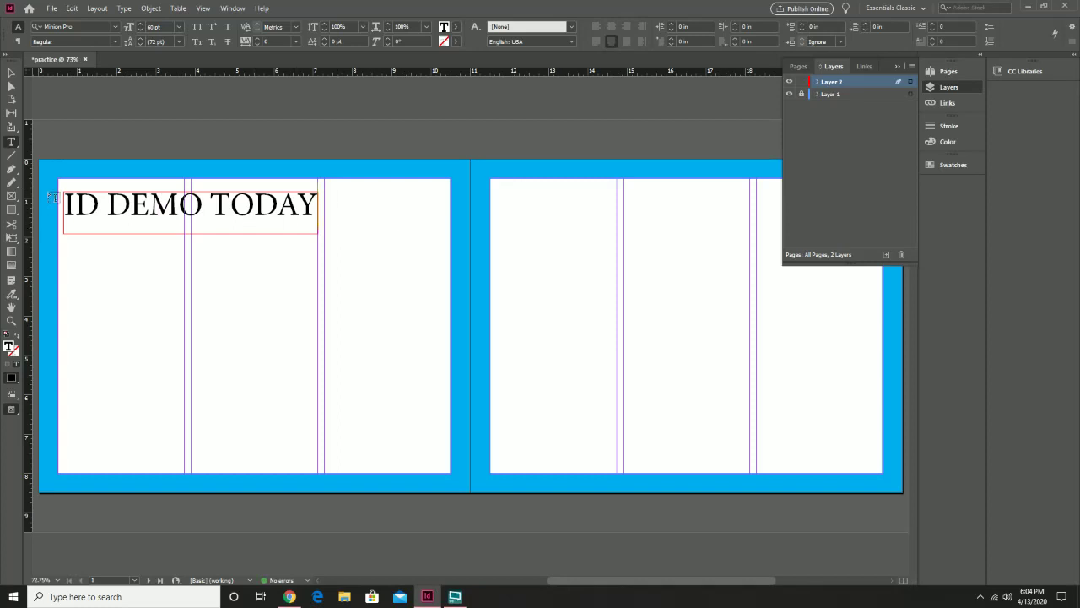
- Shorten the title's text frame from its lower edge to fit the text, about 0.7 in high, and deselect it
click(11, 73)
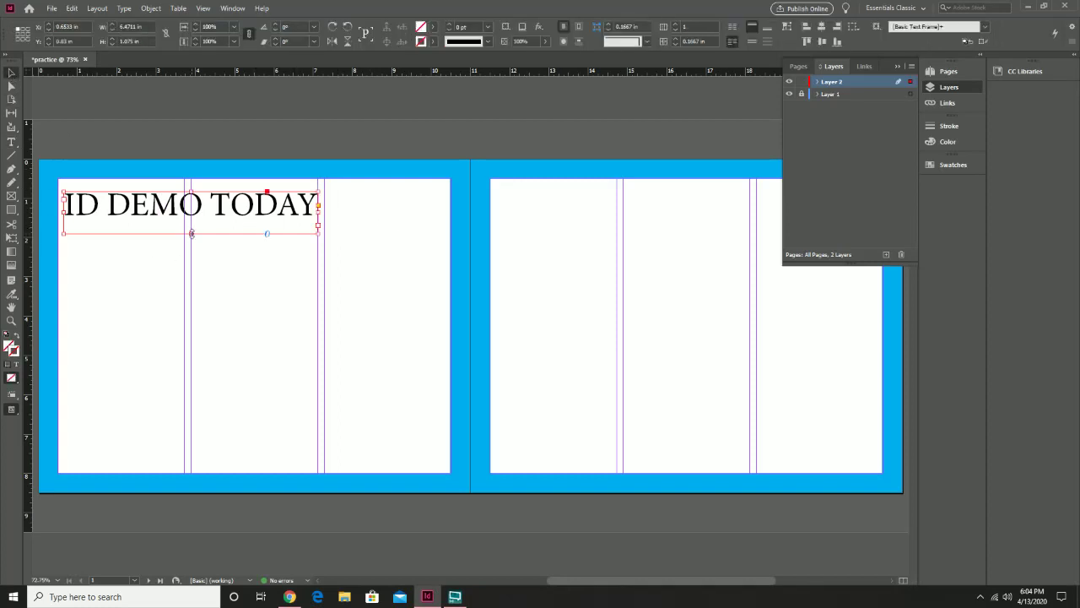
drag(191, 233, 191, 221)
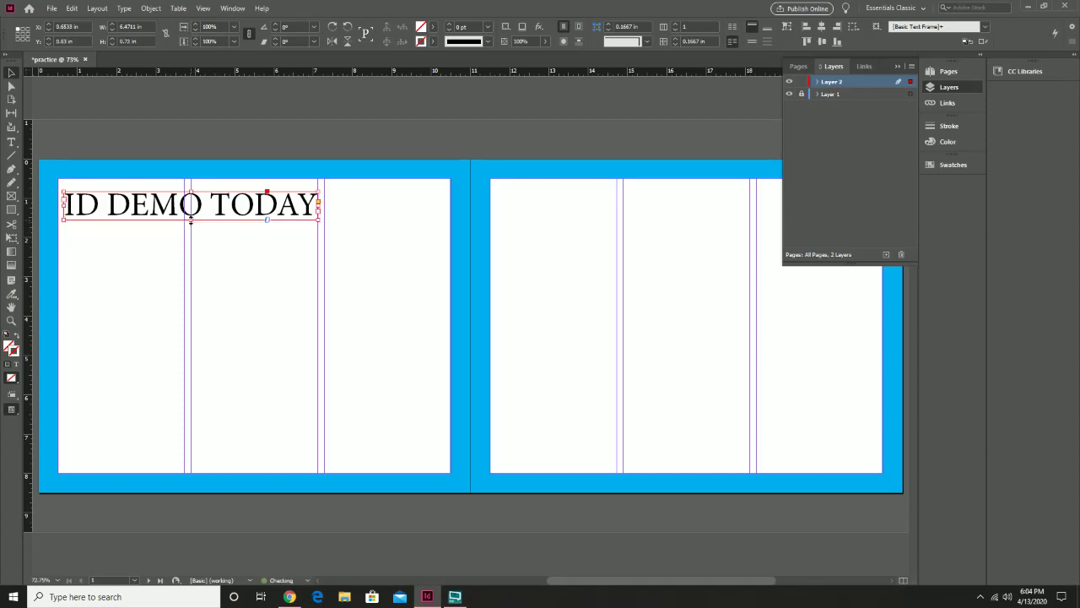
click(258, 246)
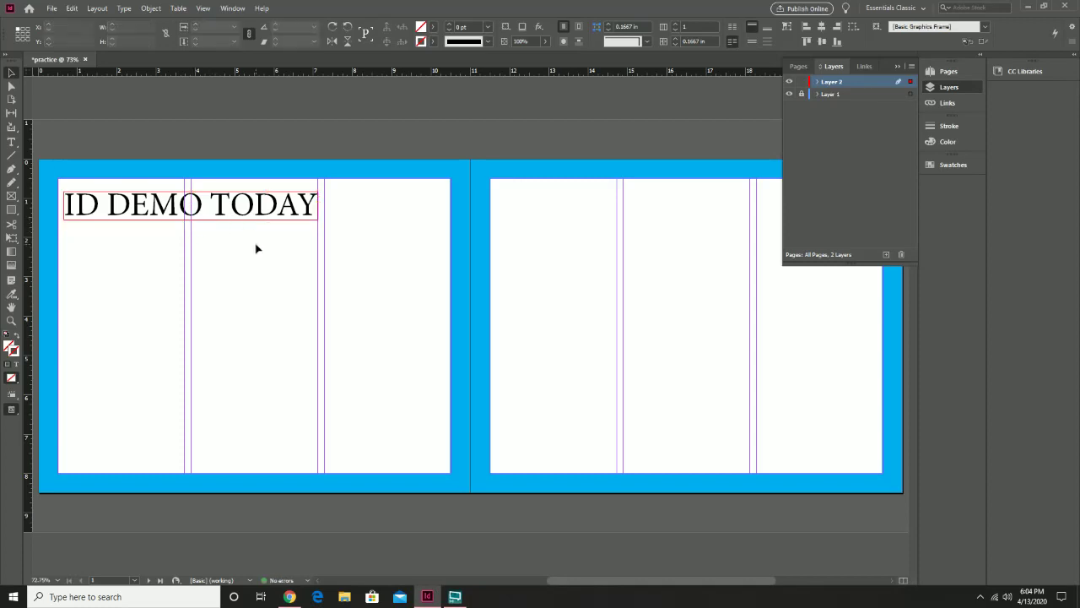
- Place a horizontal ruler guide on the first page at Y 1.55 in, along the title frame's lower edge
click(11, 143)
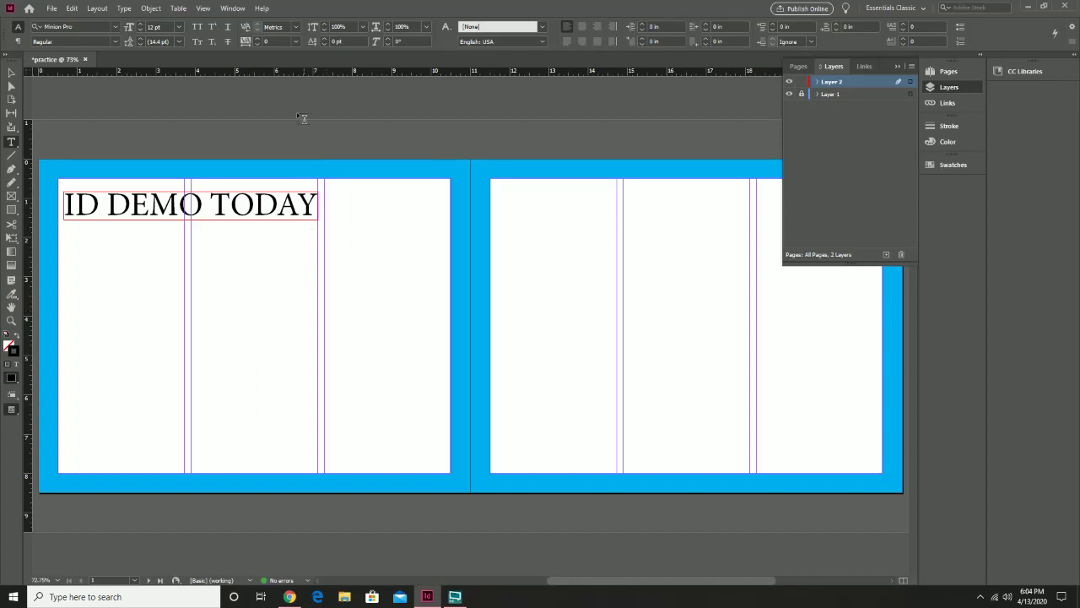
click(11, 72)
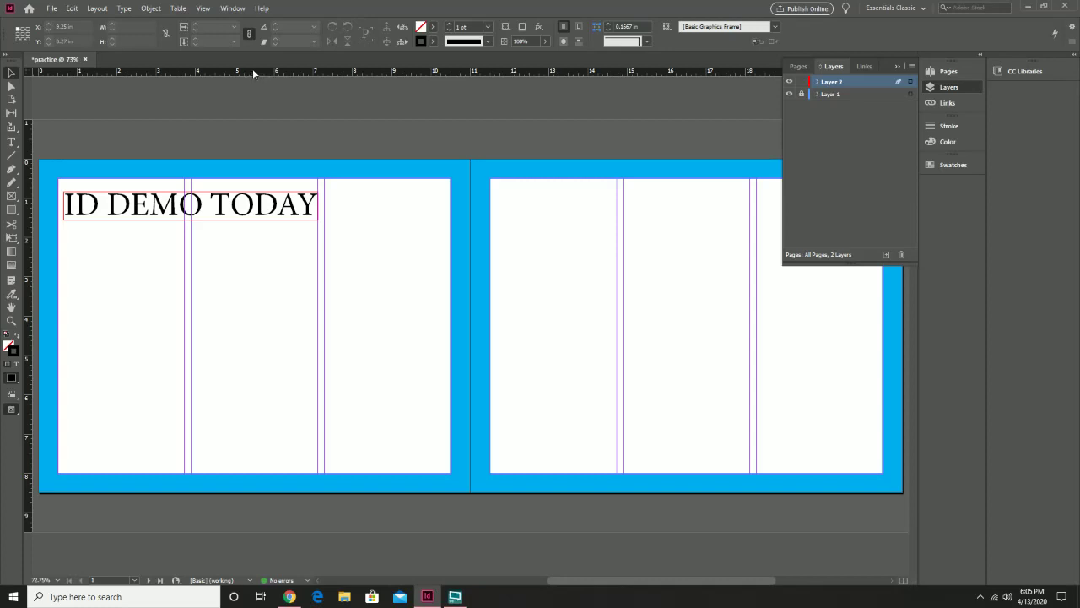
drag(253, 69, 267, 220)
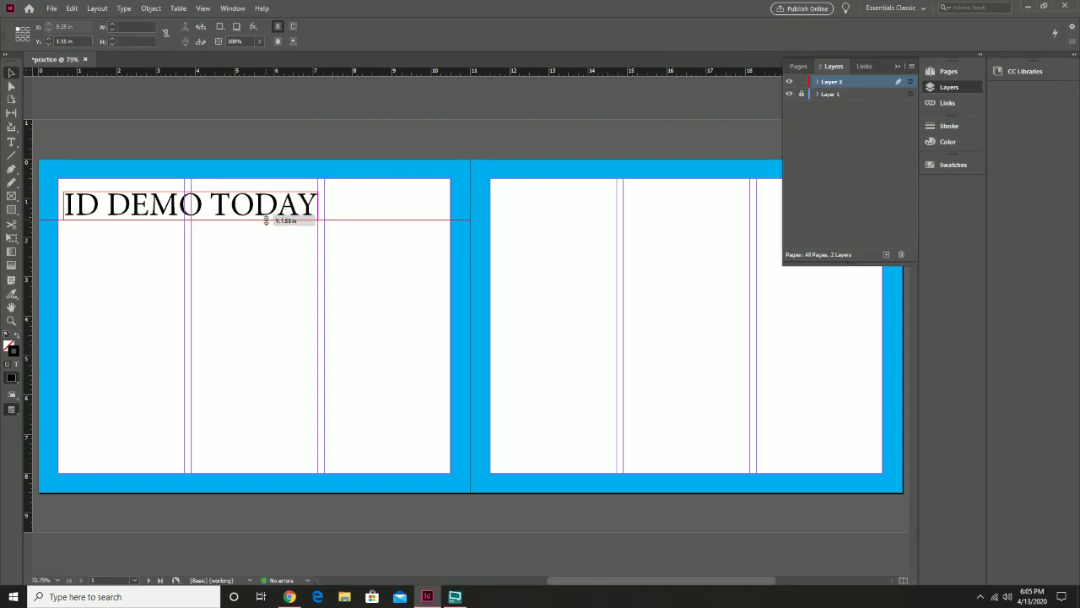
drag(266, 220, 268, 221)
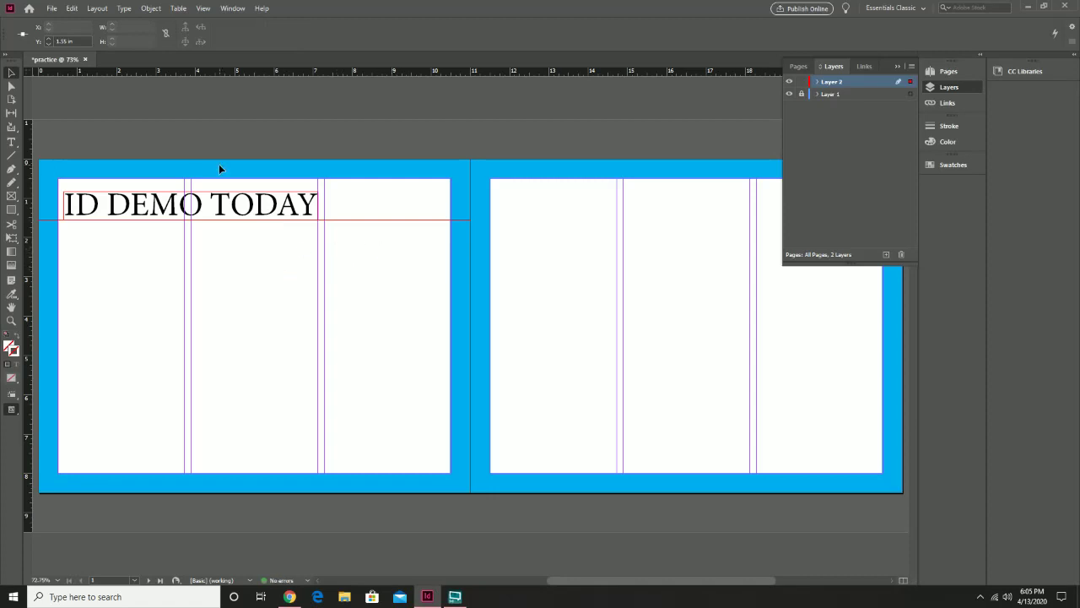
- Draw a text frame about 3.22 × 6.44 in in the first column below the guide and fill it with placeholder text
click(11, 142)
drag(64, 225, 185, 475)
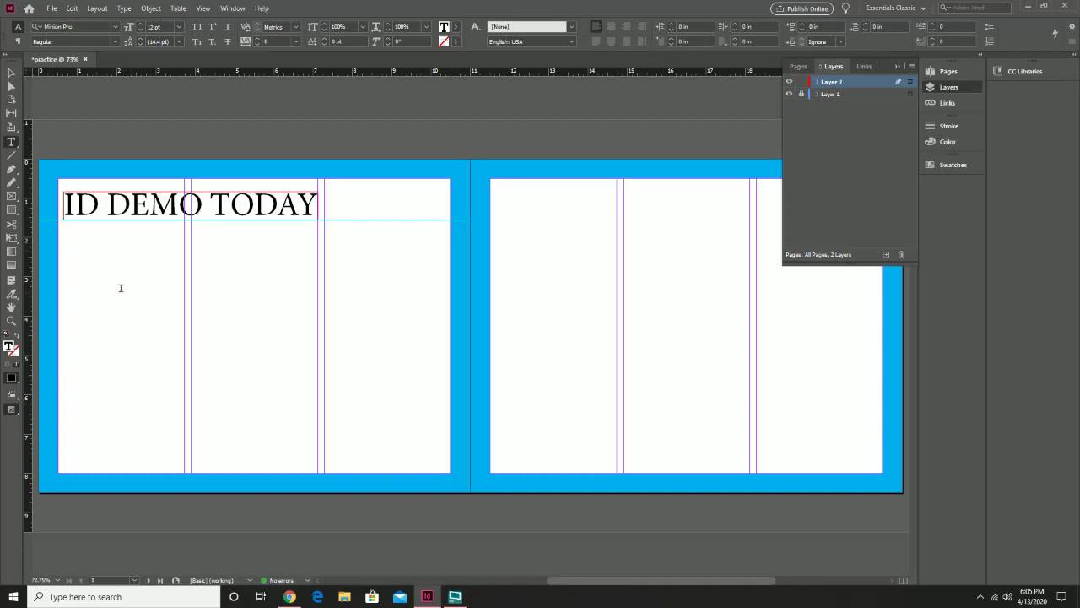
right_click(89, 244)
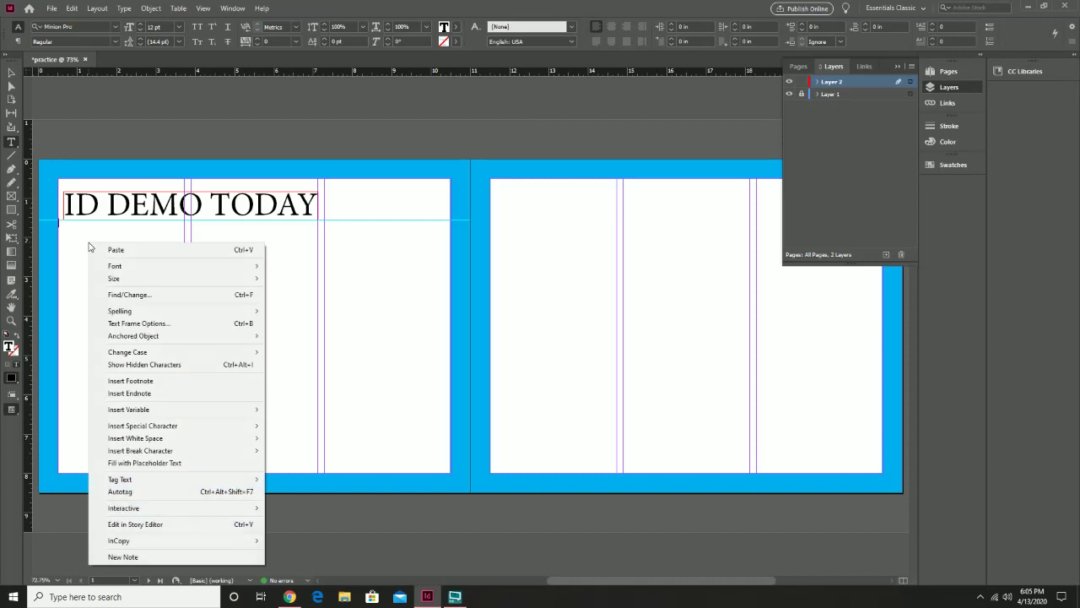
click(193, 463)
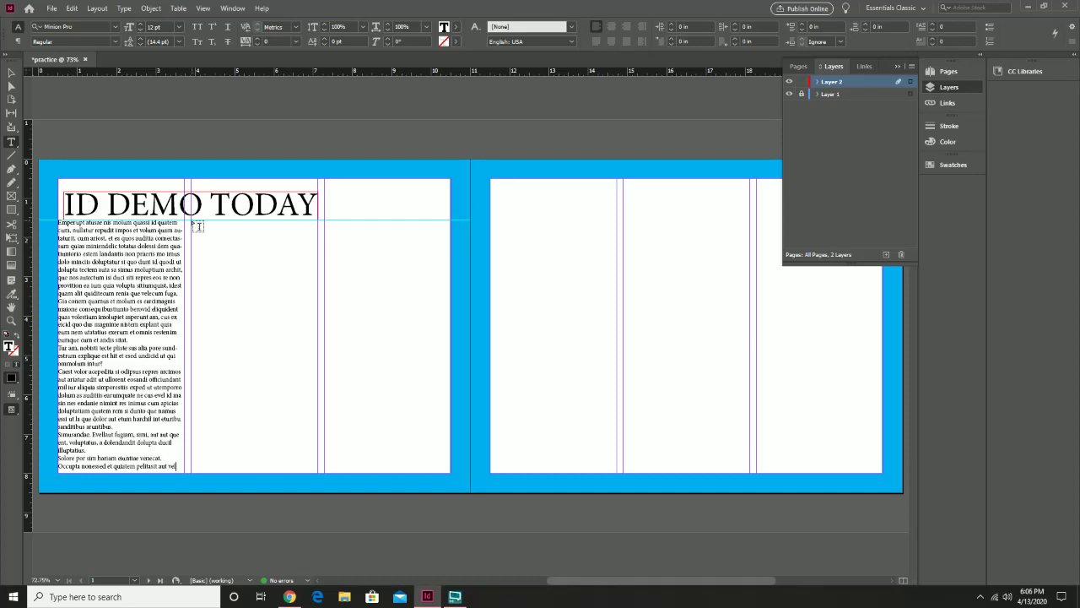
- Draw text frames in the second column below the guide and over the third column's full height, and fill the second column's with placeholder text
drag(192, 221, 321, 475)
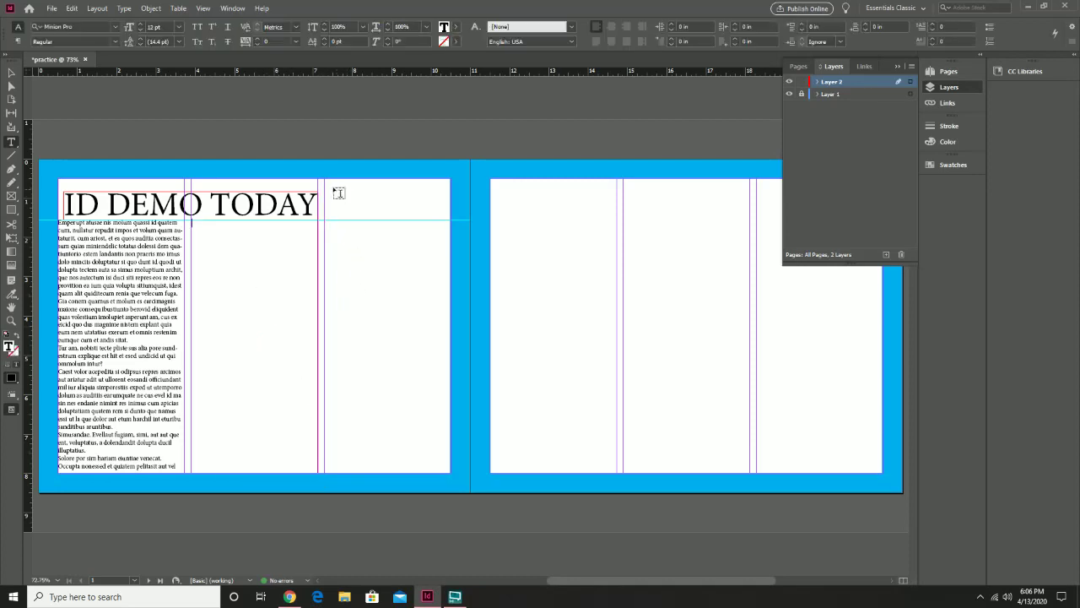
drag(324, 179, 451, 478)
right_click(264, 265)
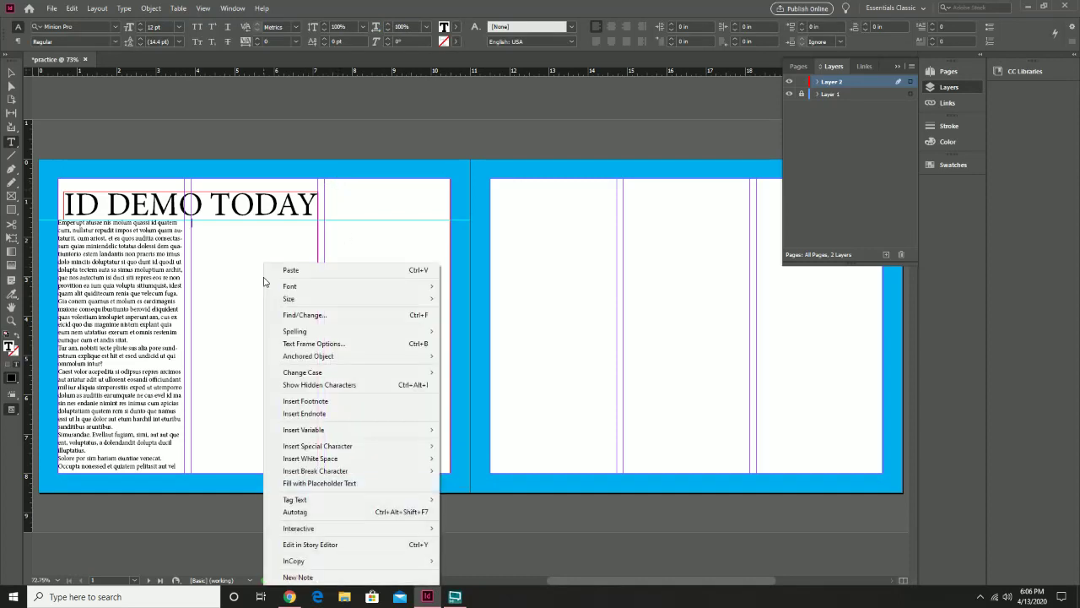
click(339, 486)
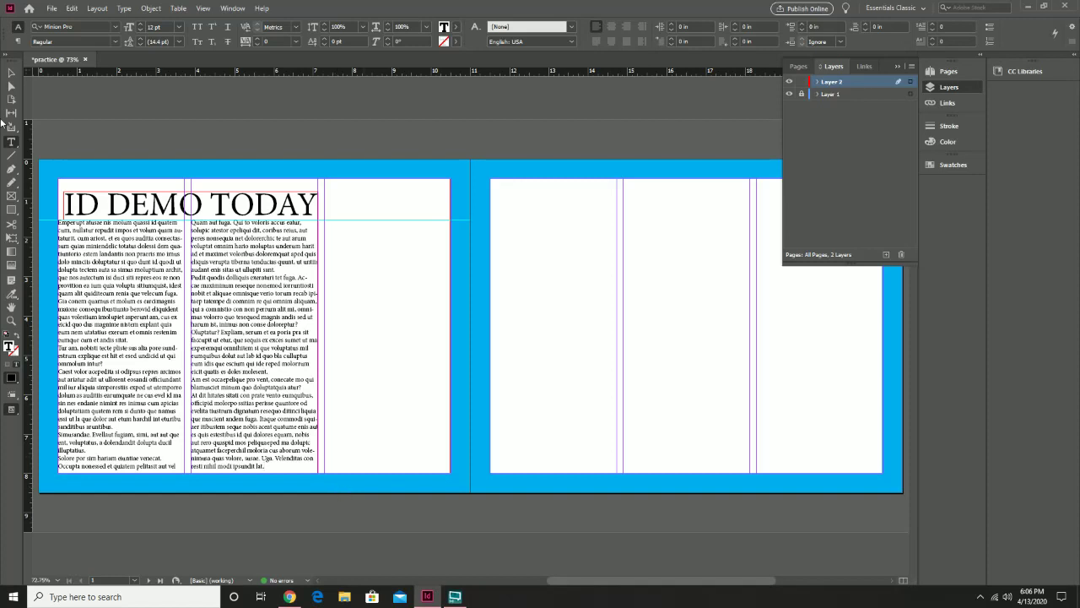
- Thread the first column's text frame to the text frame in the second column
click(11, 72)
click(179, 466)
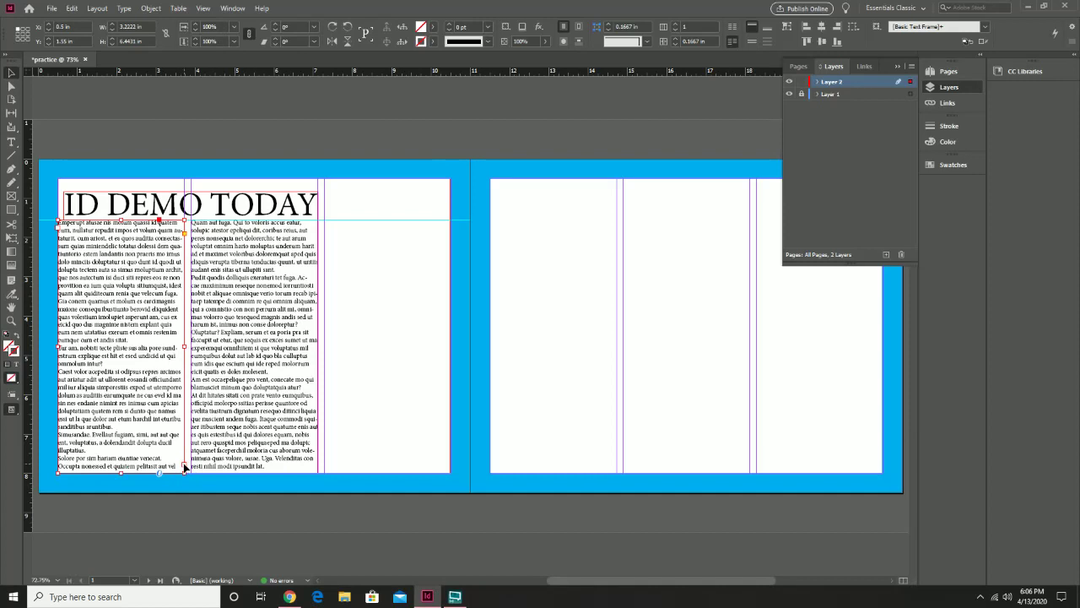
click(184, 466)
click(184, 466)
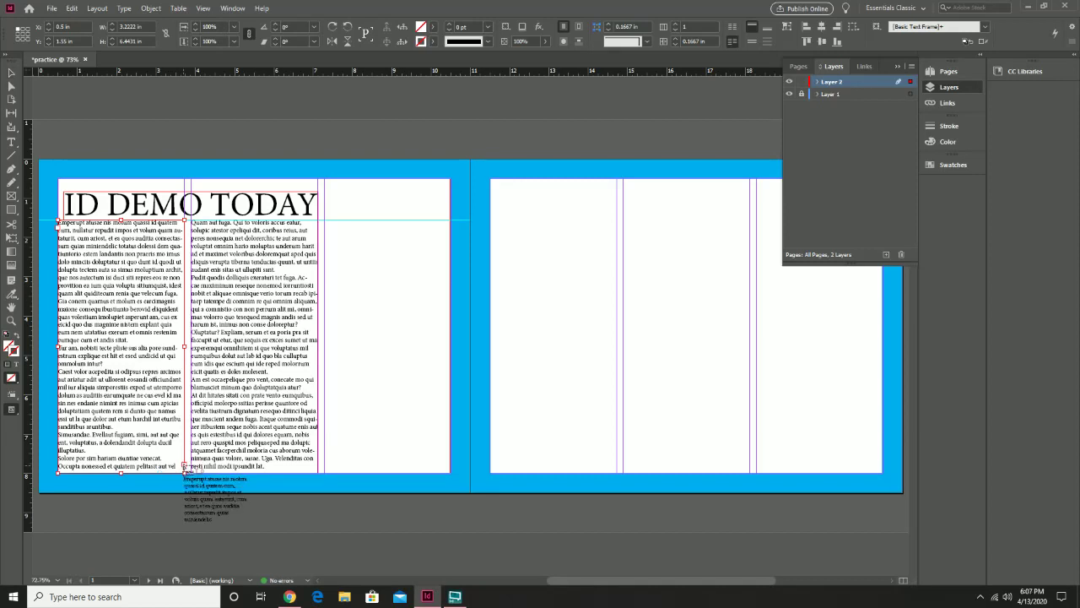
click(249, 380)
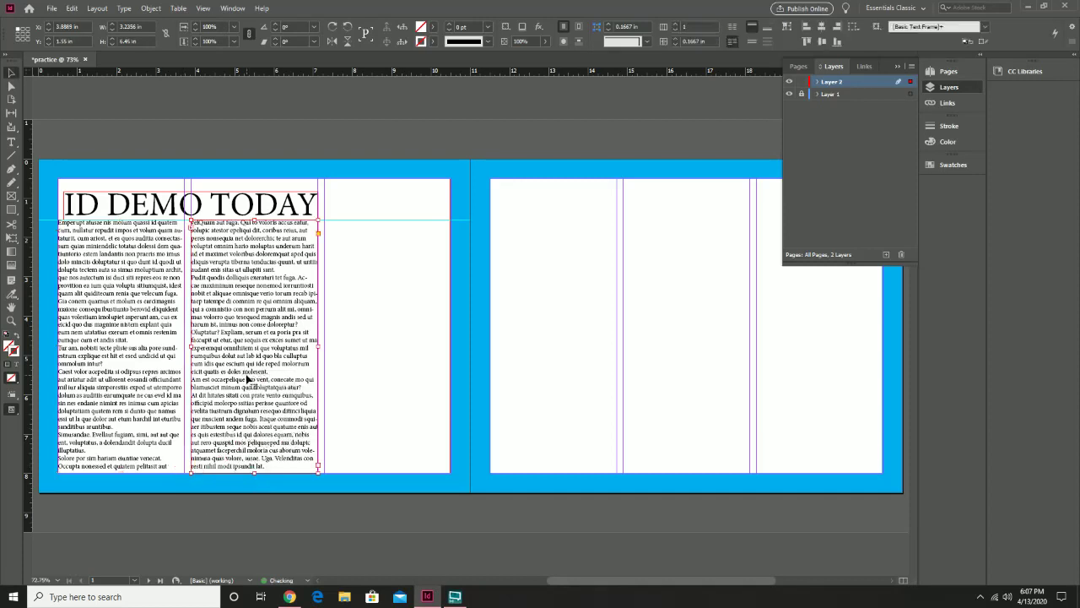
- Thread the second column's text frame to the third column's, and replace the second column's last lines with placeholder text that fills both frames
click(318, 464)
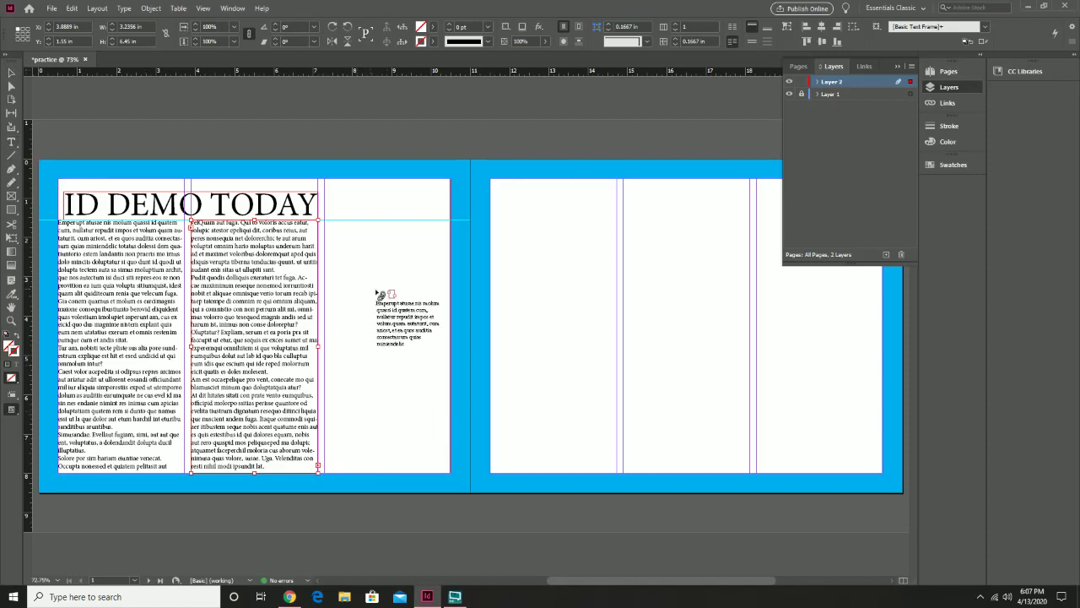
click(386, 359)
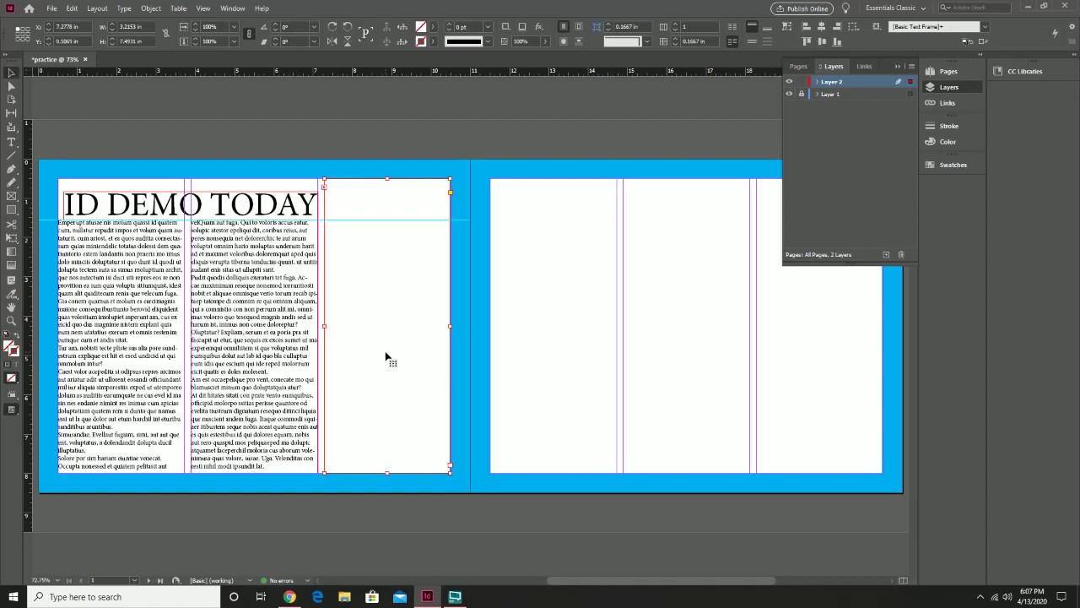
double_click(272, 460)
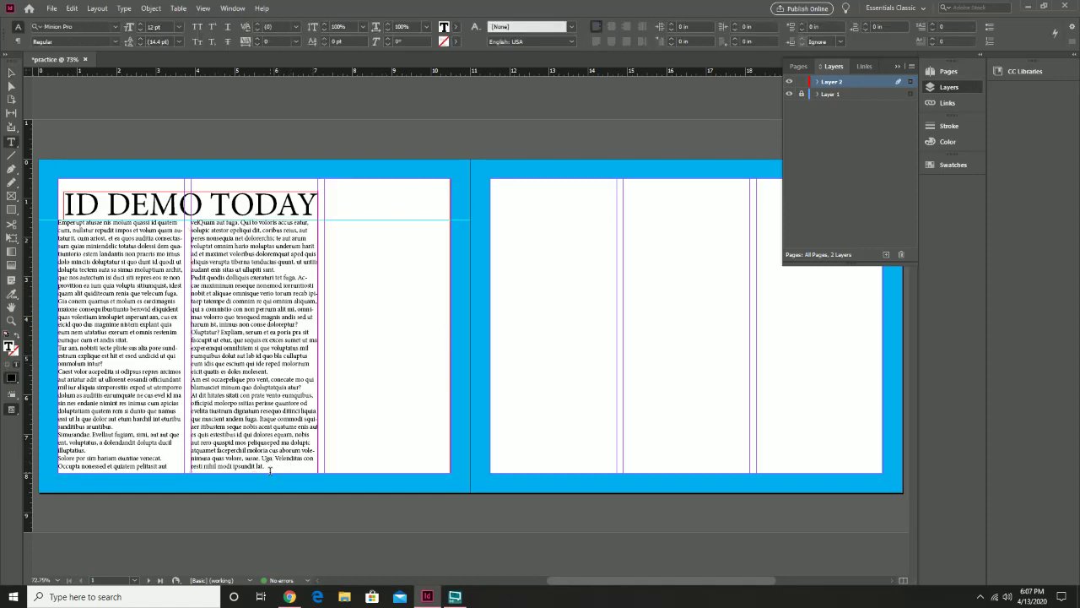
drag(269, 467, 233, 435)
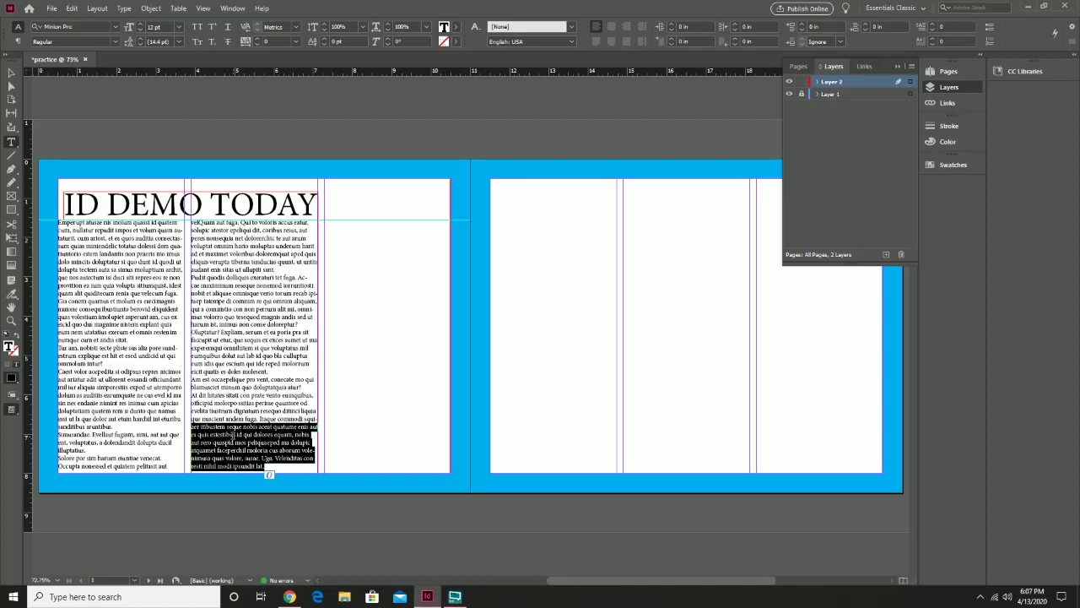
key(BackSpace)
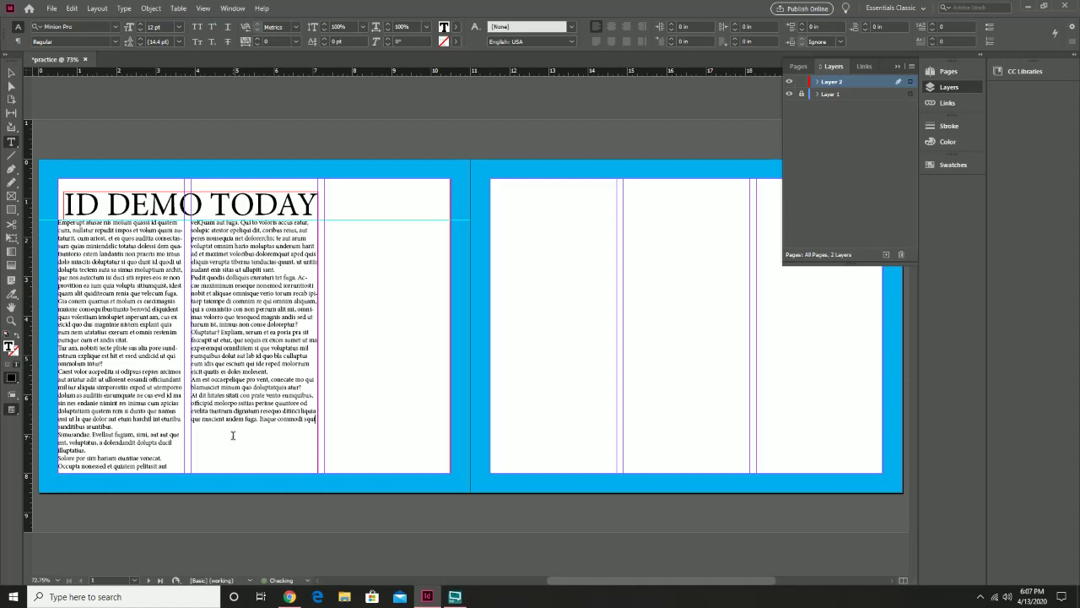
right_click(316, 419)
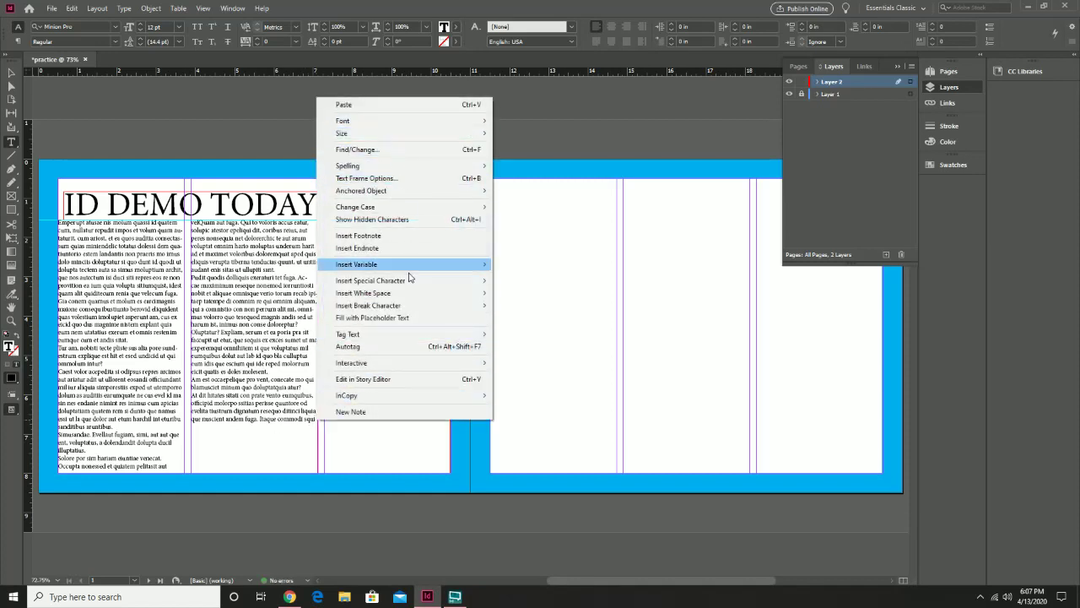
click(422, 318)
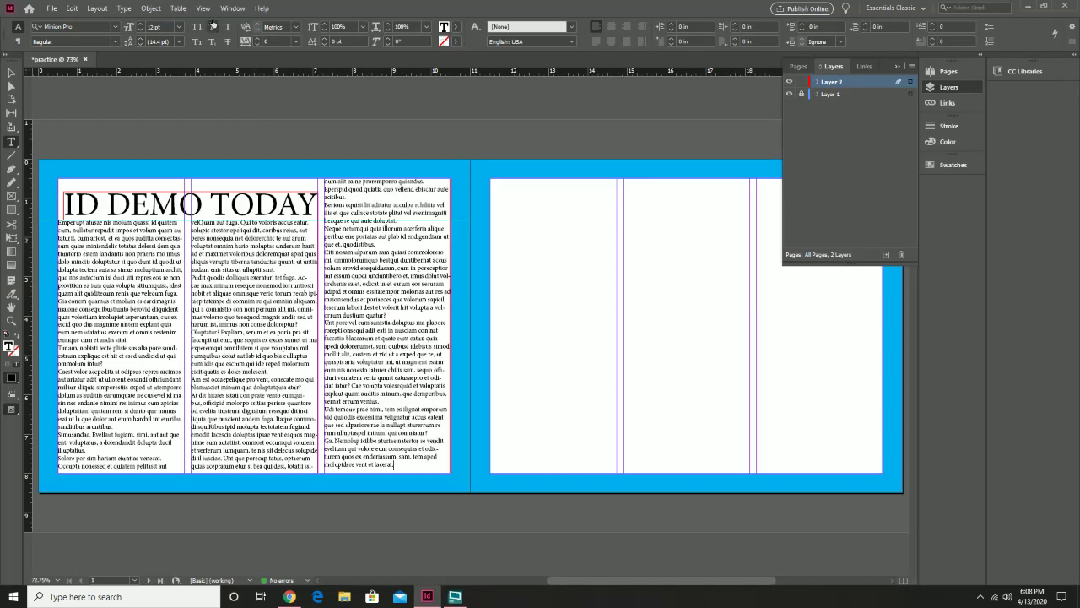
click(50, 9)
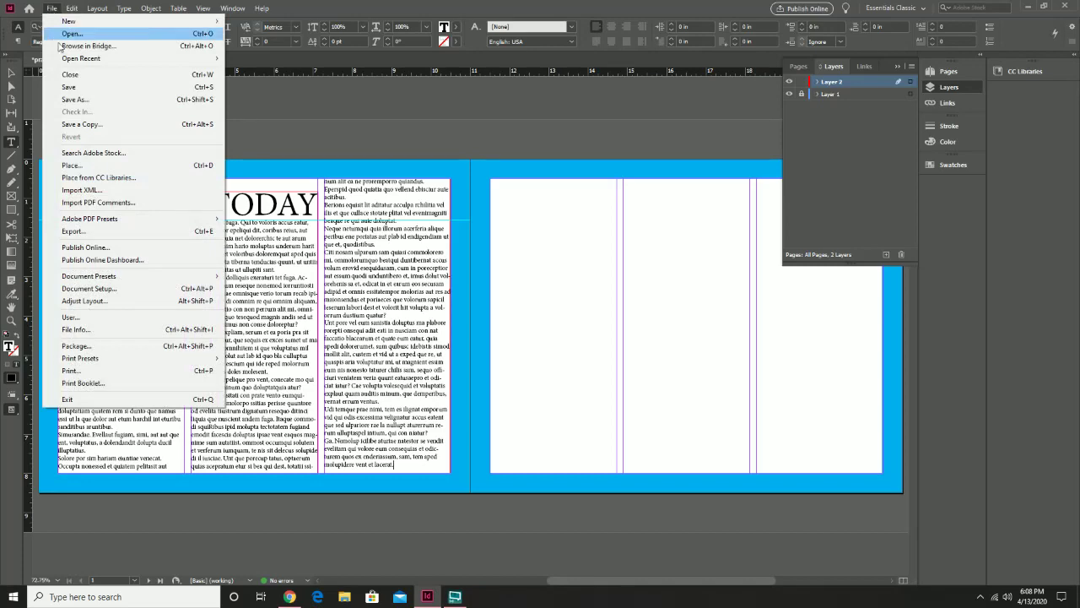
click(74, 100)
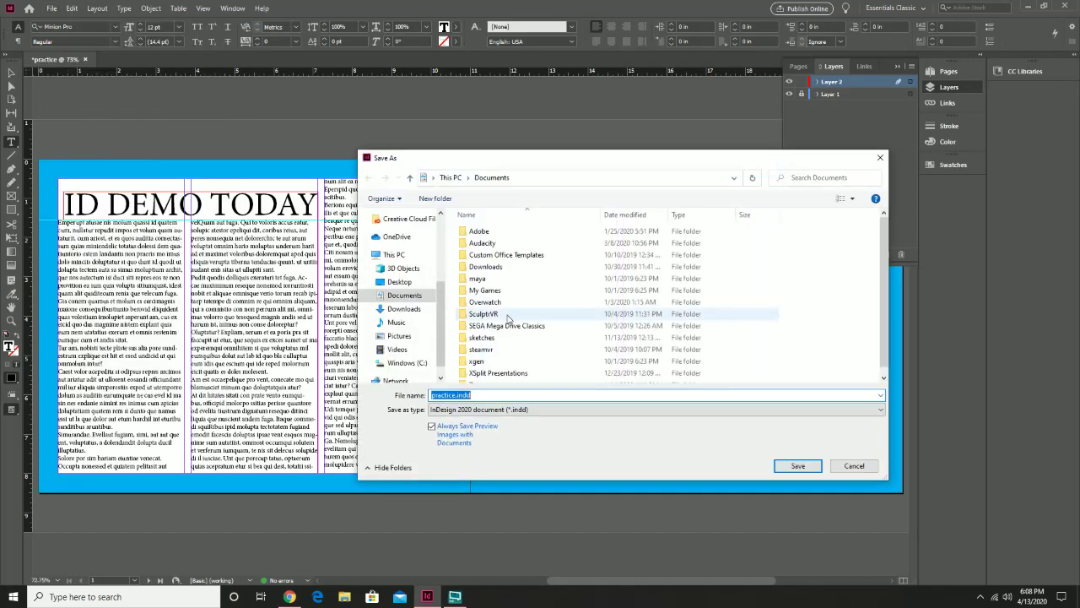
click(402, 284)
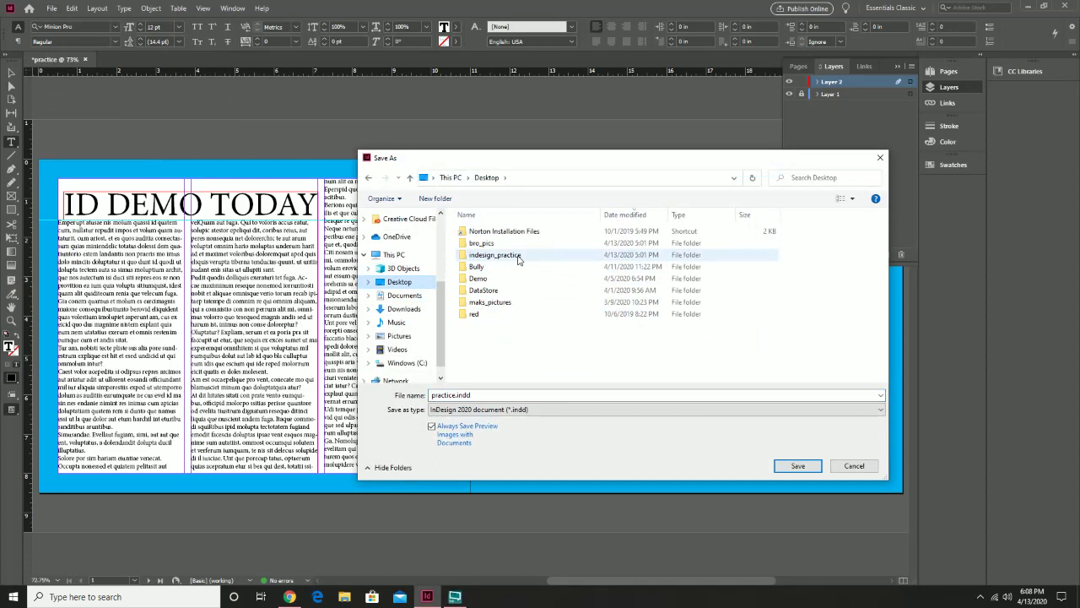
double_click(483, 243)
click(482, 247)
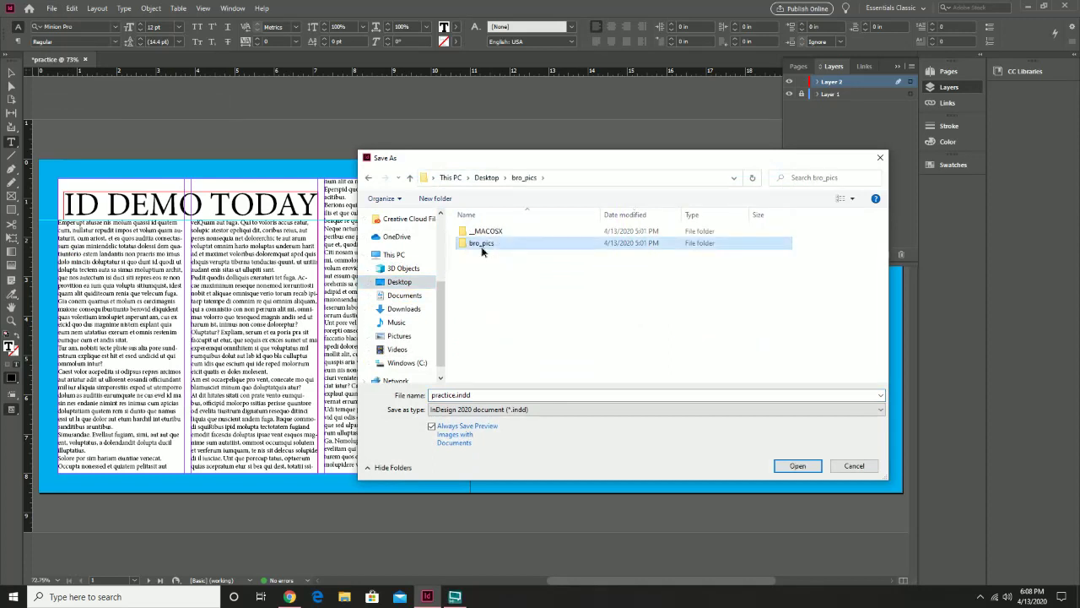
double_click(481, 244)
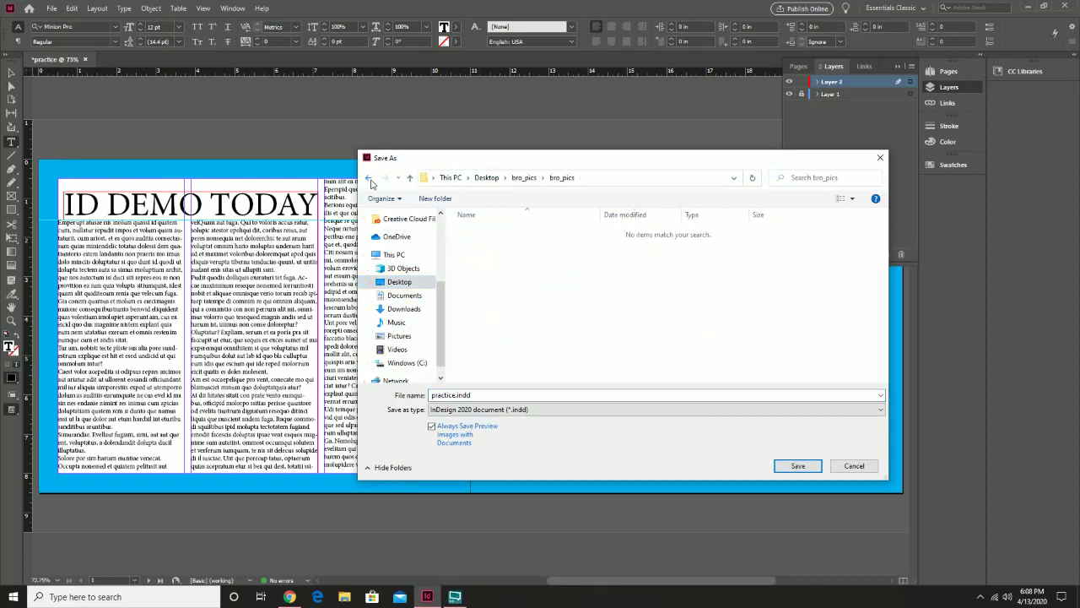
click(527, 411)
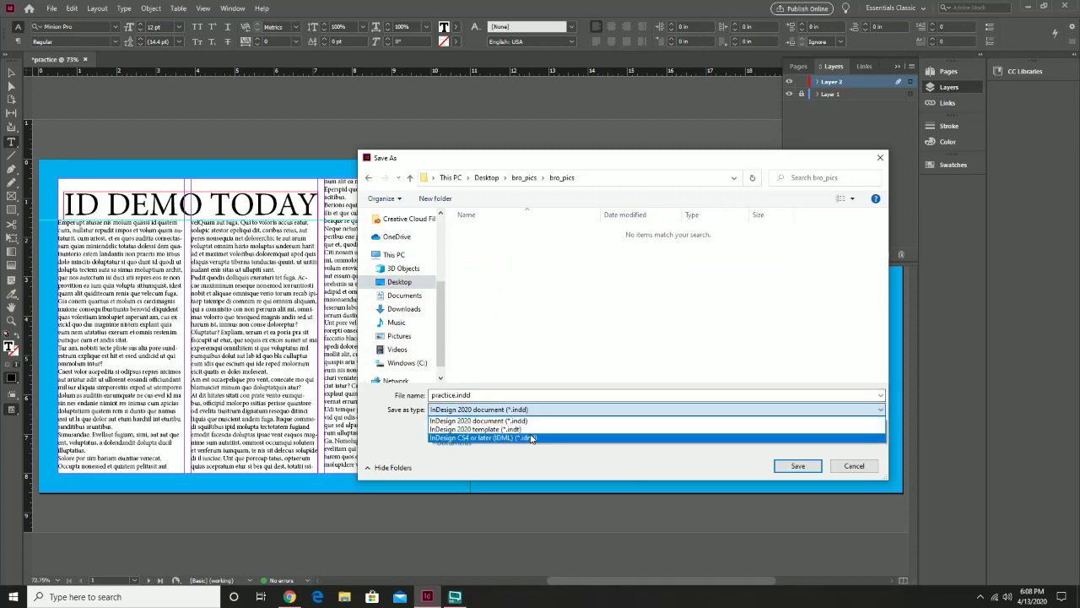
click(523, 323)
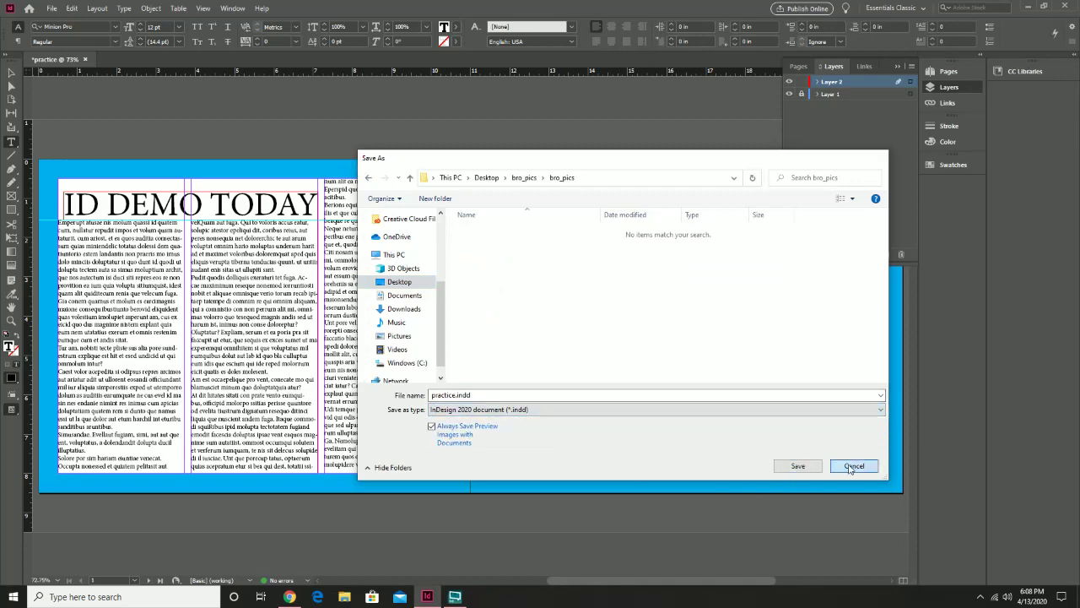
click(797, 465)
- Examine the files inside the indesign_practice and bro_pics folders on the desktop, and return to InDesign
click(1027, 7)
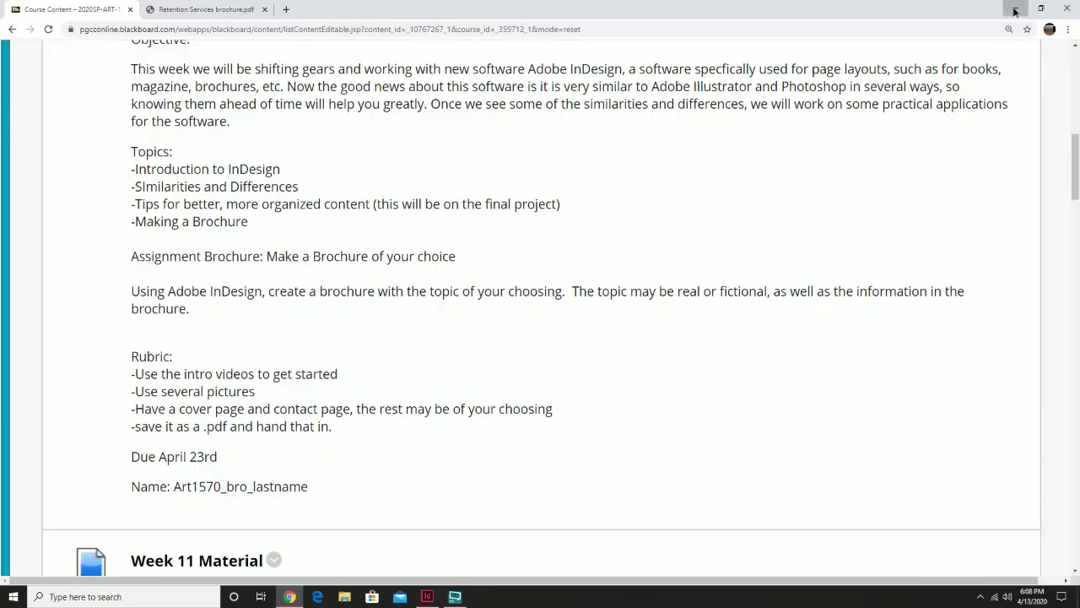
click(1016, 8)
double_click(540, 144)
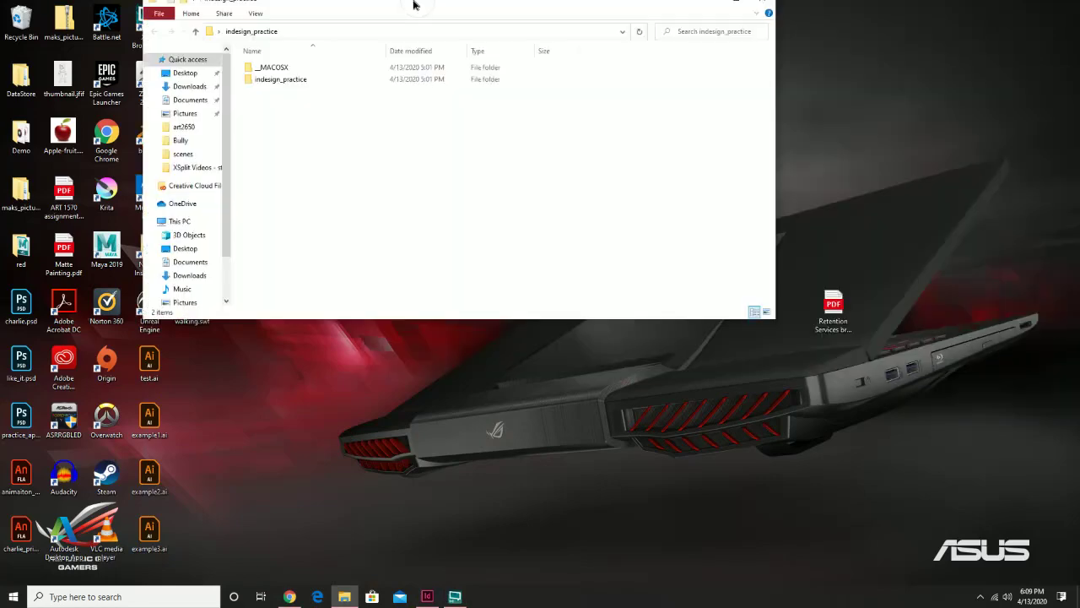
double_click(414, 5)
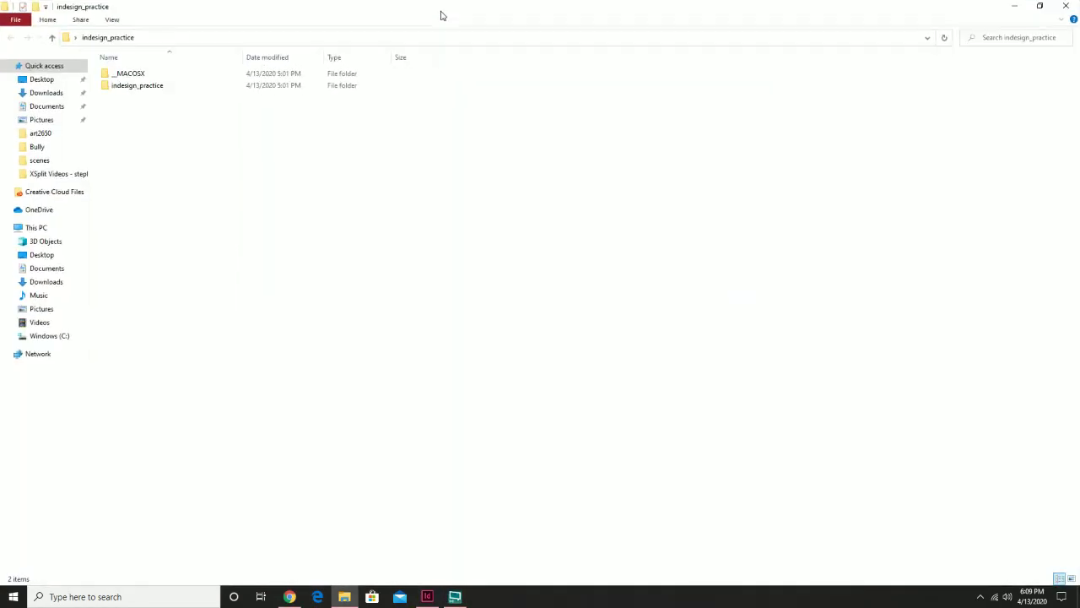
double_click(164, 87)
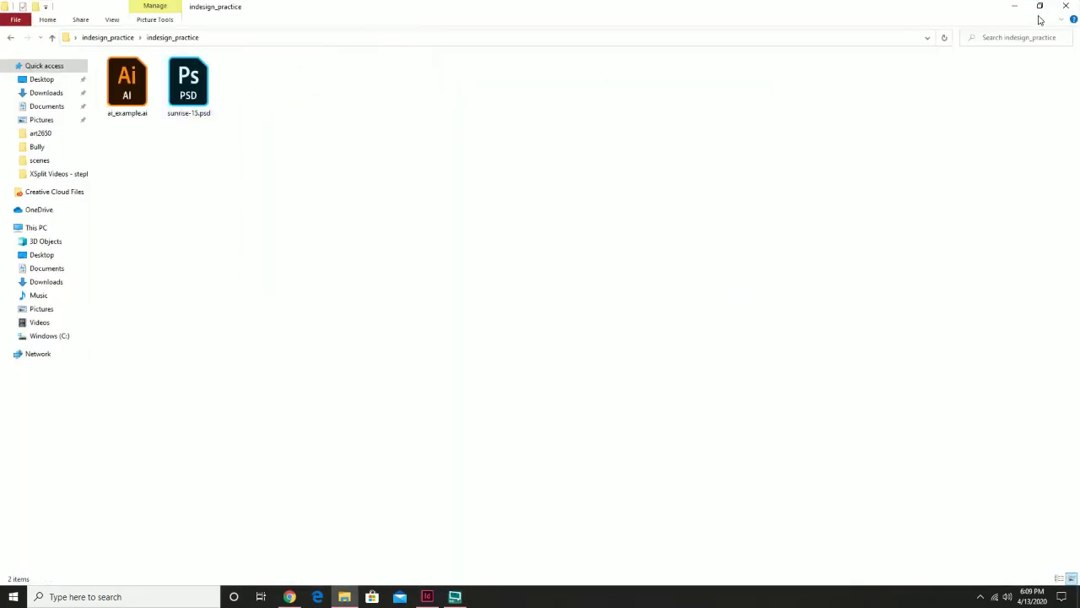
click(1063, 8)
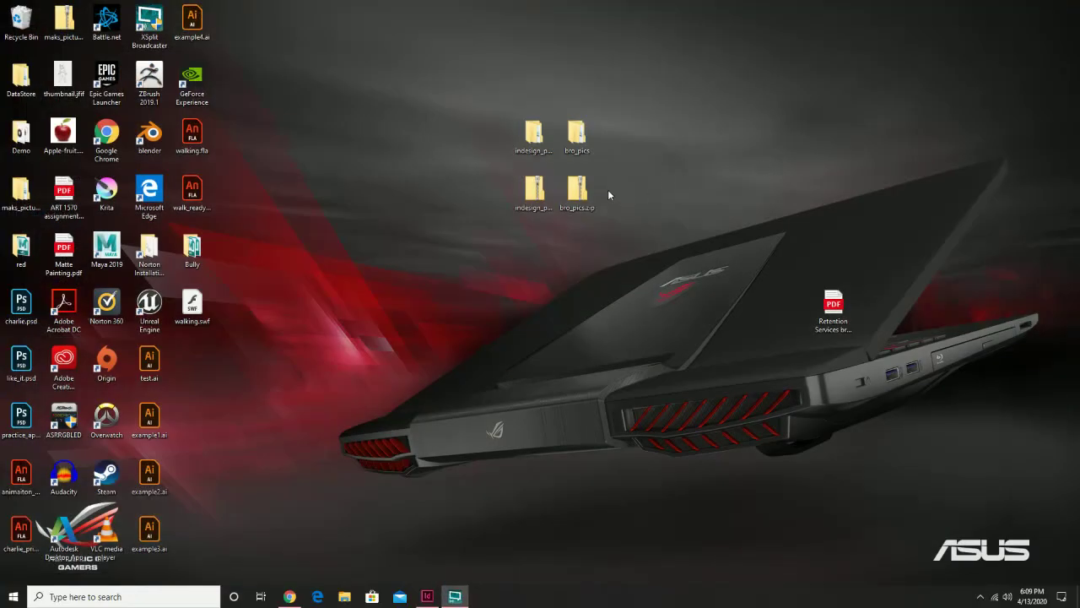
double_click(577, 148)
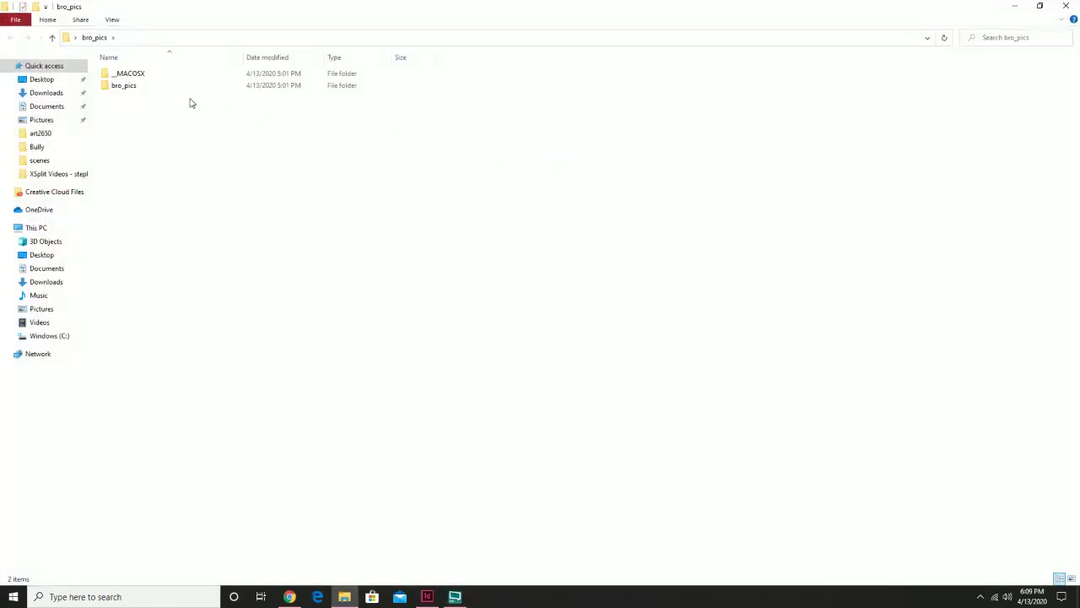
double_click(145, 87)
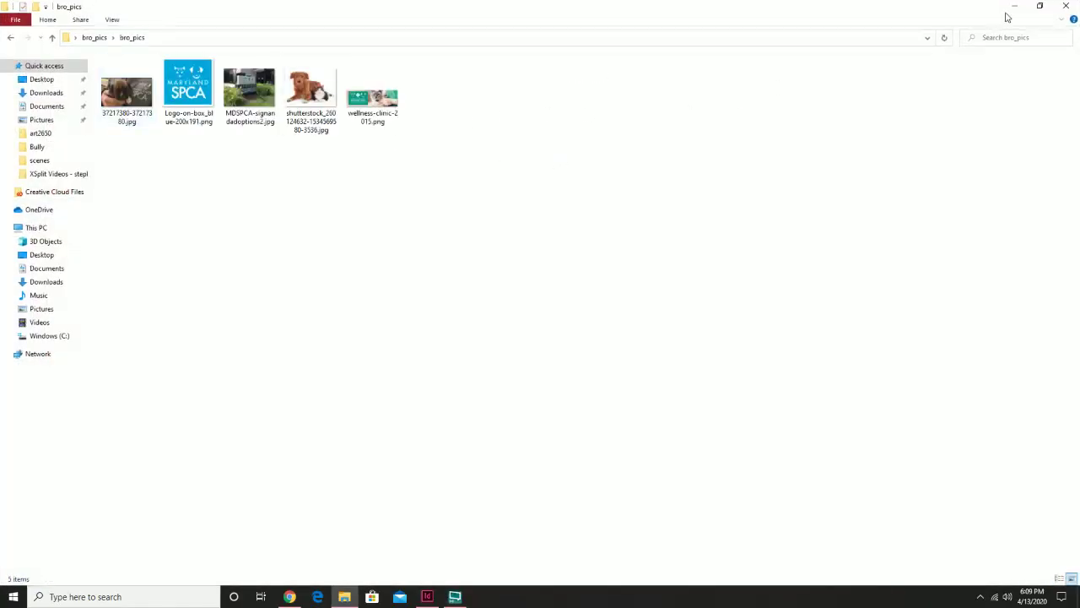
click(1068, 7)
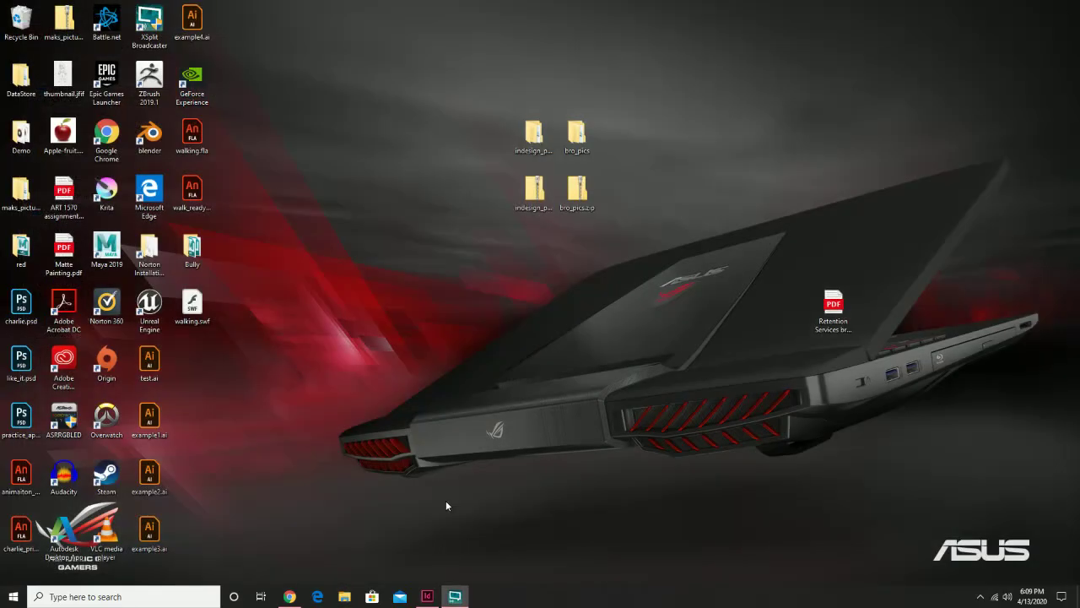
click(427, 598)
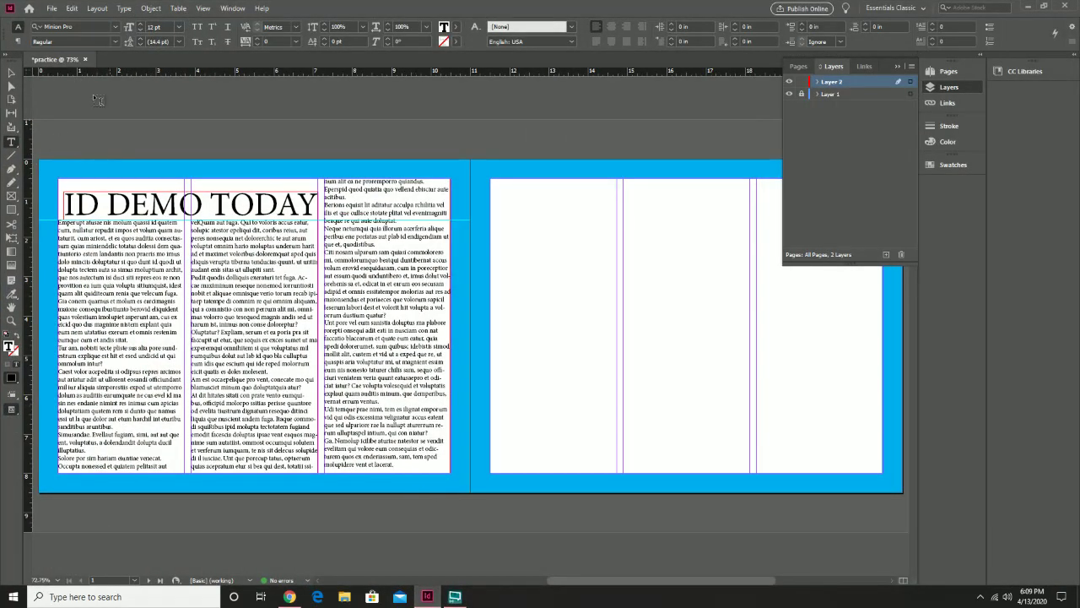
- Save the document as practice.indd in the inner indesign_practice folder on the desktop
click(52, 8)
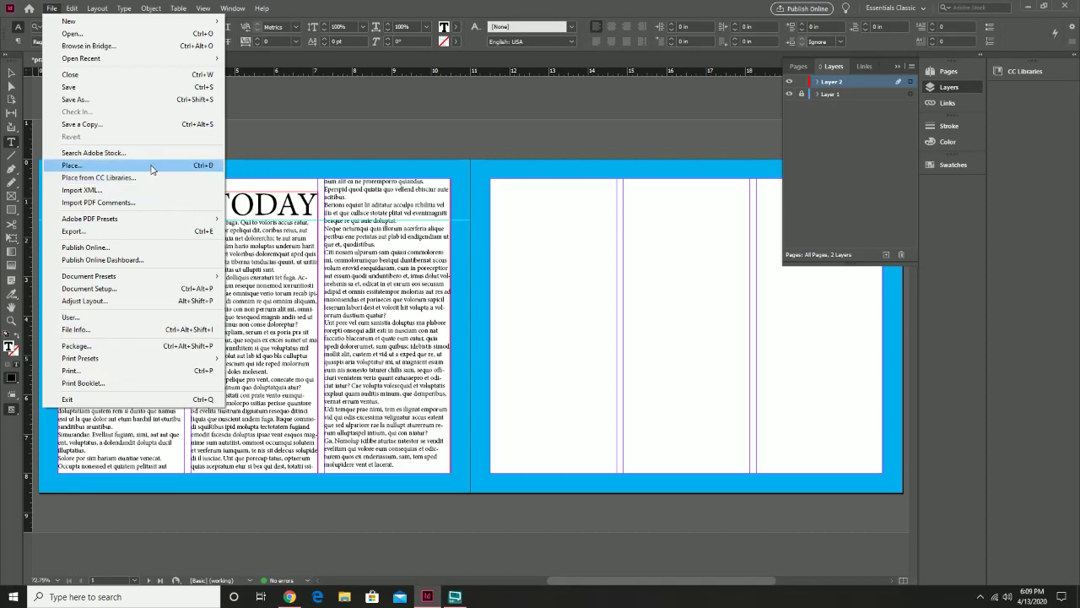
click(113, 98)
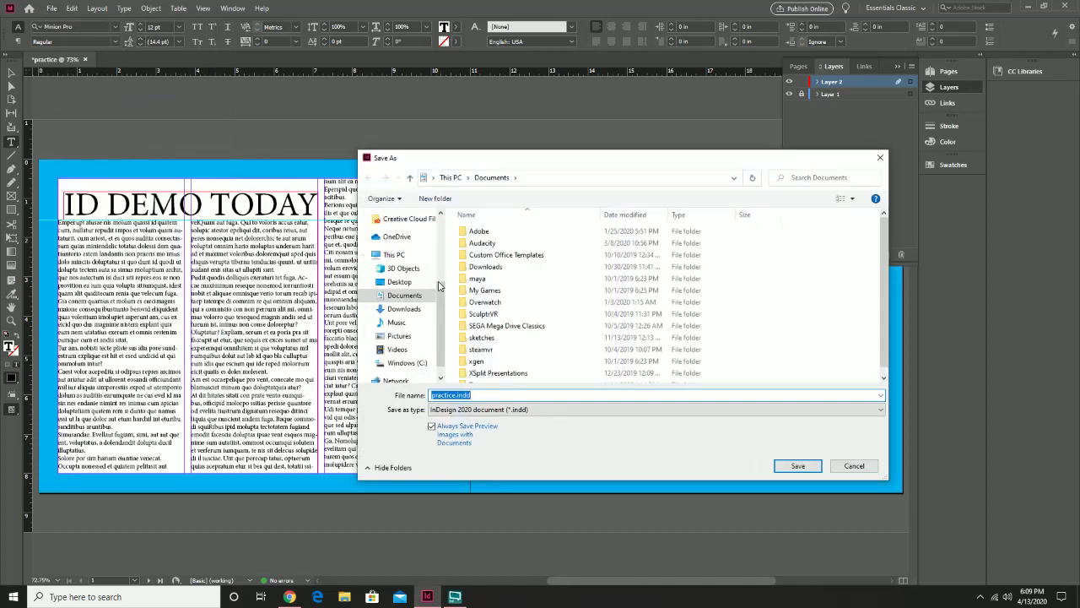
click(400, 282)
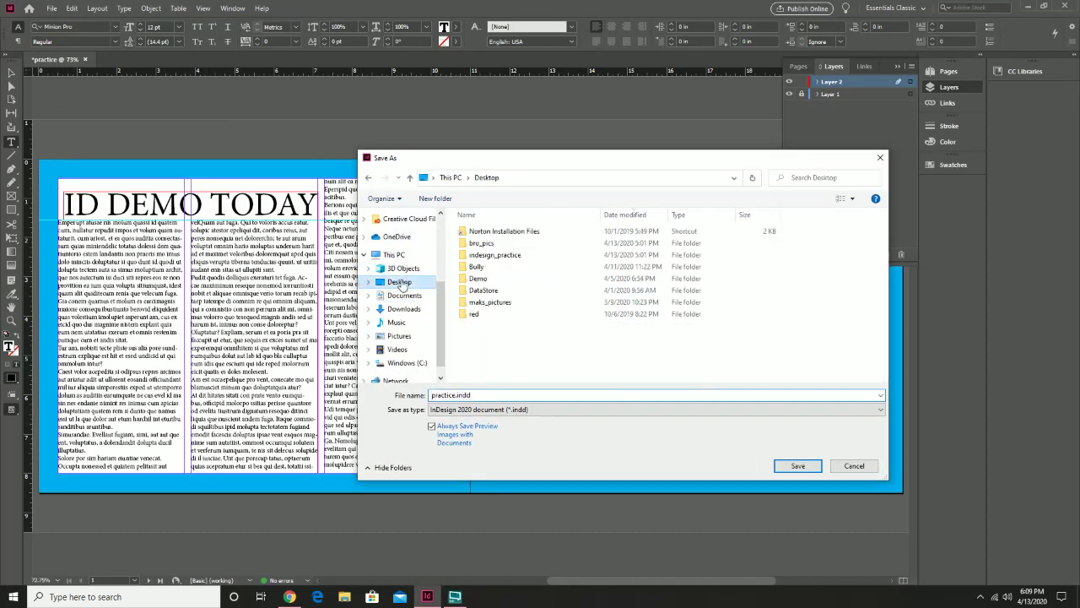
double_click(509, 257)
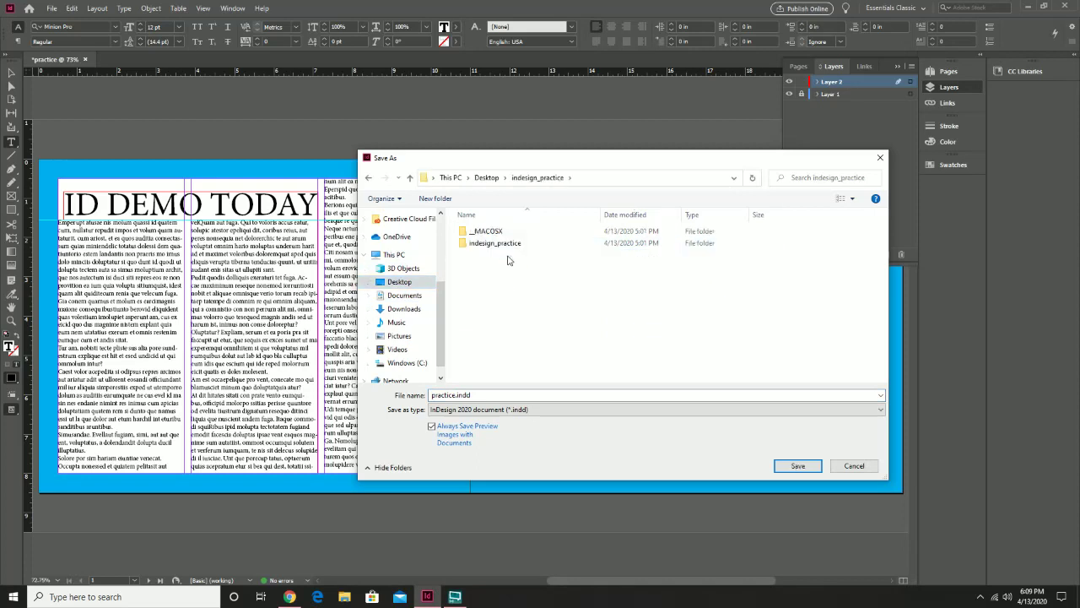
double_click(500, 245)
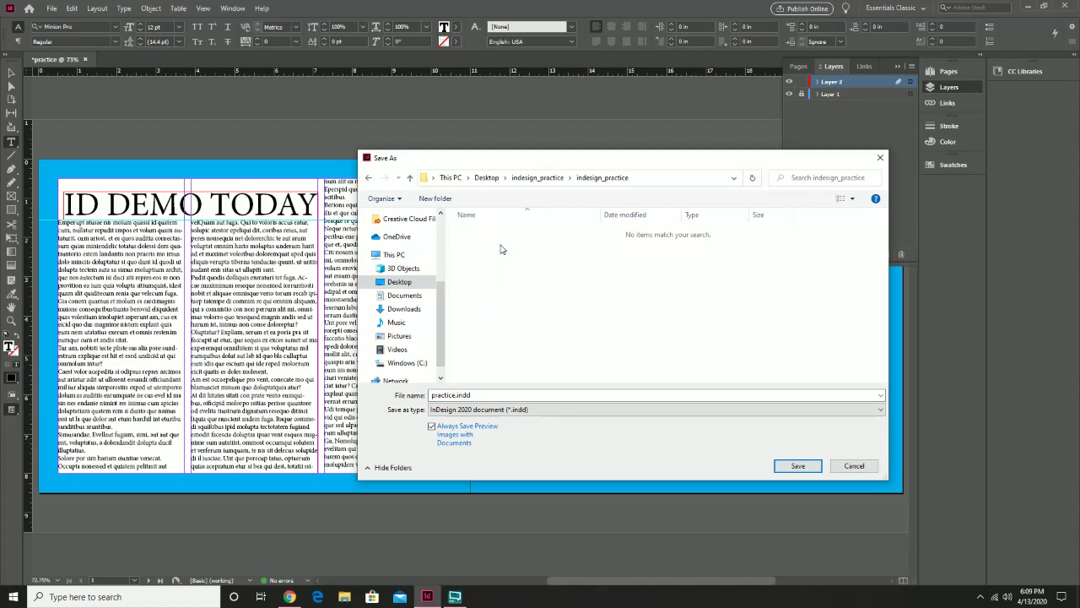
click(797, 466)
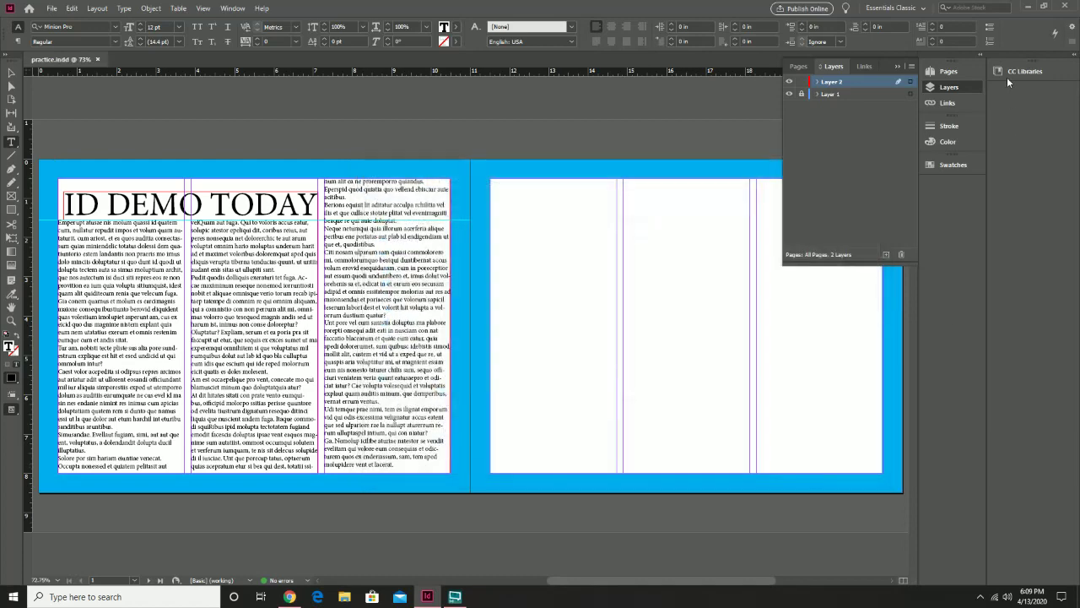
- Check the inner indesign_practice folder on the desktop for the saved practice.indd file, and return to InDesign
click(1028, 9)
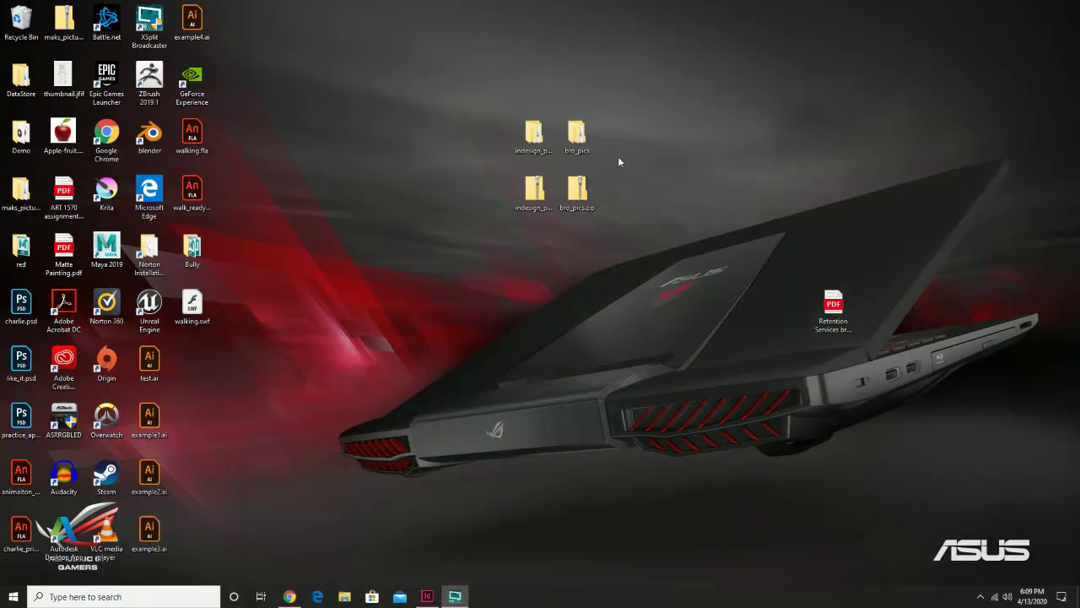
click(533, 139)
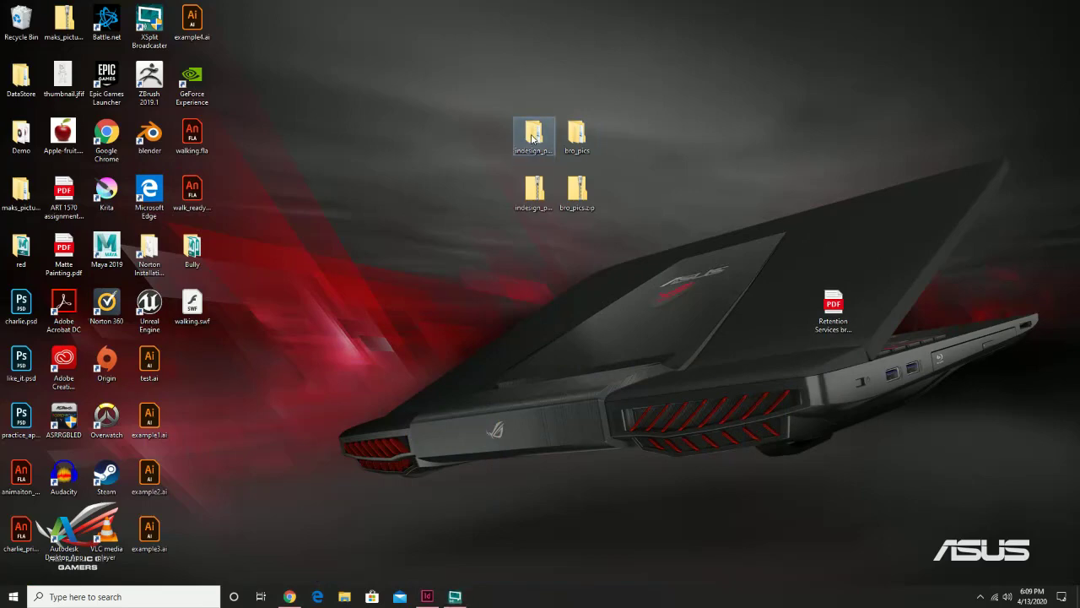
double_click(532, 138)
double_click(174, 87)
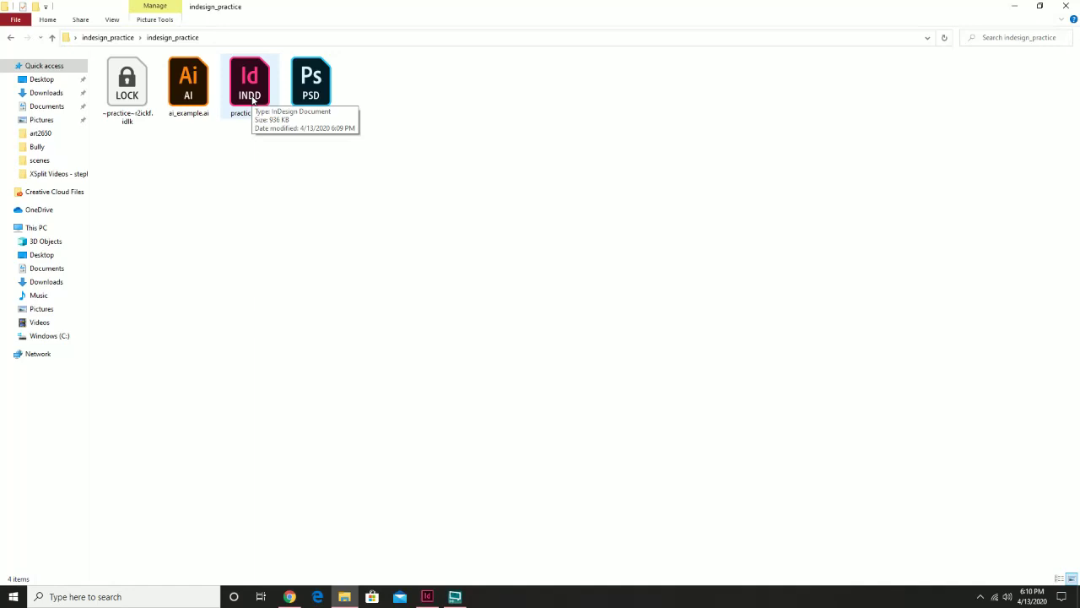
click(1066, 7)
click(289, 597)
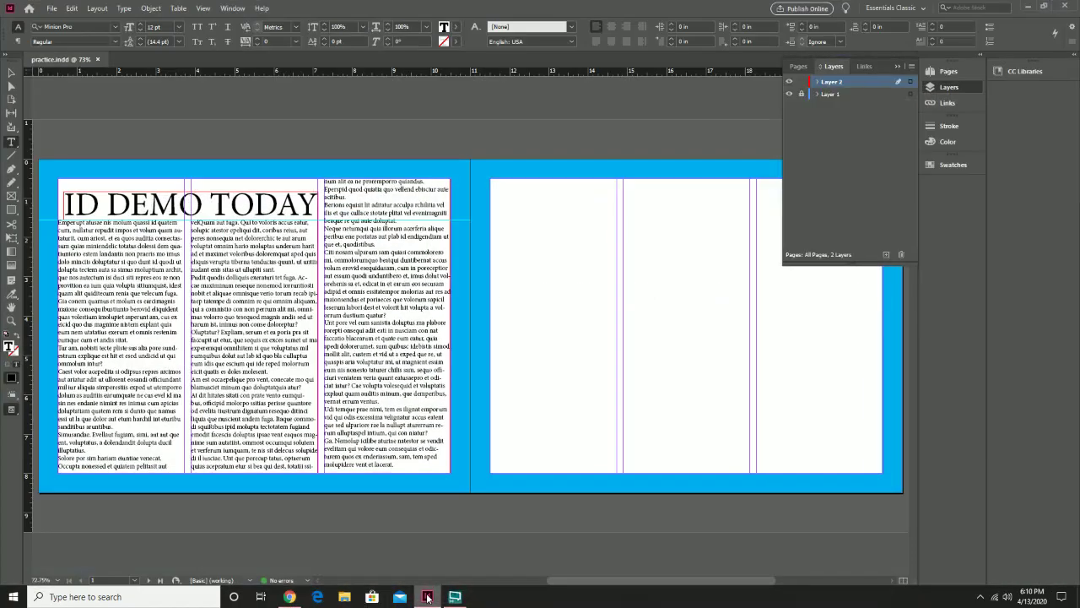
click(427, 597)
- Try to place practice.indd into the open document
click(51, 8)
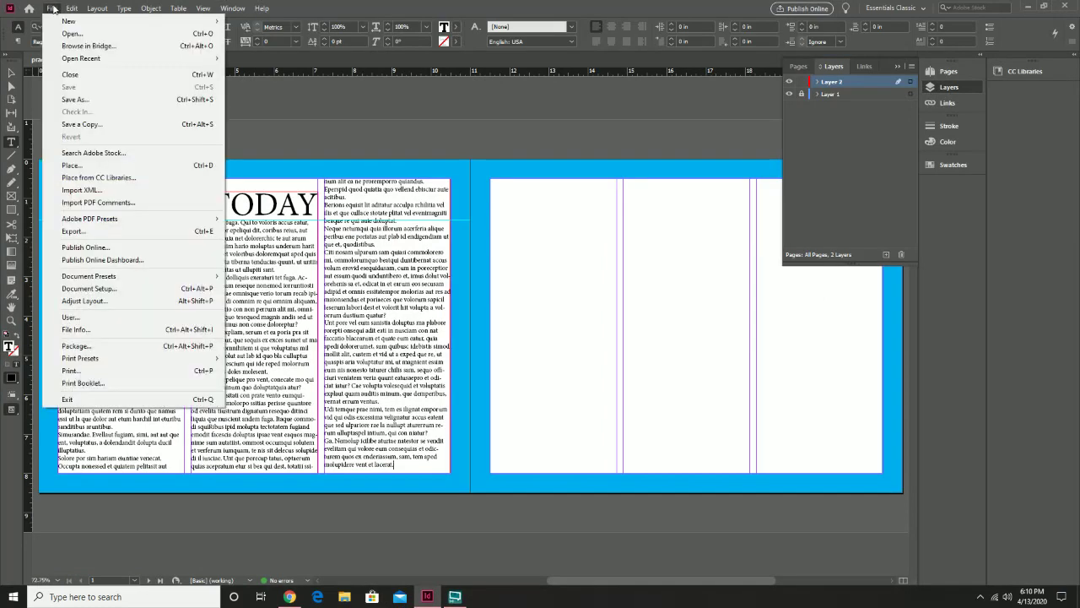
click(84, 166)
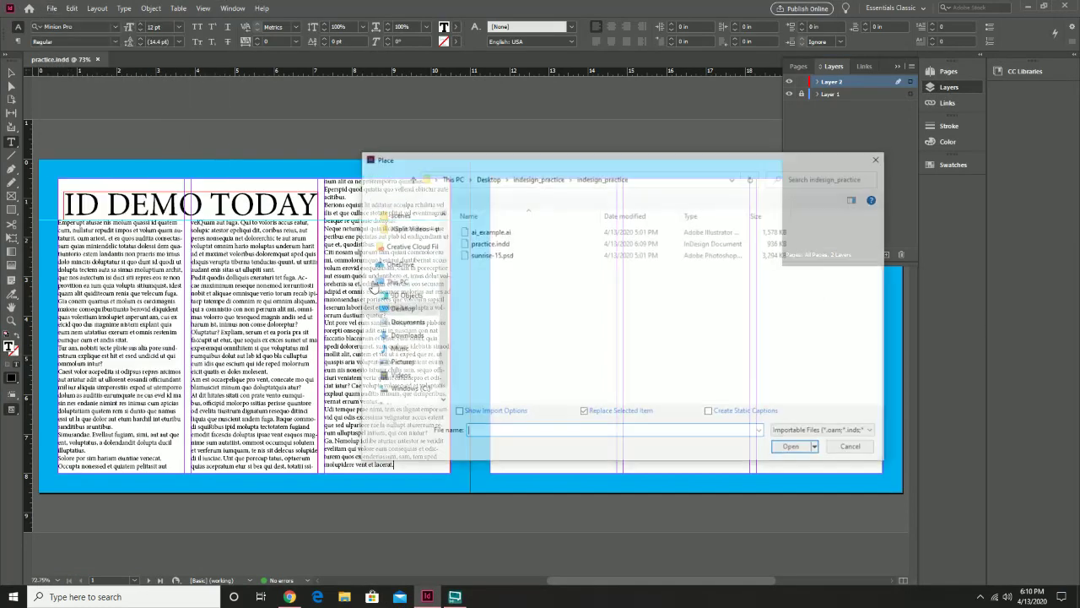
click(496, 243)
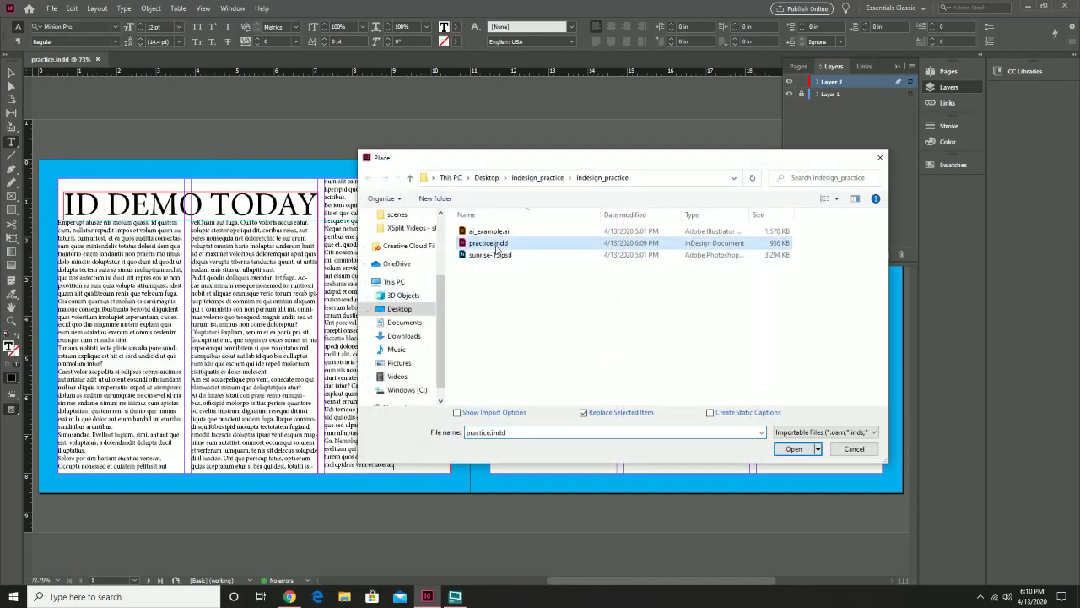
click(794, 450)
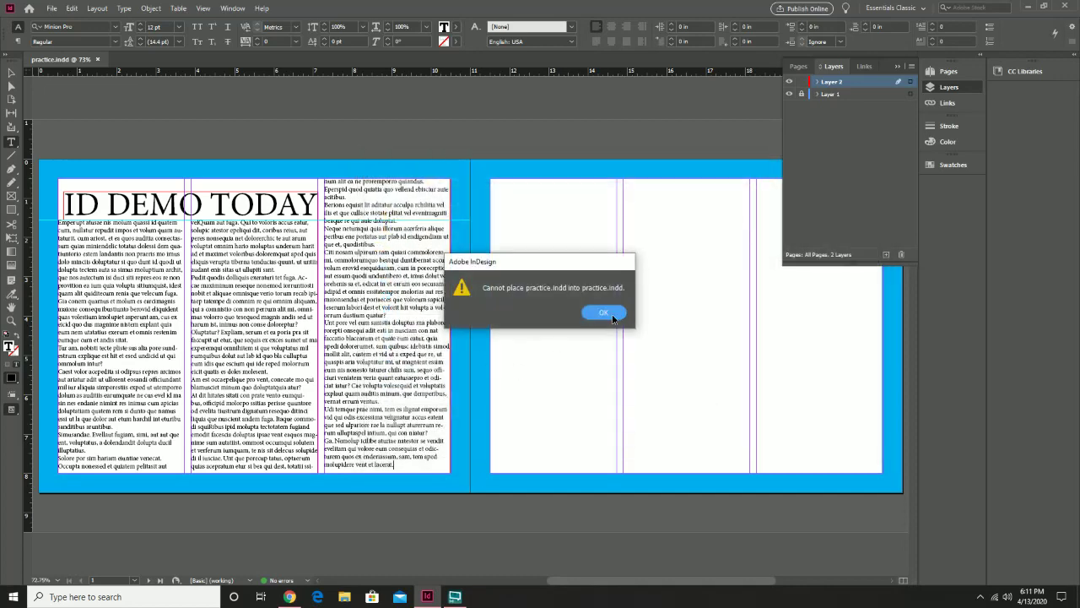
click(602, 312)
click(51, 7)
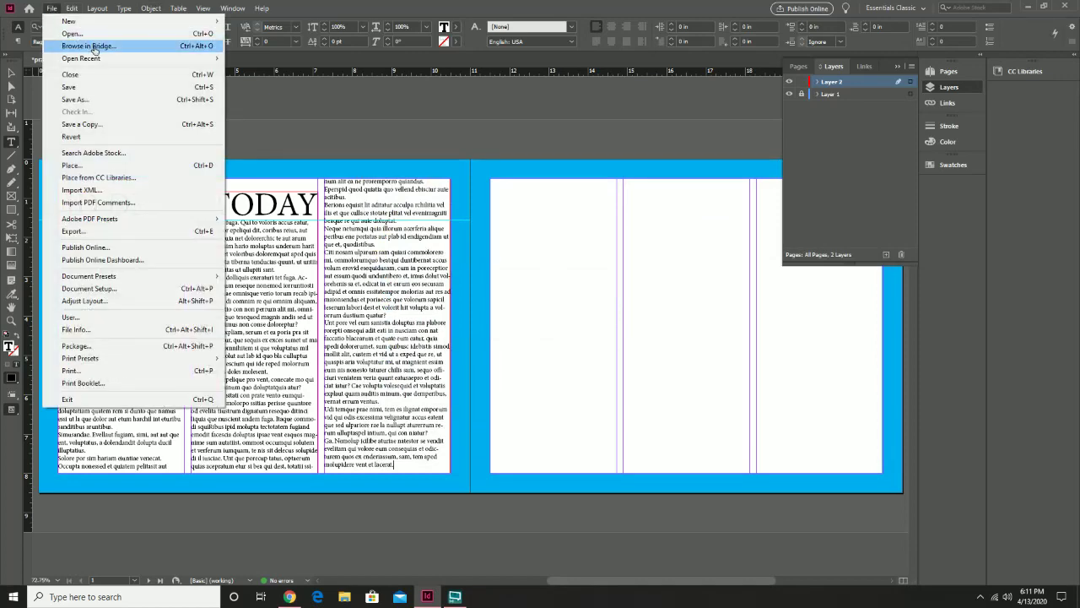
click(144, 165)
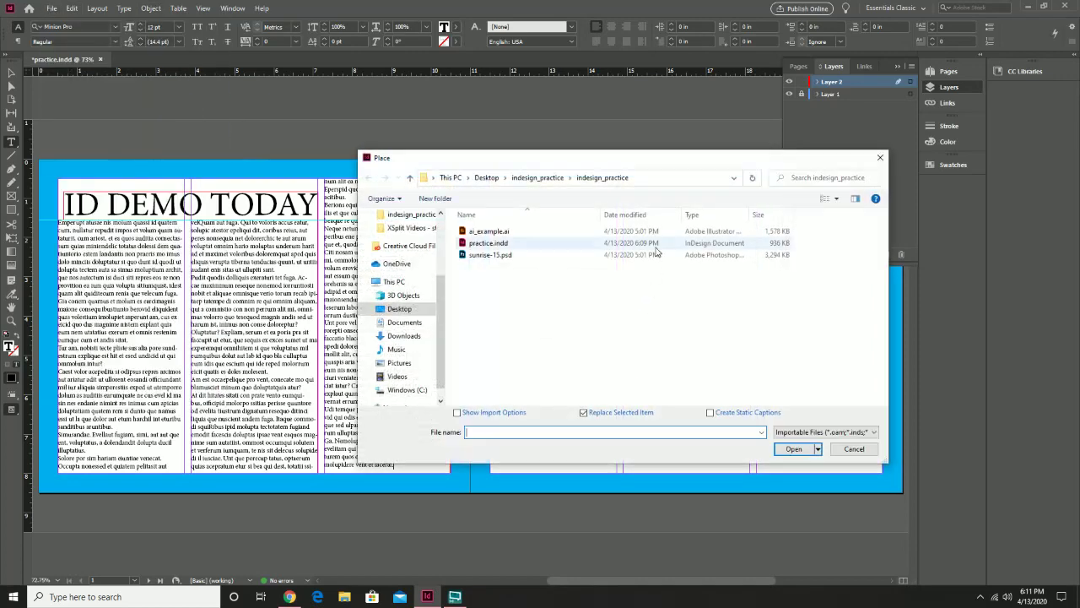
click(499, 245)
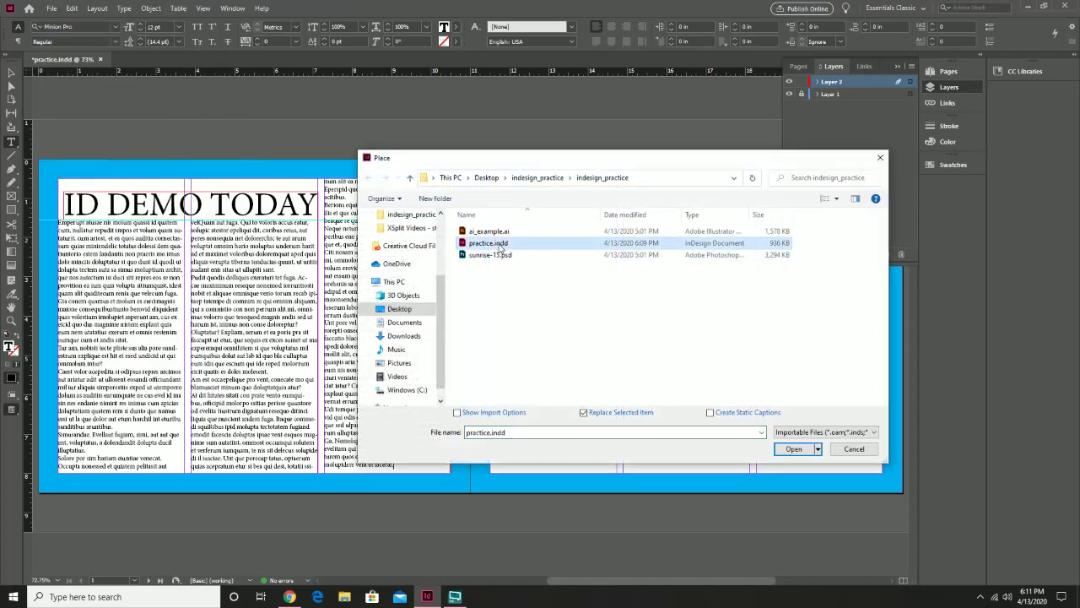
click(855, 449)
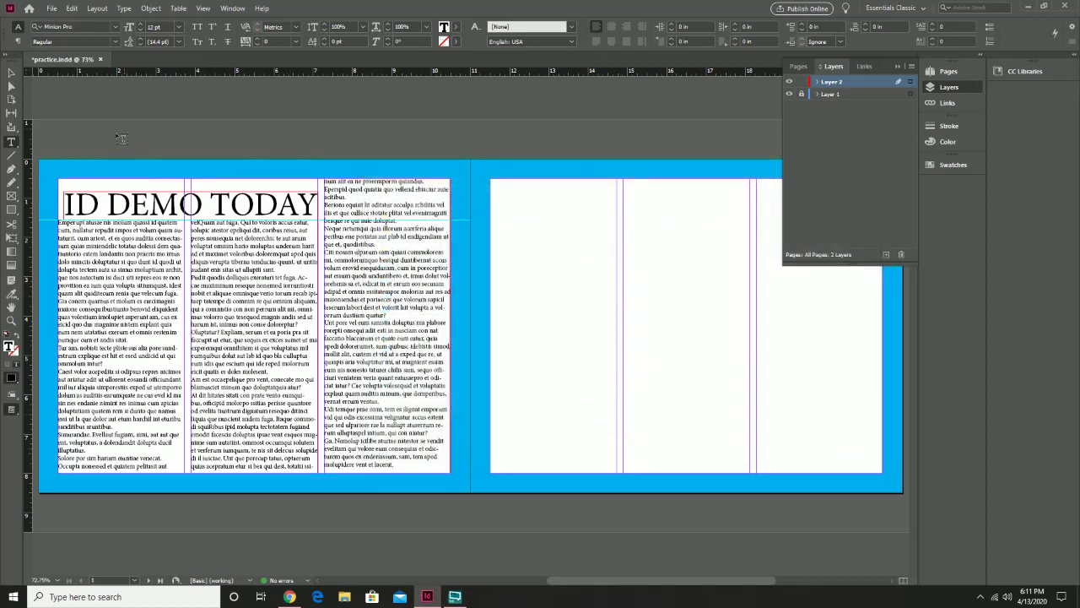
- Place sunrise-15.psd about 4.74 × 2.96 in in the first page's lower-right area, against the third column's right edge and the bottom margin
click(11, 74)
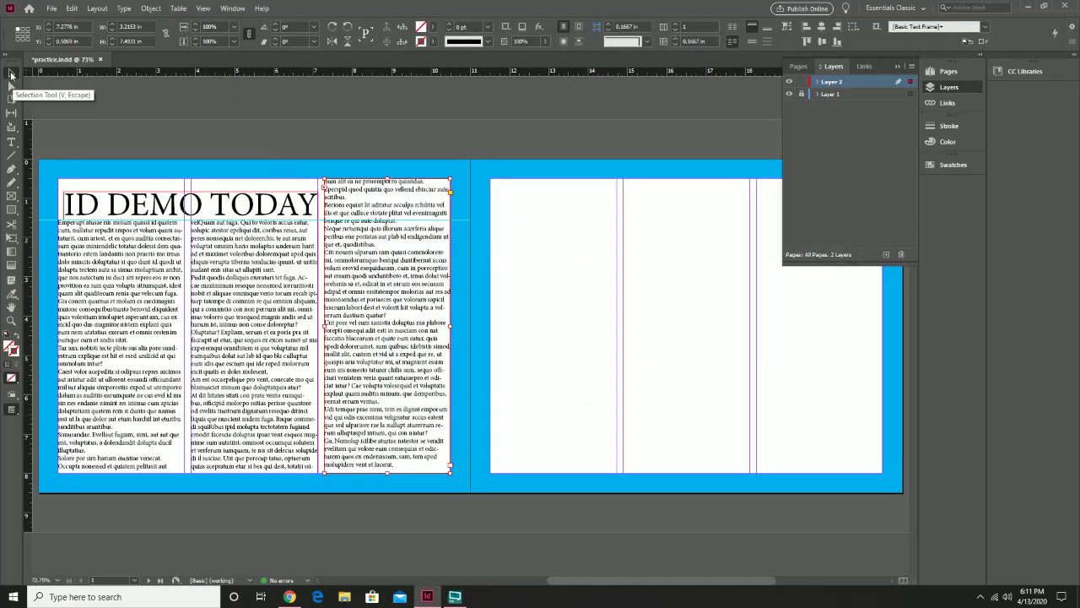
click(130, 106)
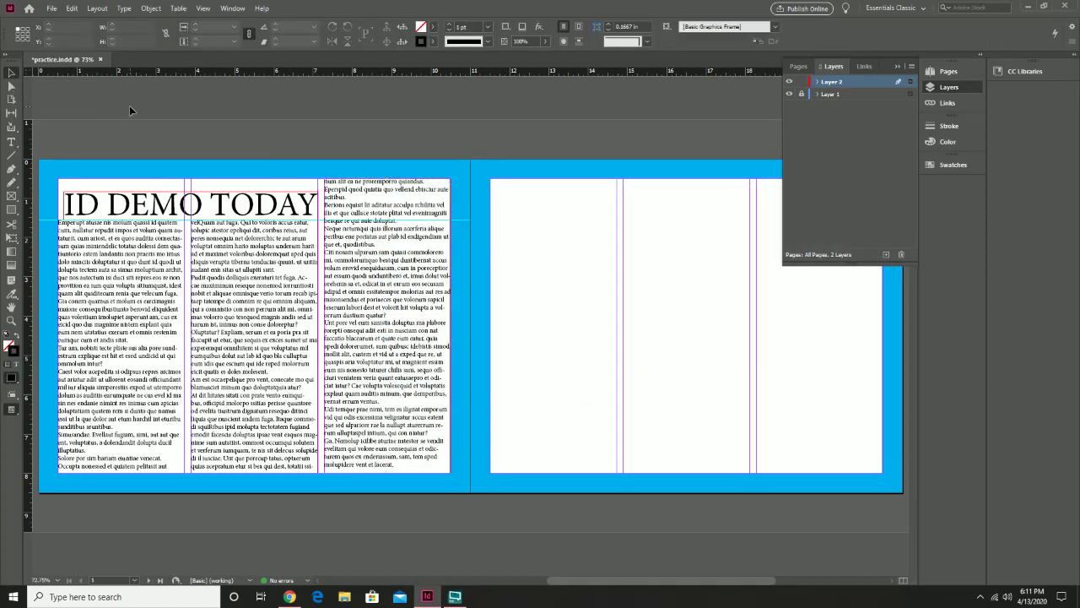
click(51, 9)
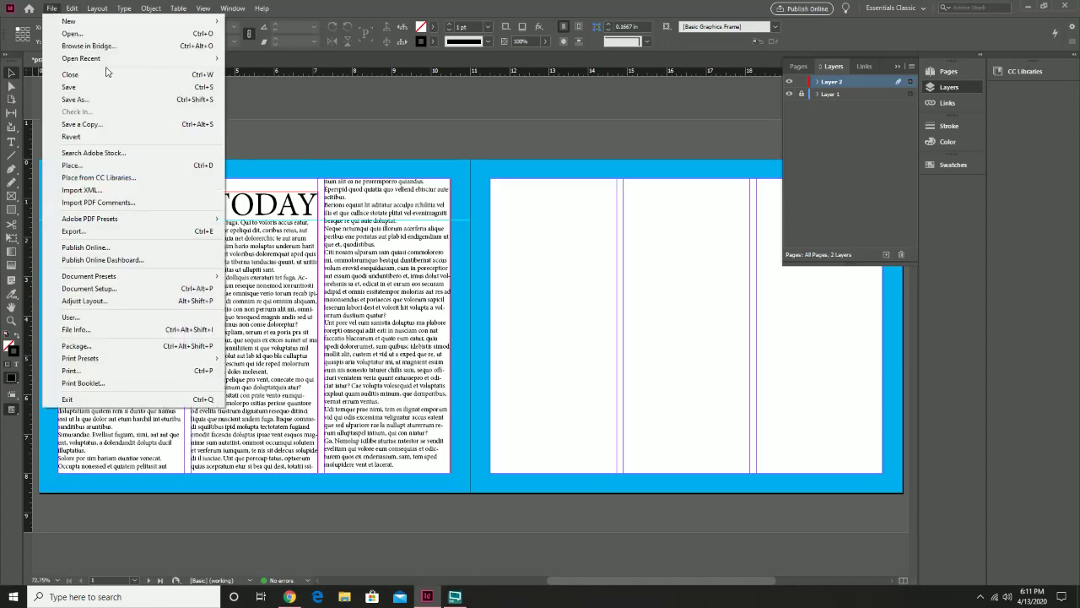
click(182, 166)
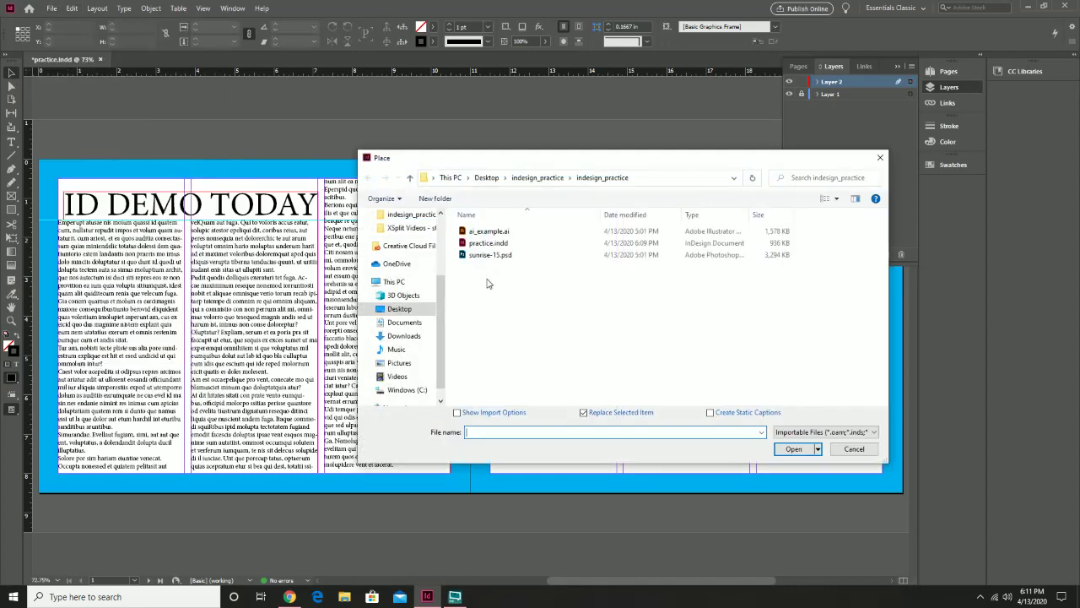
click(494, 256)
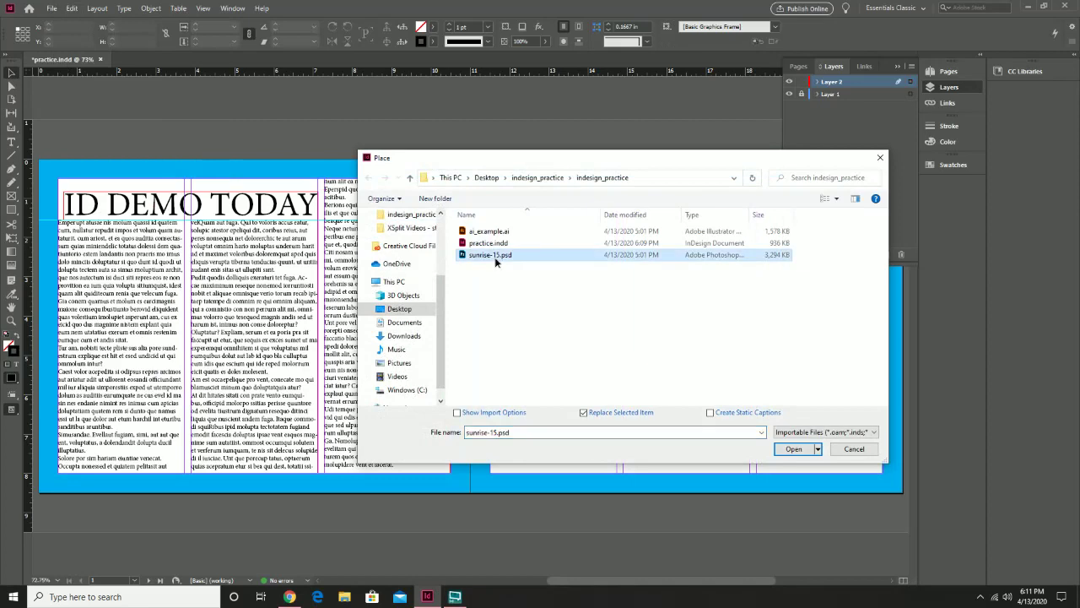
double_click(492, 255)
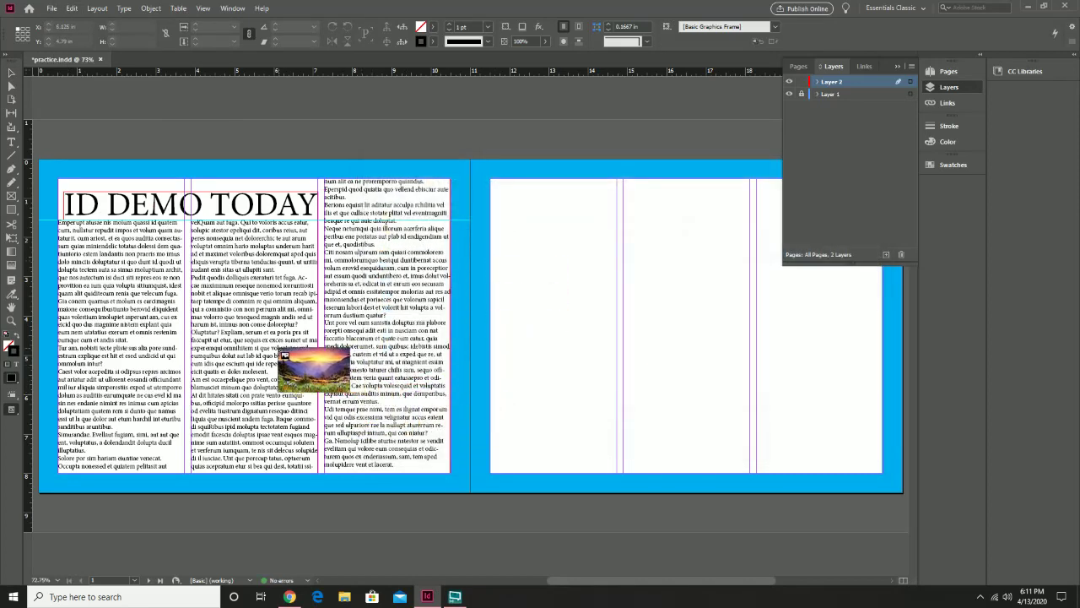
drag(262, 362, 450, 478)
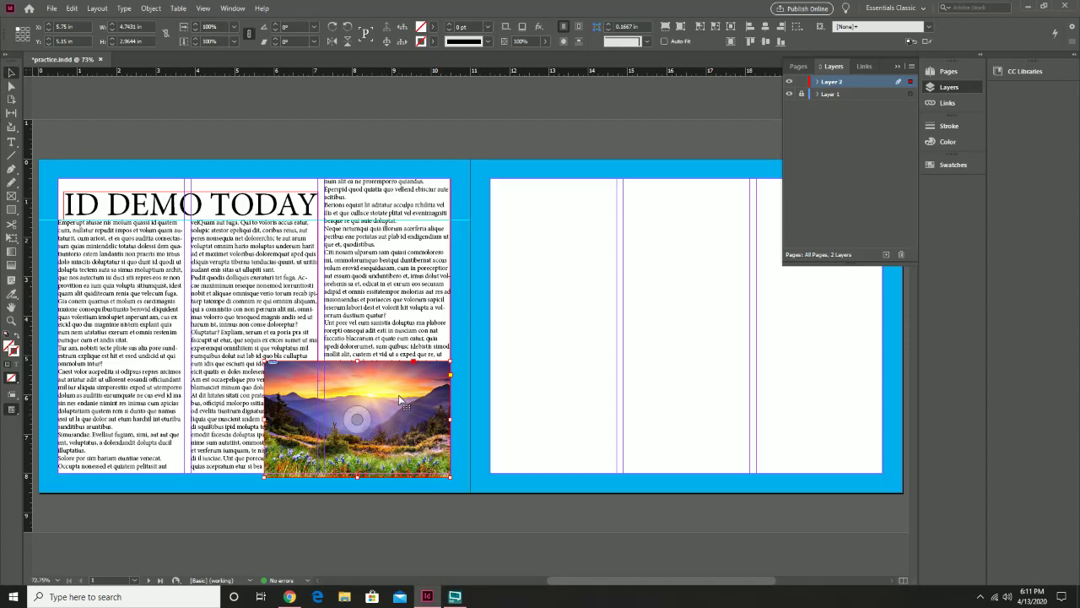
drag(401, 400, 400, 396)
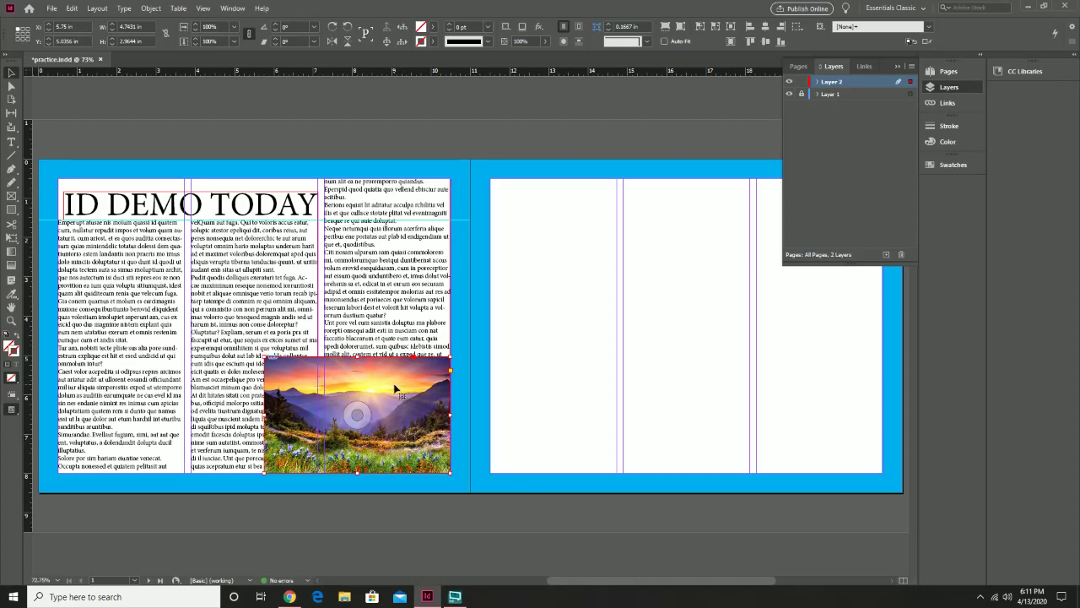
- Enlarge the image frame from its upper-left corner to about 5.71 × 3.68 in, and scale the sunrise image inside it to about 27.84%
key(ctrl+equal)
key(ctrl+equal)
key(ctrl+equal)
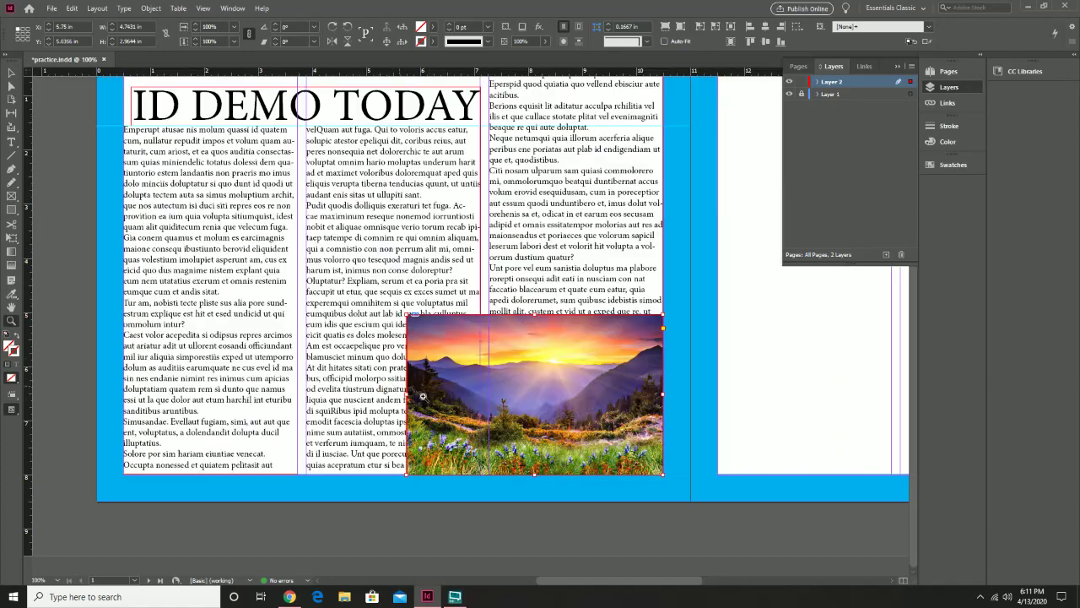
scroll(532, 399, right, 5)
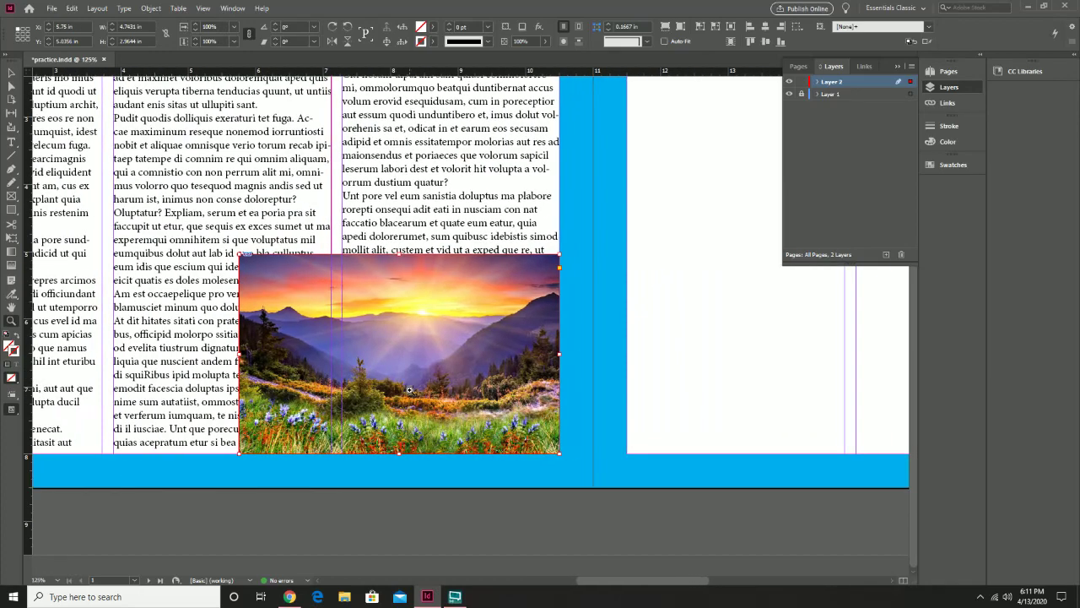
click(11, 73)
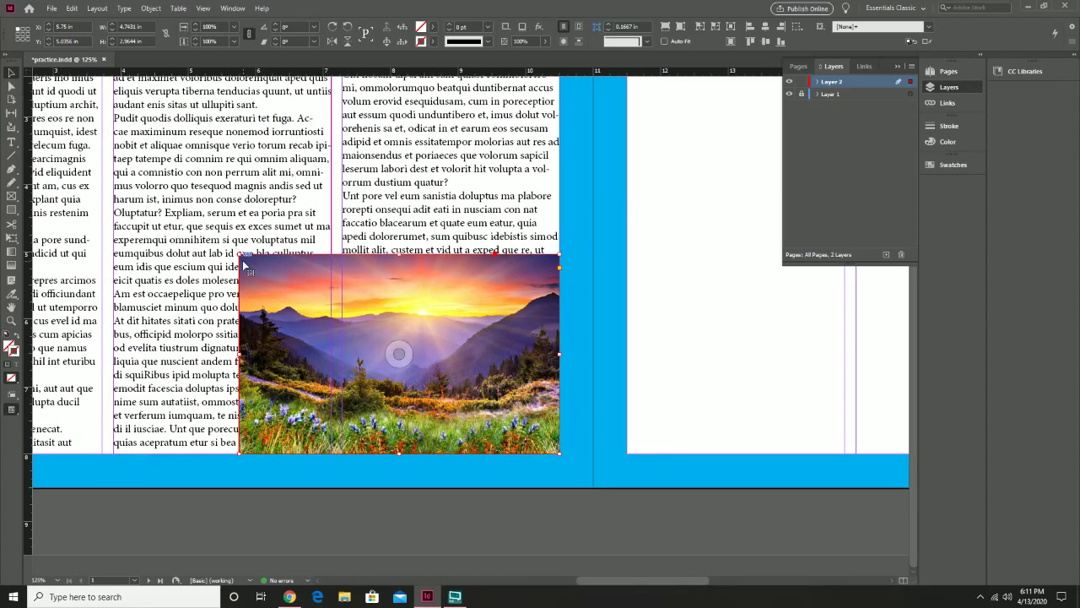
drag(240, 255, 185, 217)
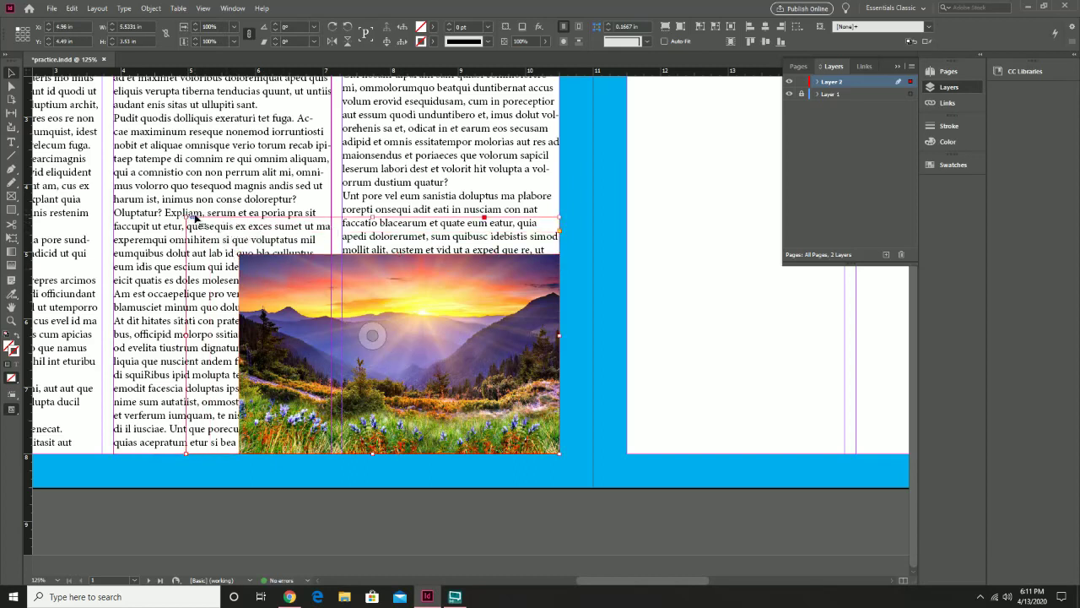
drag(187, 217, 173, 205)
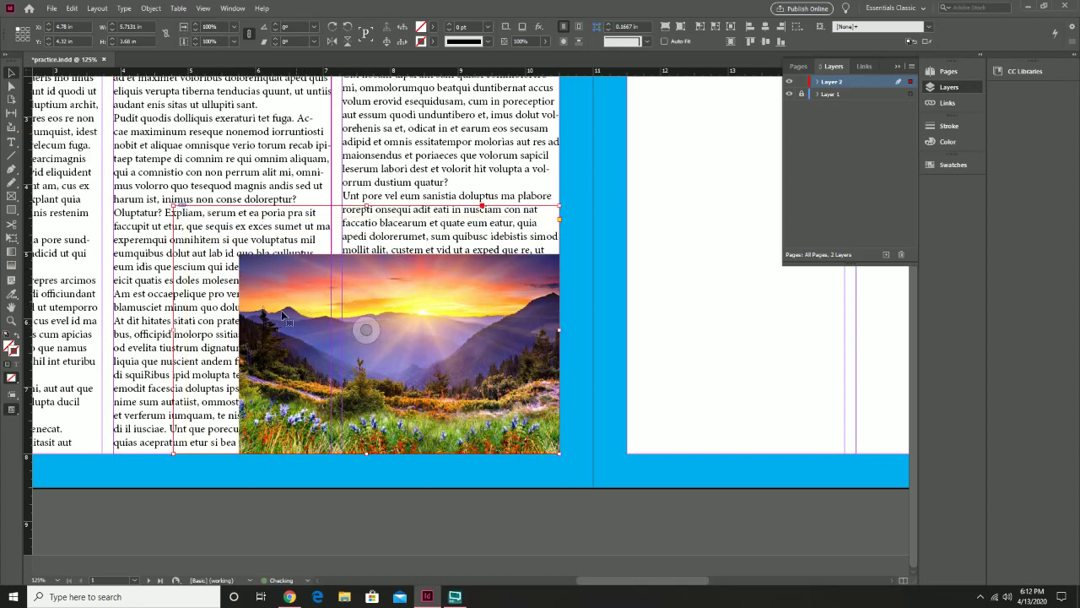
click(366, 329)
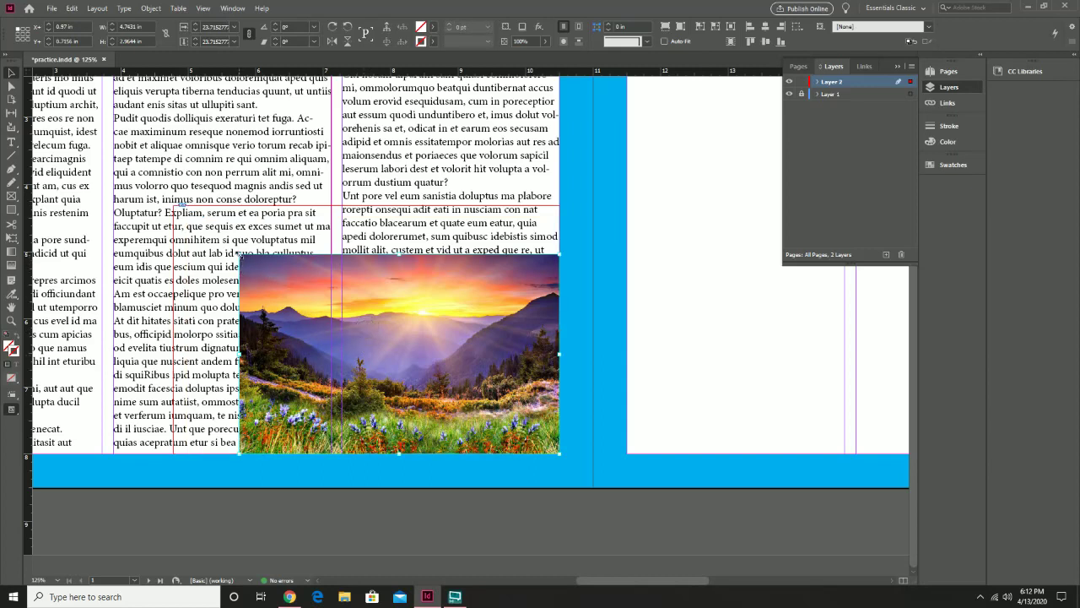
drag(240, 254, 200, 218)
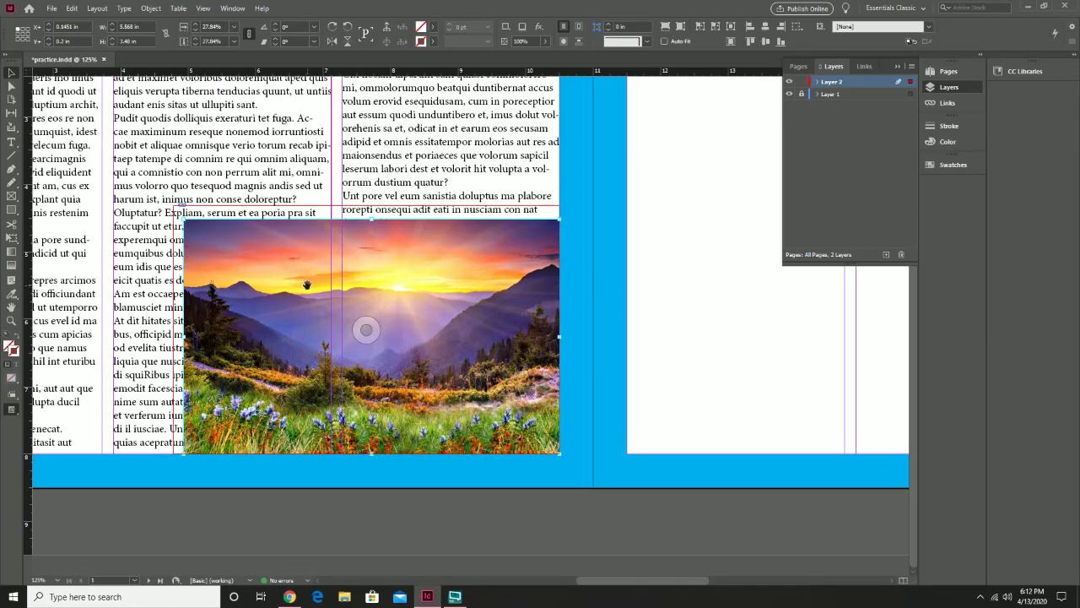
- Try shifting the sunrise image leftward inside its frame, and undo the moves
drag(306, 285, 269, 290)
drag(344, 275, 176, 281)
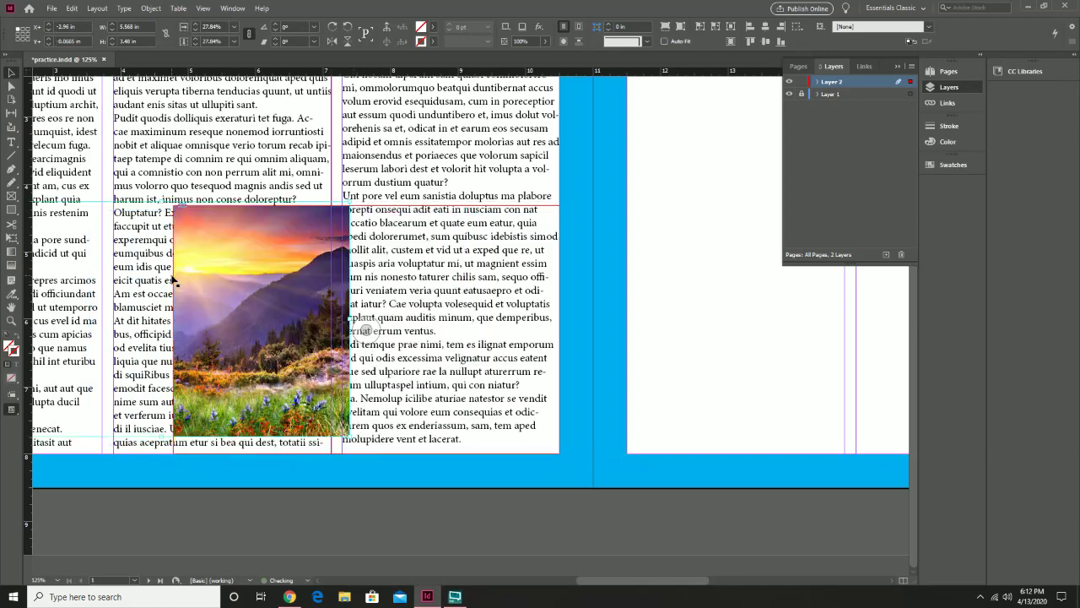
key(ctrl+z)
key(ctrl+z)
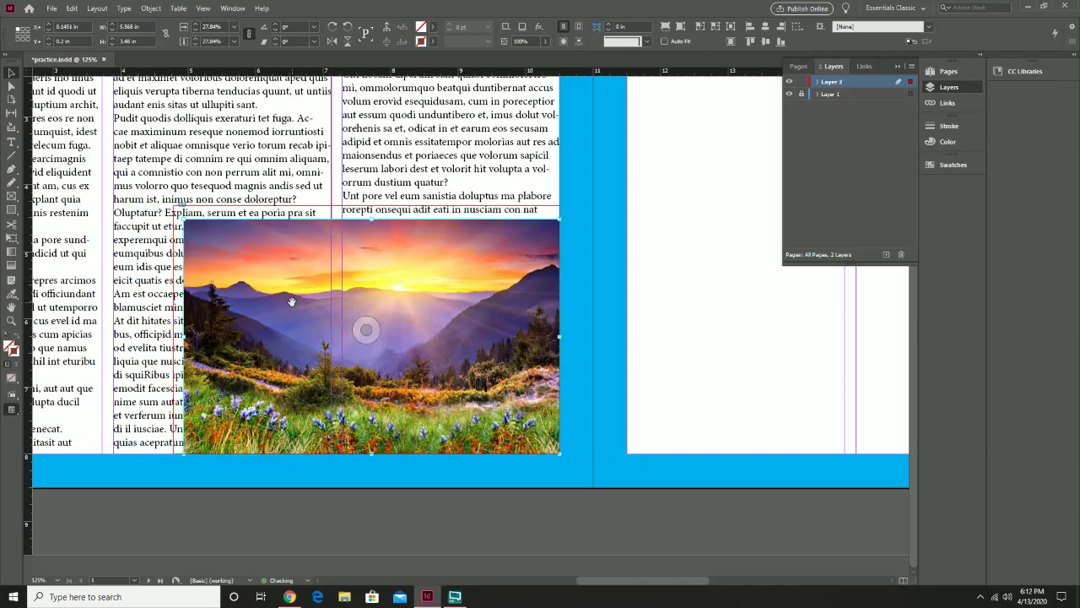
- Try rotating the sunrise image frame about 31° clockwise, and undo the rotation
click(558, 206)
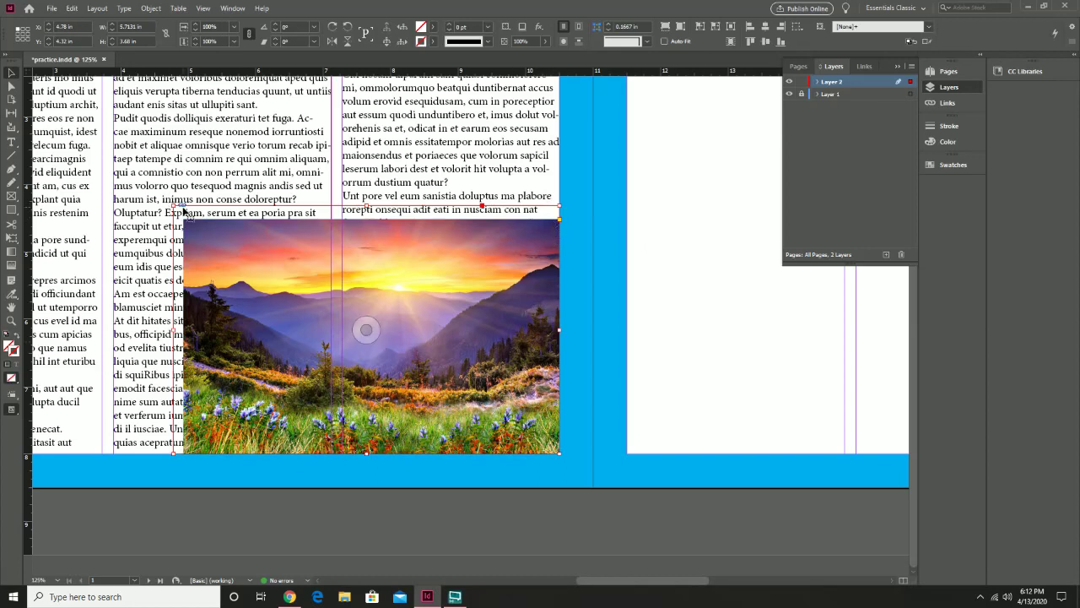
drag(184, 211, 309, 216)
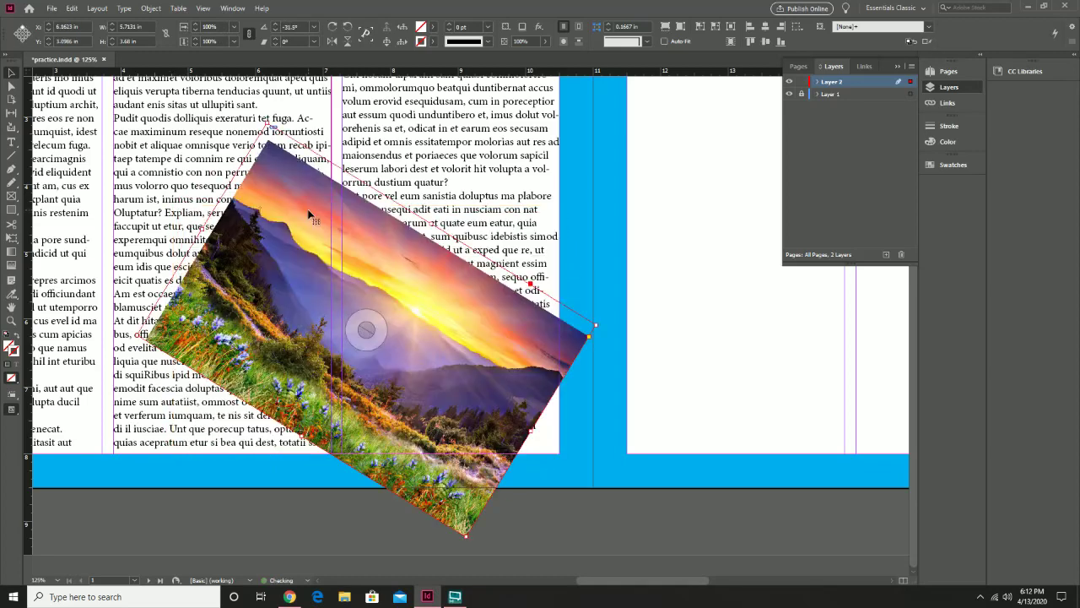
key(ctrl+z)
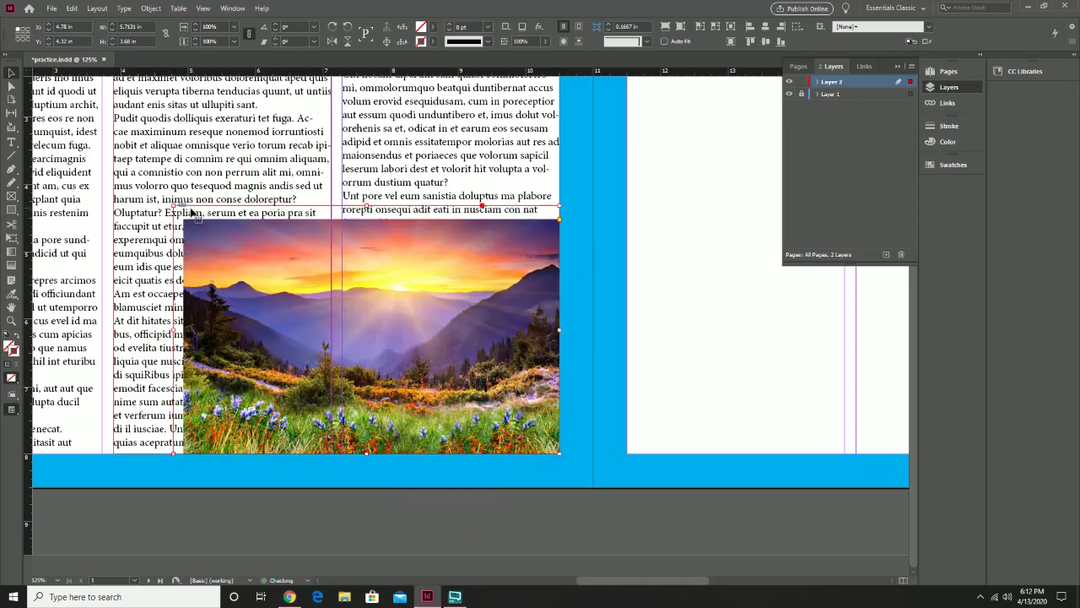
- Crop the image frame from its upper-left corner to about 4.83 × 3.17 in, and reposition the sunrise image so it fills the frame
drag(183, 211, 234, 242)
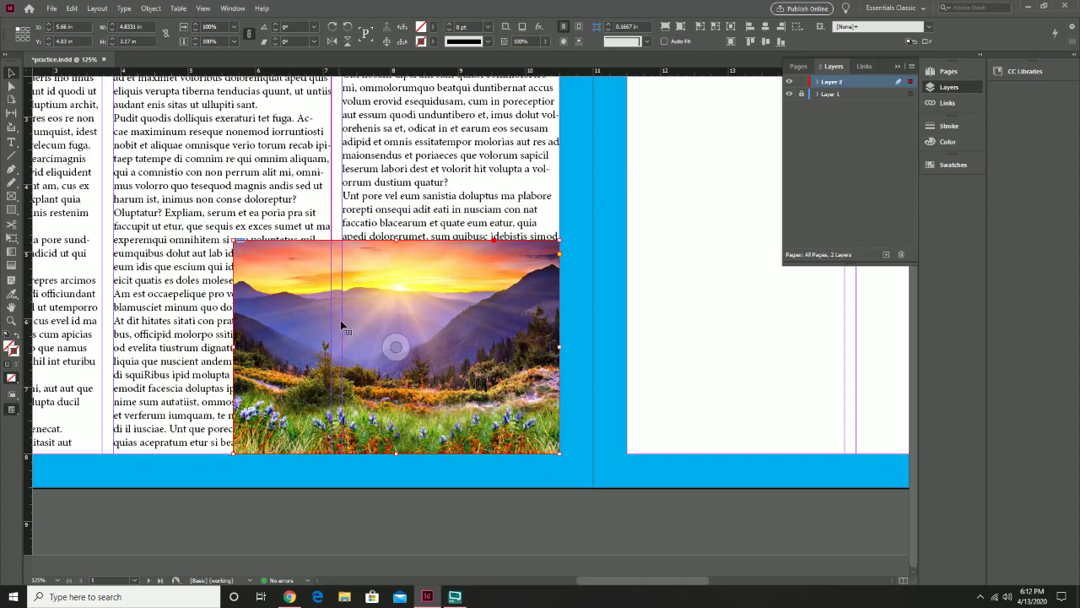
click(398, 348)
drag(306, 306, 375, 315)
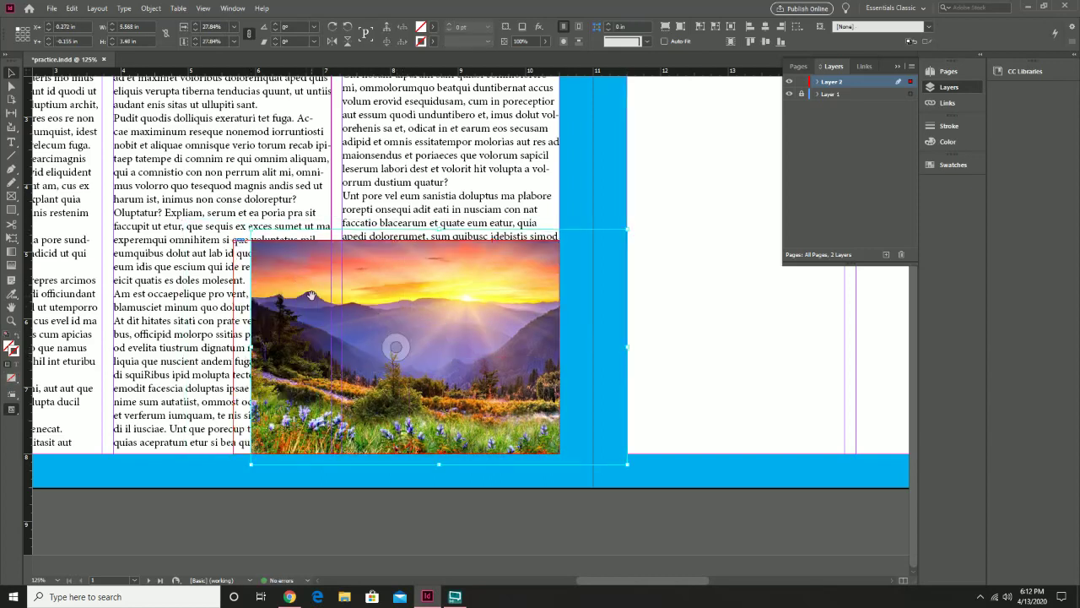
drag(311, 295, 298, 295)
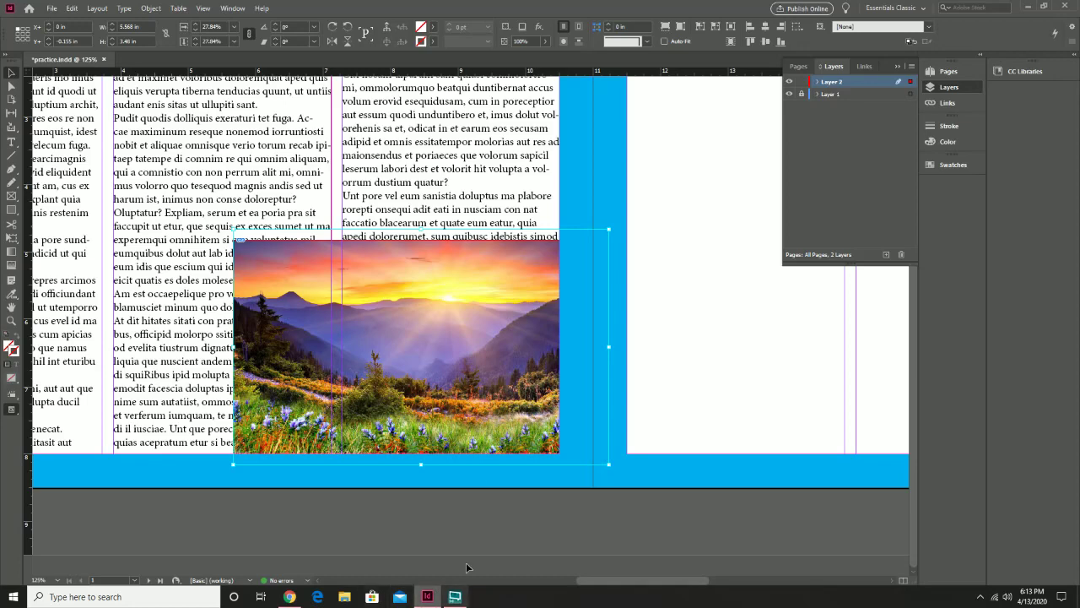
- Dismiss the image's options and launch Adobe Photoshop 2020
right_click(435, 353)
mouse_move(456, 353)
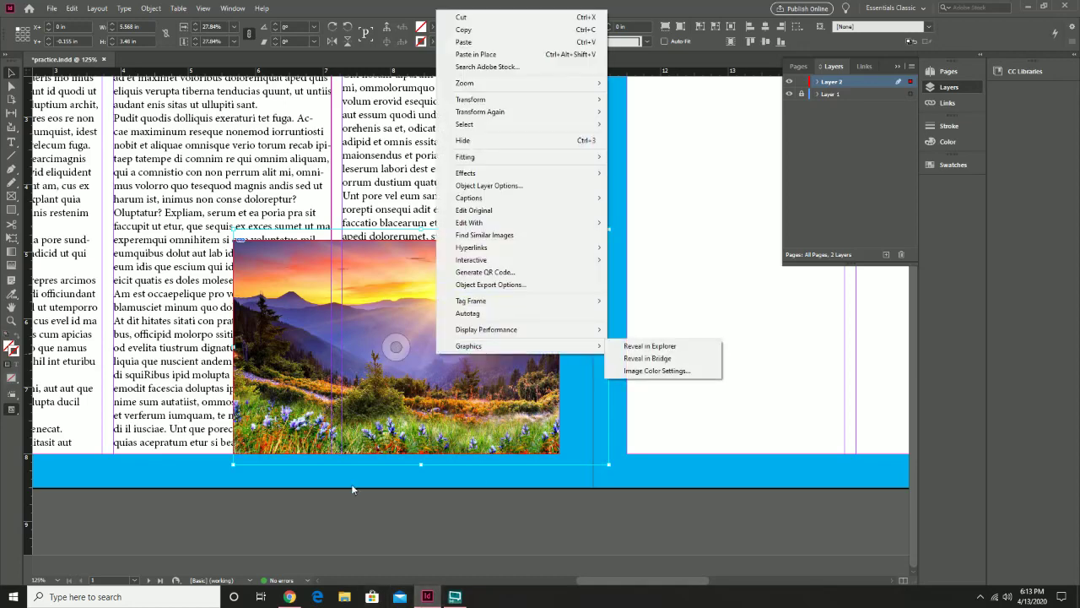
click(127, 597)
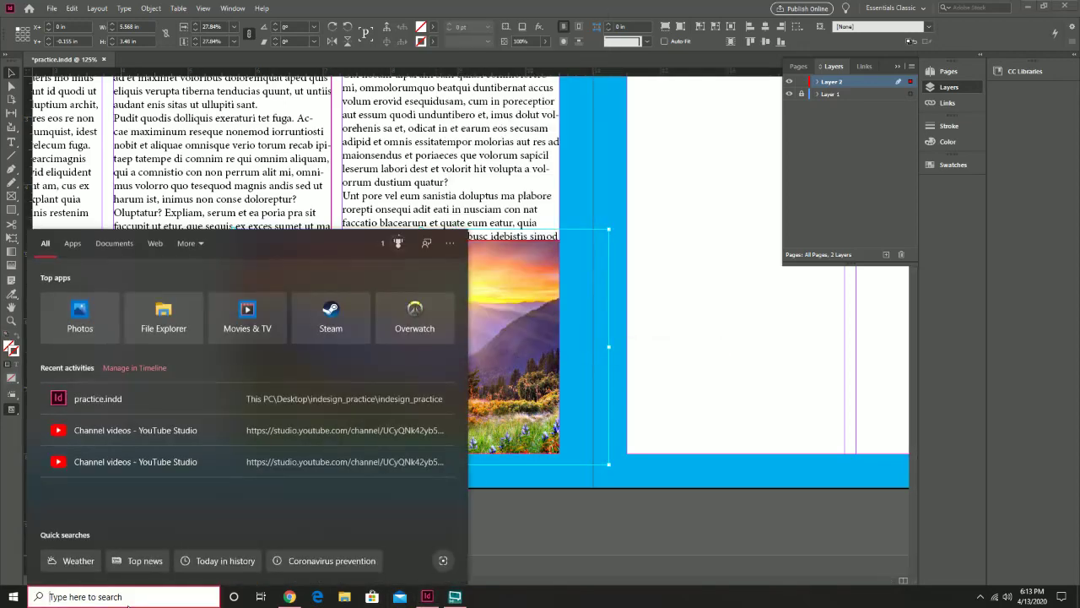
text(photoshop)
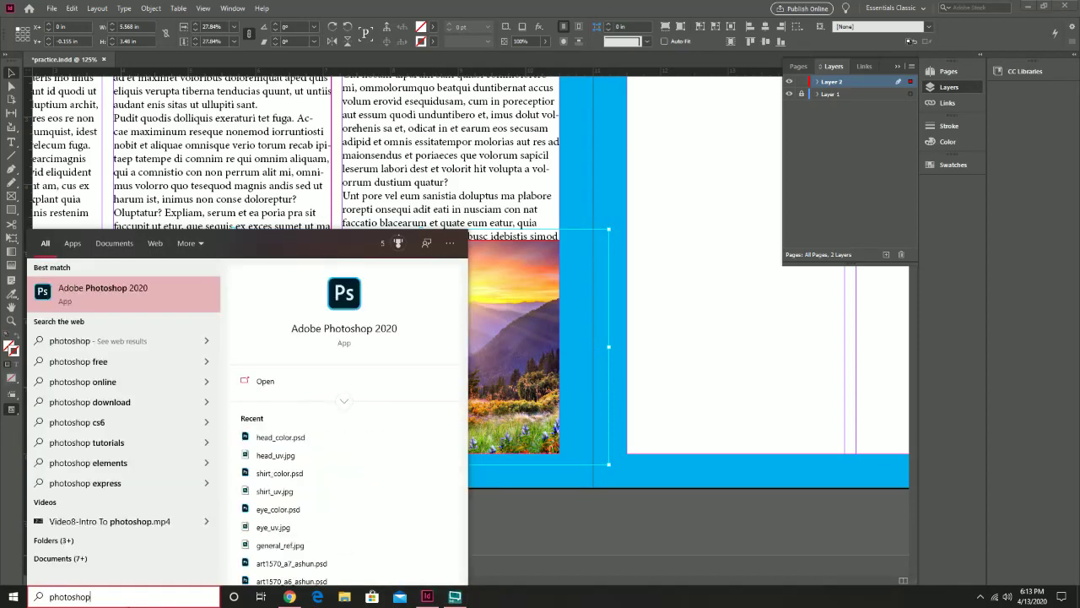
click(152, 291)
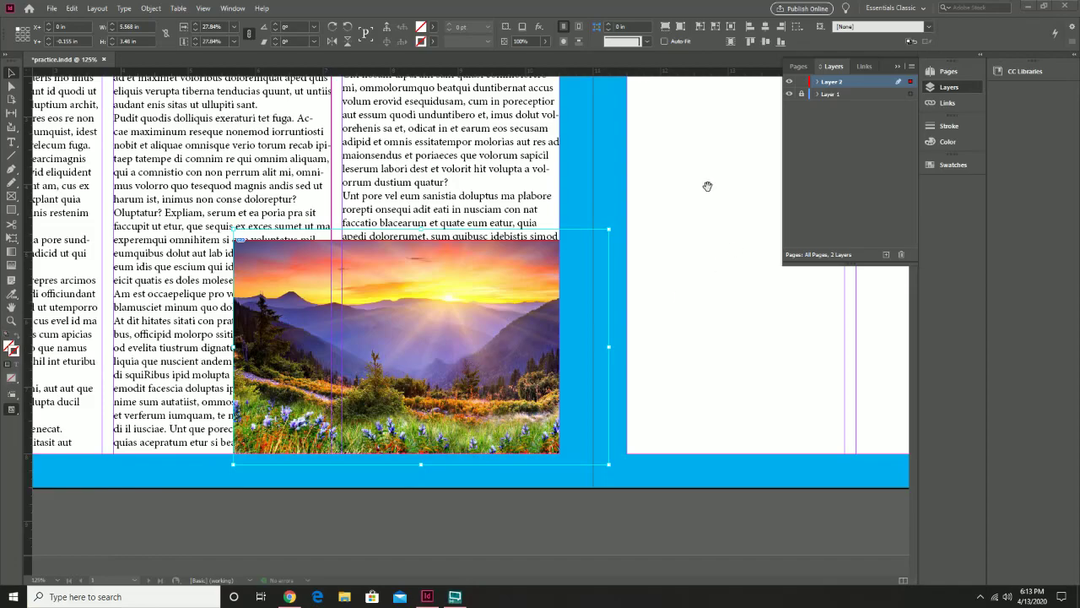
- Try placing ai_example.ai while the sunrise image is still selected, and undo the replacement of the image
drag(708, 185, 523, 260)
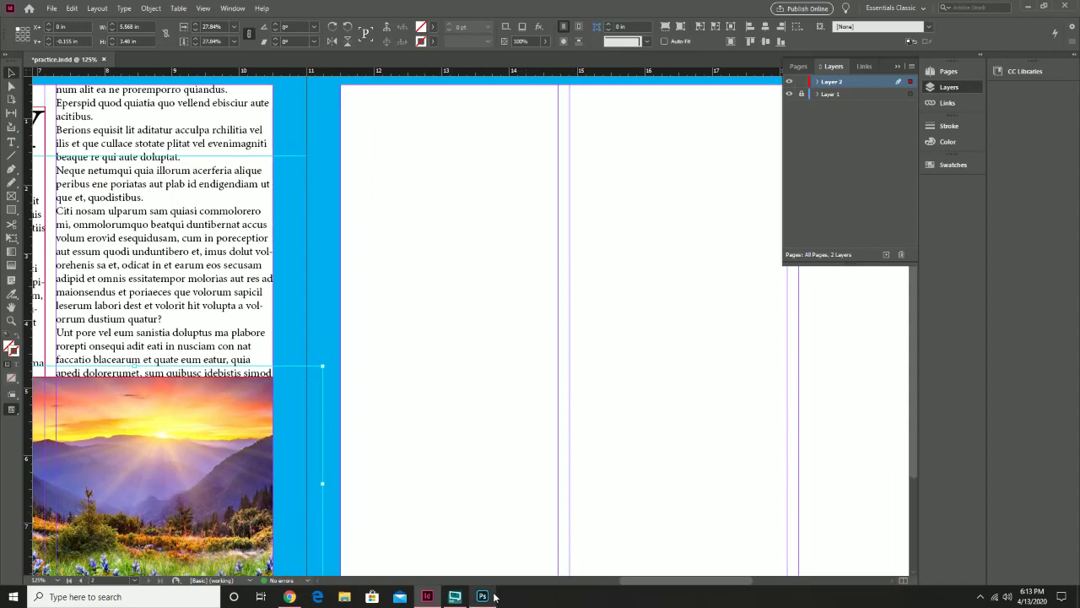
mouse_move(488, 601)
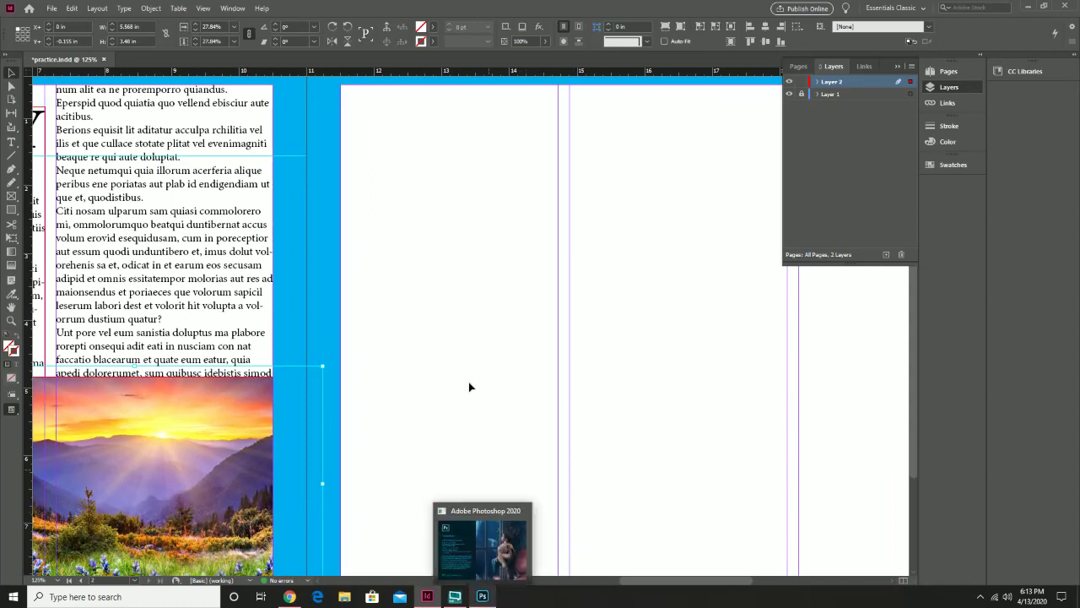
key(z)
alt+click(454, 343)
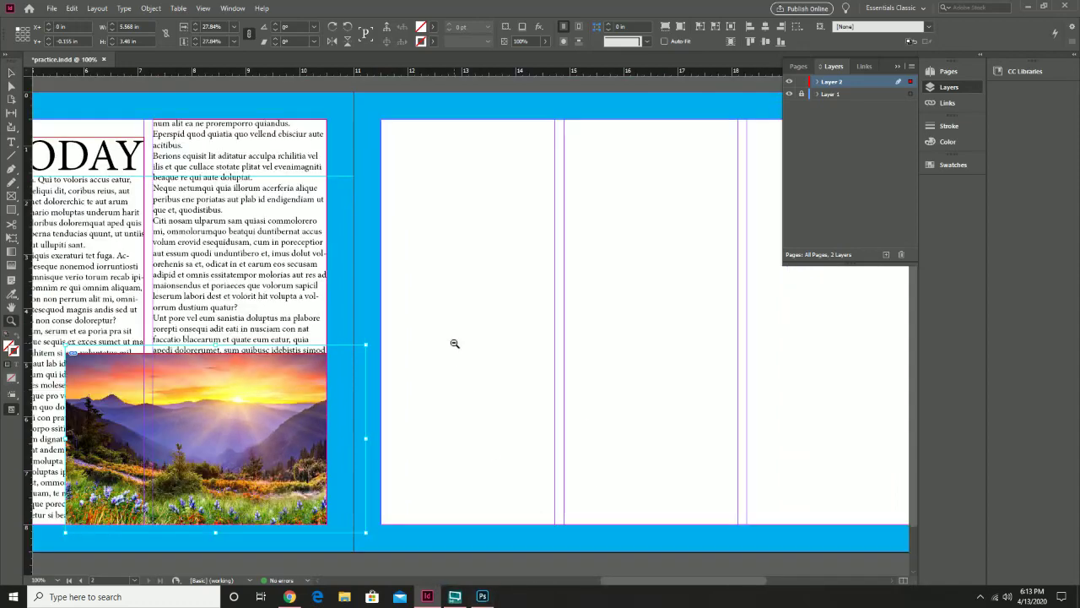
alt+click(454, 344)
mouse_move(443, 322)
mouse_down()
mouse_move(489, 315)
mouse_move(424, 316)
mouse_up()
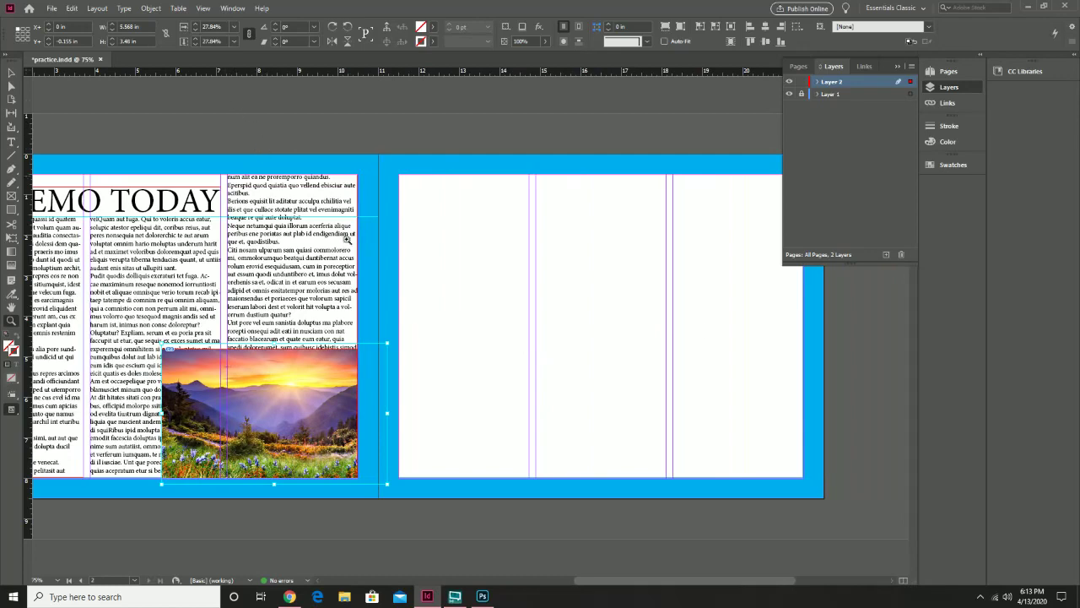
click(51, 8)
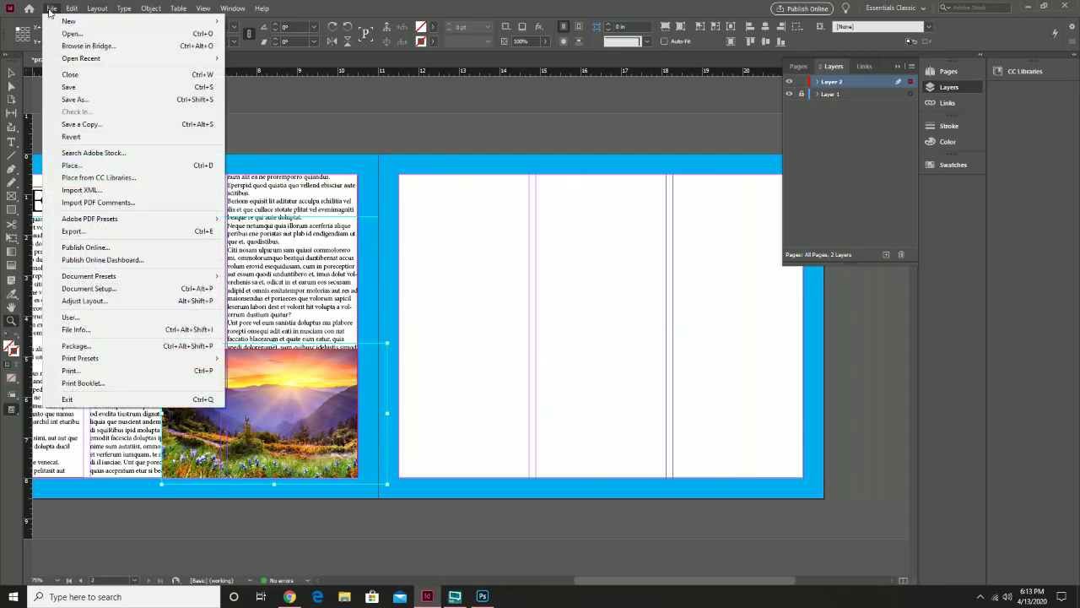
click(71, 164)
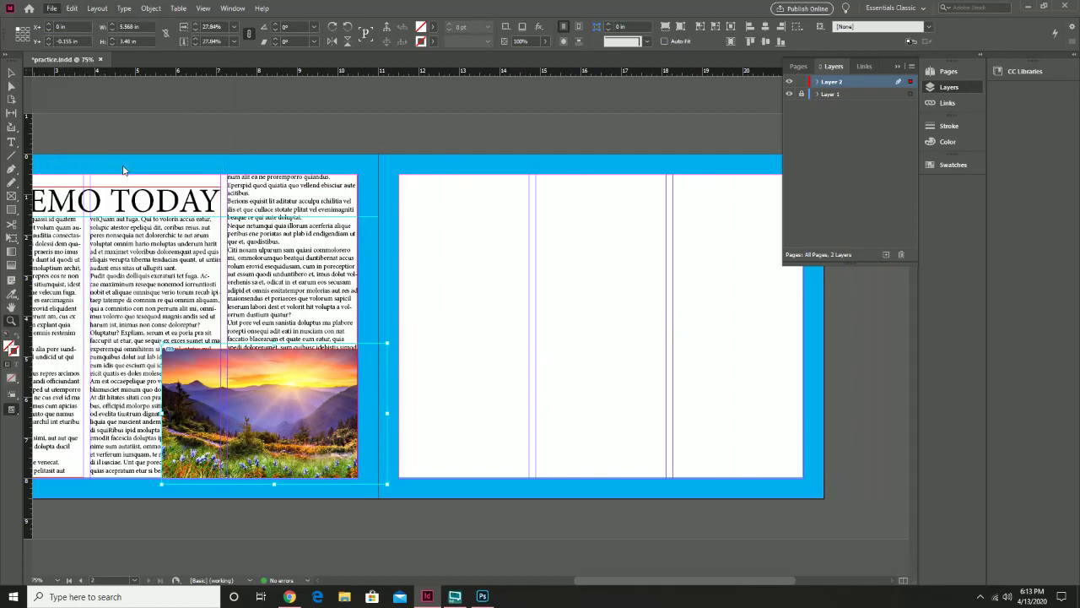
click(484, 231)
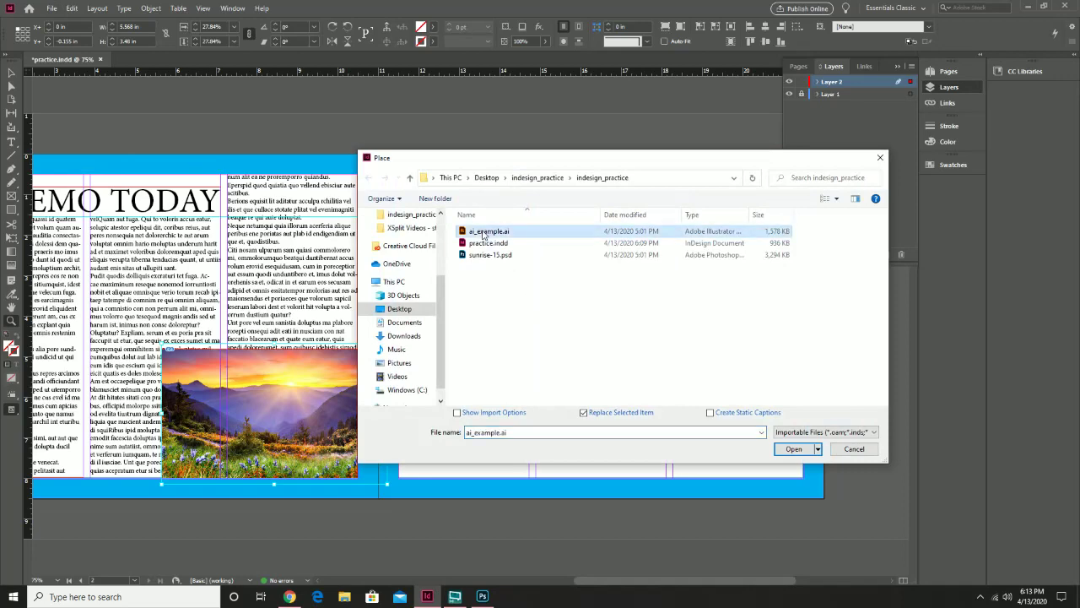
double_click(484, 232)
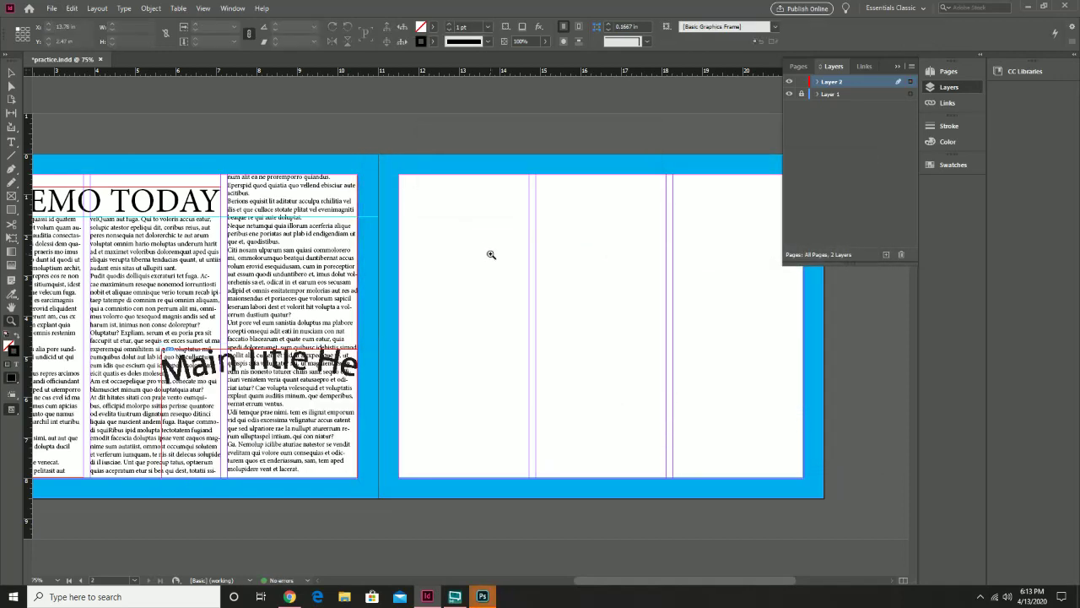
key(ctrl+z)
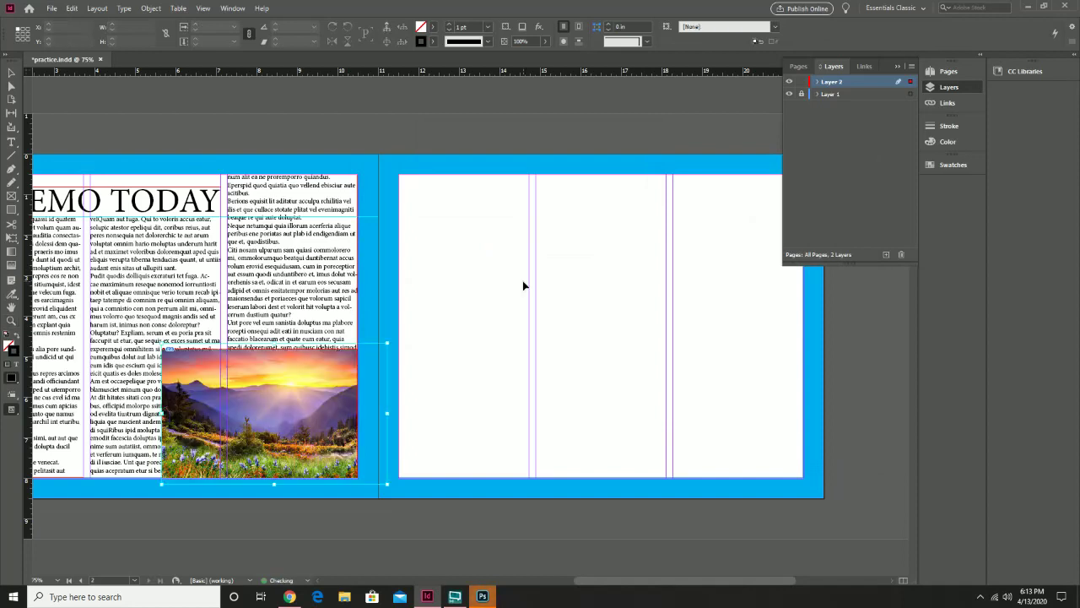
key(Escape)
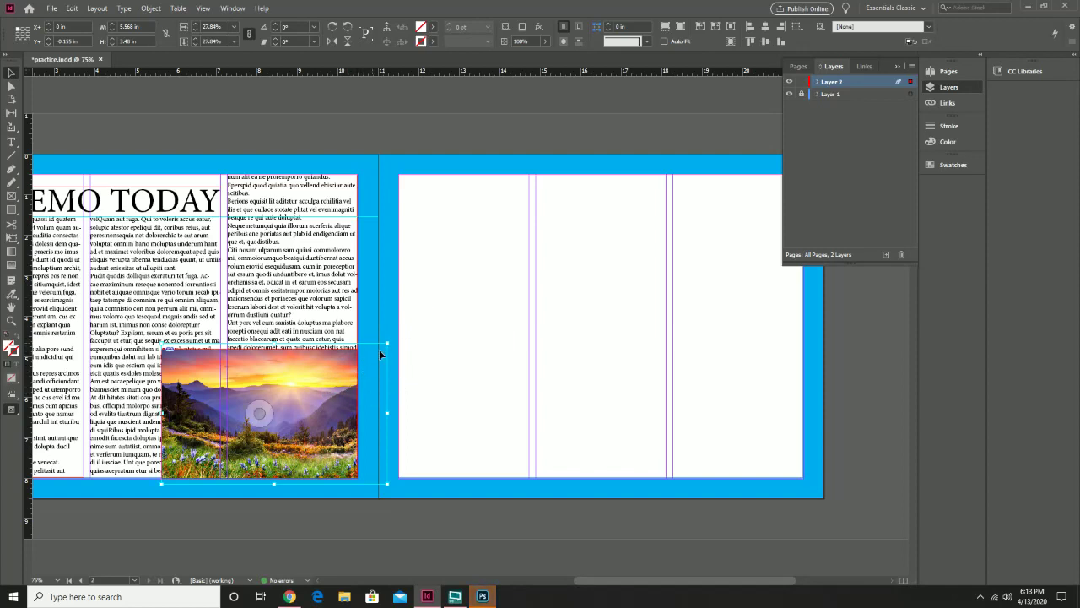
- With nothing selected, place ai_example.ai across the first two columns at the top of the blank page, about 6.61 × 1.19 in
click(445, 270)
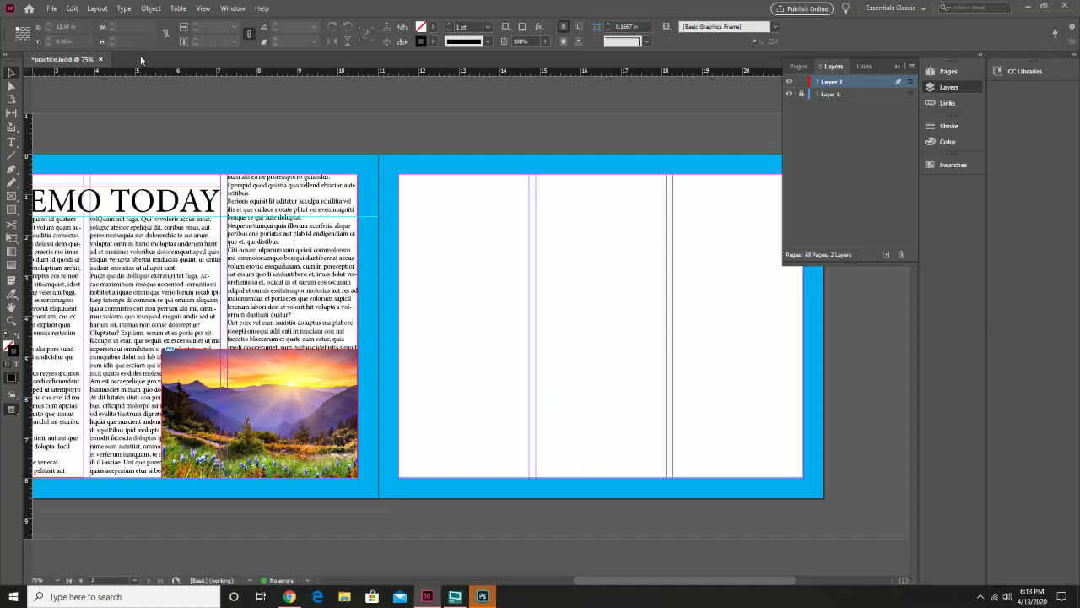
click(51, 9)
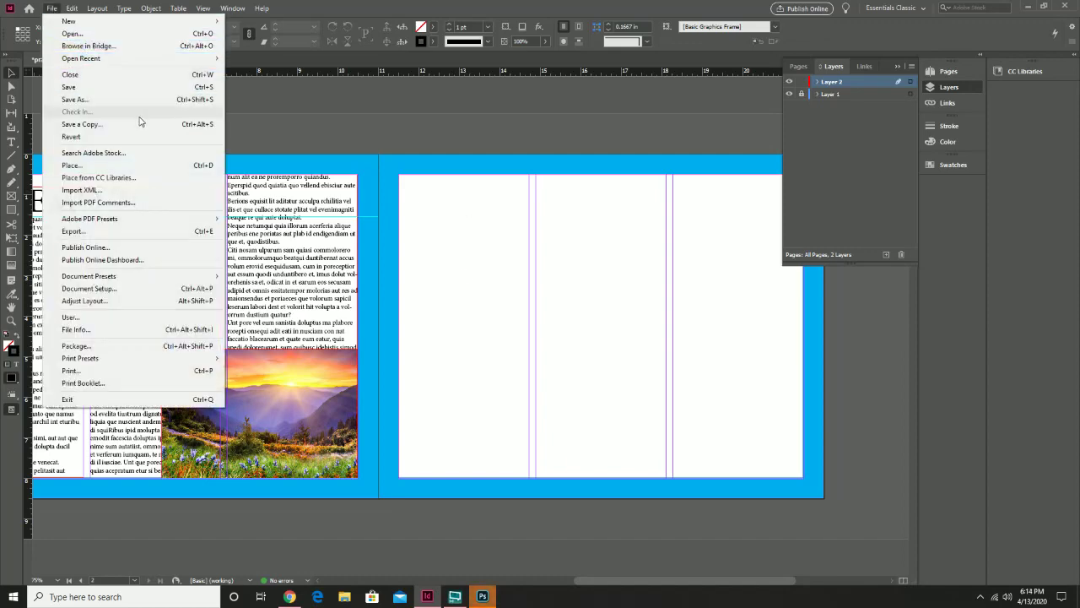
click(157, 168)
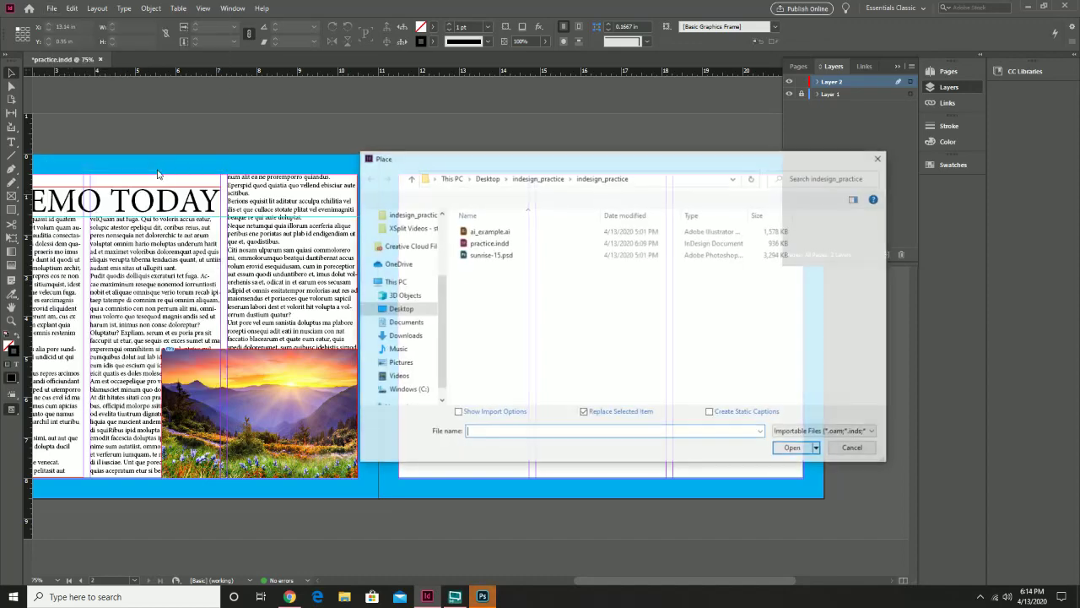
click(491, 232)
double_click(492, 232)
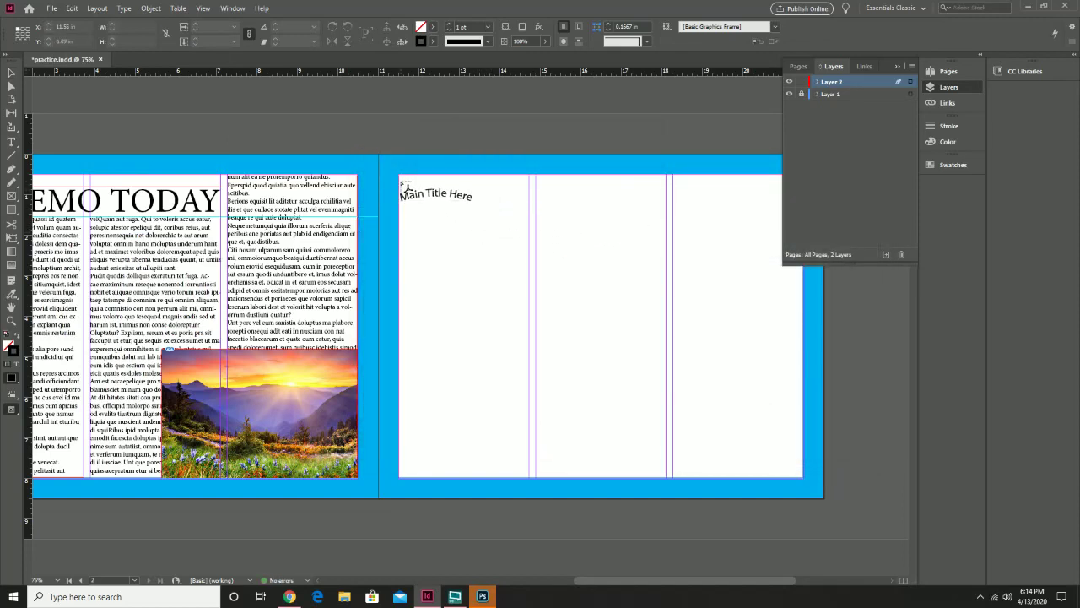
drag(405, 180, 667, 272)
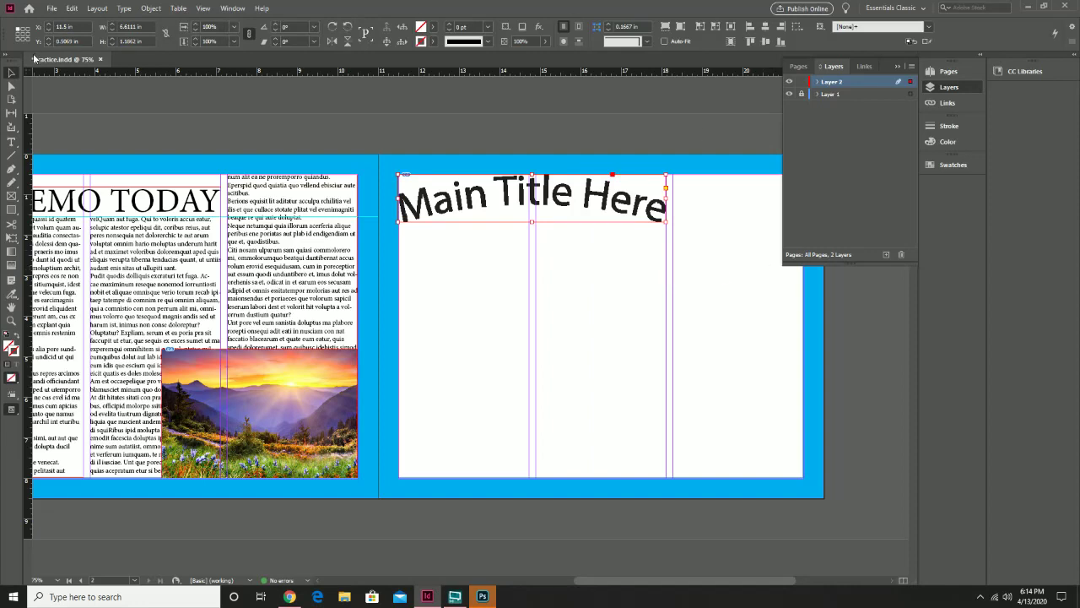
click(418, 157)
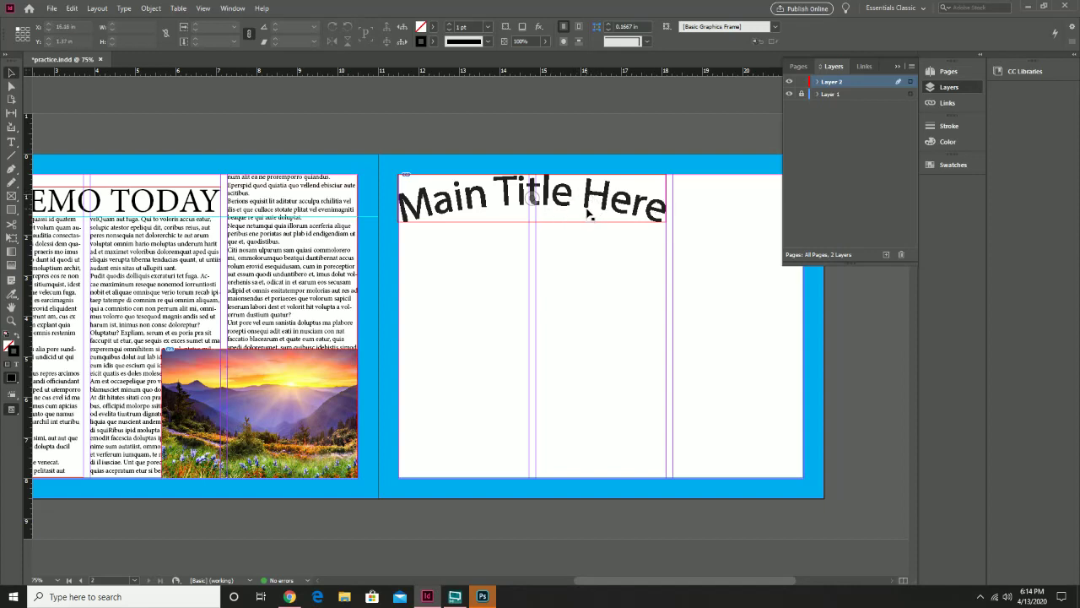
- Switch to Photoshop and open sunrise-15.psd from the inner indesign_practice folder on the Desktop
click(473, 598)
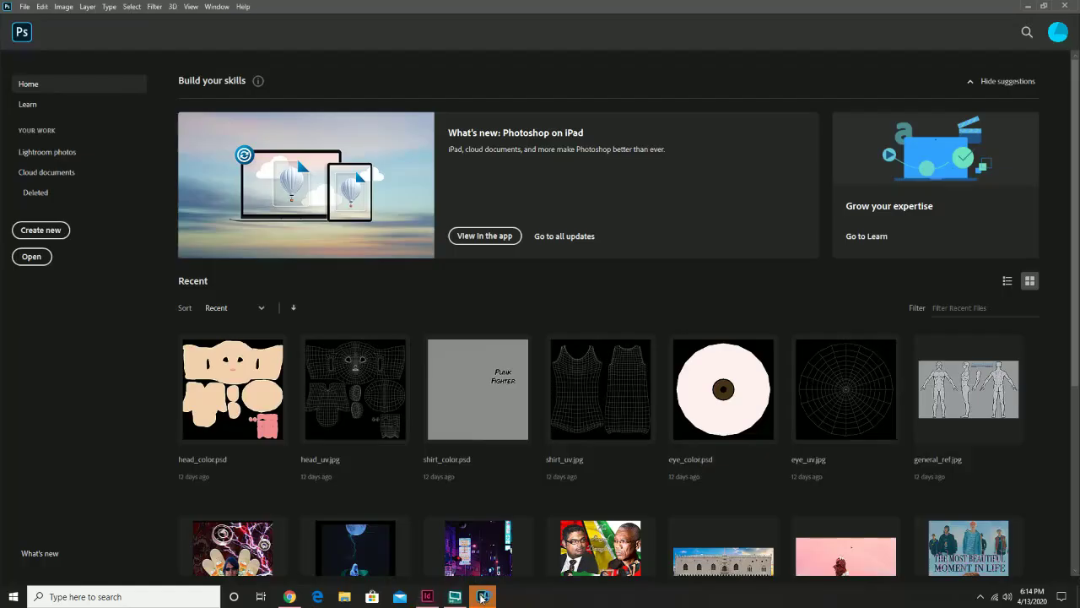
click(26, 7)
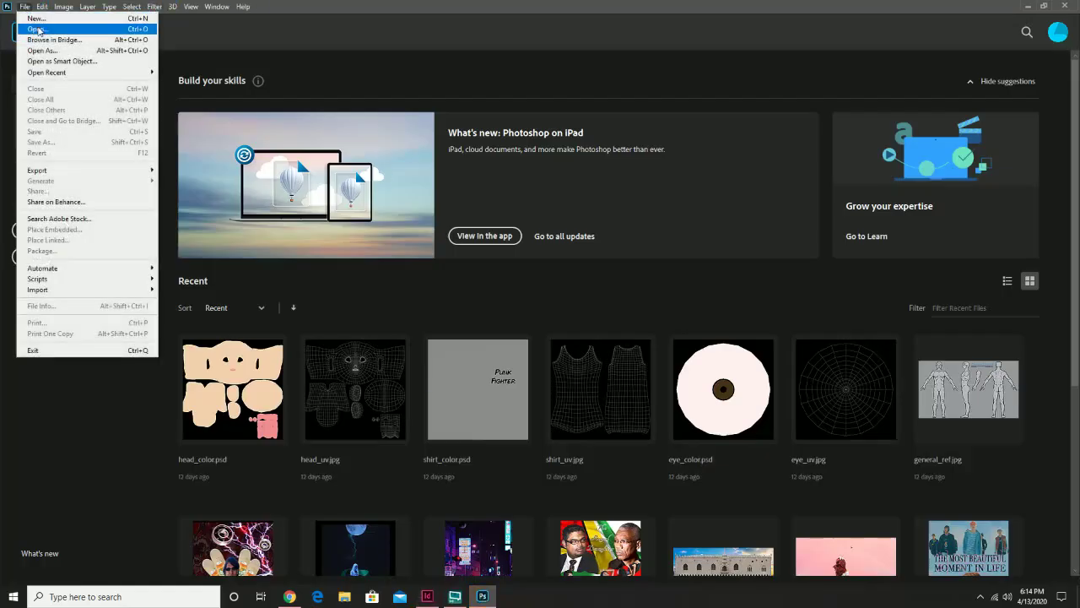
click(38, 29)
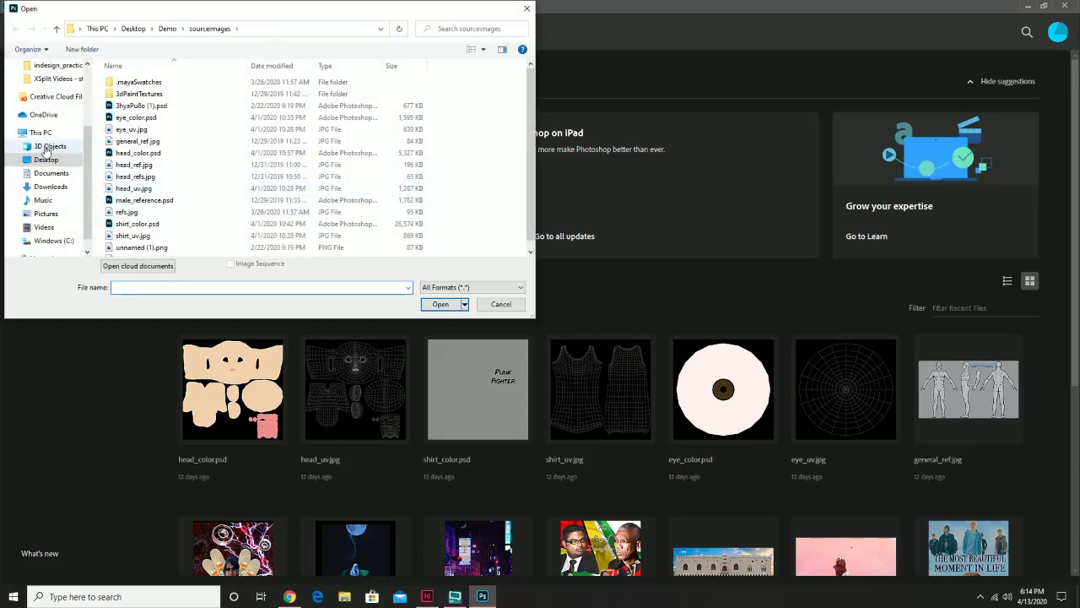
click(46, 160)
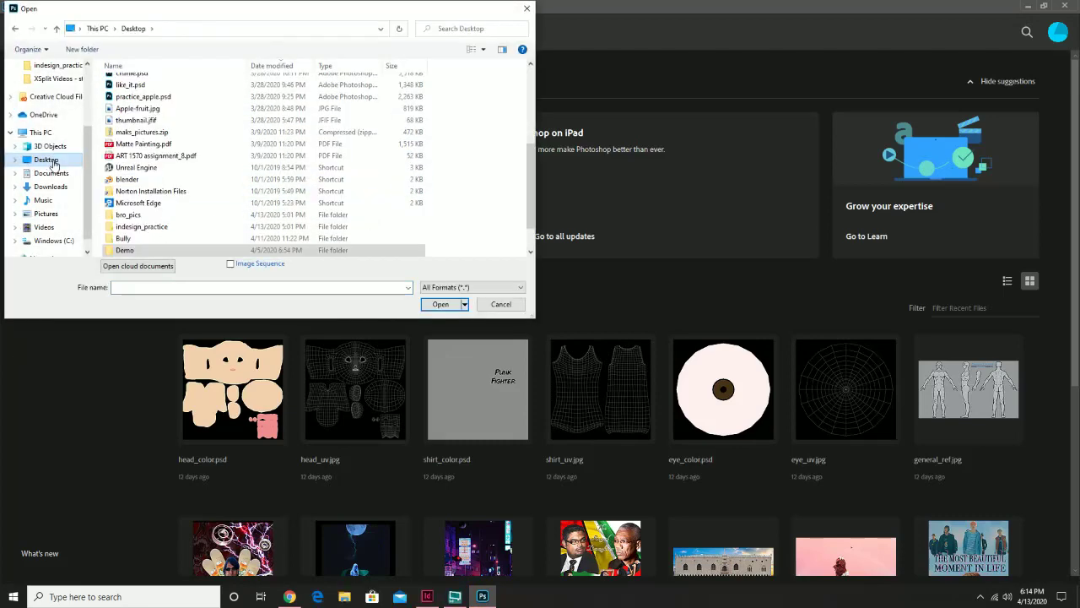
double_click(145, 228)
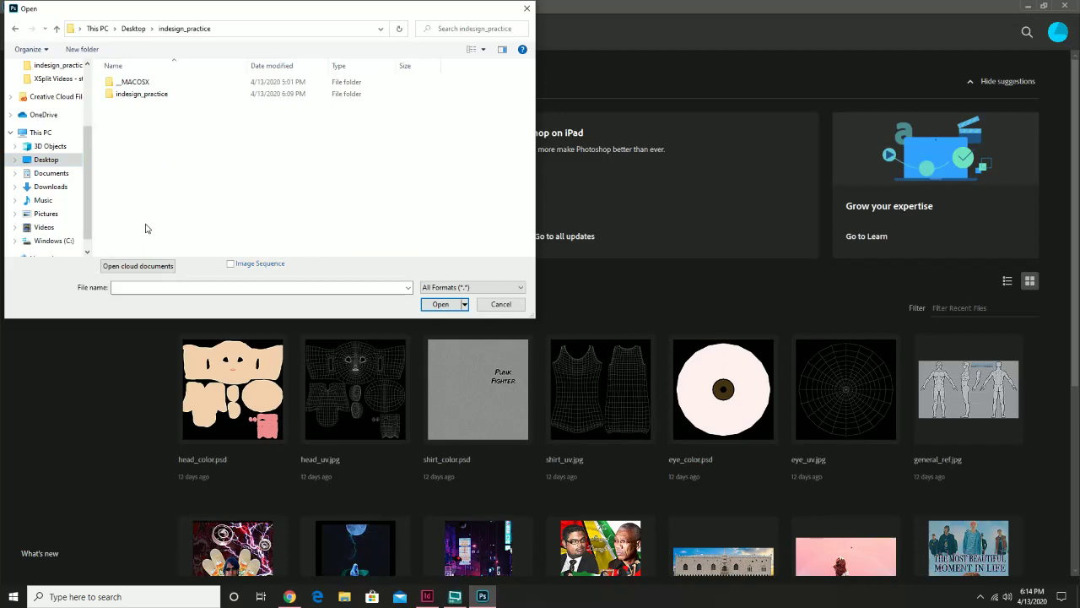
double_click(142, 95)
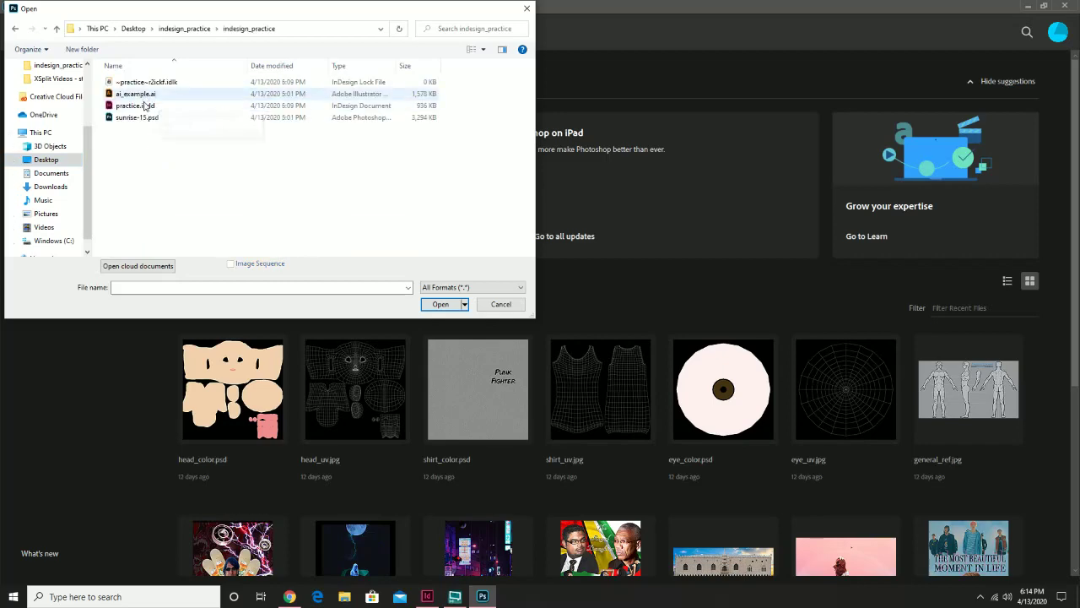
double_click(146, 117)
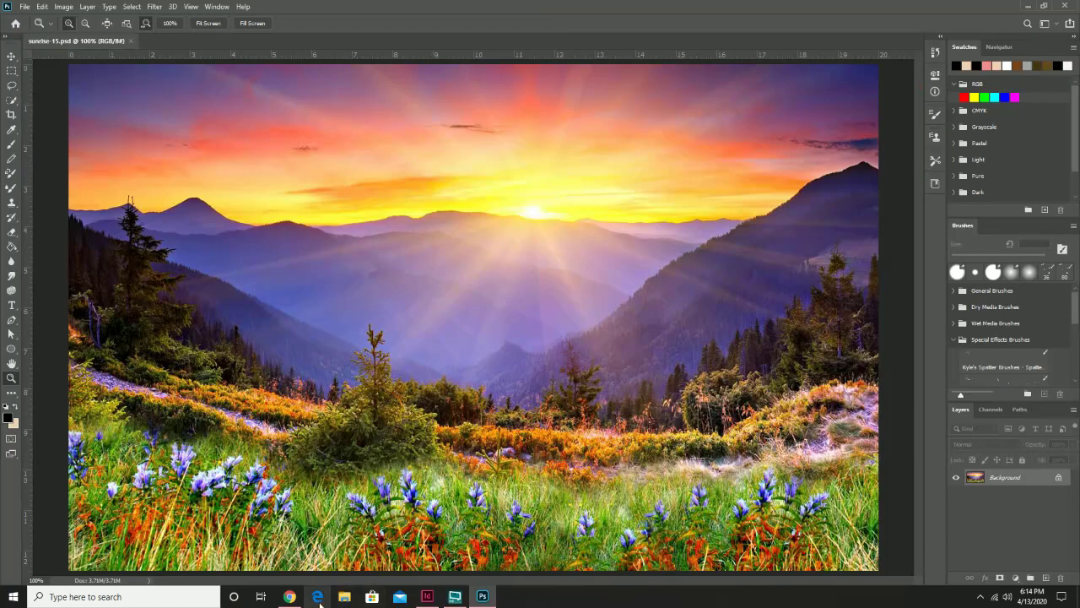
- Switch back to InDesign and save the practice.indd document
click(426, 597)
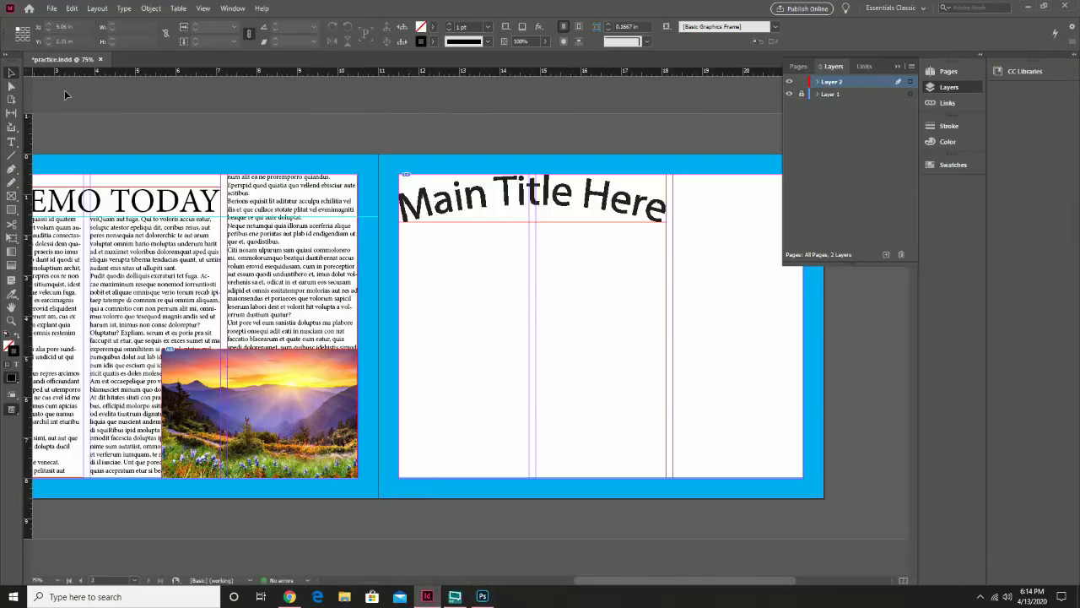
click(52, 7)
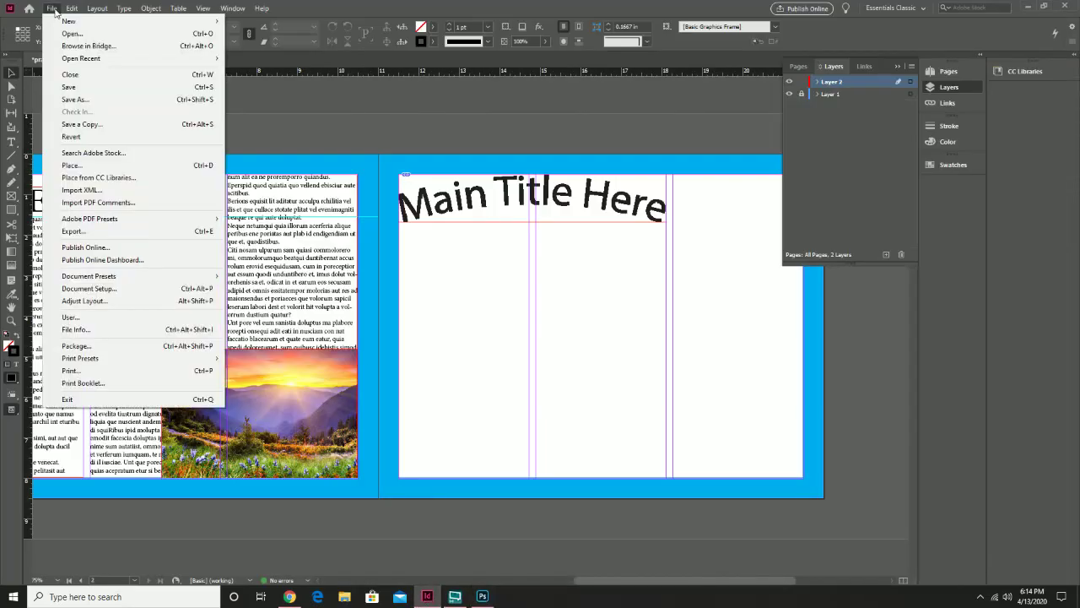
click(92, 87)
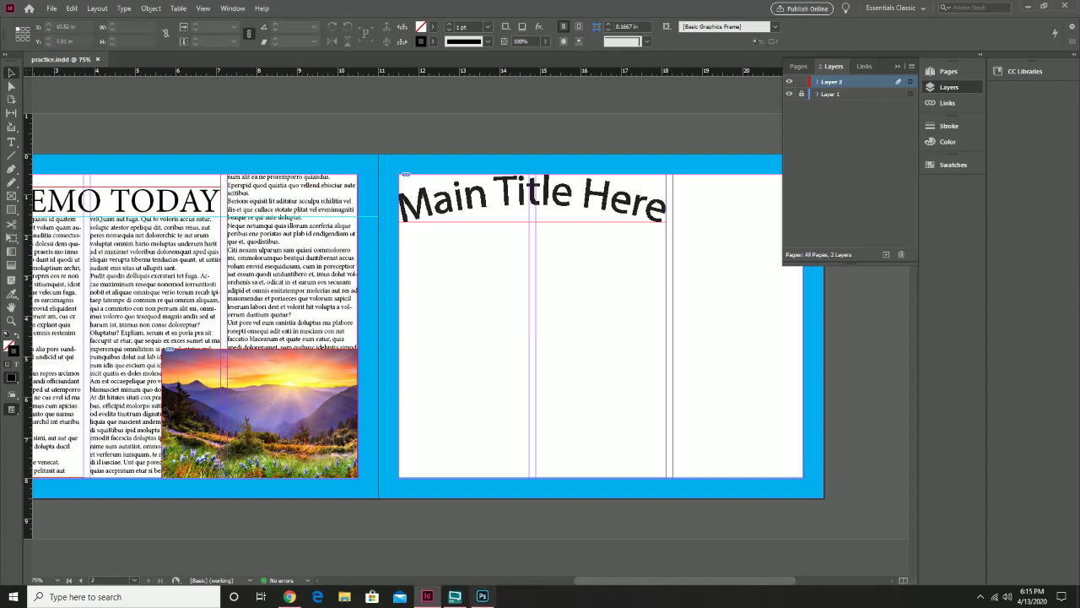
- Switch to Photoshop and convert the sunrise image to black and white using the Default preset
mouse_move(476, 597)
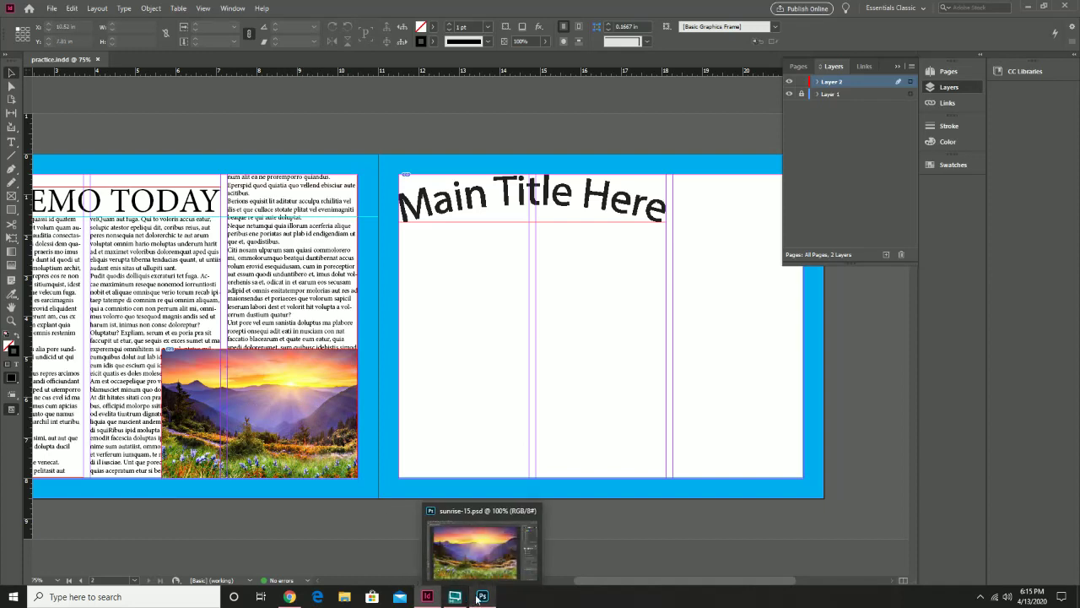
click(475, 540)
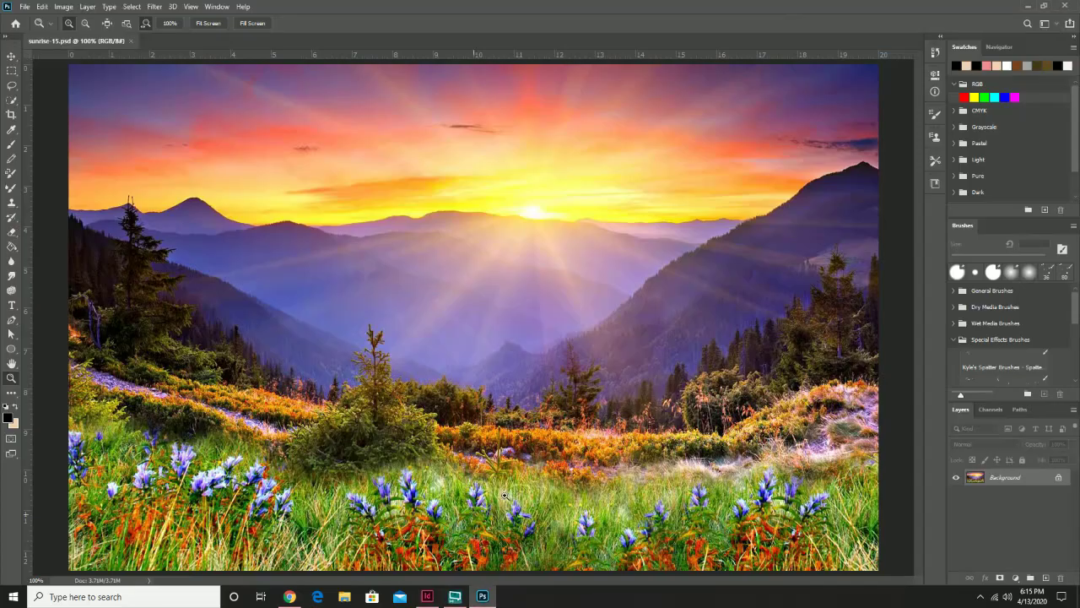
click(62, 8)
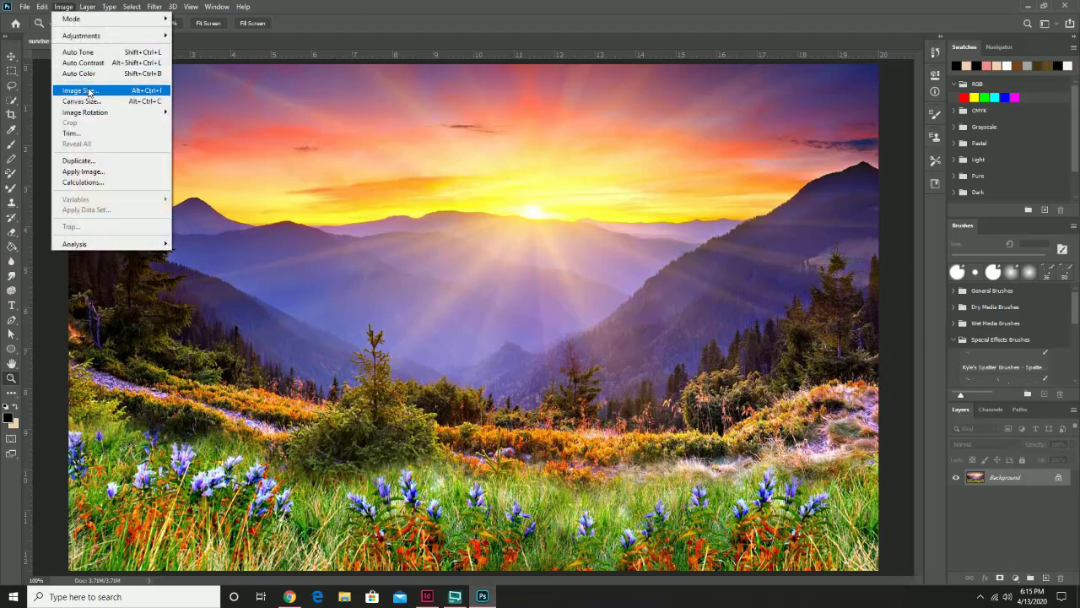
mouse_move(101, 35)
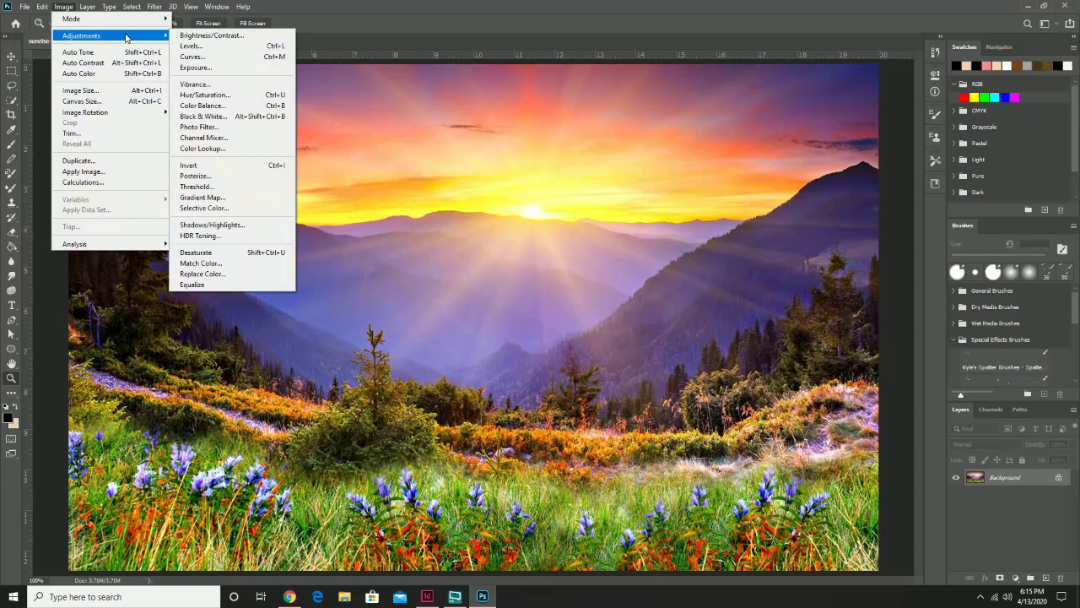
click(250, 122)
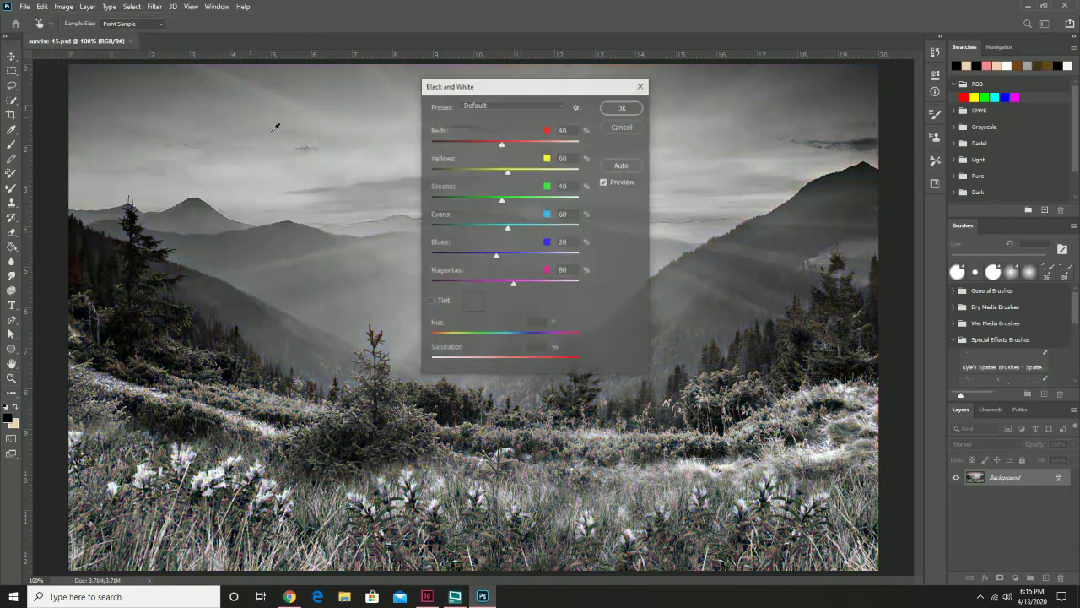
click(621, 108)
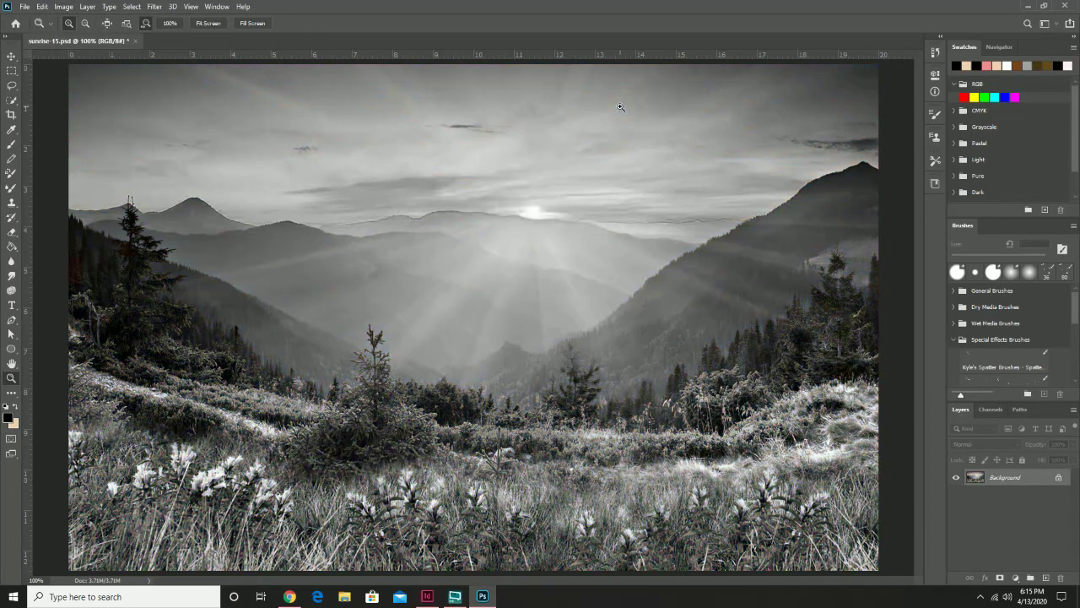
- Set the sunrise image's brightness to 58 and contrast to 35, and save sunrise-15.psd
click(65, 9)
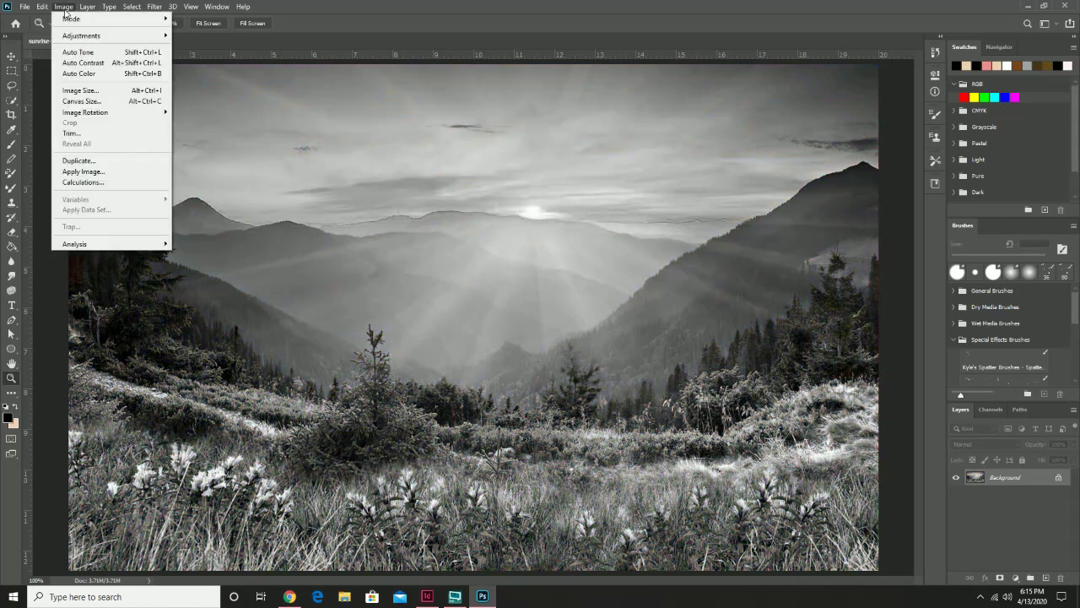
mouse_move(101, 37)
click(195, 34)
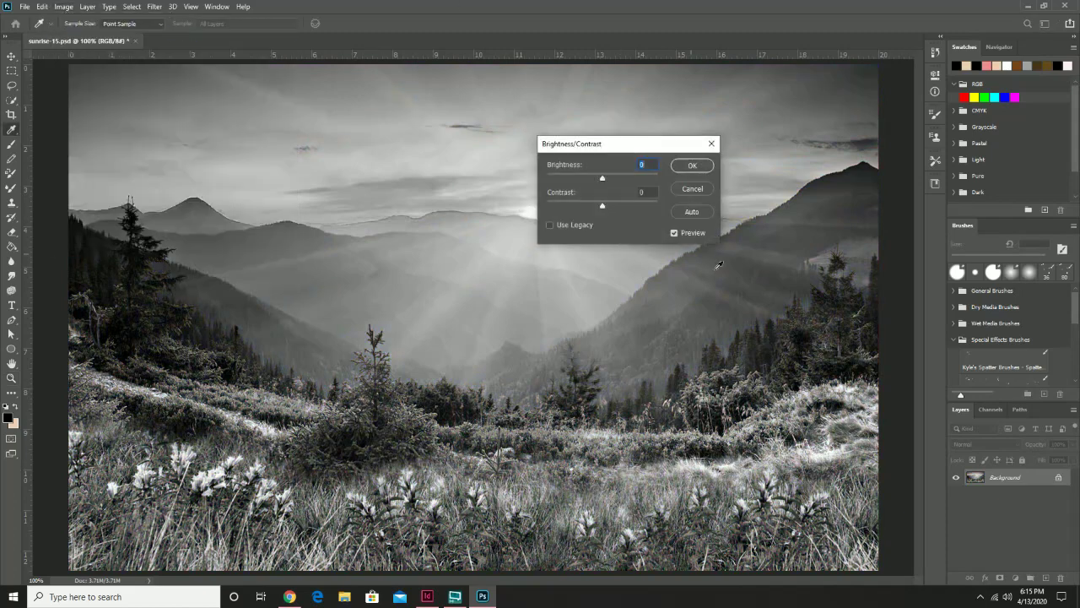
drag(601, 179, 628, 193)
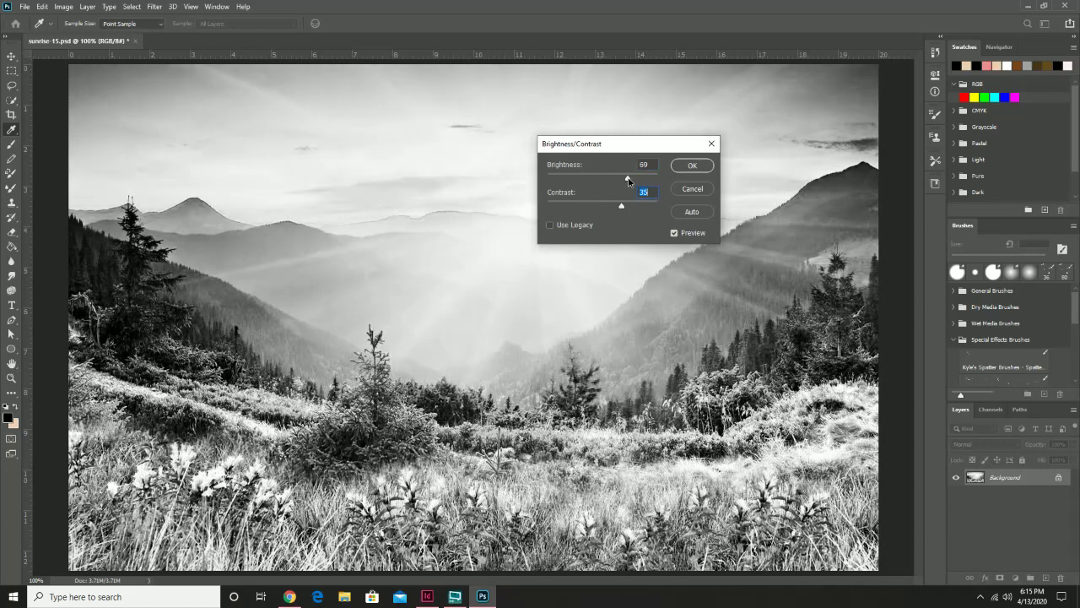
click(629, 179)
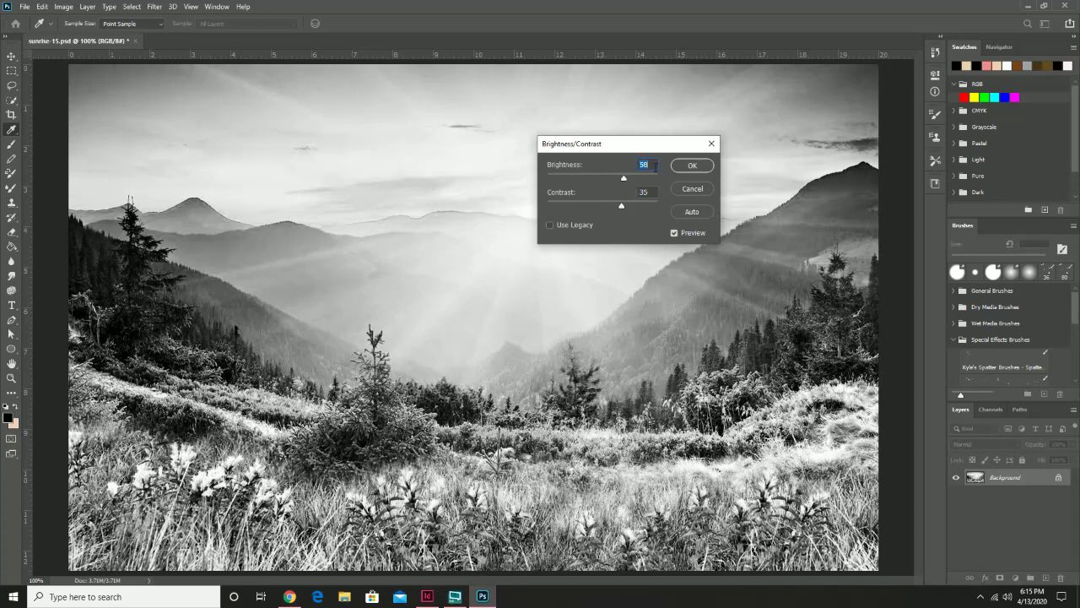
click(692, 165)
key(z)
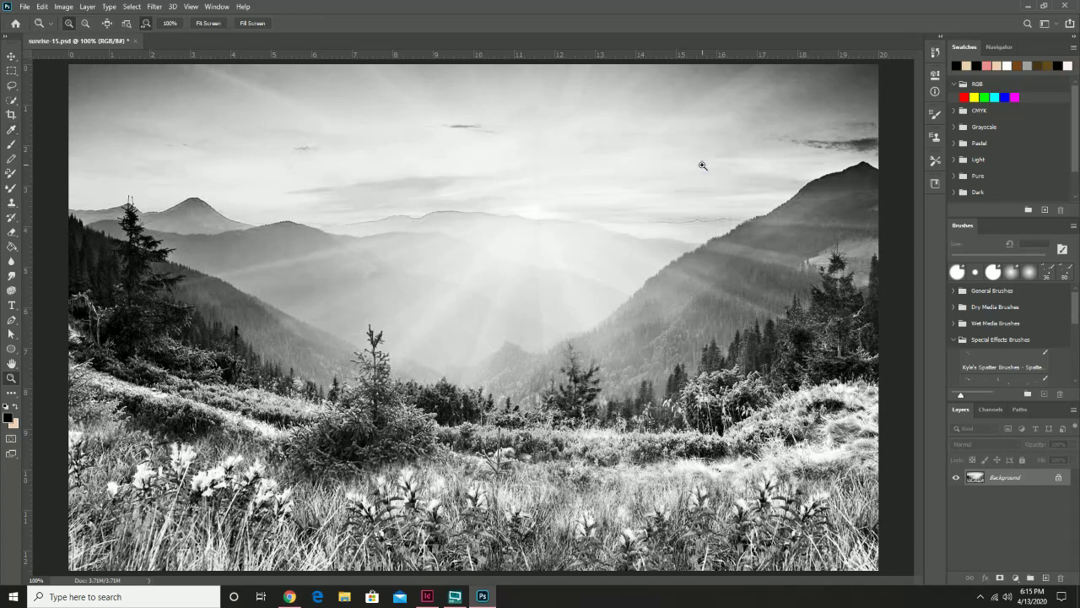
click(25, 7)
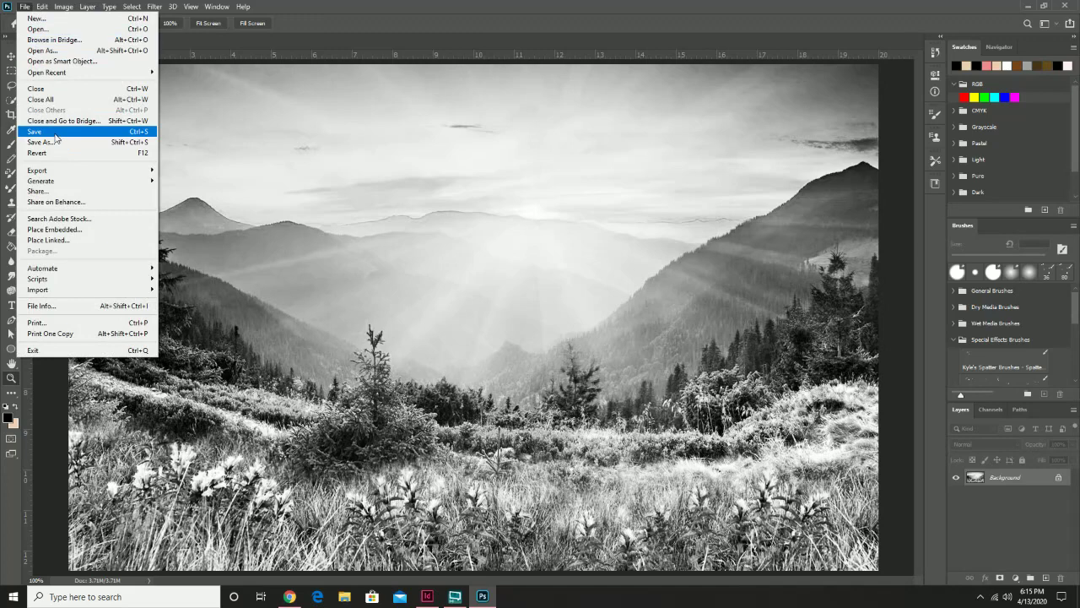
click(56, 132)
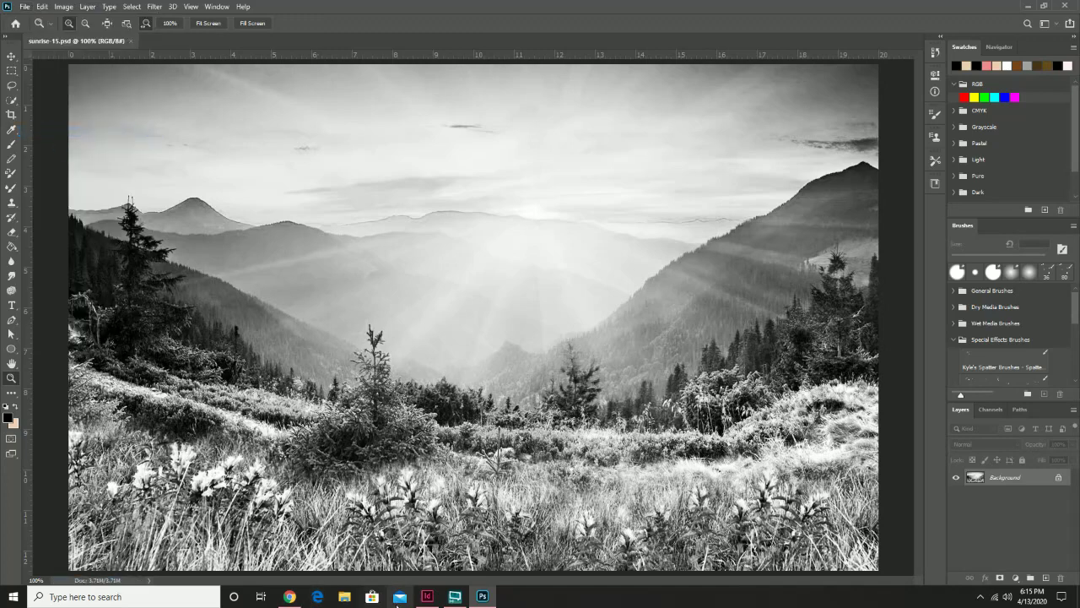
- Switch back to InDesign and update the modified sunrise-15.psd link on the placed image
click(426, 597)
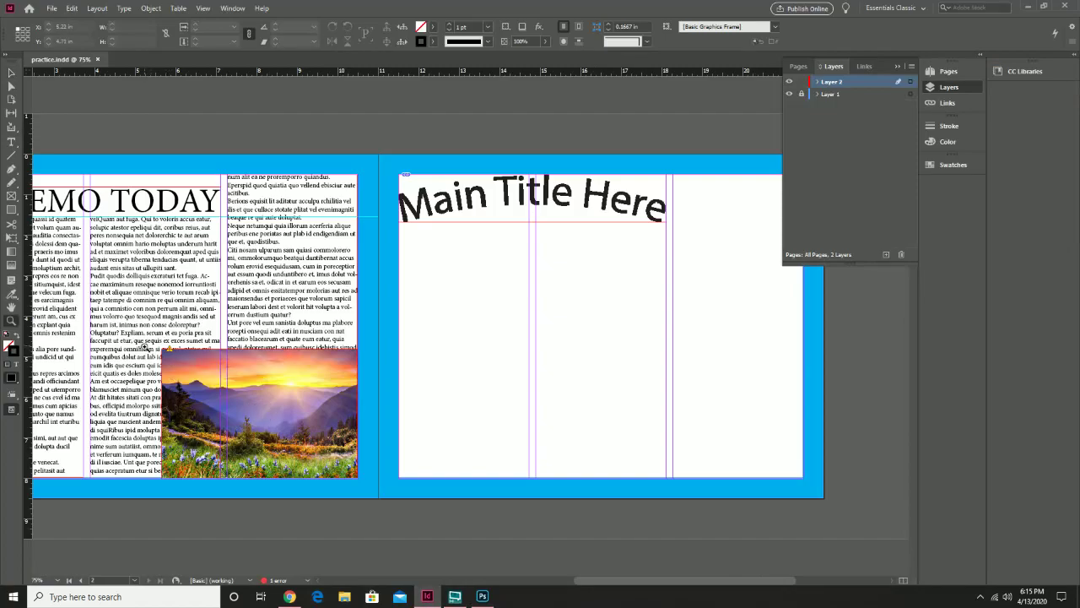
key(ctrl+equal)
key(ctrl+equal)
key(ctrl+equal)
key(ctrl+equal)
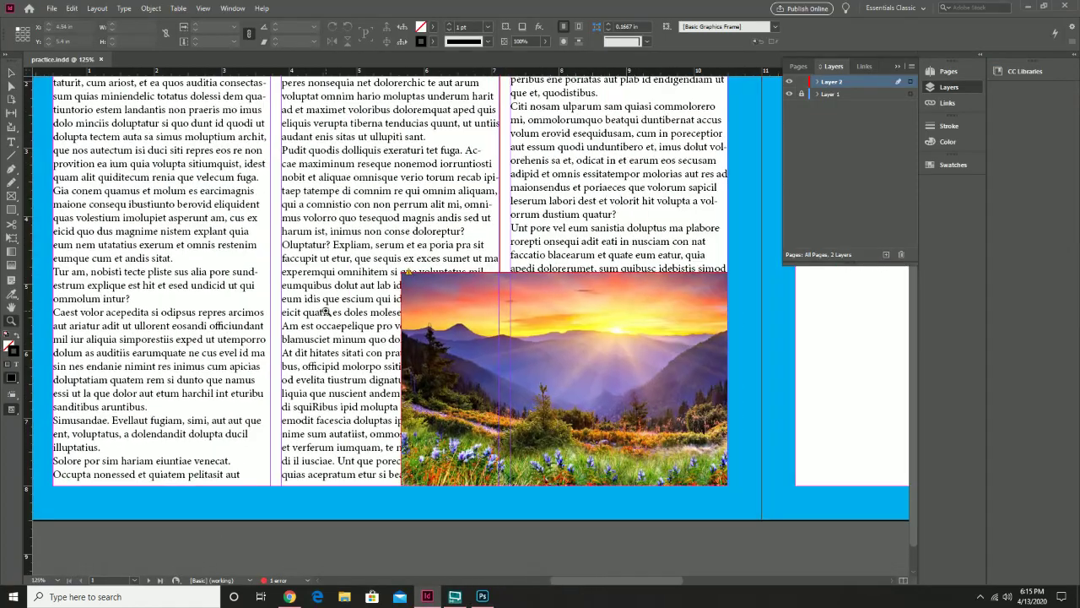
key(ctrl+equal)
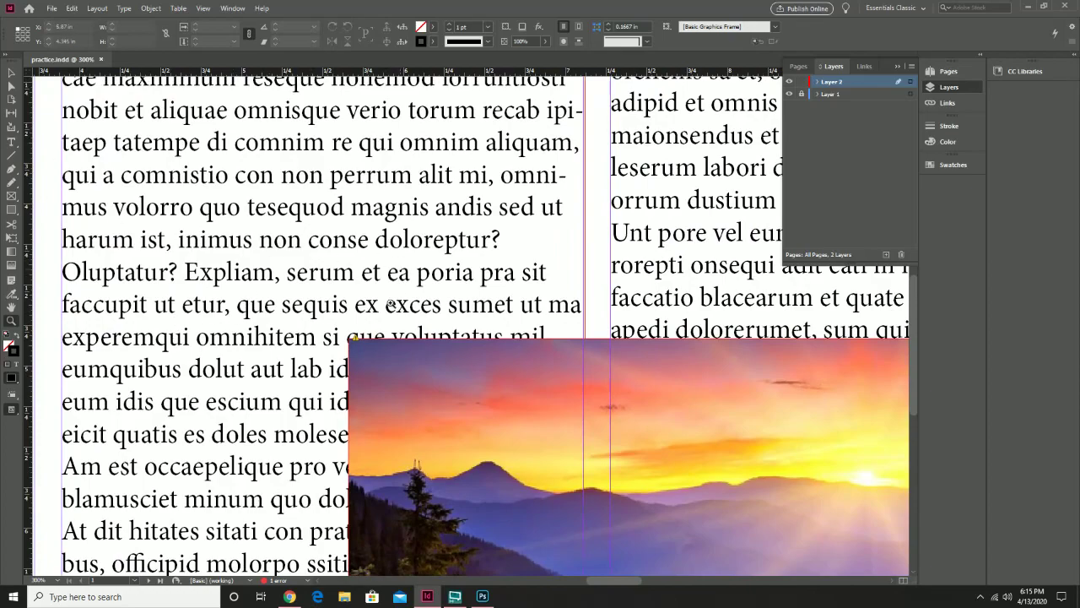
key(v)
scroll(530, 239, right, 10)
scroll(530, 238, up, 5)
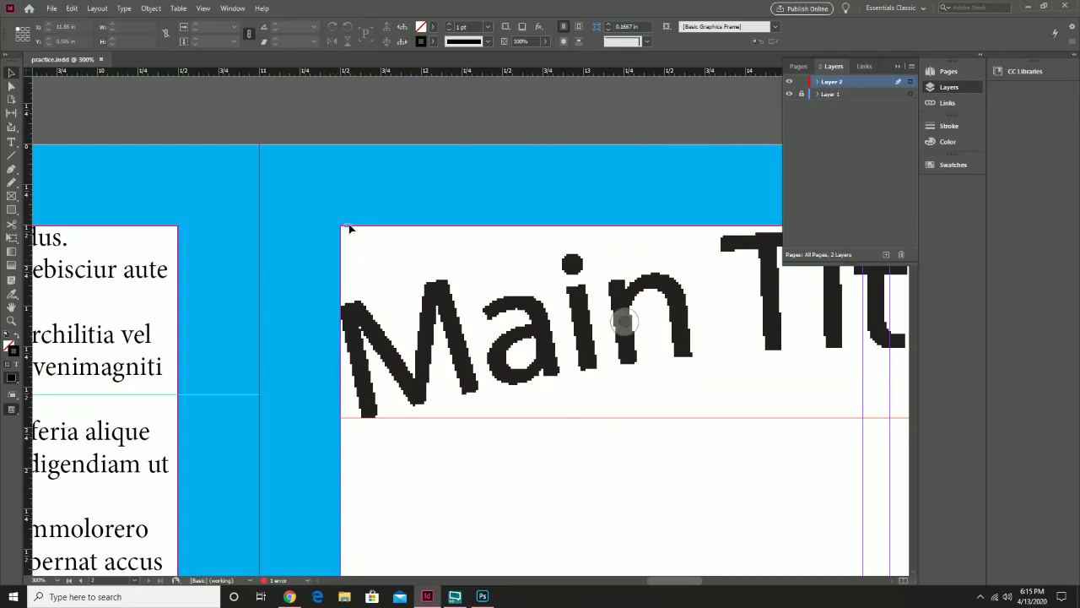
drag(142, 371, 351, 219)
drag(193, 455, 336, 219)
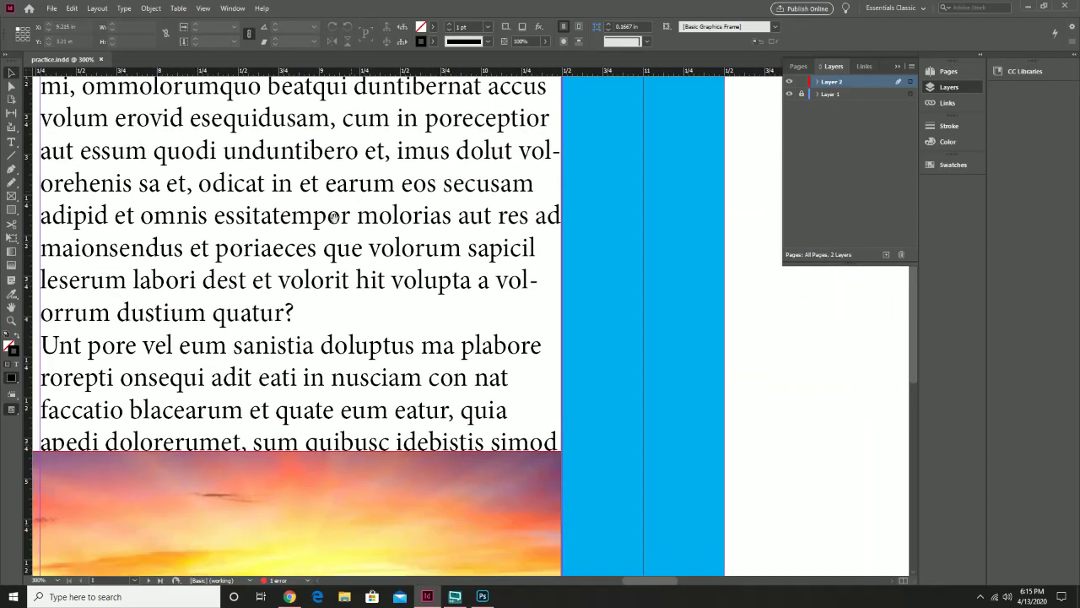
drag(157, 404, 441, 329)
drag(253, 355, 292, 306)
drag(138, 330, 270, 302)
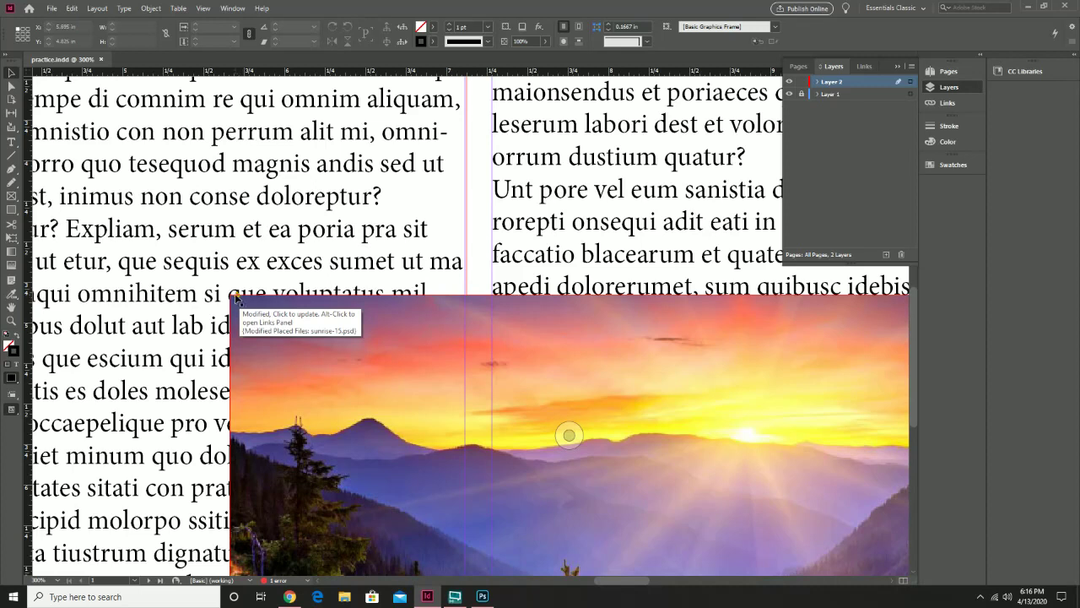
click(238, 299)
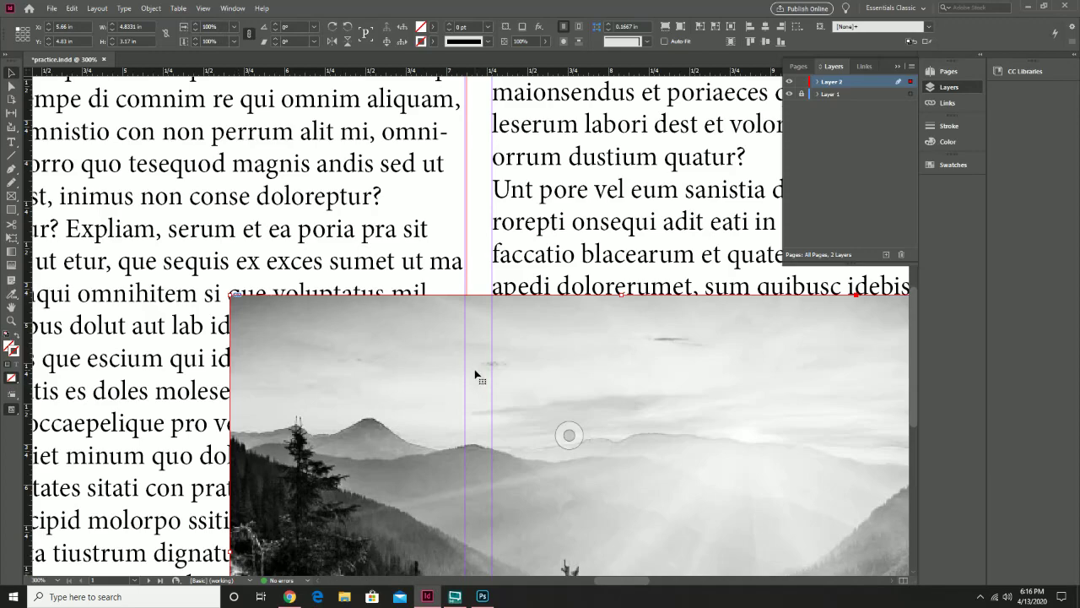
- Add a horizontal ruler guide on page 2 along the lower edge of the Main Title Here artwork
key(ctrl+minus)
key(ctrl+minus)
key(ctrl+minus)
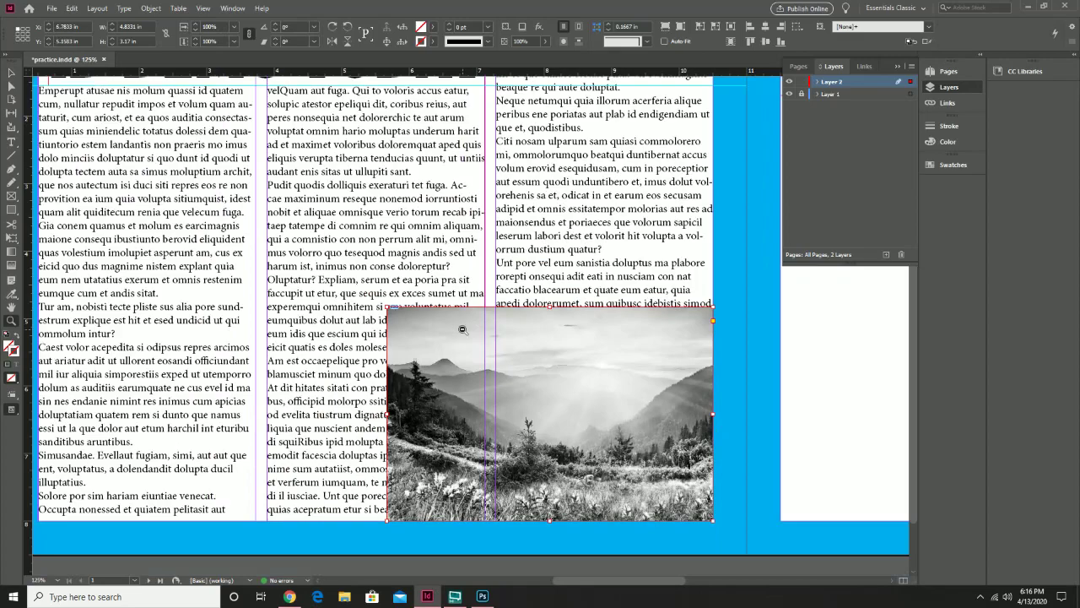
key(ctrl+minus)
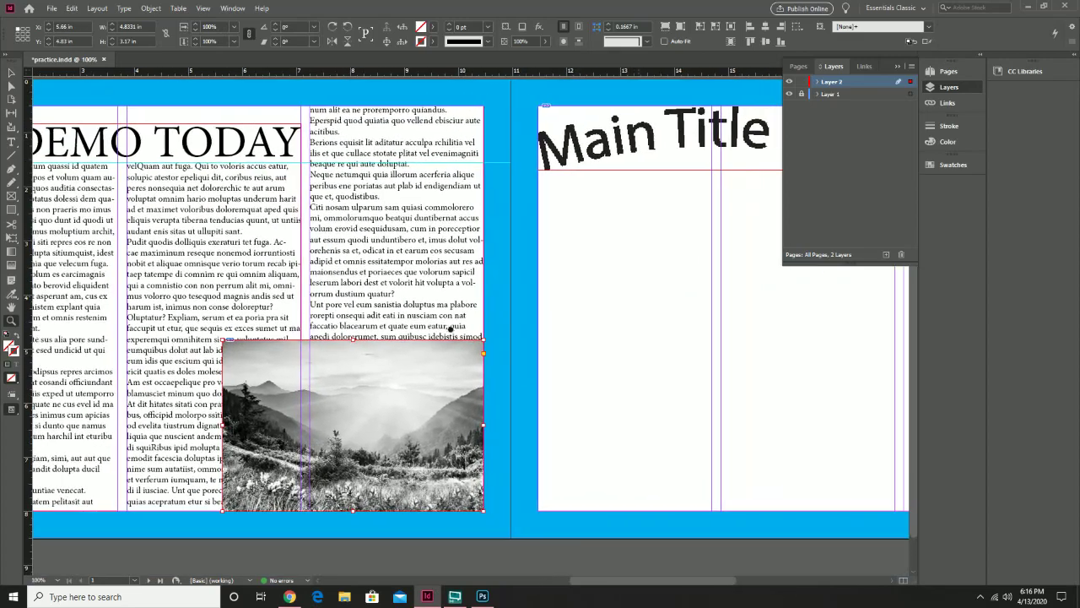
drag(450, 328, 278, 341)
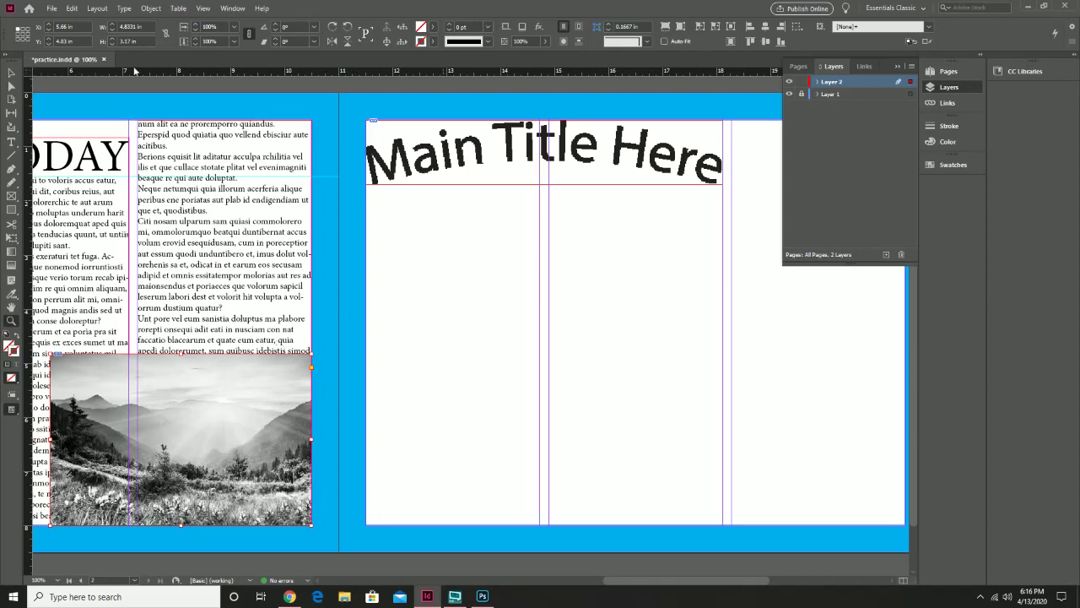
click(11, 143)
drag(423, 70, 448, 184)
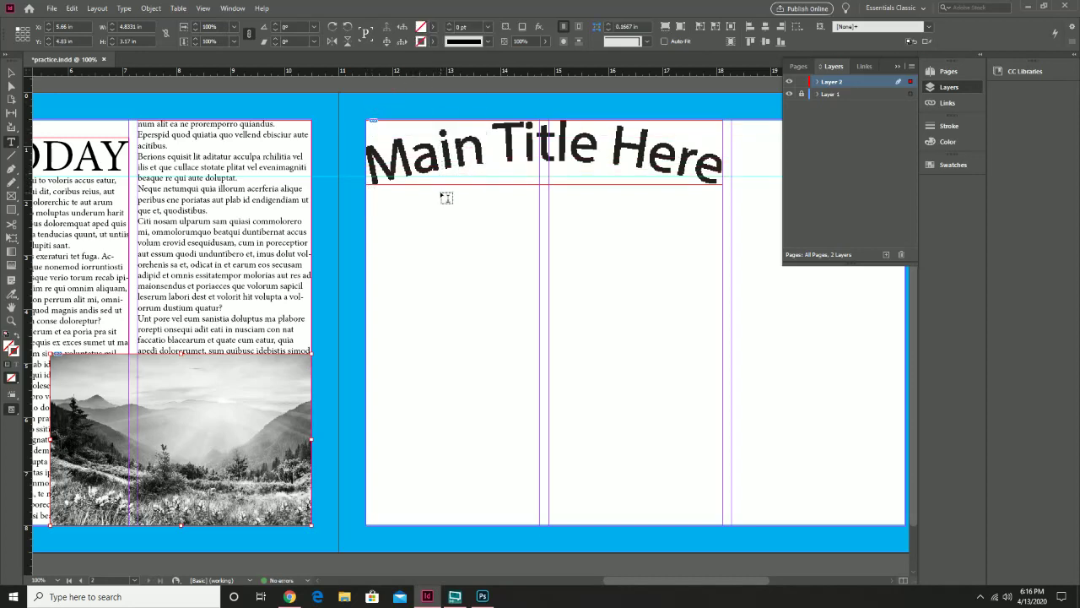
click(361, 198)
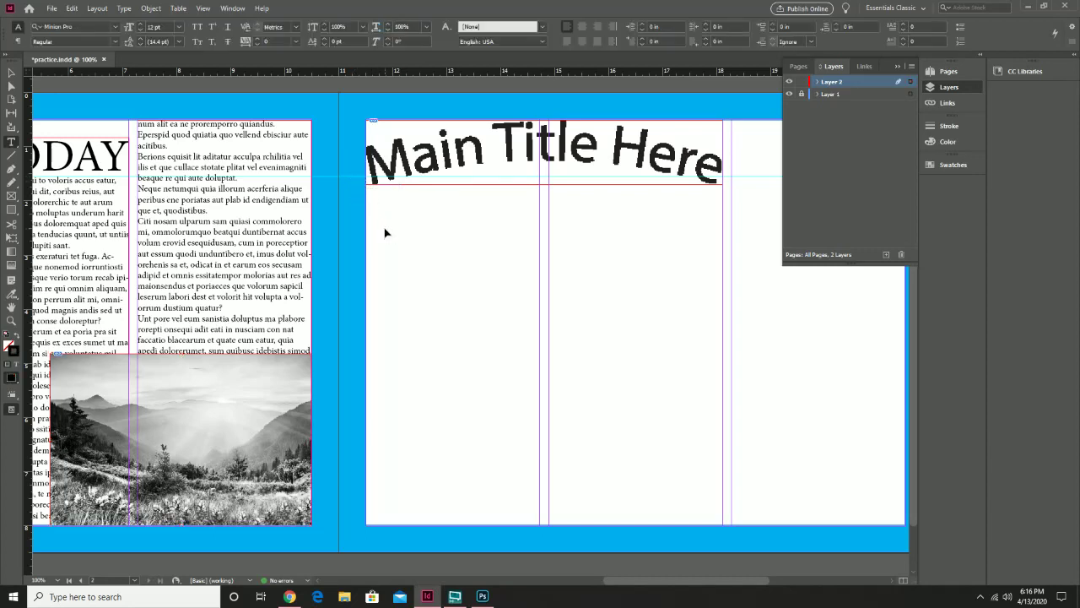
key(ctrl+z)
drag(396, 71, 413, 185)
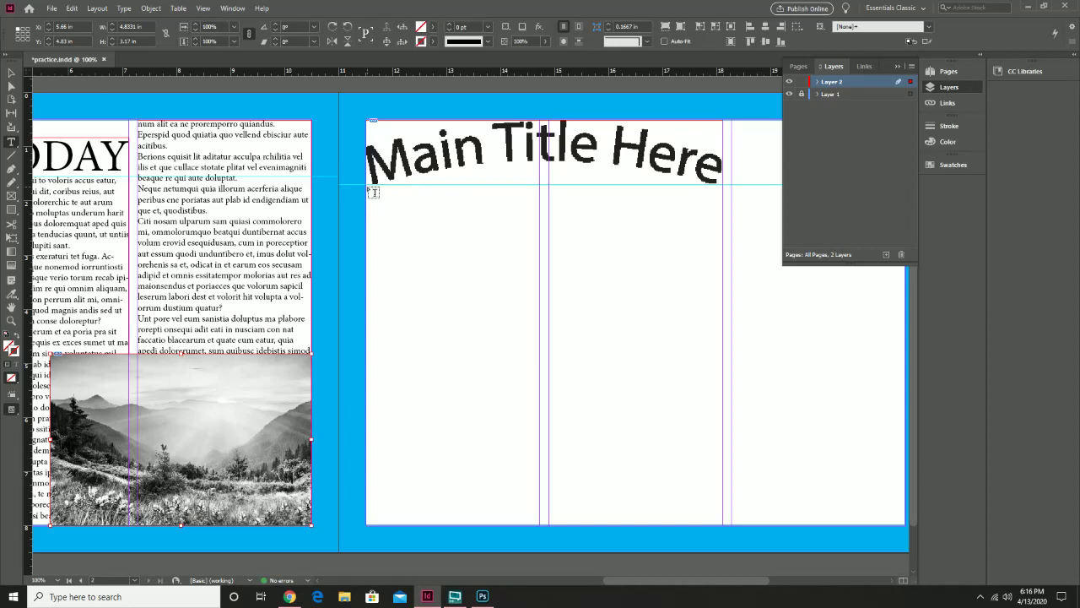
- Draw text frames in page 2's first two columns below the guide, about 3.22 × 6.31 in, and a full-height one in the third column
drag(368, 186, 541, 525)
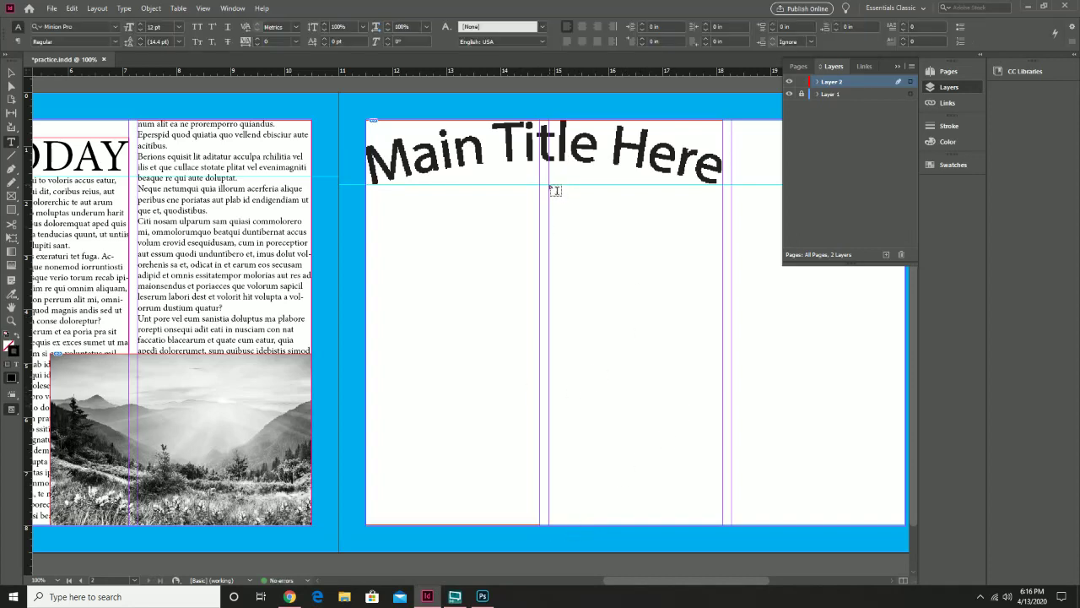
drag(549, 185, 721, 528)
drag(803, 390, 592, 381)
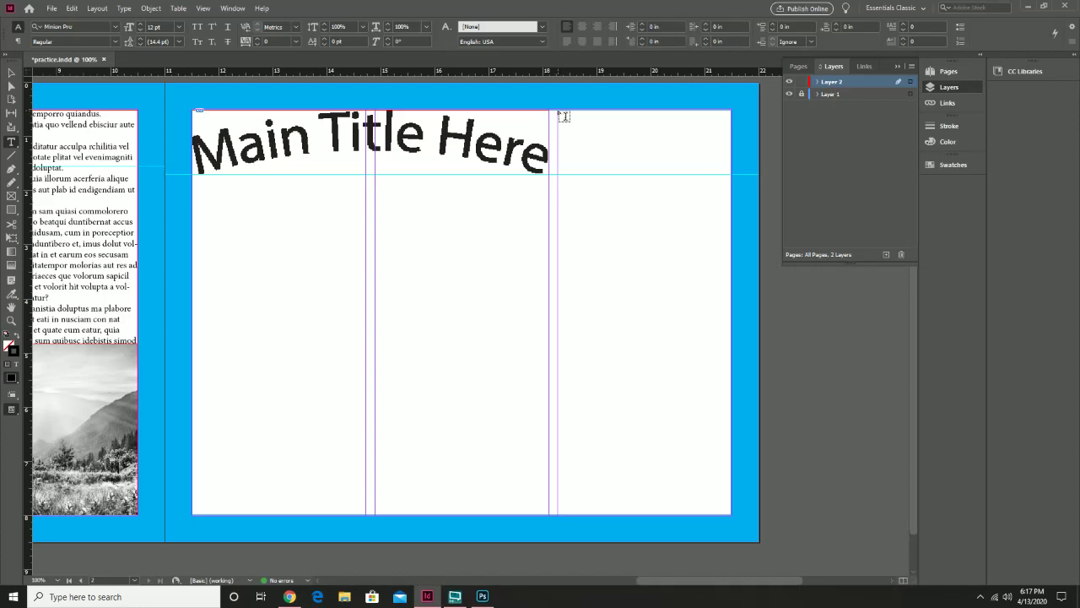
drag(558, 111, 731, 515)
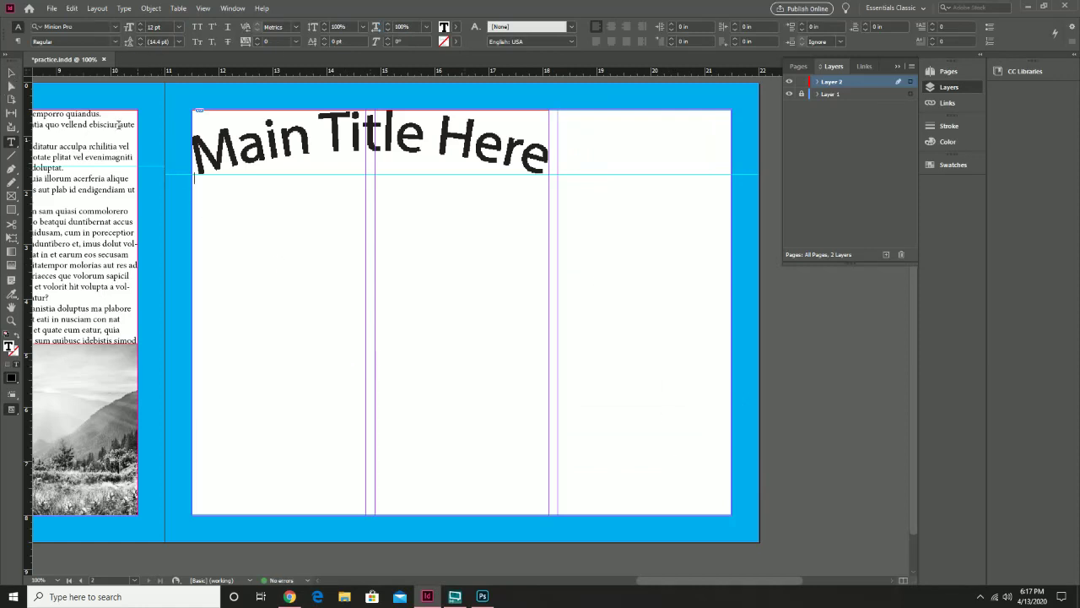
- Thread page 2's three empty text frames in order, from the first column to the second and on to the third
key(Escape)
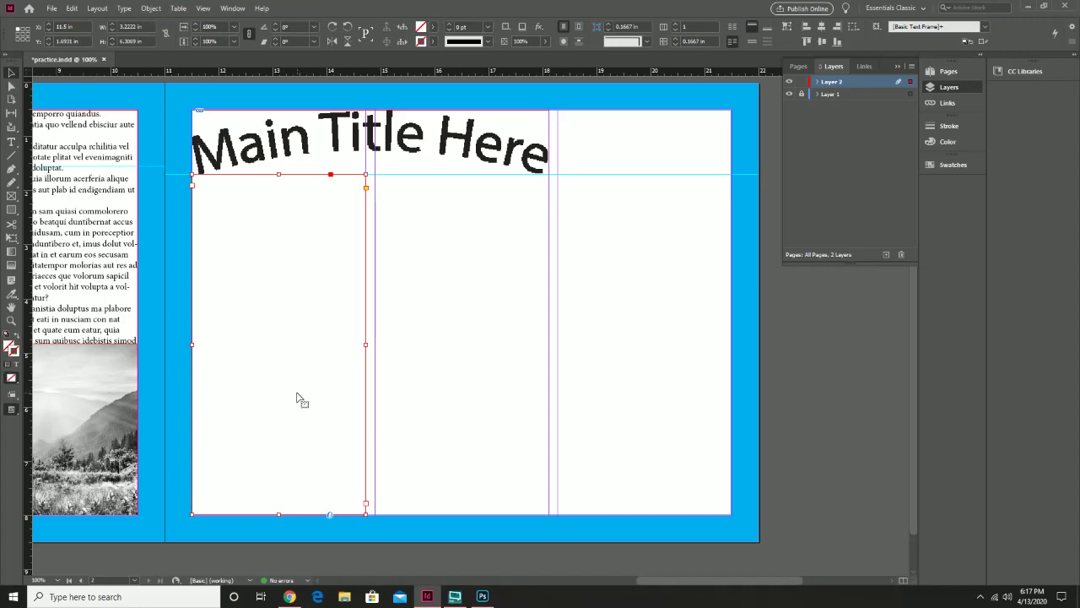
click(366, 504)
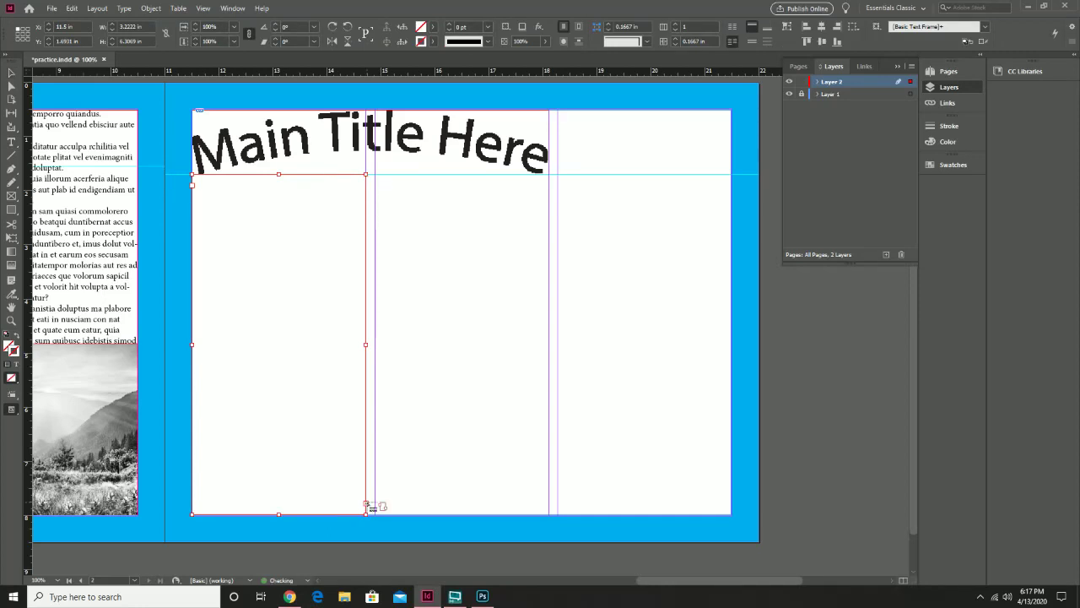
click(481, 411)
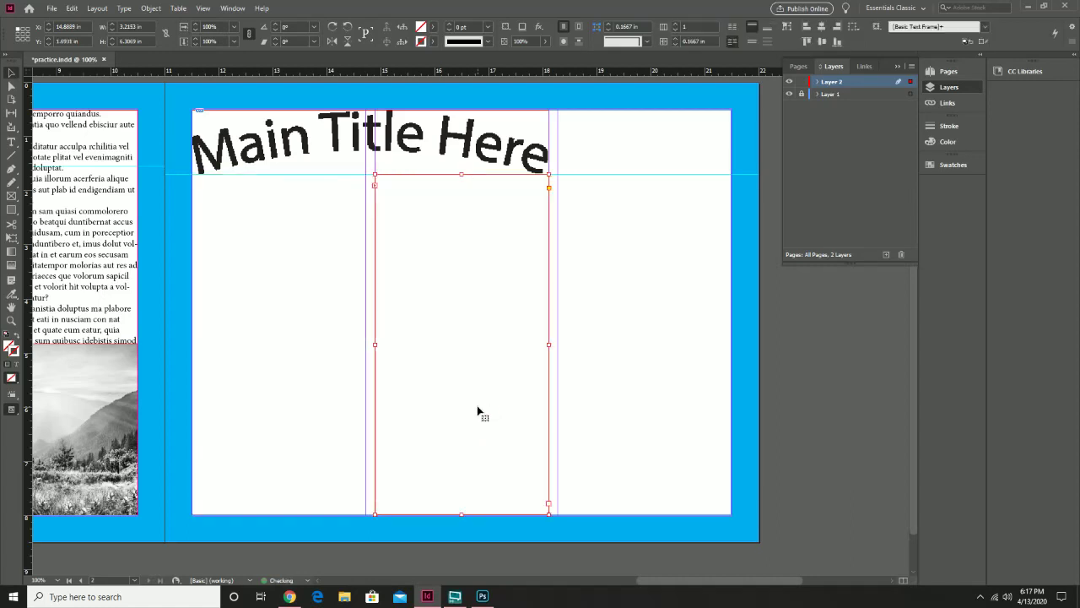
click(549, 504)
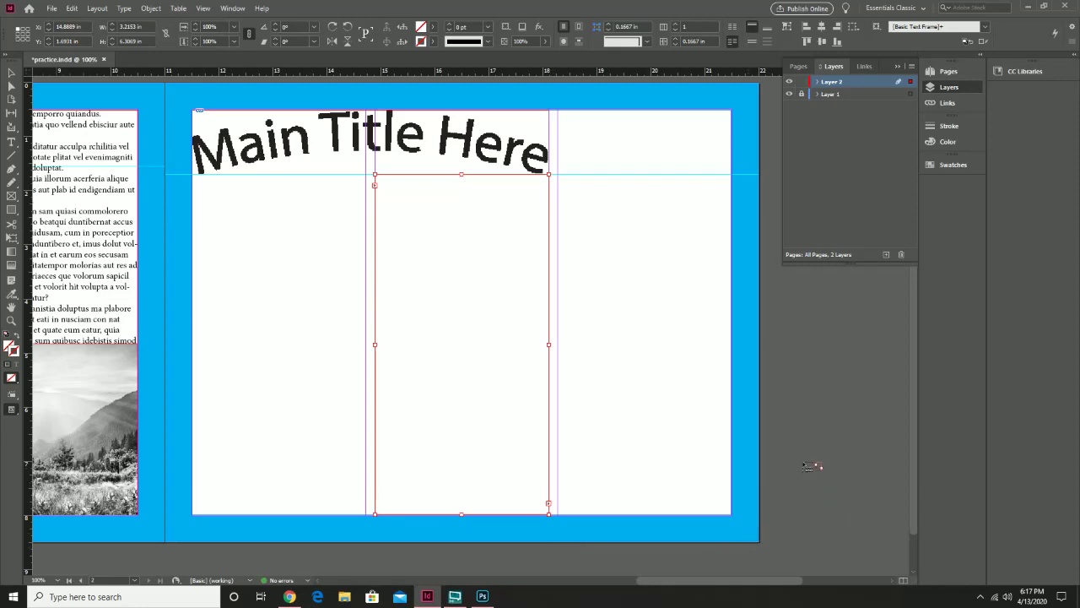
click(663, 337)
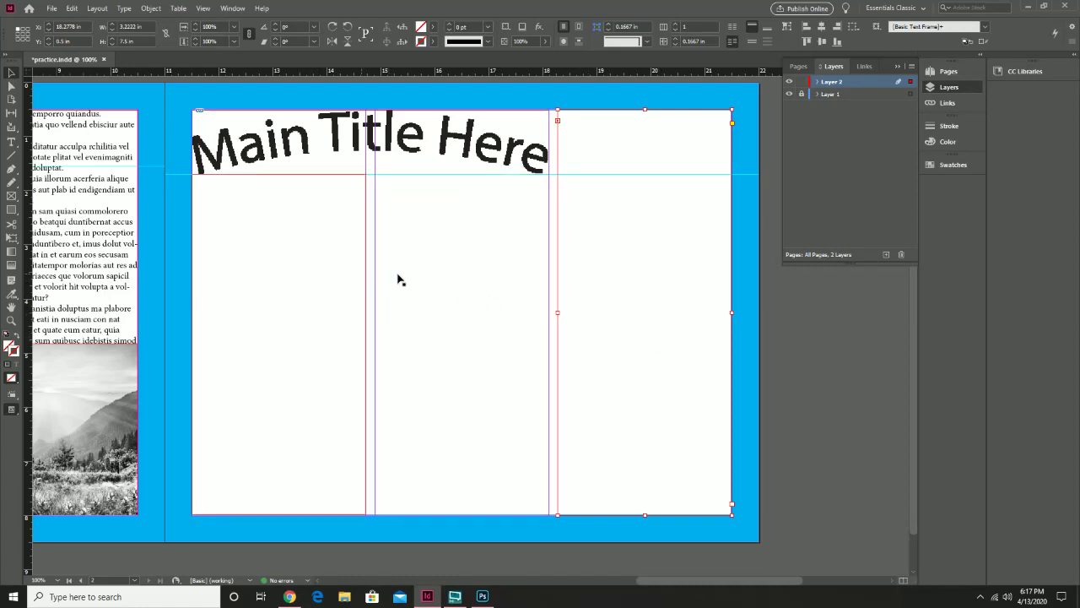
- Fill the threaded text frames on page 2 with placeholder text, starting in the first column
key(t)
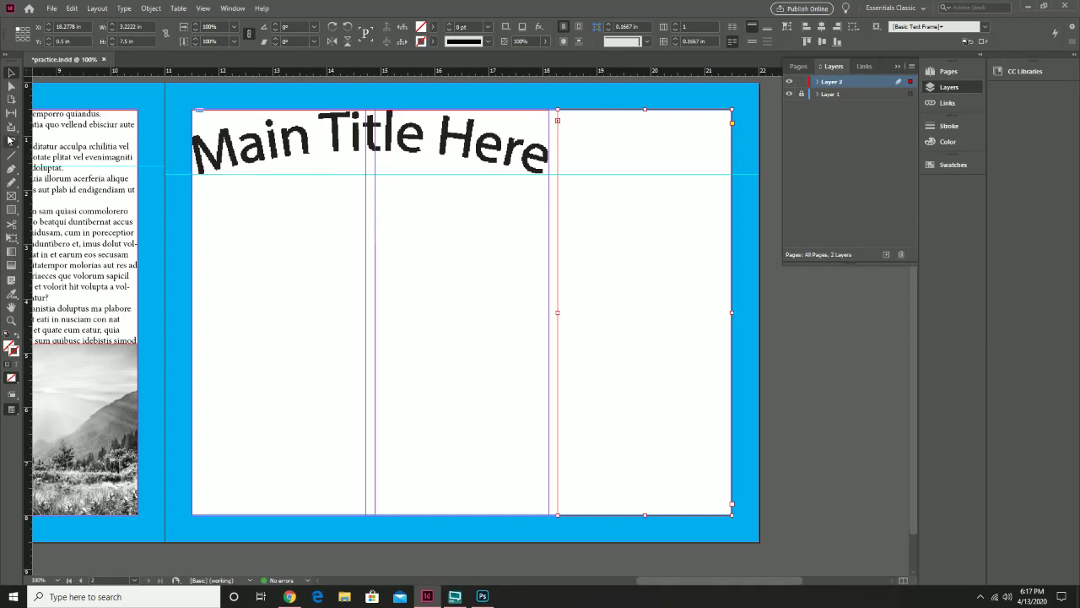
click(222, 202)
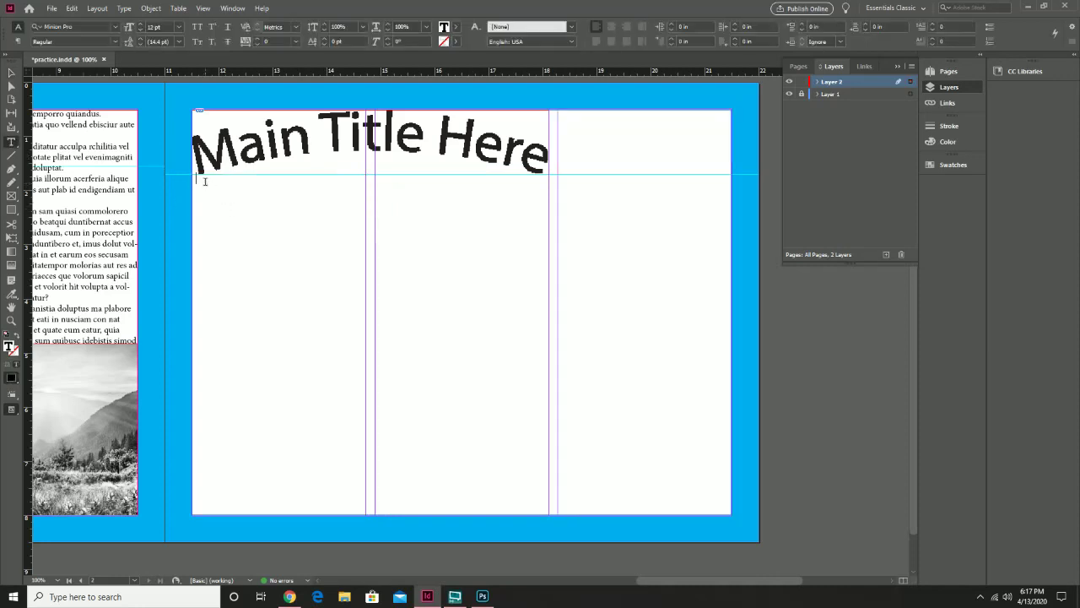
right_click(206, 184)
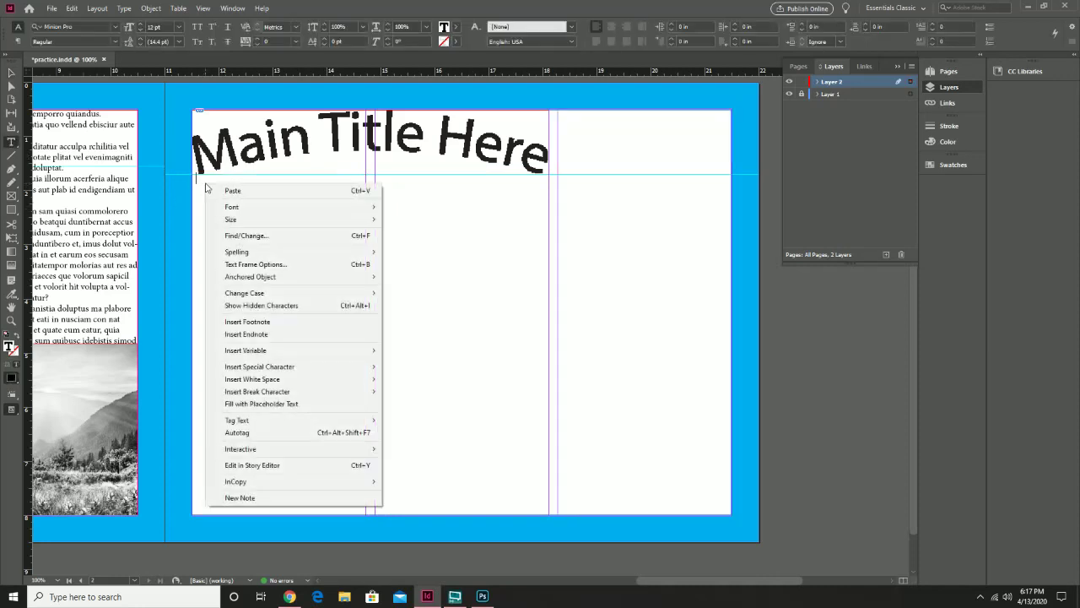
click(318, 405)
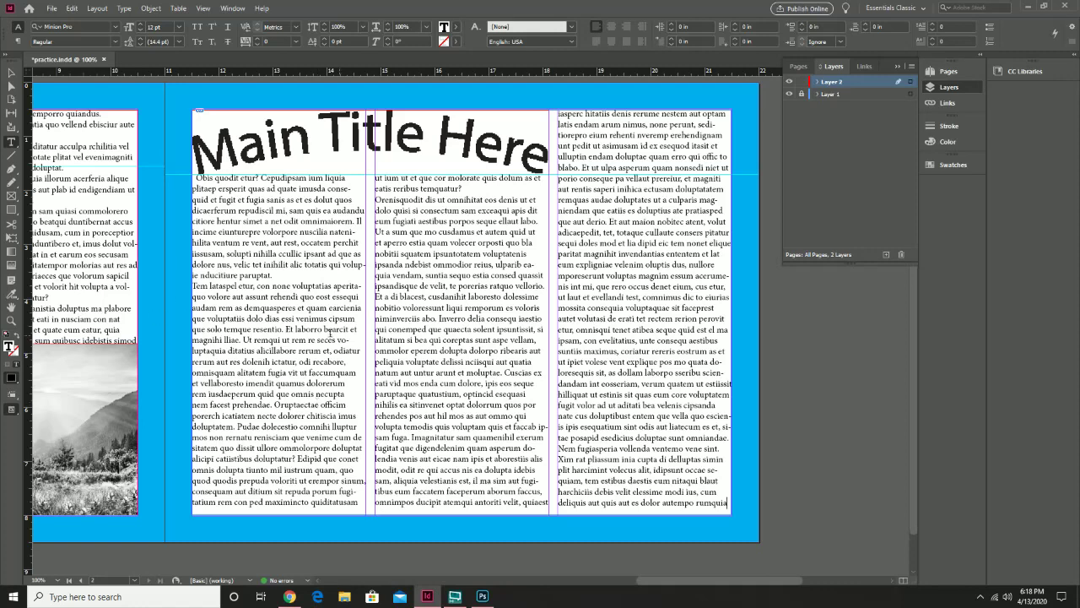
- Wrap the page 1 text around the bounding box of the black-and-white landscape image
click(12, 74)
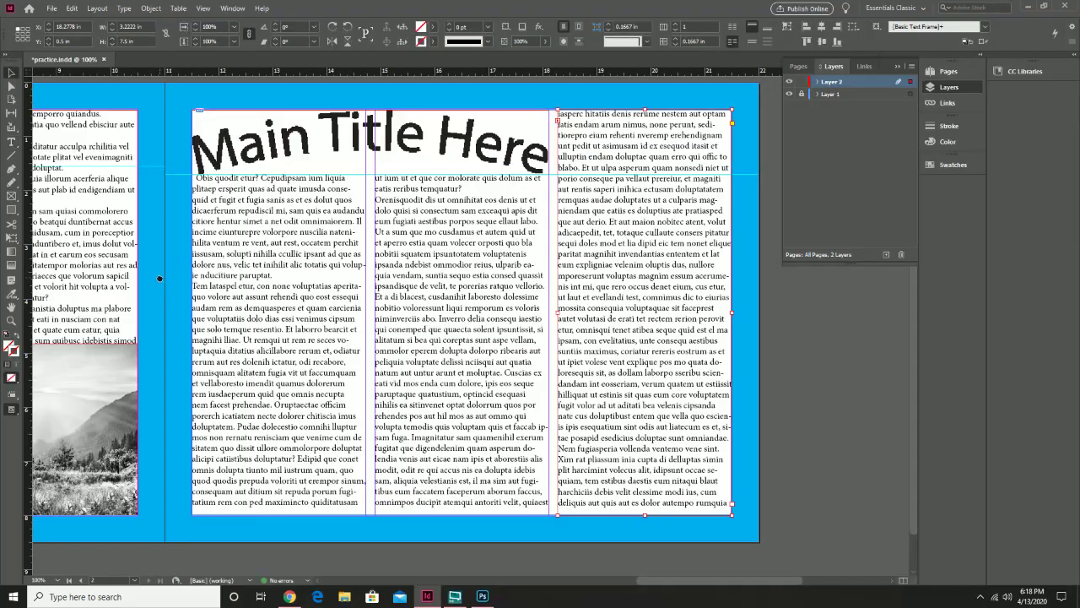
drag(159, 278, 463, 245)
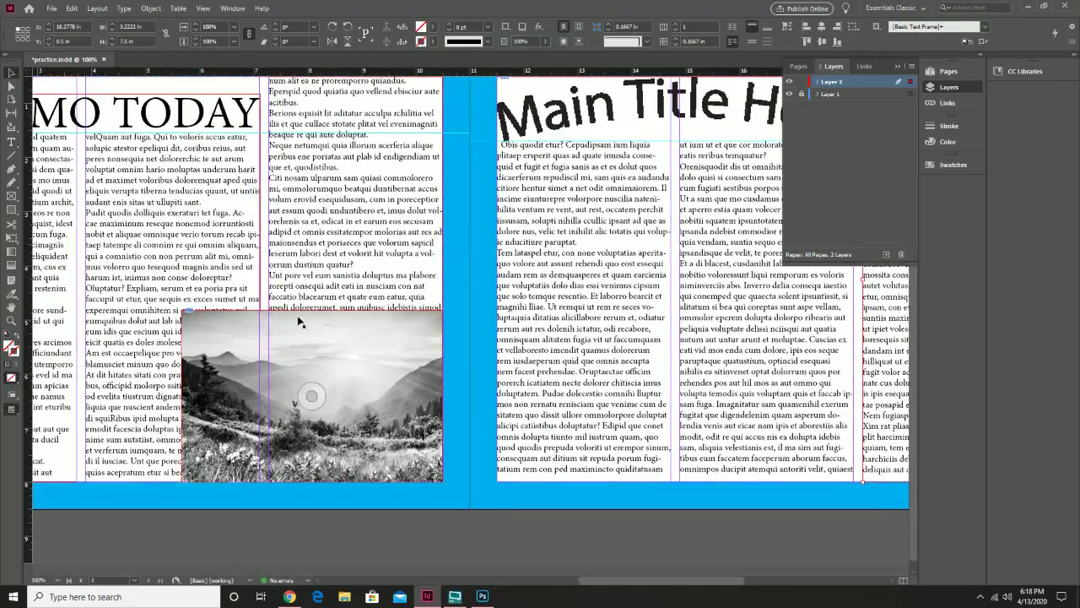
click(222, 316)
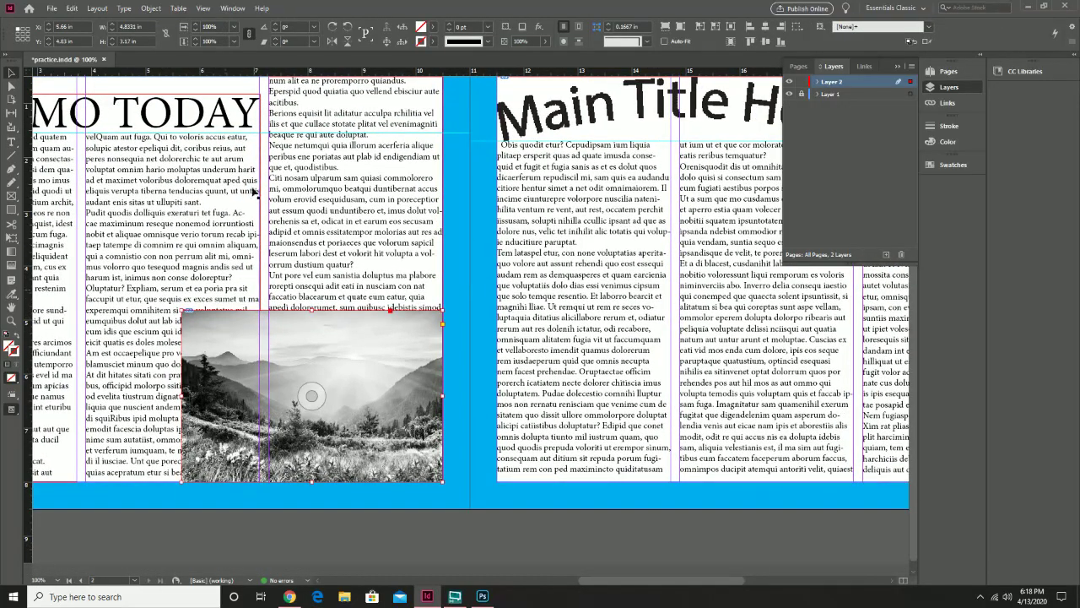
click(229, 8)
mouse_move(206, 8)
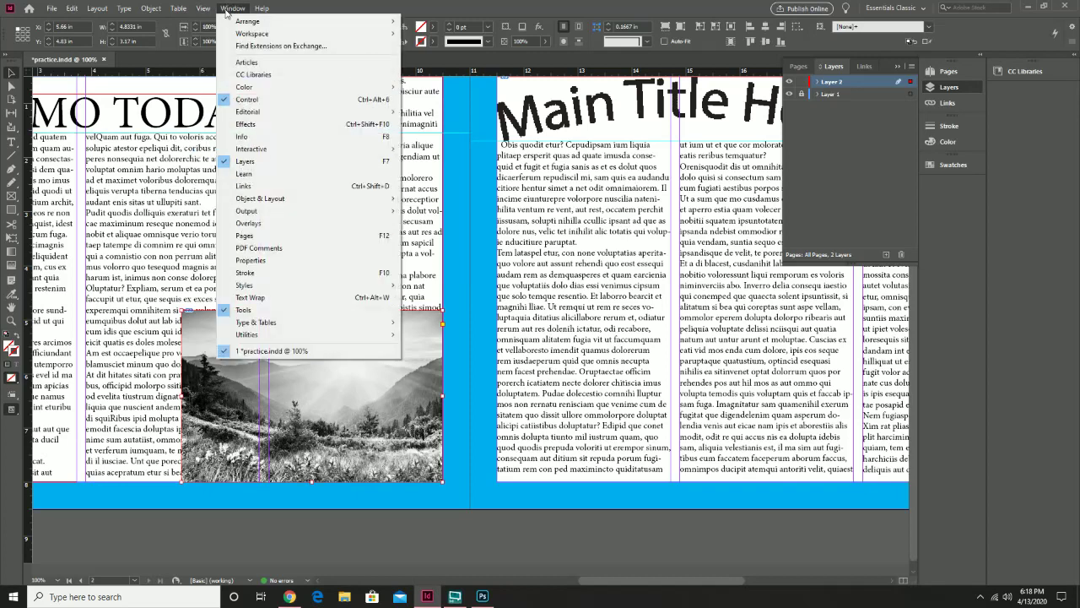
click(301, 297)
drag(401, 195, 663, 207)
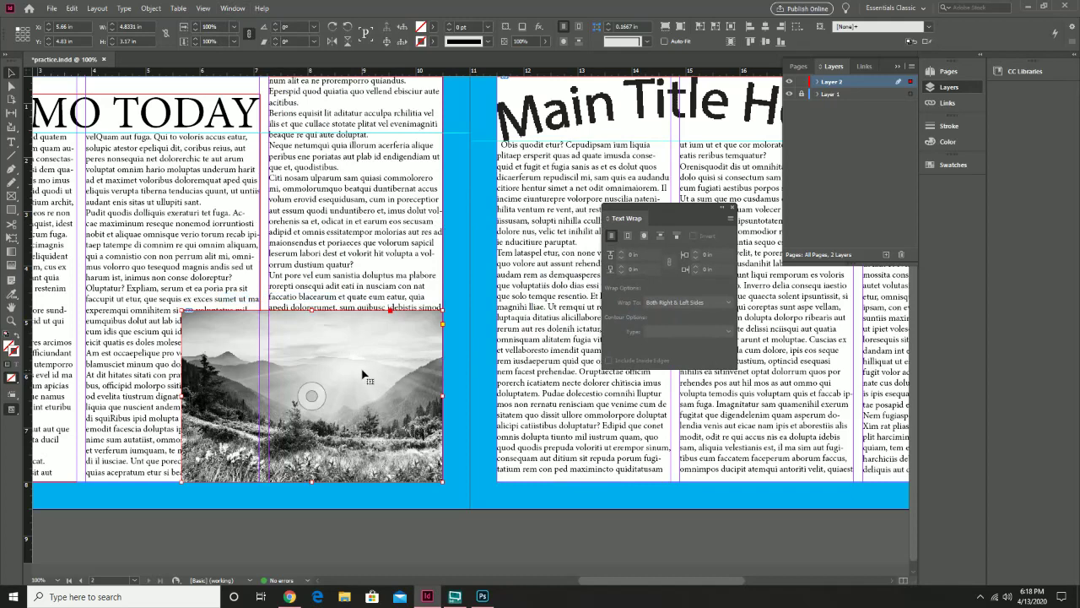
click(627, 236)
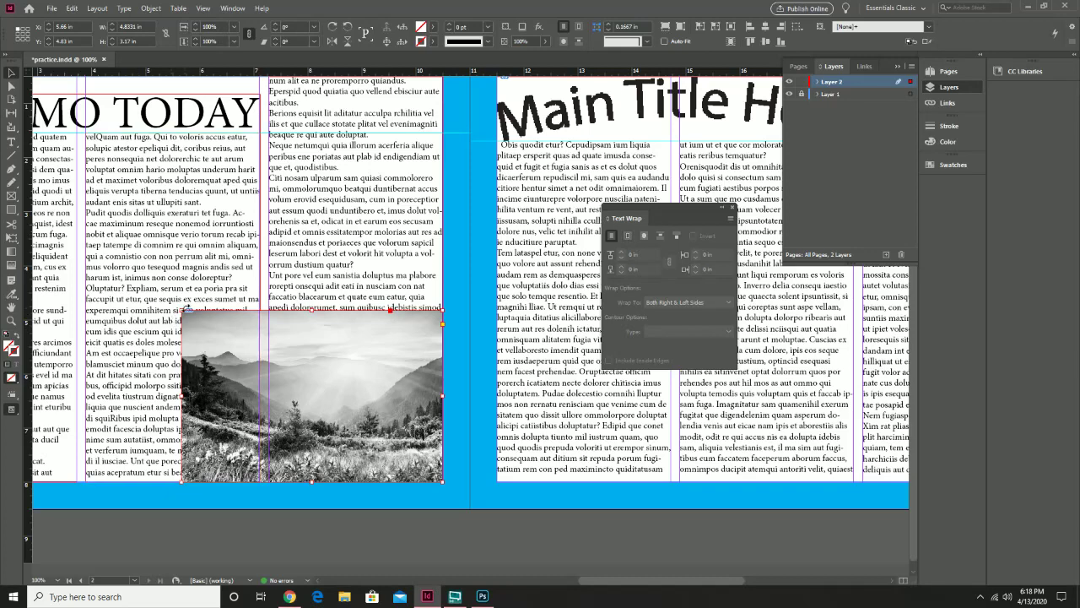
- Try several sizes for the landscape image's frame from its upper-left corner, ending at about 4.83 × 3.5 in
drag(185, 308, 163, 298)
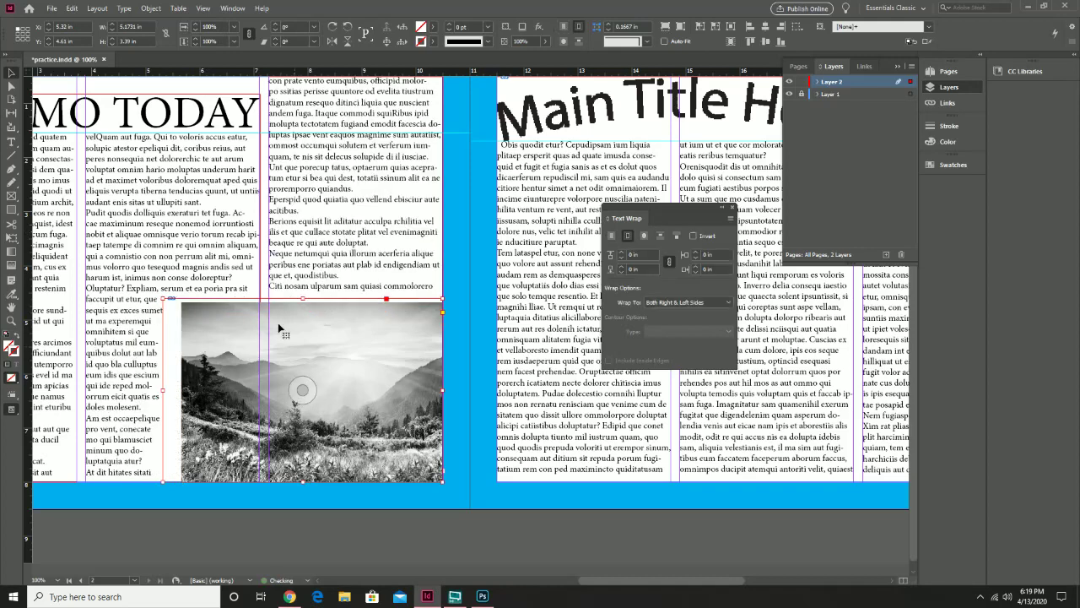
drag(163, 298, 215, 319)
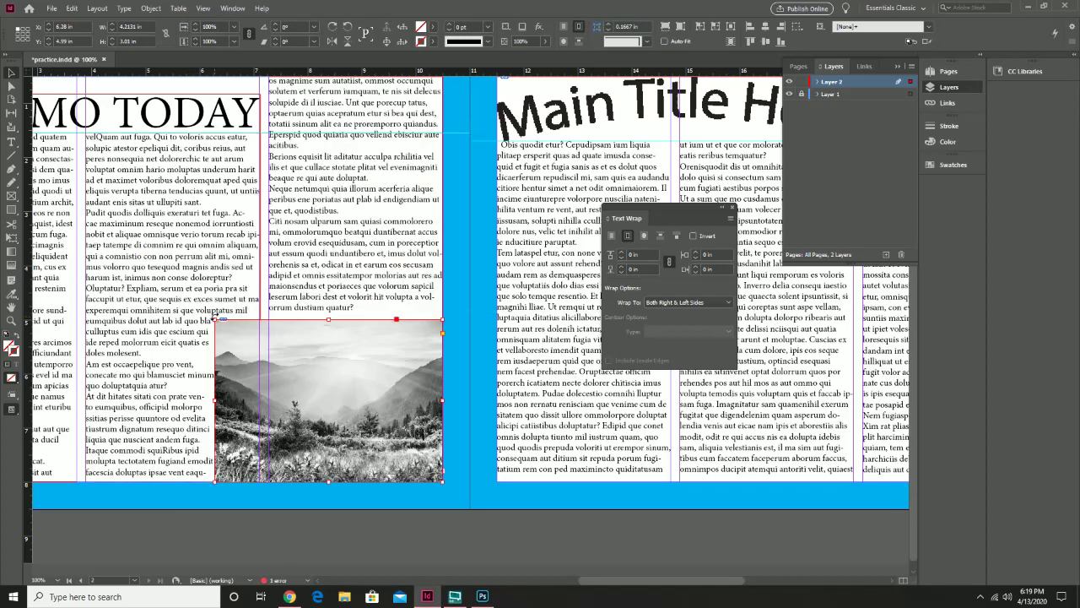
drag(218, 319, 183, 291)
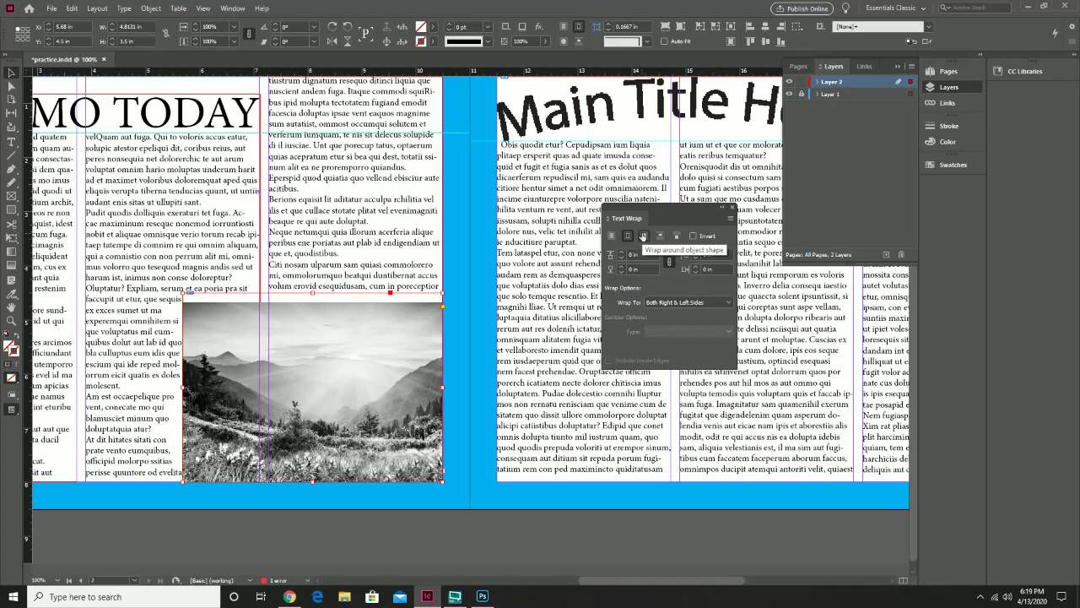
- Switch the landscape image's text wrap to follow the object shape and enlarge its frame to about 5.55 × 3.61 in
click(643, 236)
double_click(287, 305)
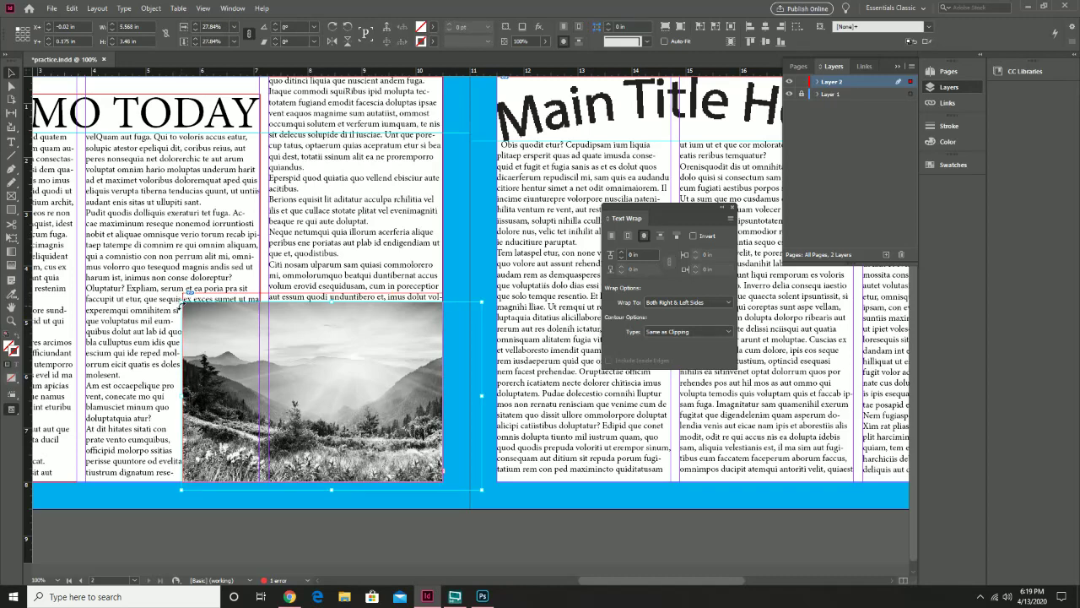
click(182, 298)
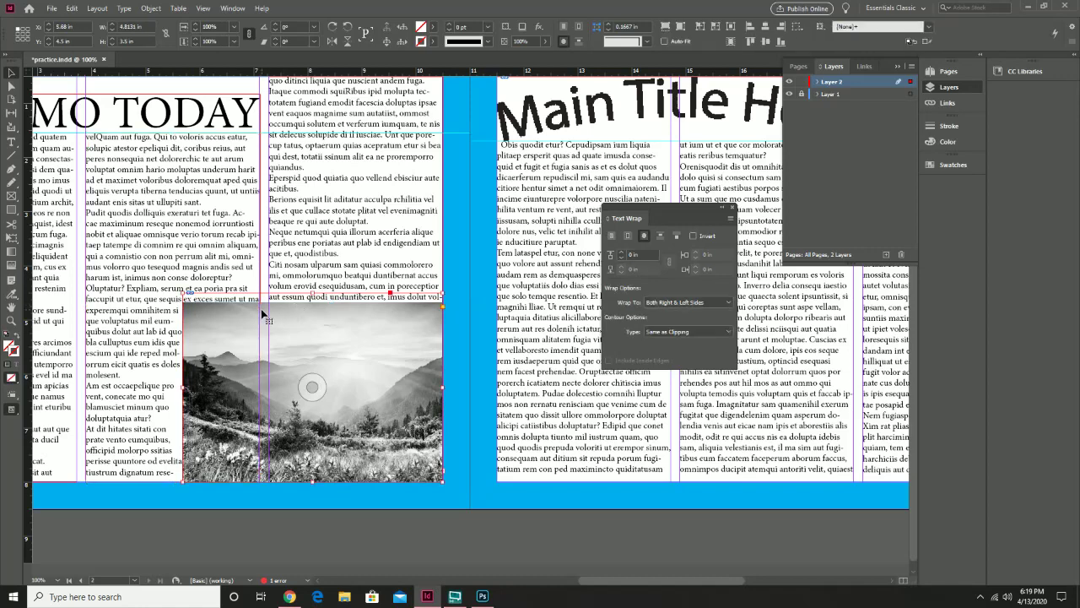
click(194, 297)
drag(183, 291, 145, 286)
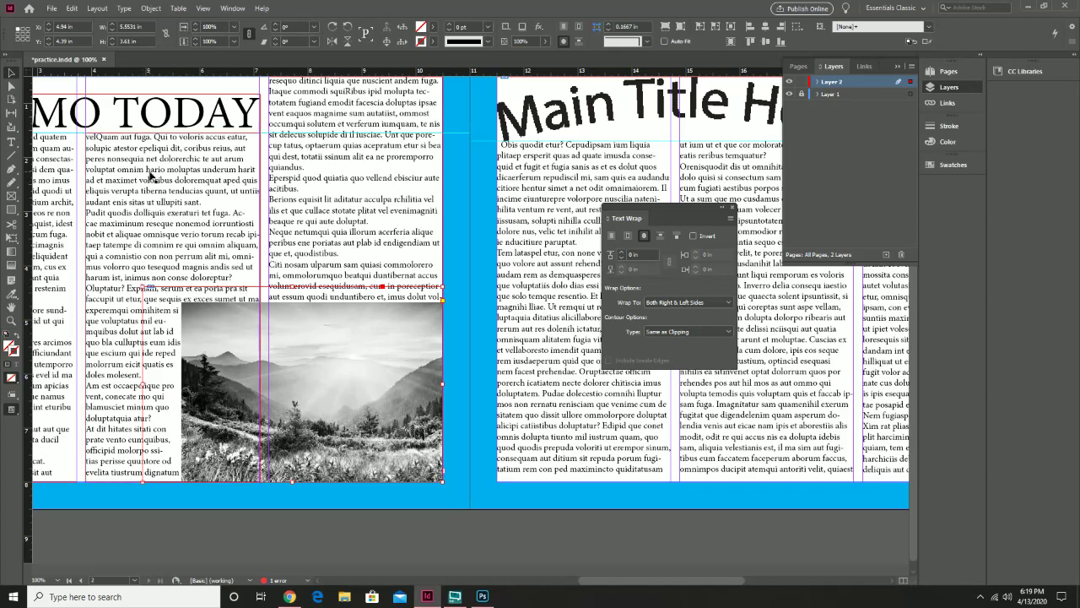
- Set the landscape image's wrap contour to Detect Edges with an offset of 0.1875 in
click(670, 331)
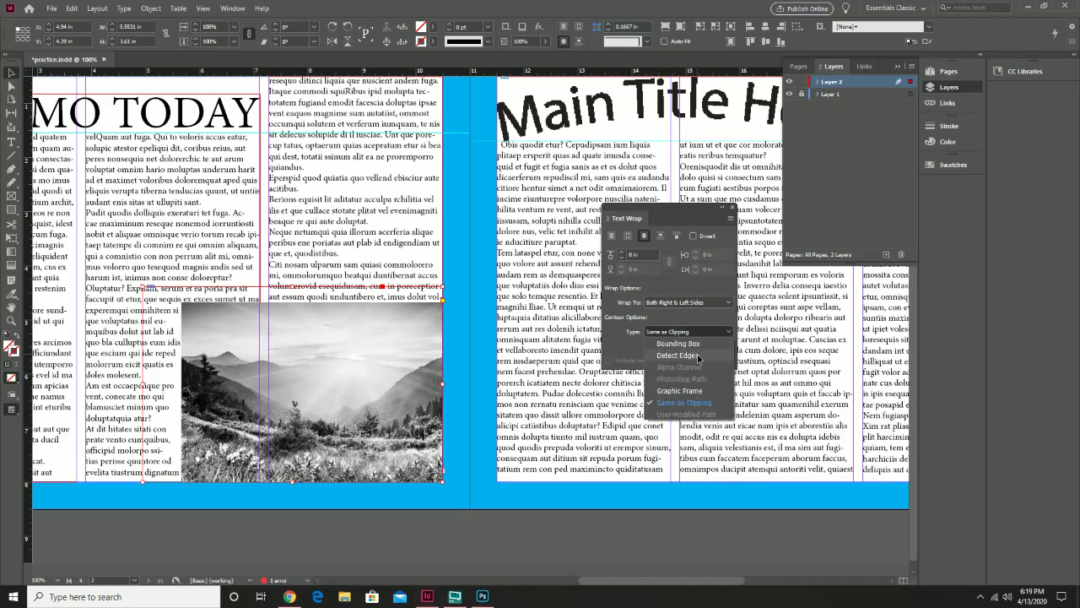
click(697, 357)
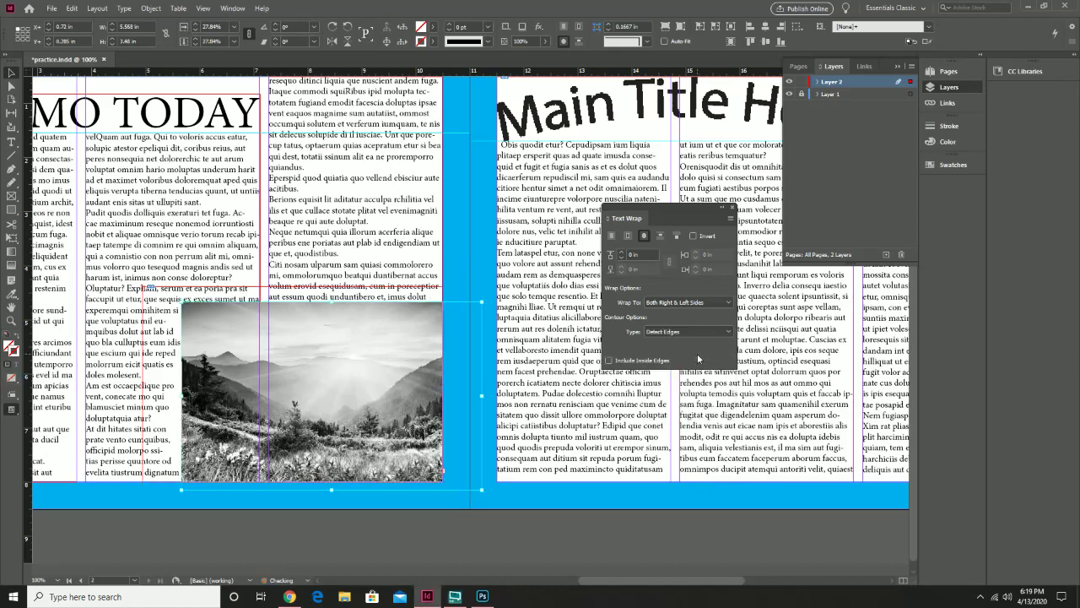
click(621, 255)
click(621, 255)
click(621, 254)
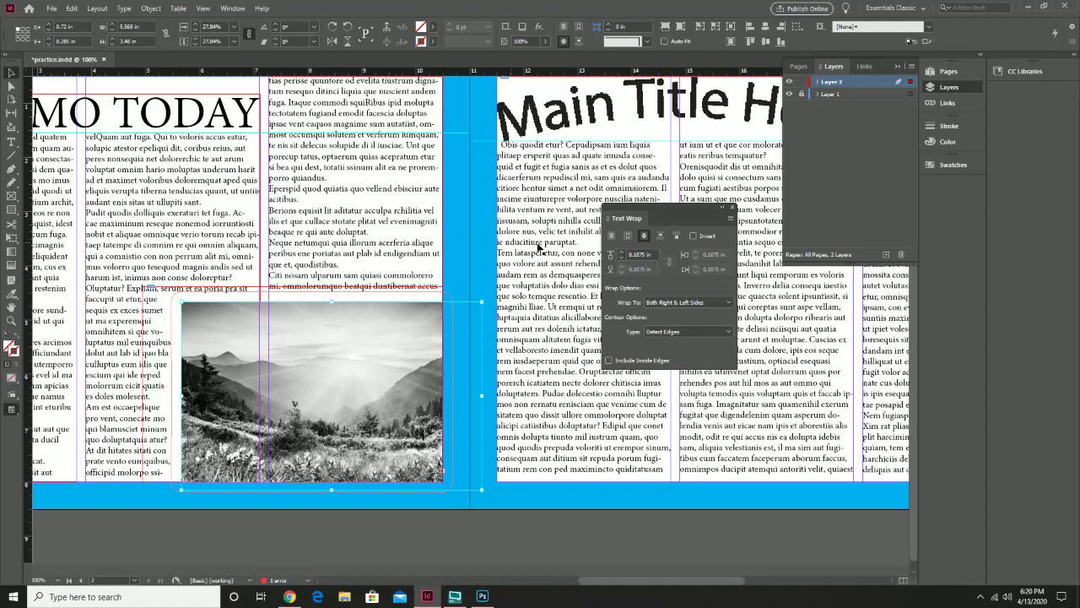
- Try a negative text wrap offset of about -0.375 in around the landscape image
click(629, 240)
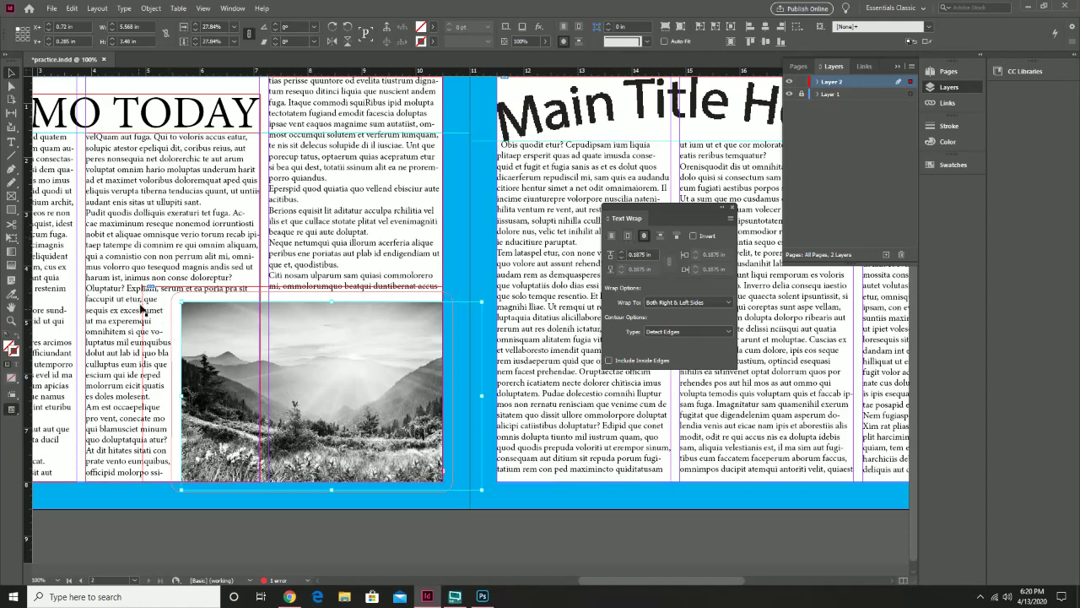
click(643, 237)
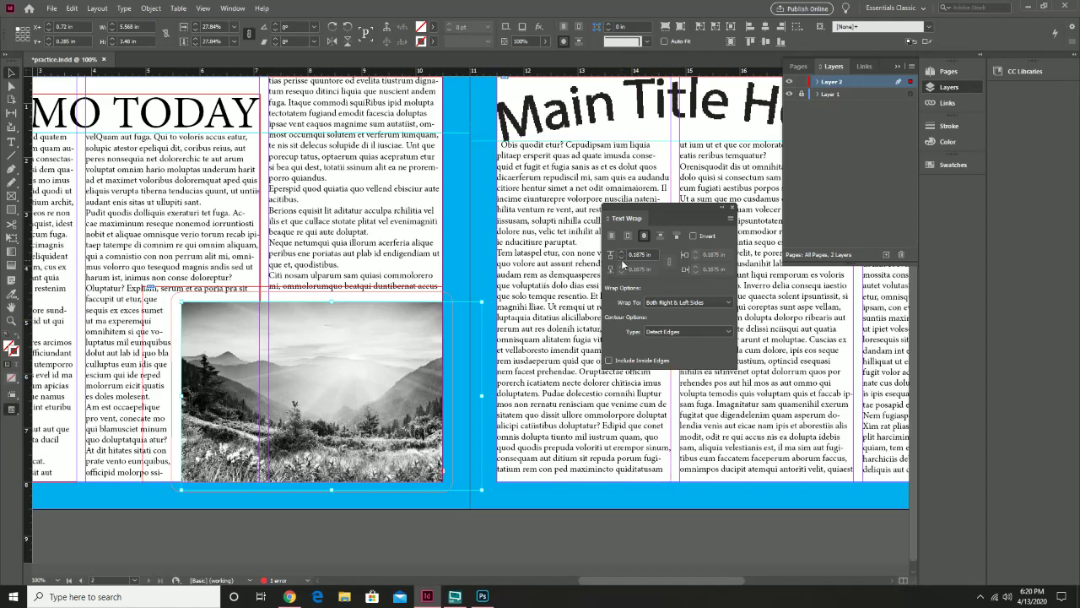
click(622, 257)
click(622, 257)
click(622, 258)
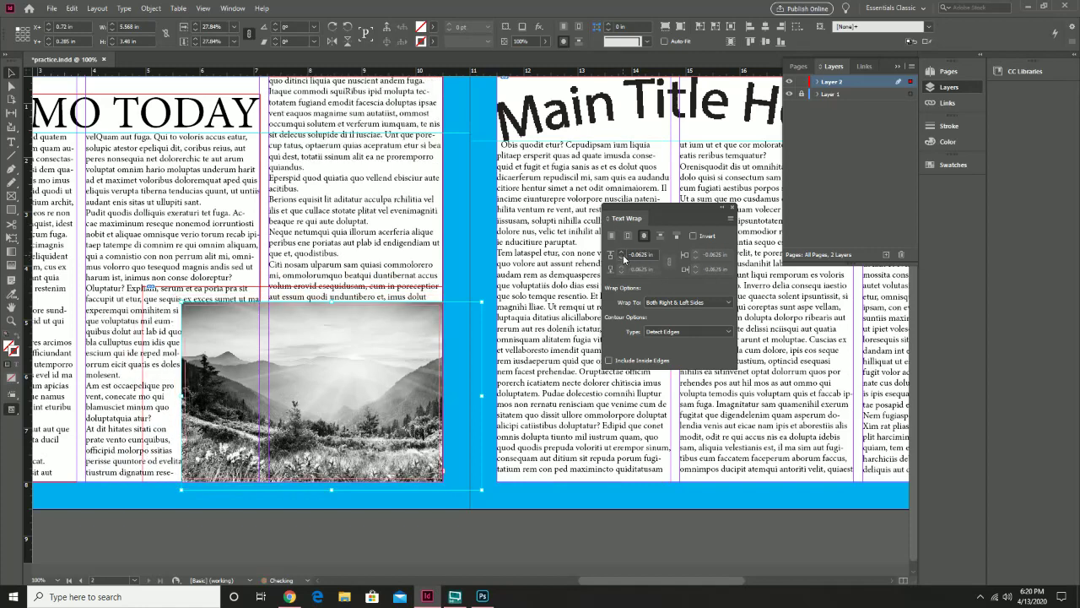
click(623, 258)
click(625, 259)
click(625, 259)
click(624, 259)
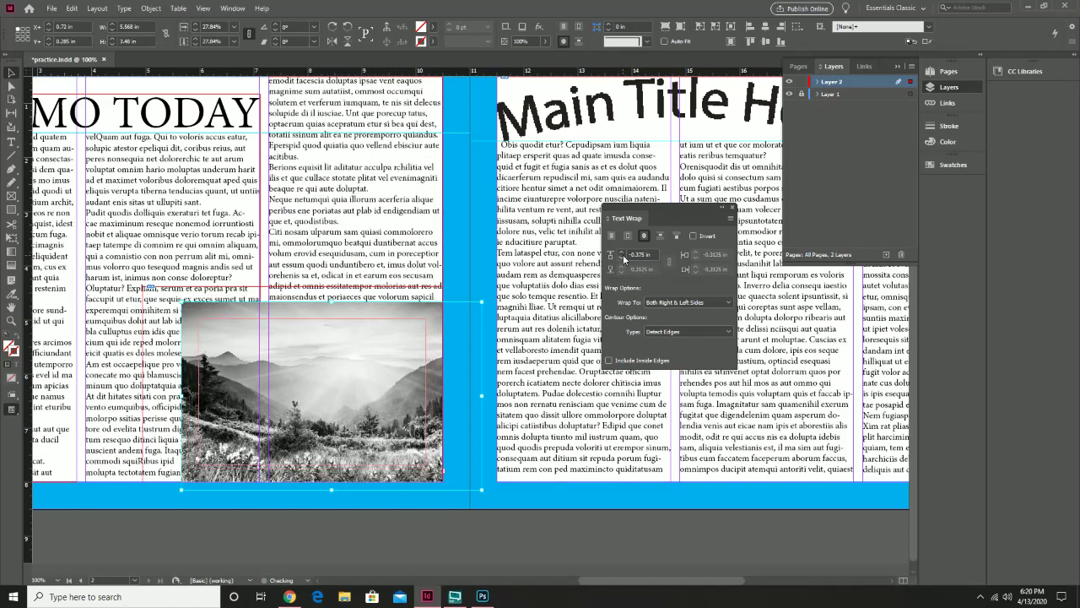
click(625, 259)
- Try a wrap offset of 0.25 in around the landscape image and return it to 0.1875 in
click(623, 252)
click(623, 252)
click(623, 253)
click(623, 253)
click(624, 254)
click(623, 252)
click(623, 252)
click(623, 252)
click(623, 253)
click(623, 252)
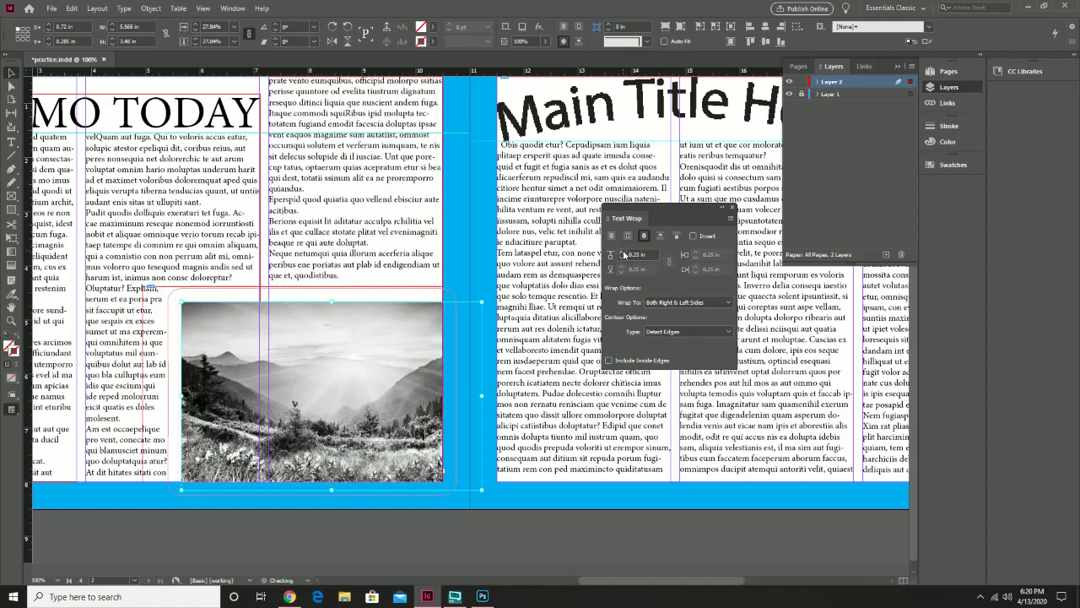
click(622, 259)
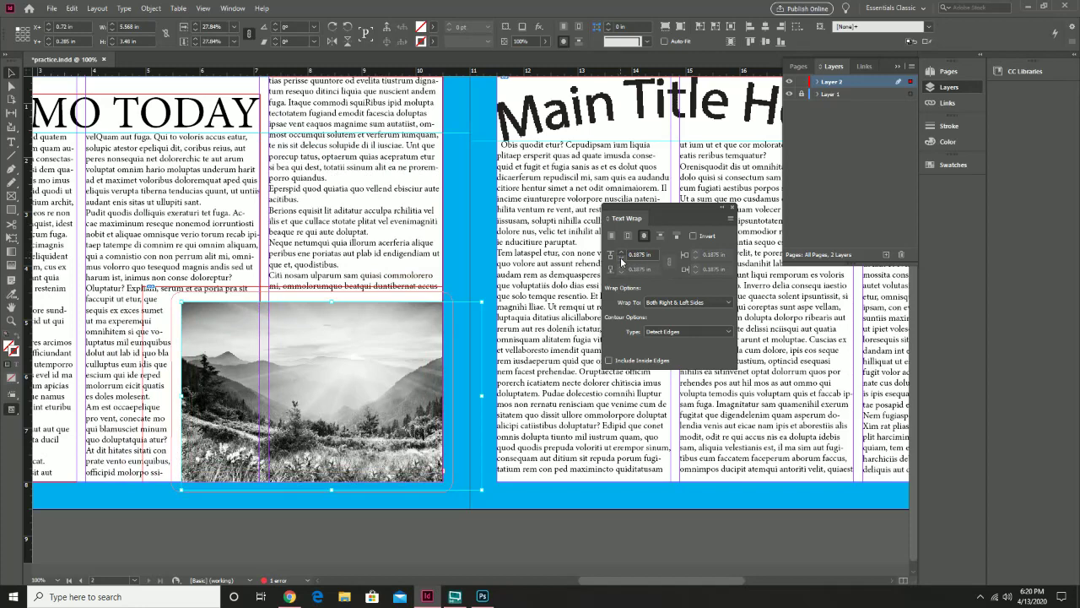
- Close the text wrap settings and move the ID DEMO TODAY title frame up to page 1's top margin
click(232, 8)
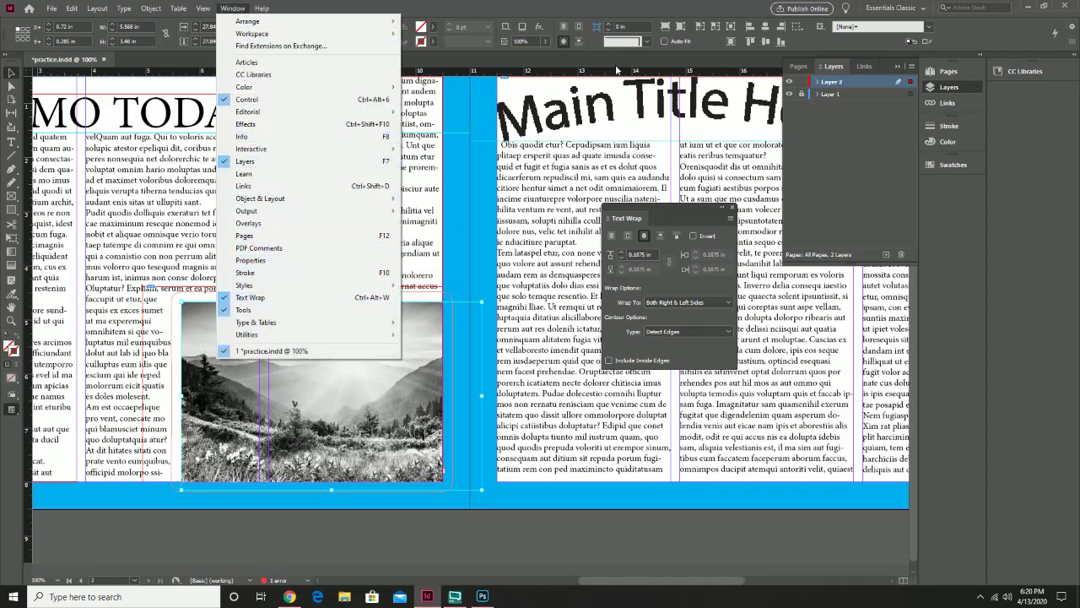
click(518, 5)
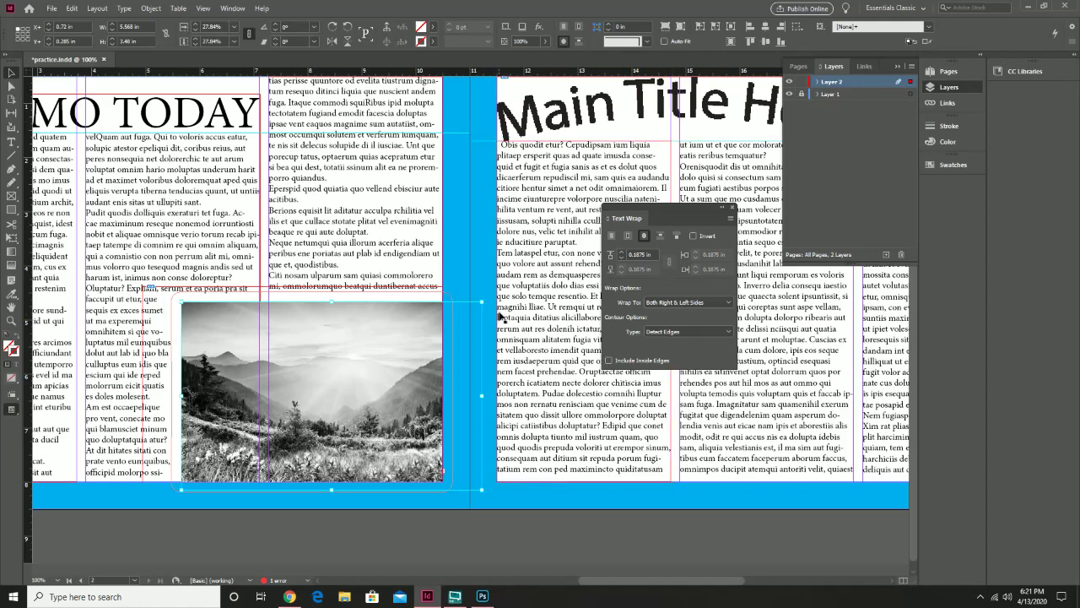
drag(251, 246, 482, 277)
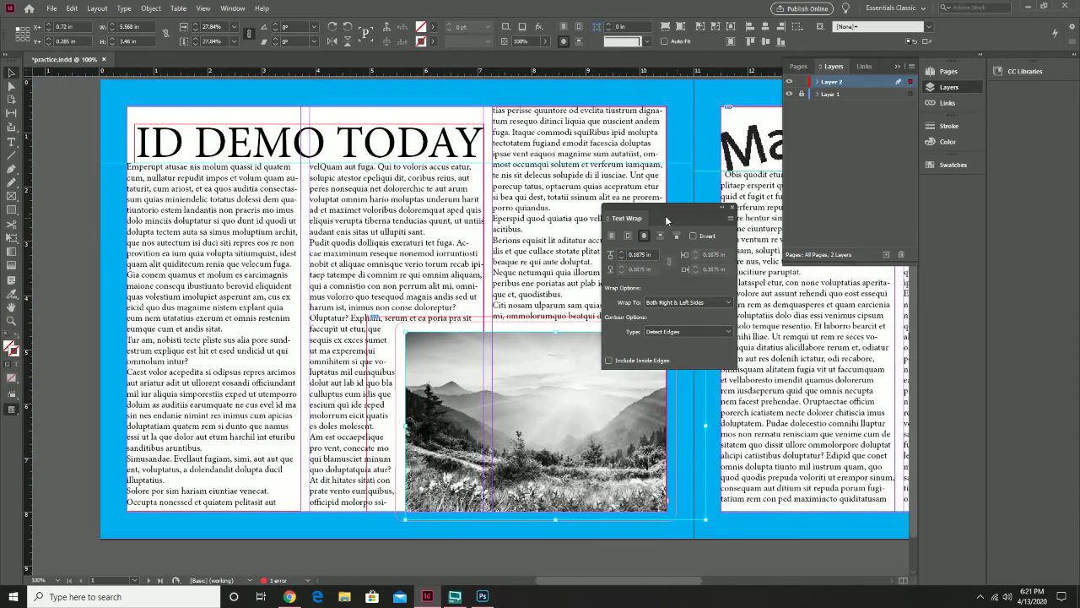
click(729, 206)
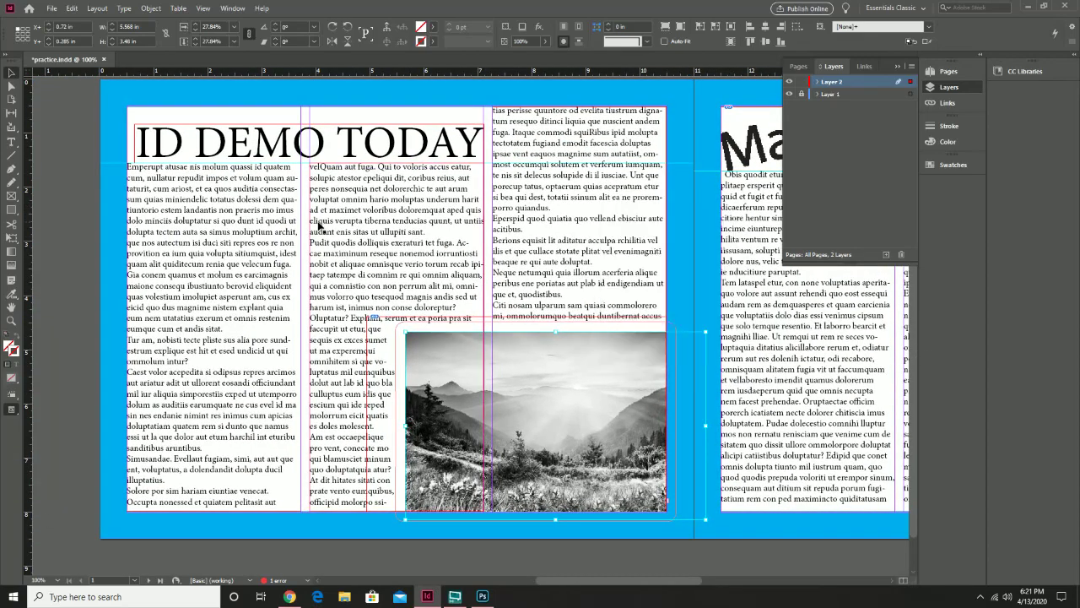
click(207, 156)
drag(209, 147, 209, 131)
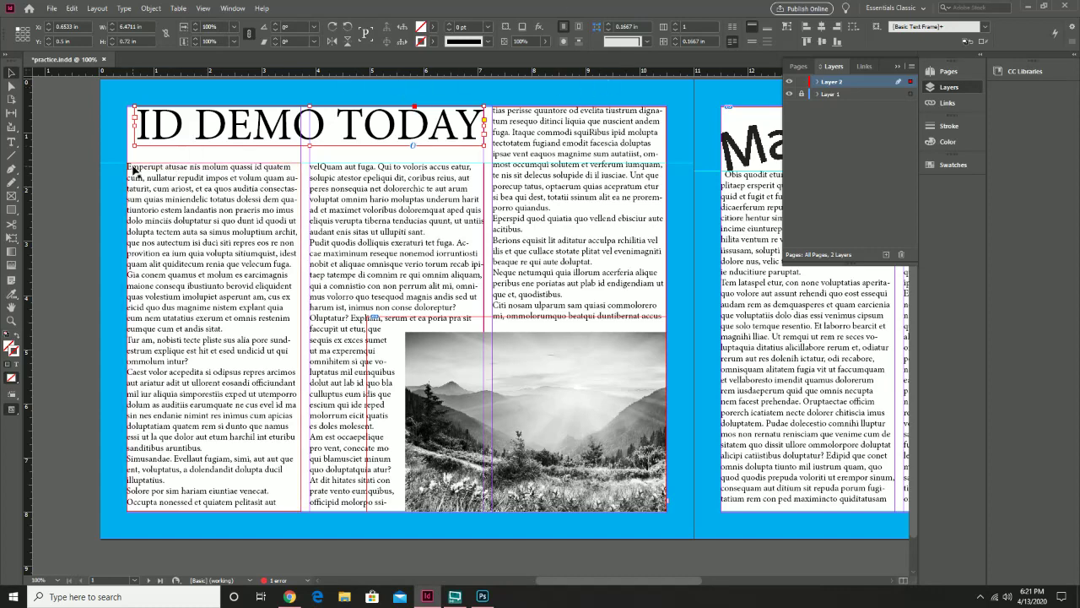
- Give the first paragraph in page 1's first column a one-character drop cap spanning 2 lines
double_click(132, 169)
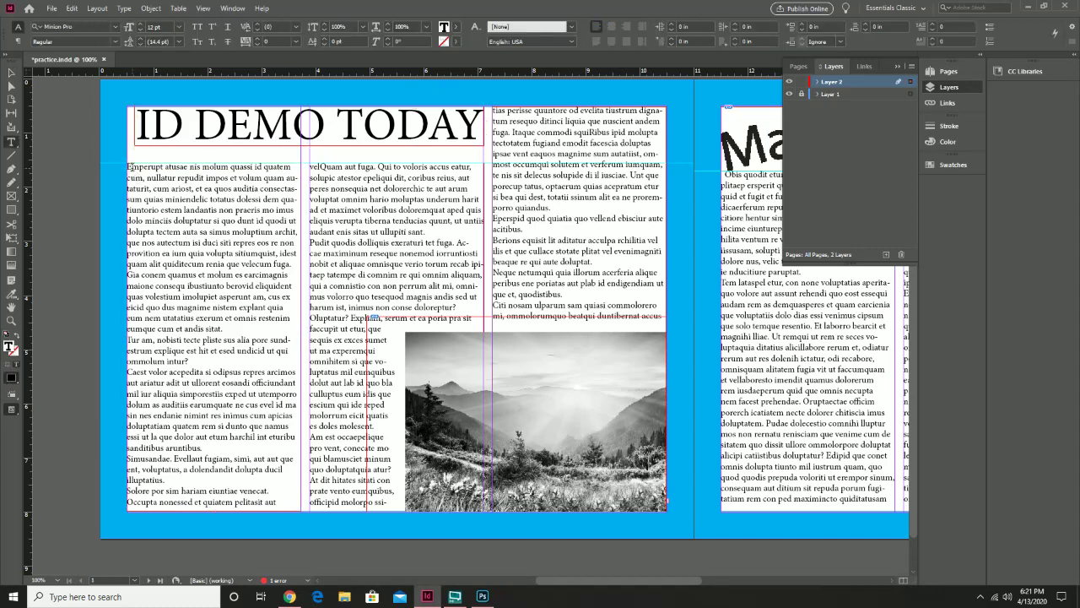
drag(131, 167, 115, 173)
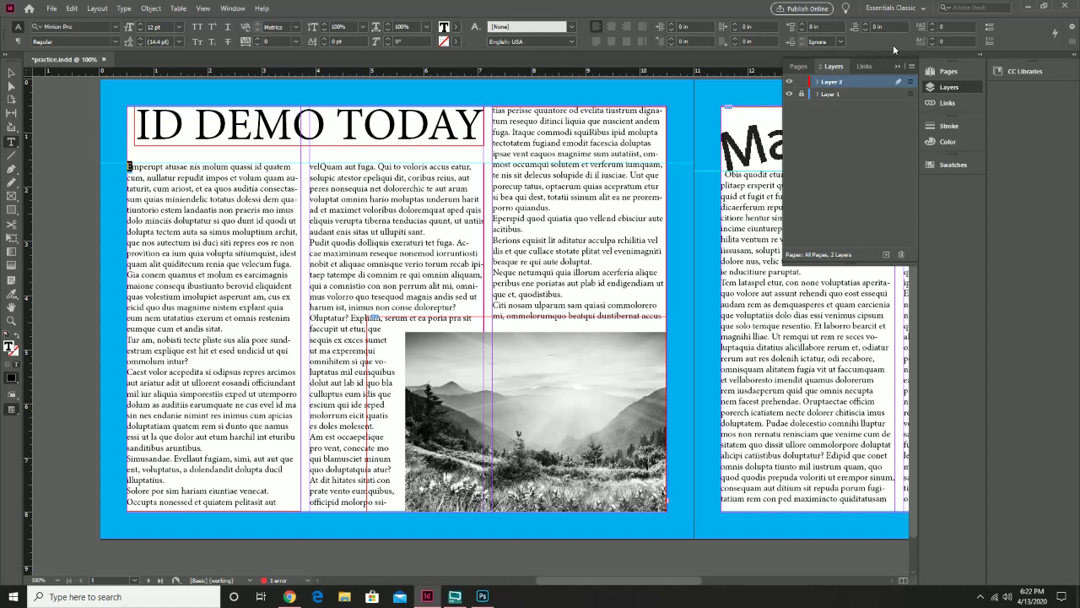
click(240, 9)
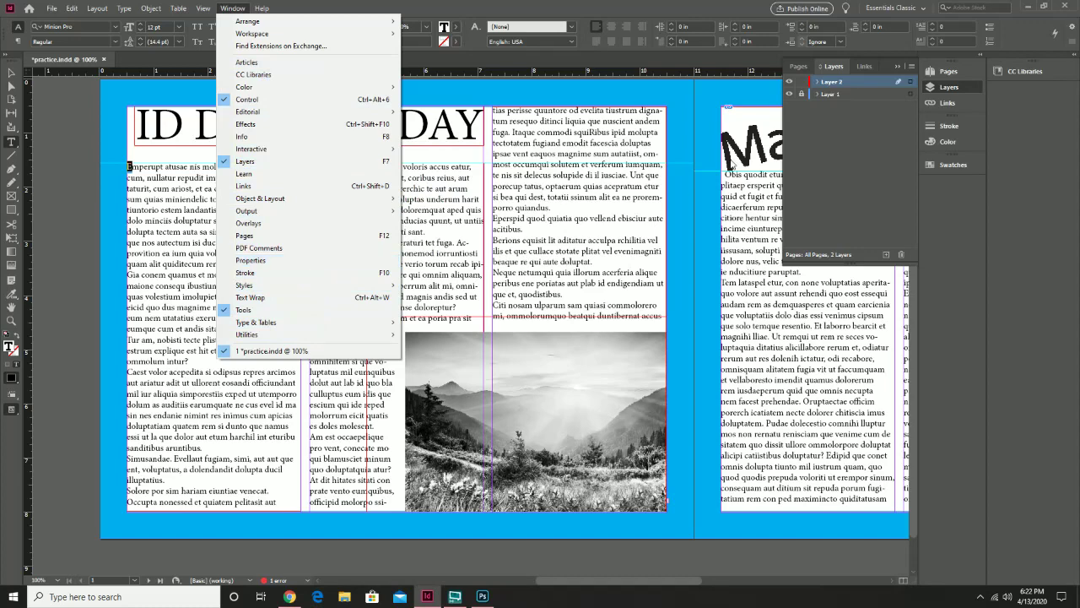
click(880, 42)
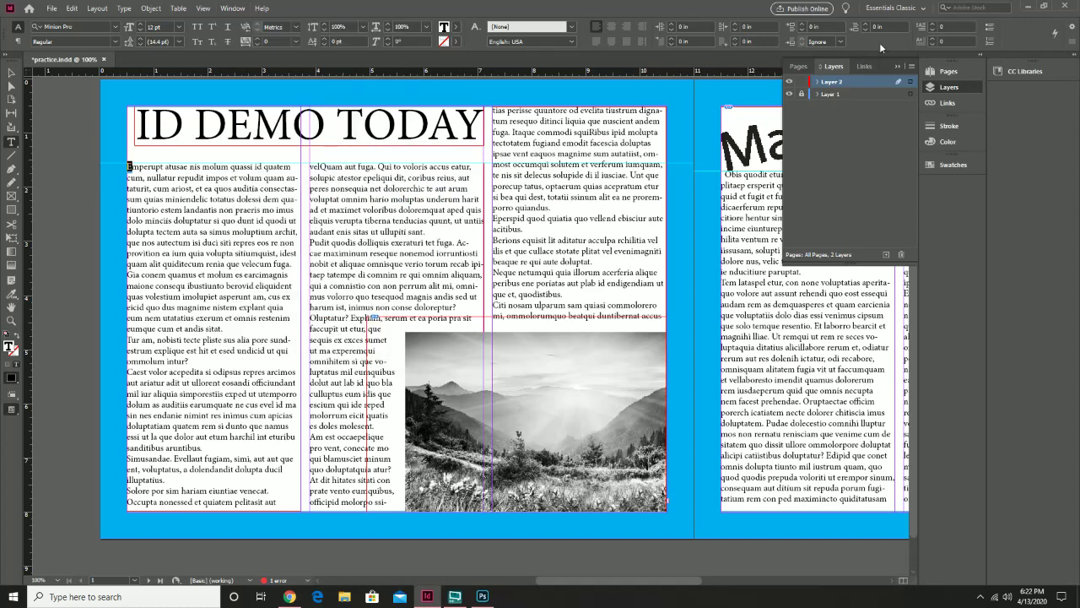
click(932, 25)
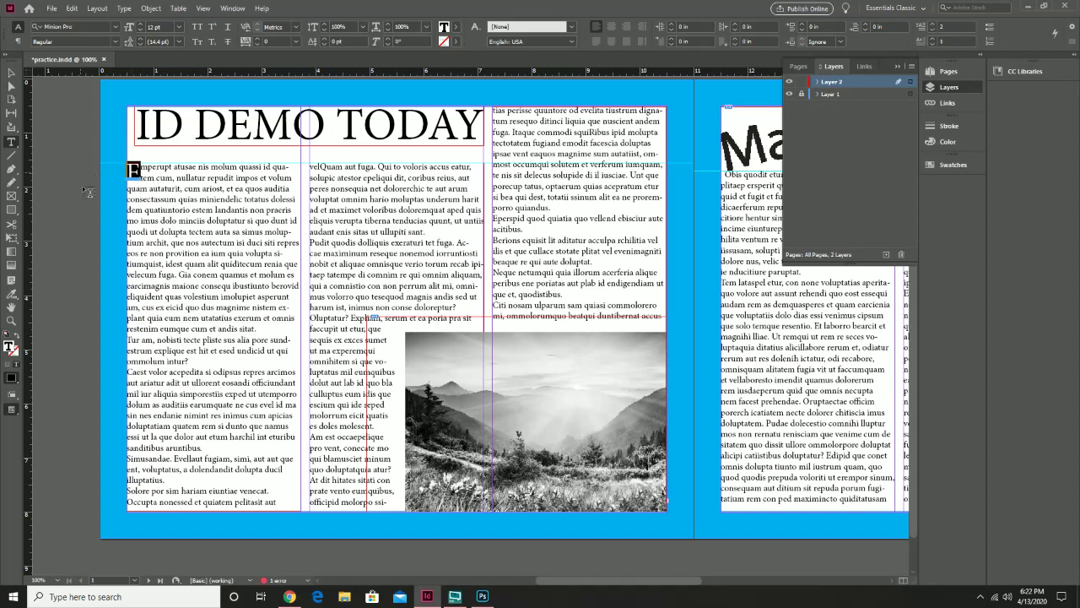
key(Escape)
click(125, 243)
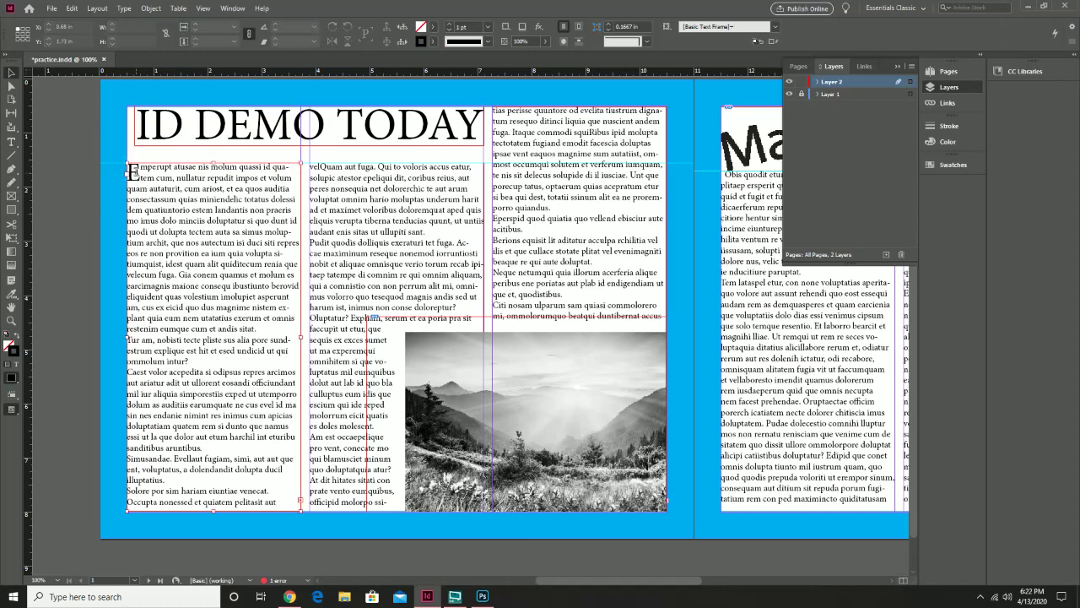
- Try replacing the first paragraph's drop cap with an initial E enlarged to 24 pt, and undo the size change
double_click(136, 176)
drag(140, 173, 125, 173)
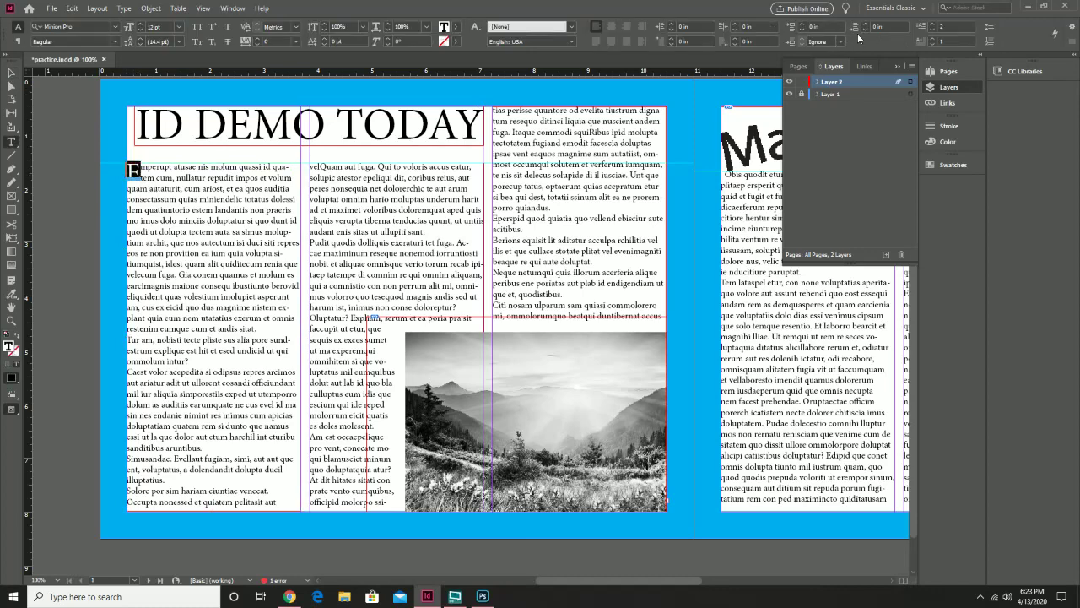
click(932, 29)
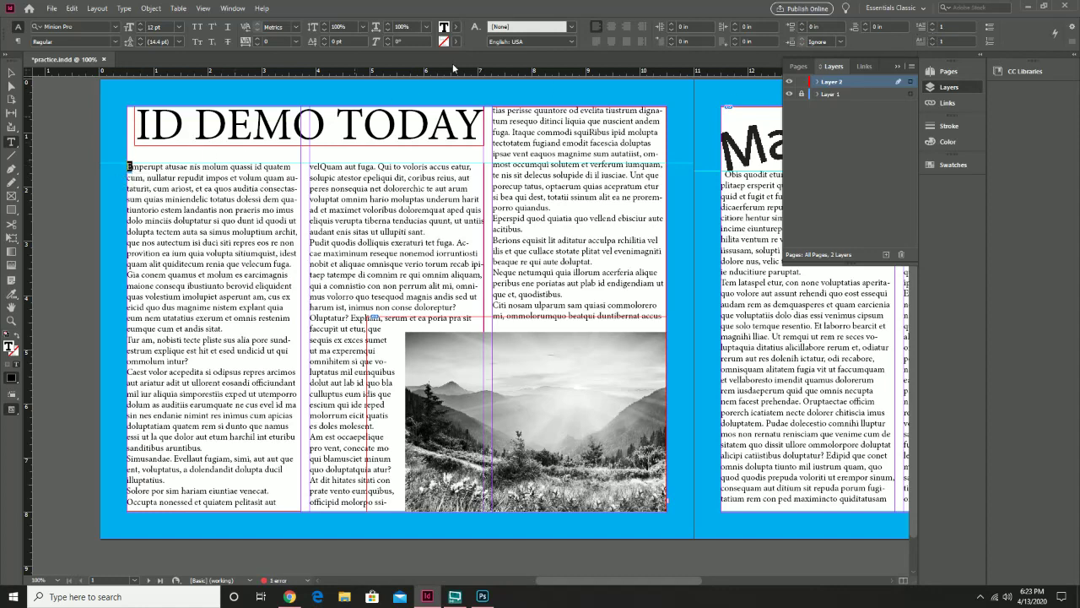
click(178, 28)
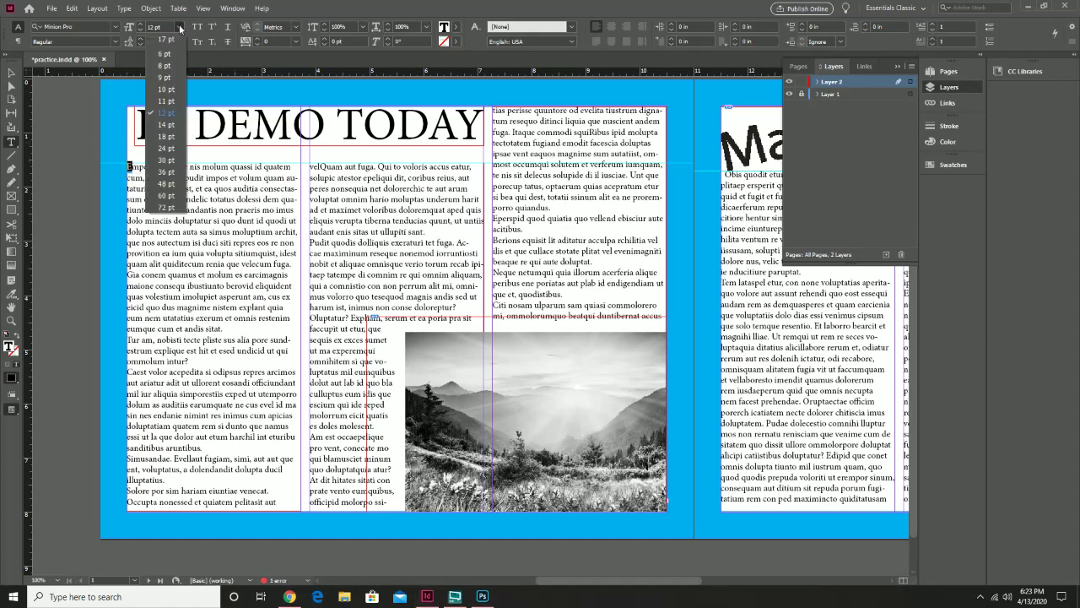
click(166, 149)
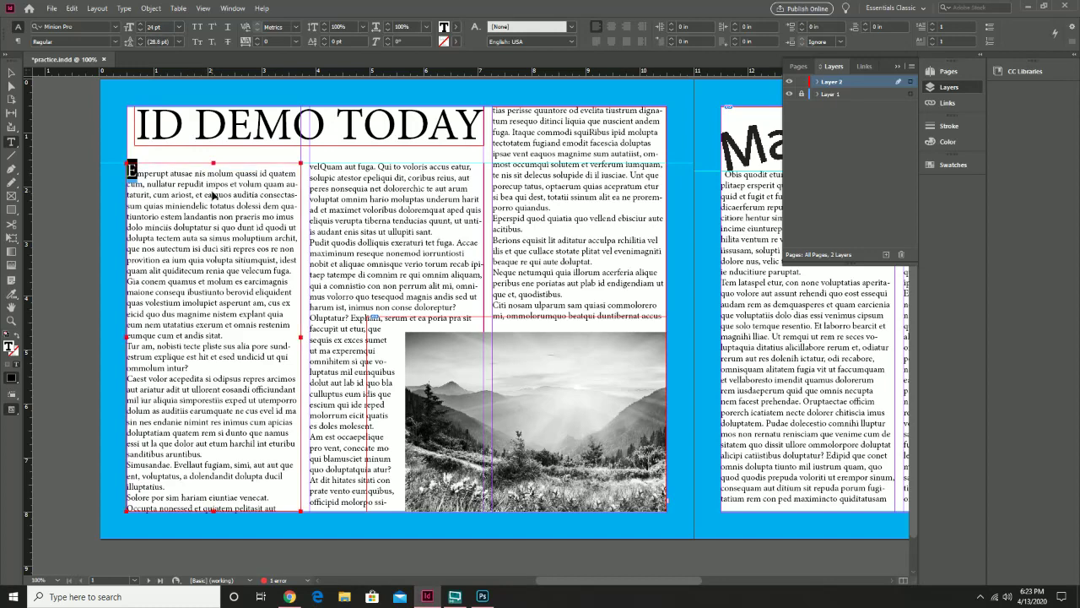
key(ctrl+z)
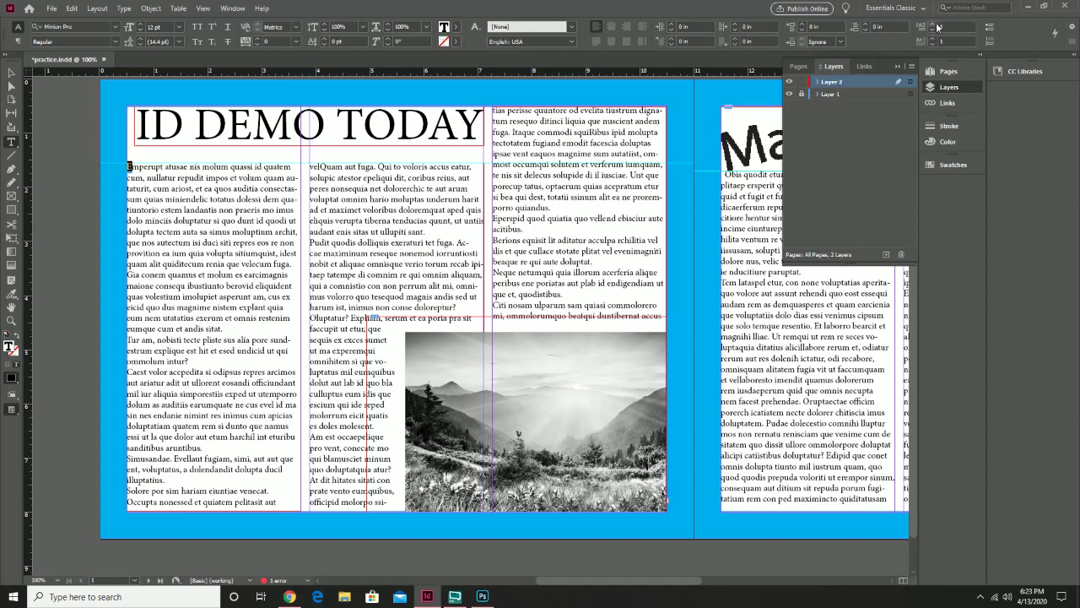
- Give the first paragraph in page 1's first column a drop cap spanning 3 lines
click(933, 23)
click(934, 23)
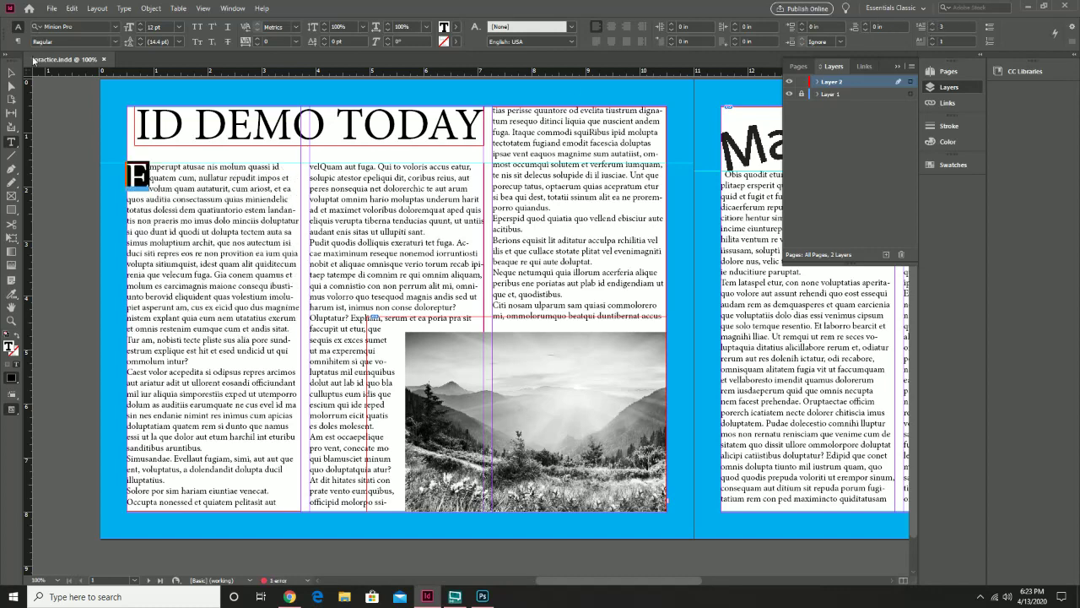
click(11, 73)
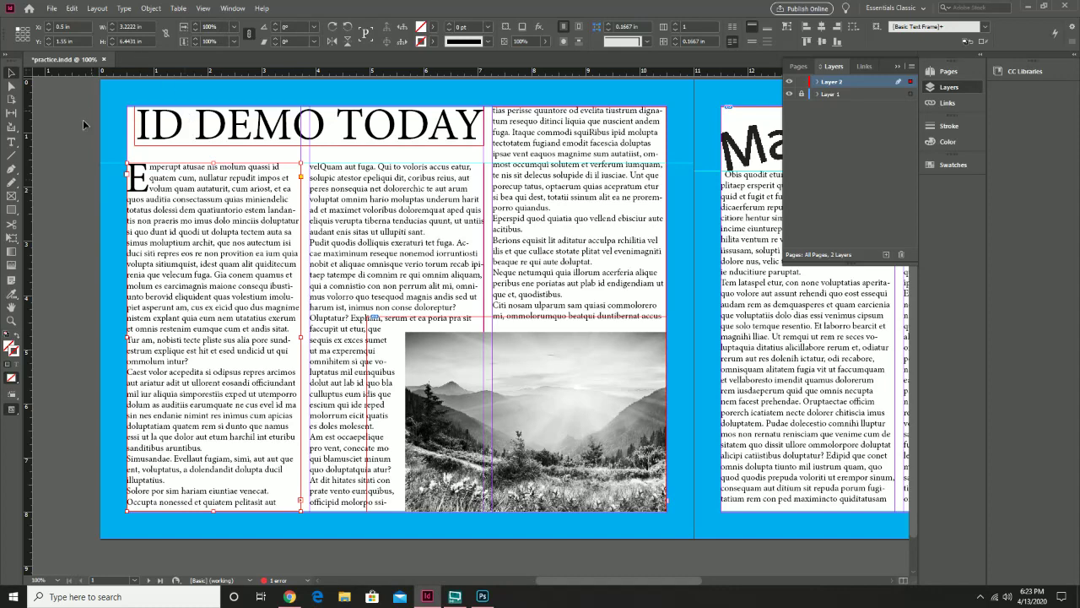
- Draw a horizontal line about 6.47 in long beneath the ID DEMO TODAY title and set its stroke weight to 5 pt
click(11, 157)
drag(136, 151, 486, 162)
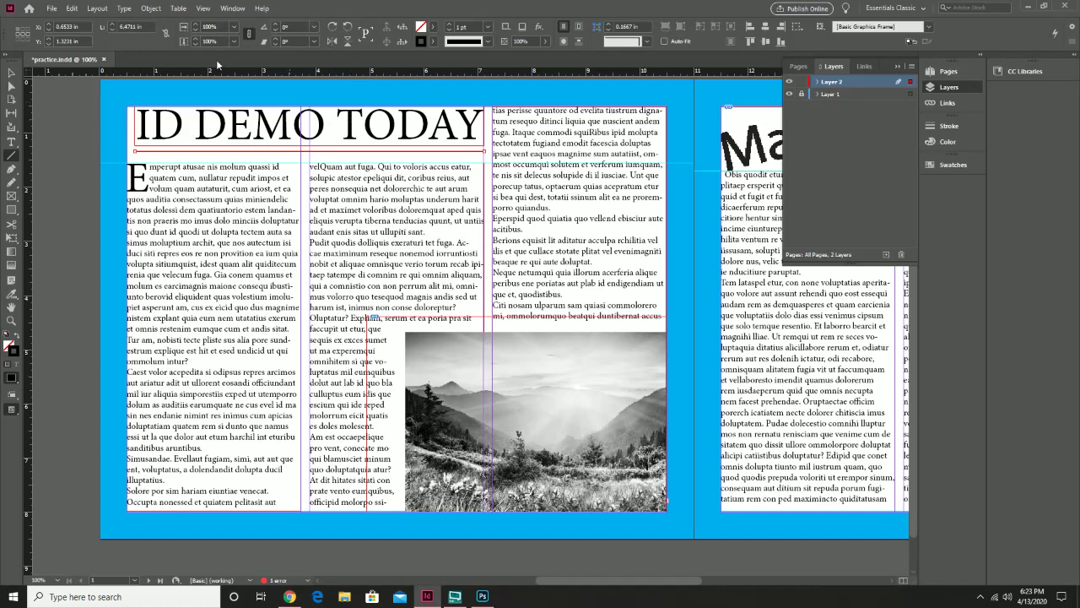
click(11, 73)
click(449, 24)
click(449, 23)
click(450, 24)
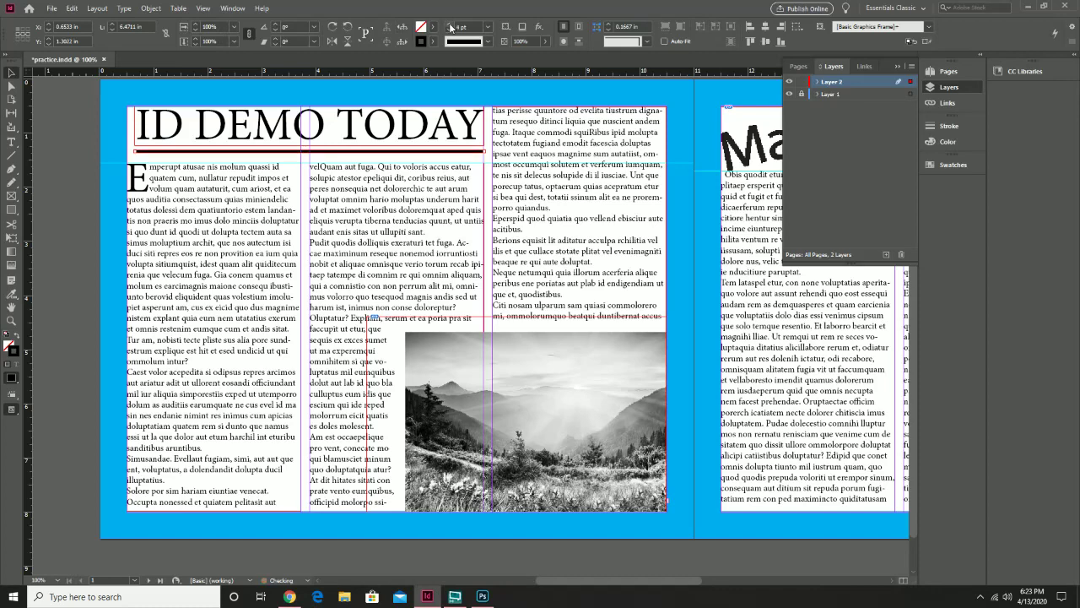
click(450, 24)
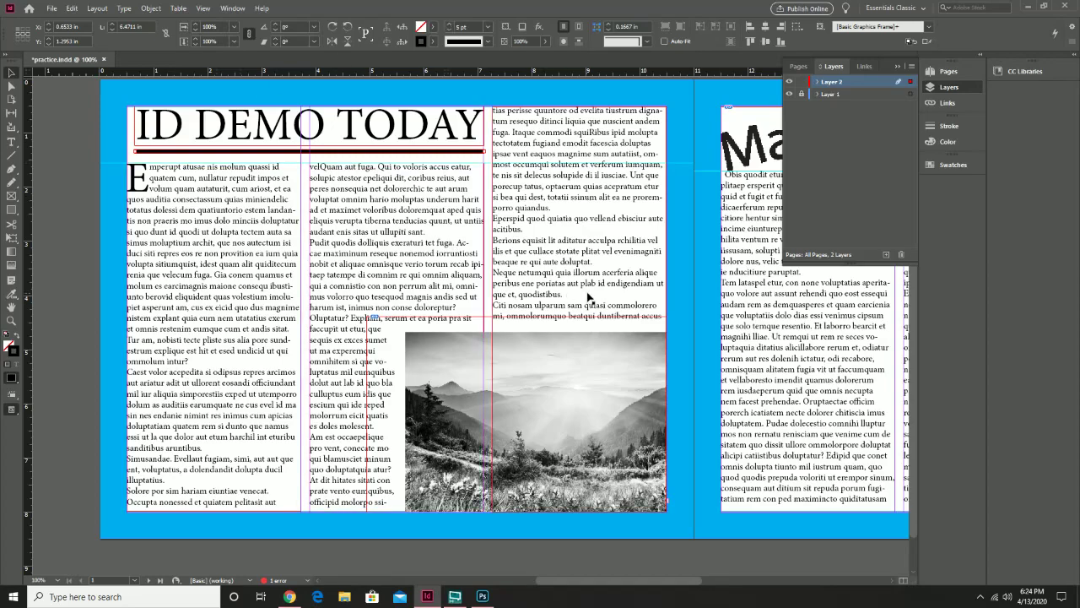
- Check the third-column text frames on pages 1 and 2 for overset text
scroll(588, 284, right, 2)
key(z)
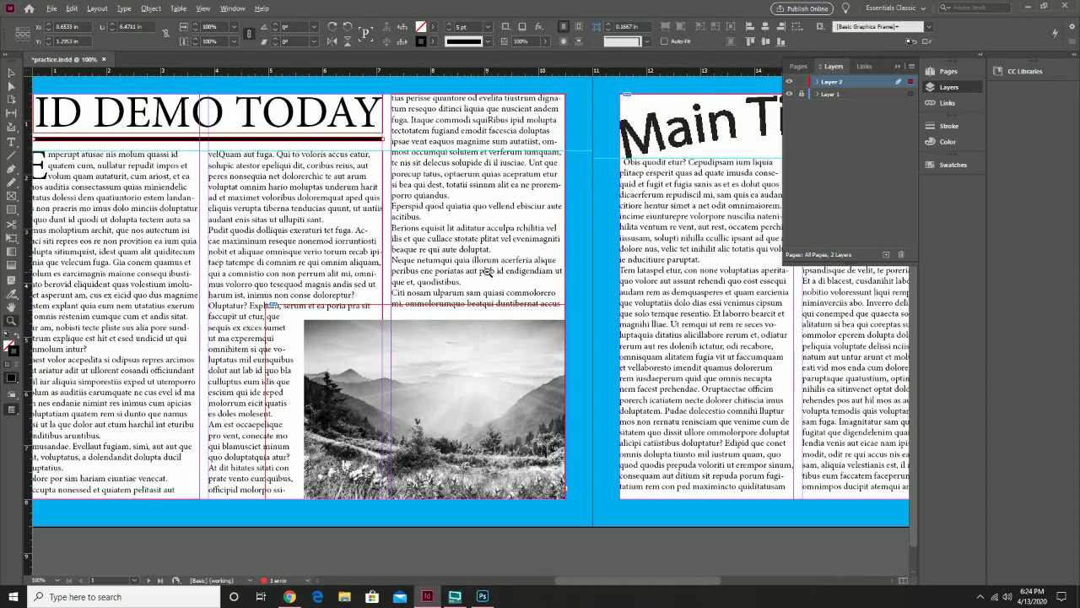
alt+click(487, 272)
scroll(544, 245, right, 2)
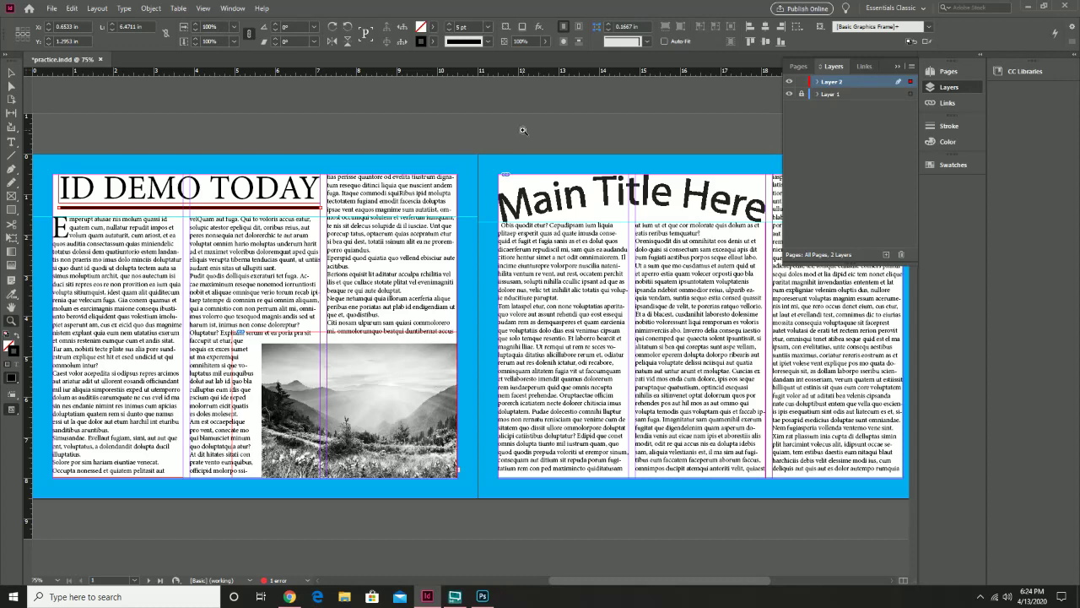
click(11, 72)
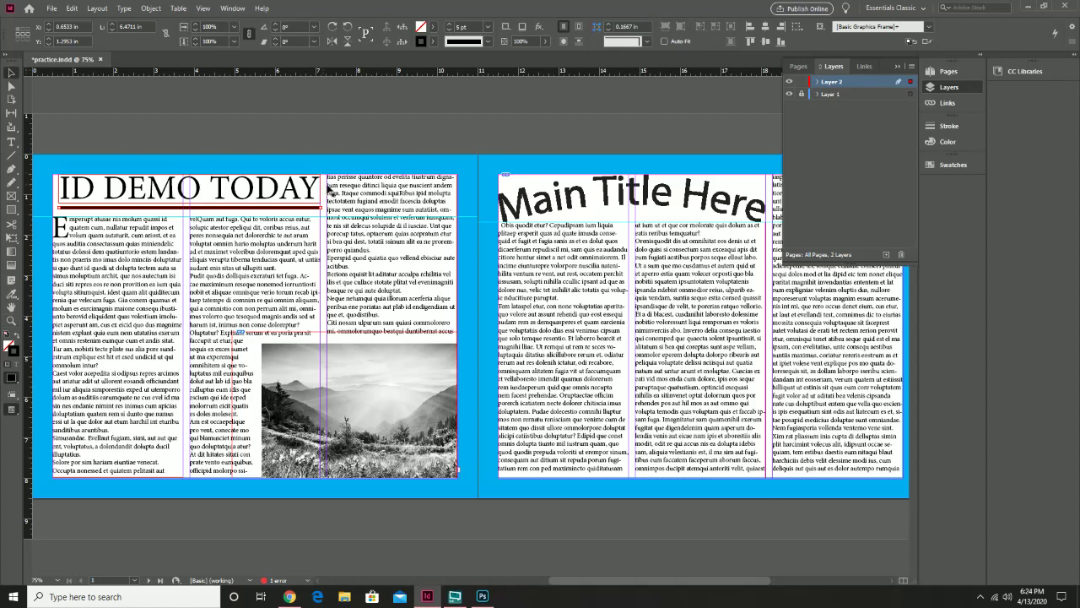
click(409, 266)
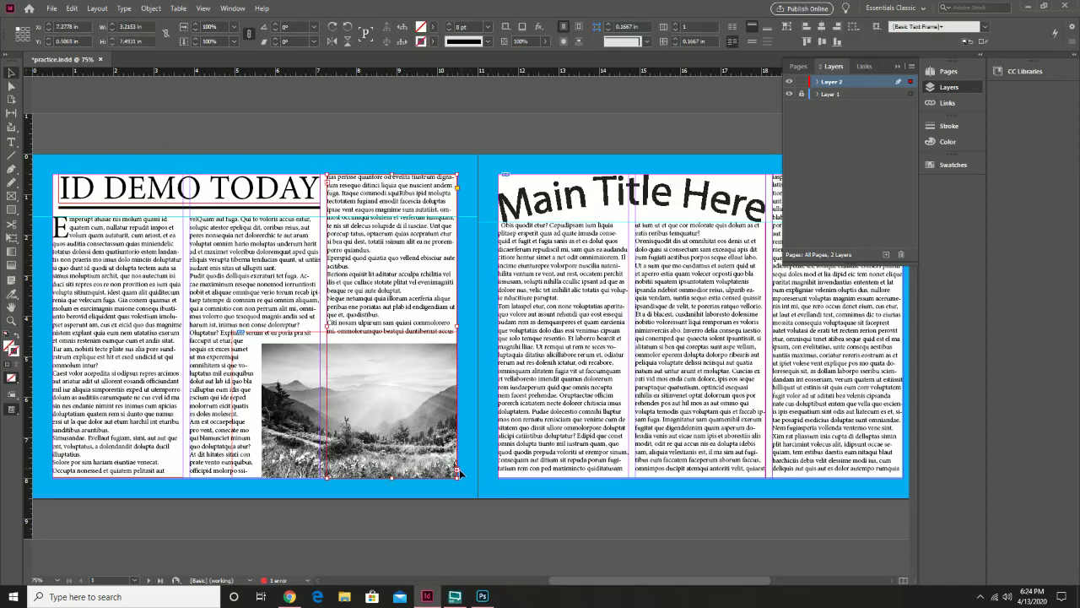
key(z)
click(296, 437)
scroll(296, 437, right, 10)
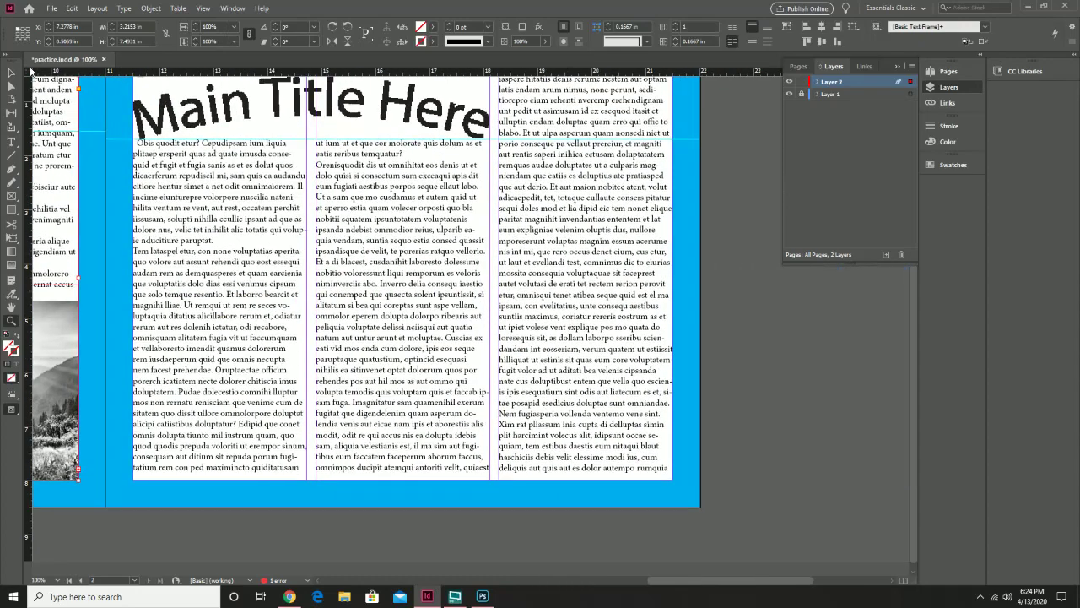
click(11, 72)
click(630, 339)
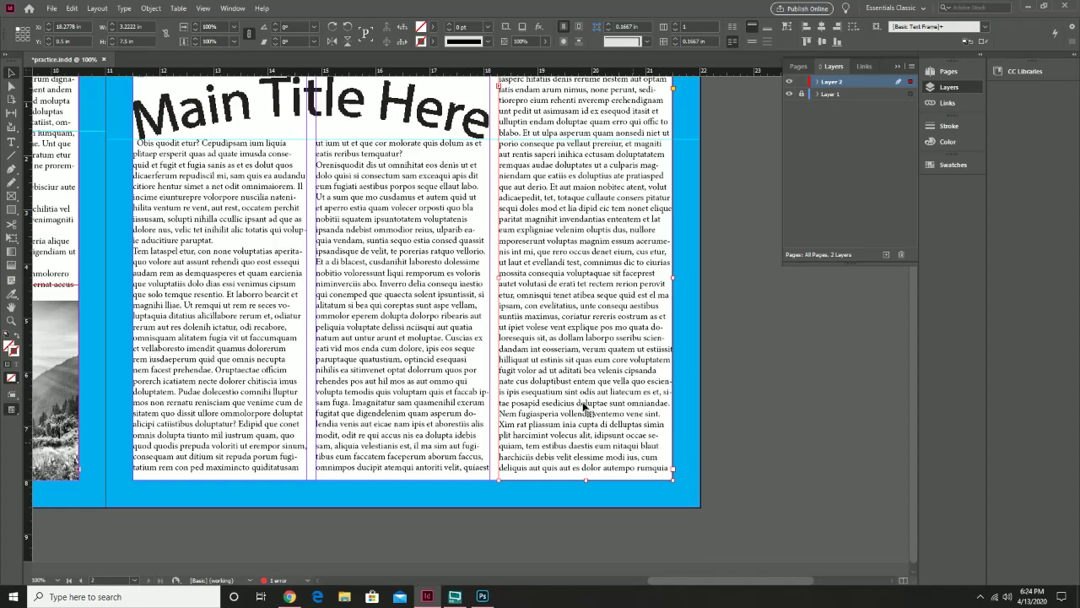
scroll(177, 310, left, 8)
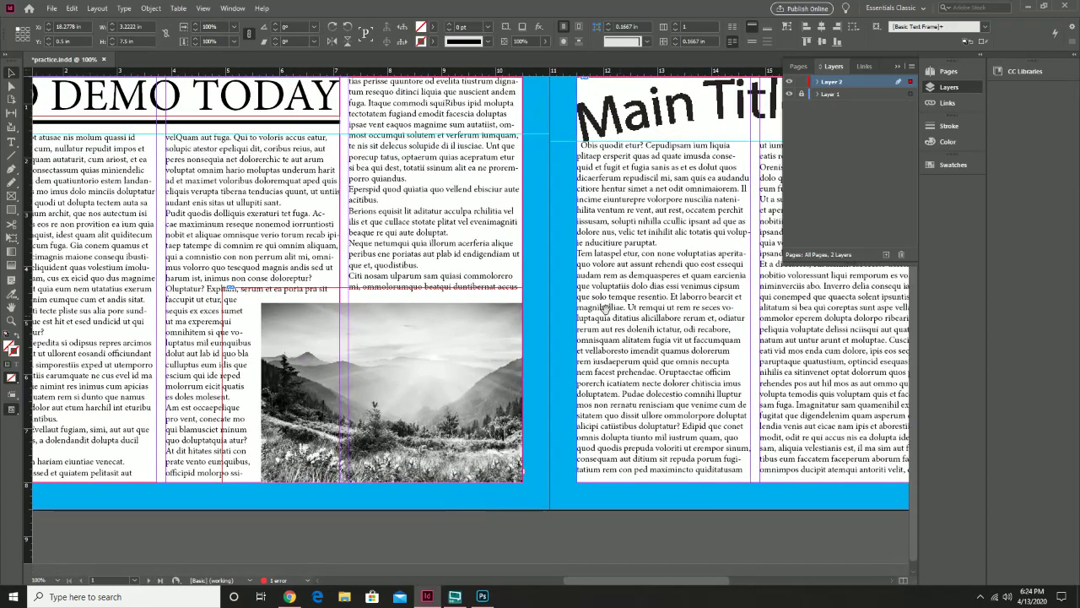
- Open the story in page 1's third column in the Story Editor, with the cursor in its last paragraph
click(496, 264)
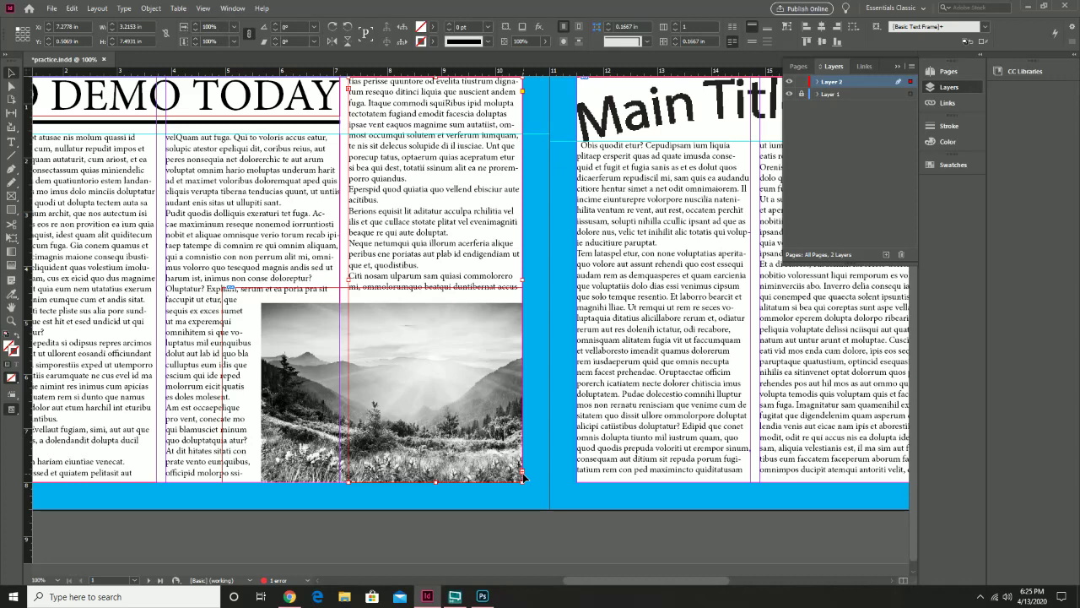
double_click(510, 283)
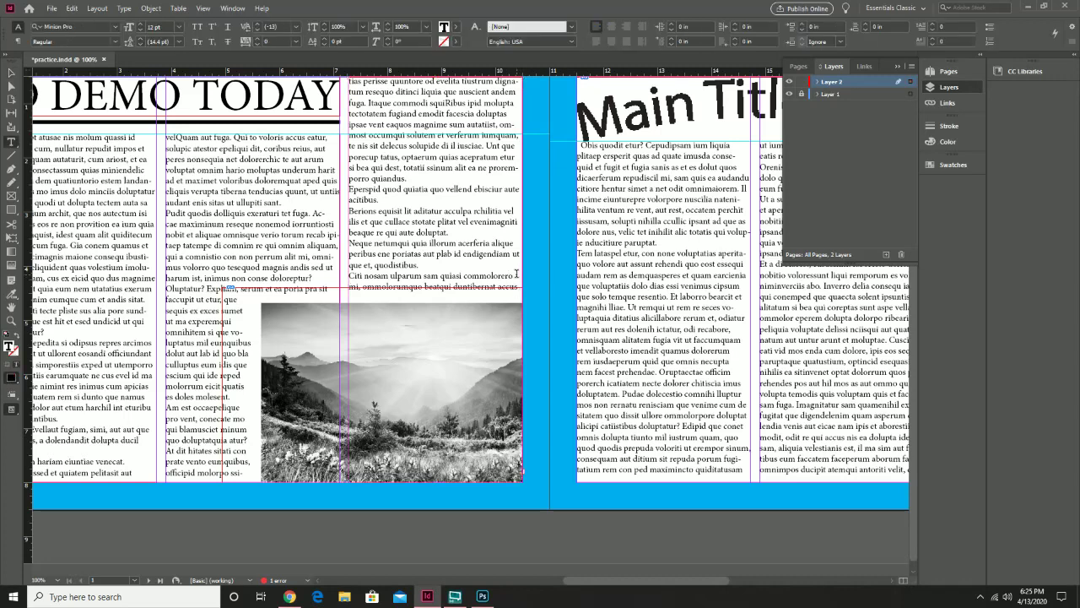
right_click(515, 275)
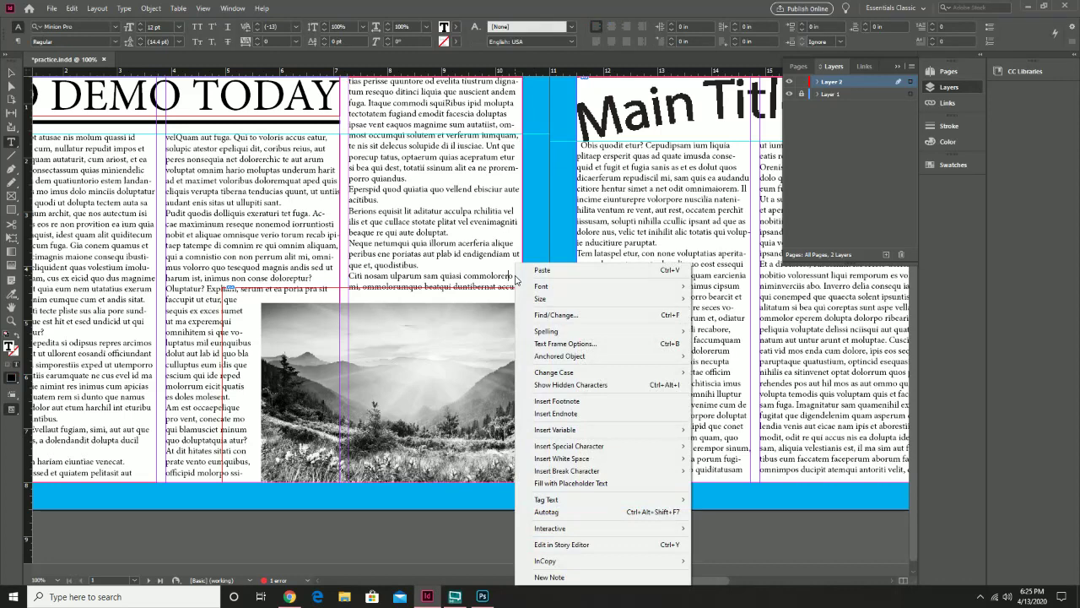
mouse_move(595, 471)
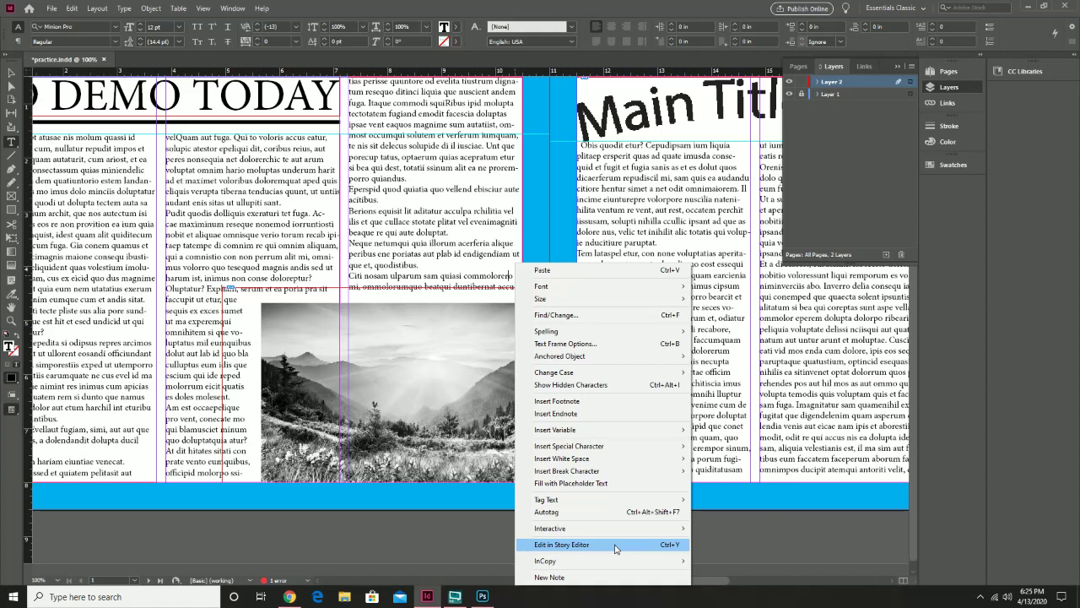
click(616, 546)
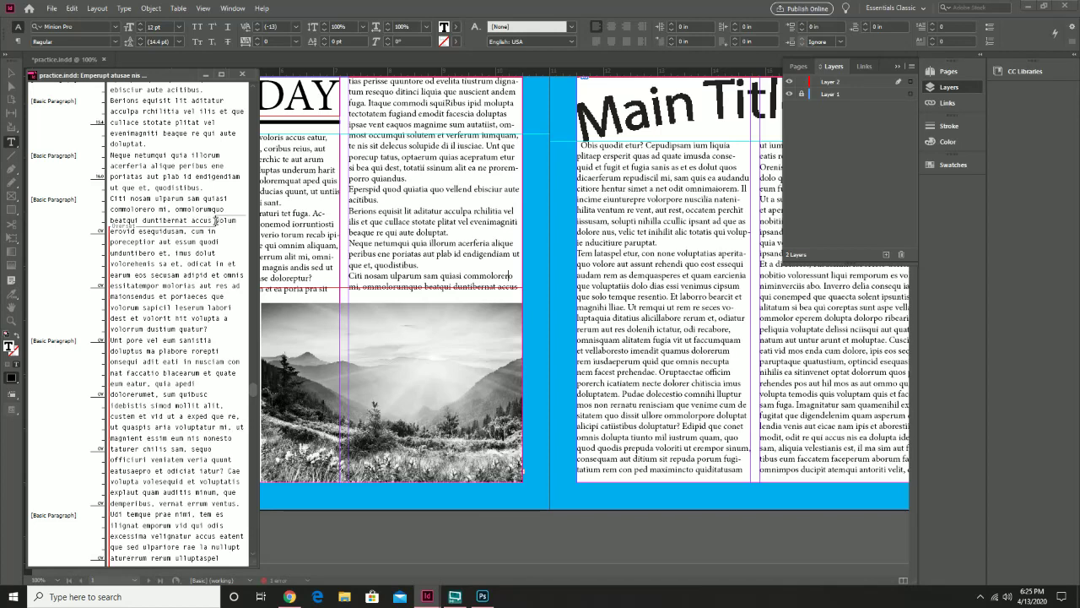
- Delete all the overset text after "beatqui duntibernat accus" through the end of the story and close the Story Editor
drag(216, 220, 225, 221)
drag(217, 220, 164, 556)
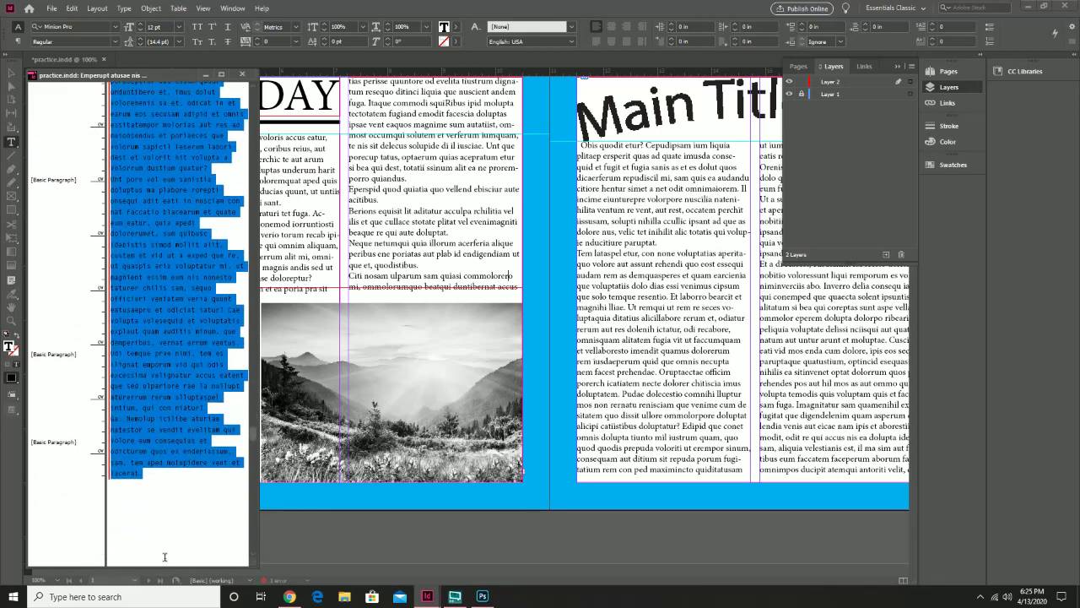
key(BackSpace)
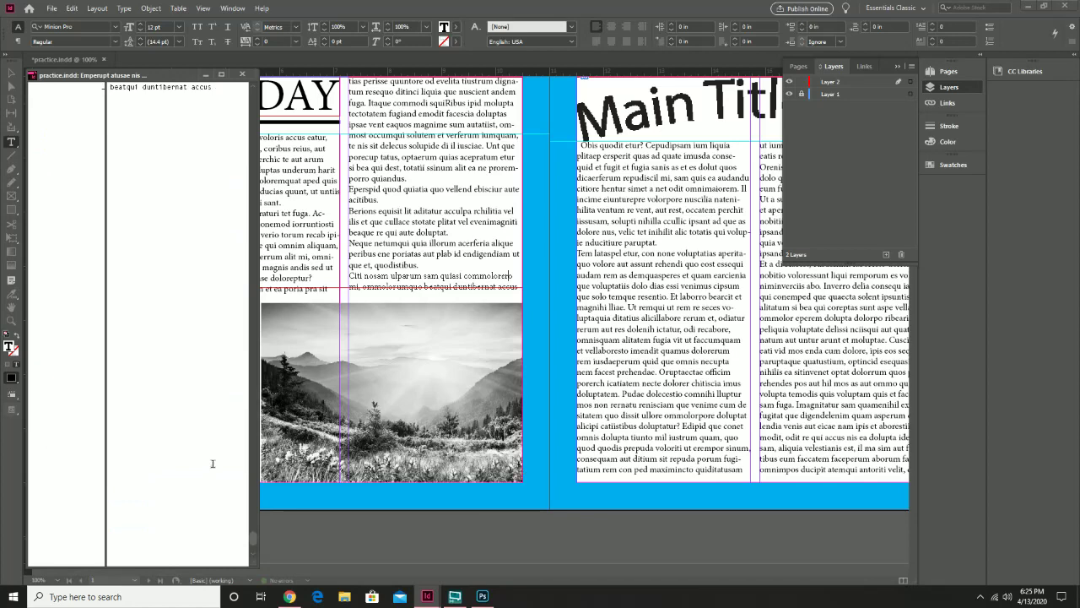
scroll(149, 210, up, 5)
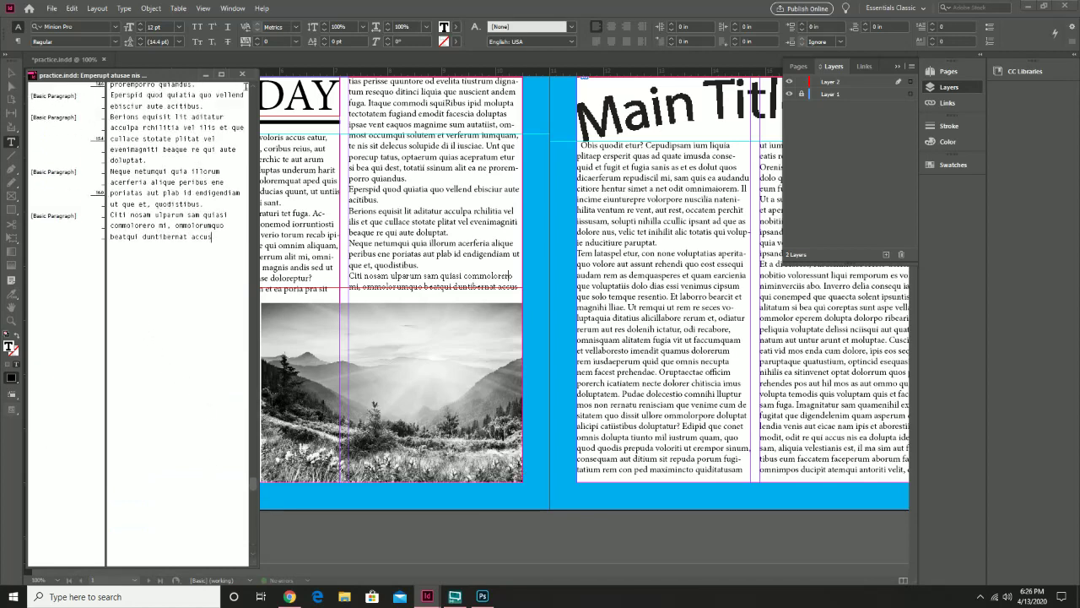
click(243, 74)
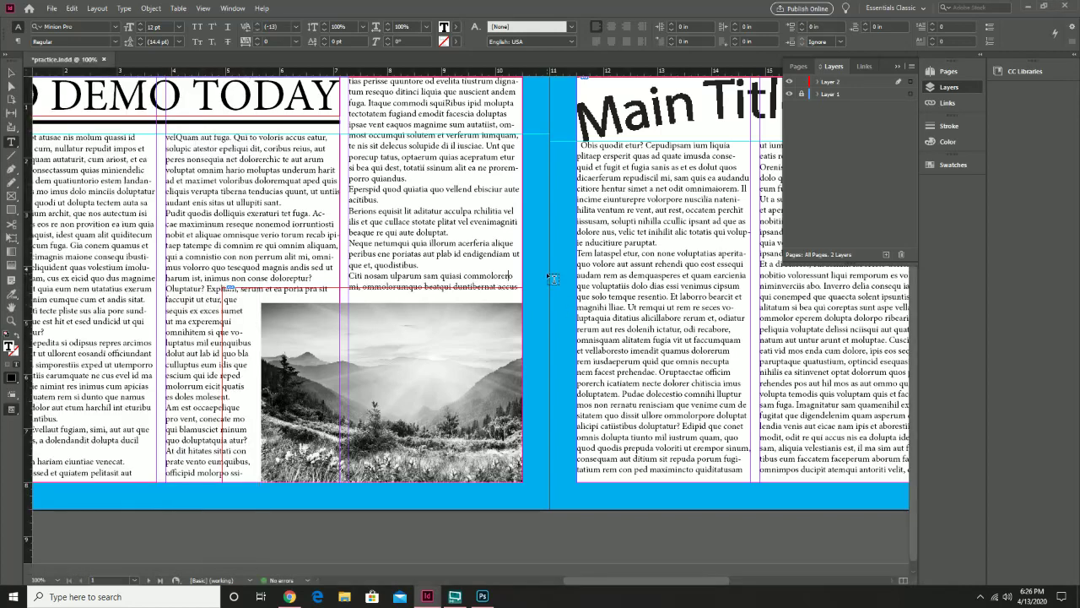
- Check the out port of page 1's third-column text frame, cancel the loaded text cursor and deselect everything
click(516, 268)
click(12, 71)
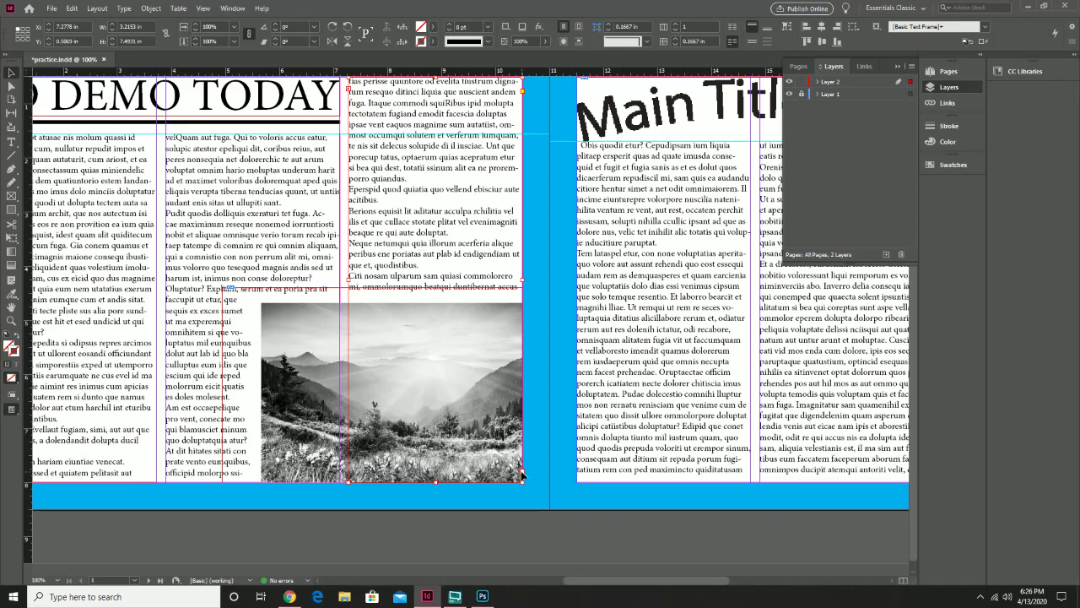
click(521, 475)
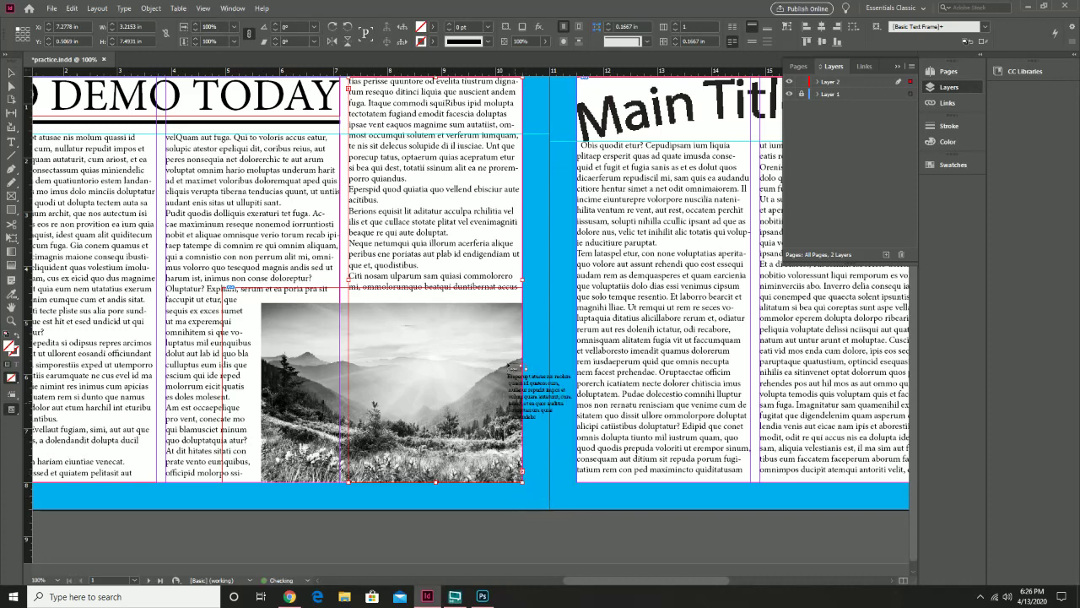
click(11, 73)
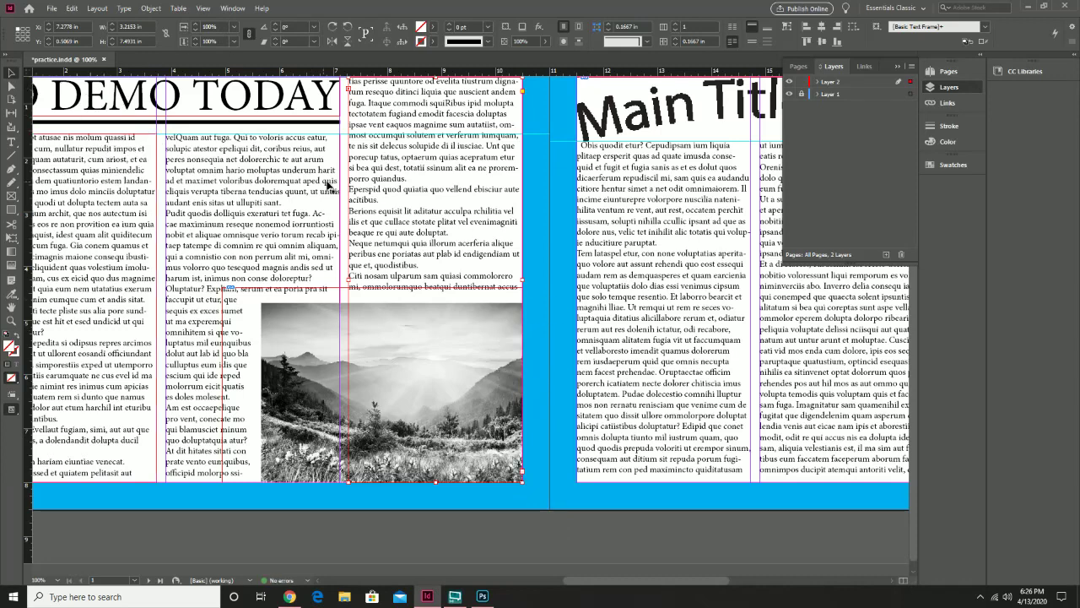
click(342, 191)
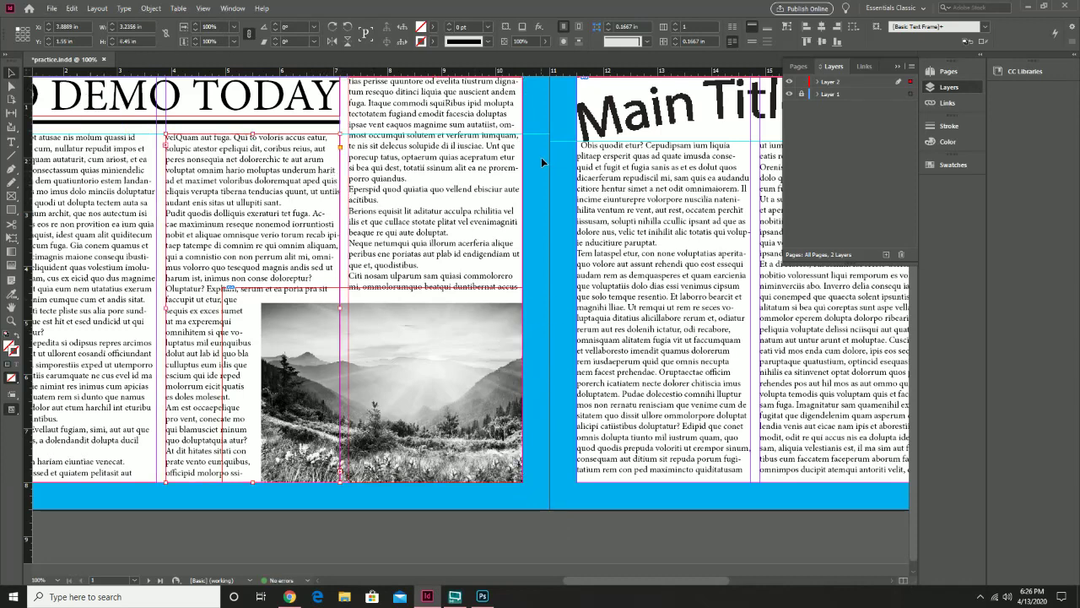
click(535, 237)
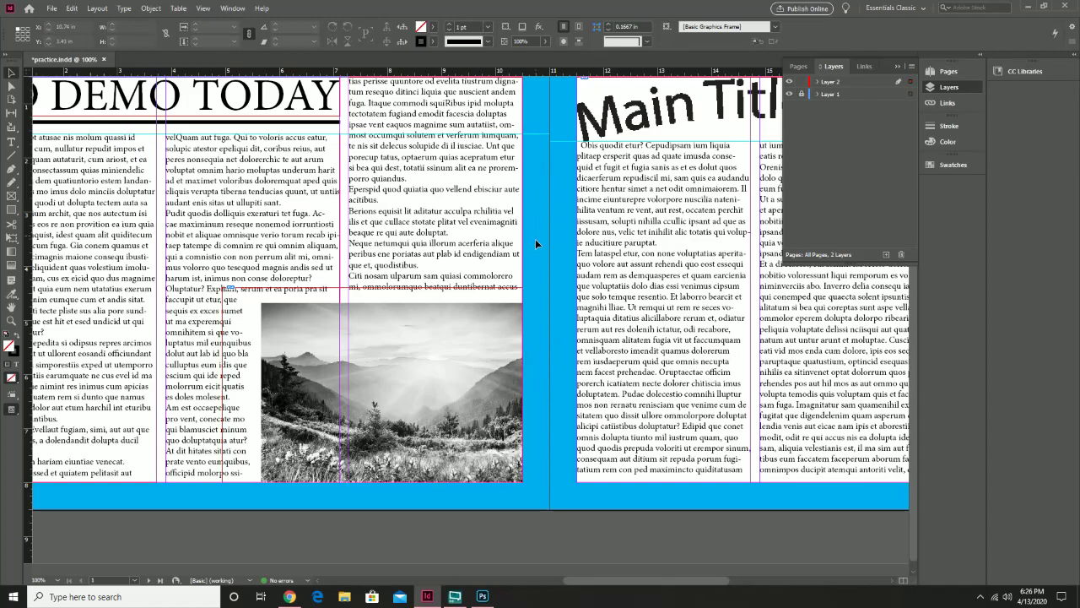
- Fit more of both pages in view at 75% zoom and set the screen mode to Preview
key(z)
alt+click(535, 239)
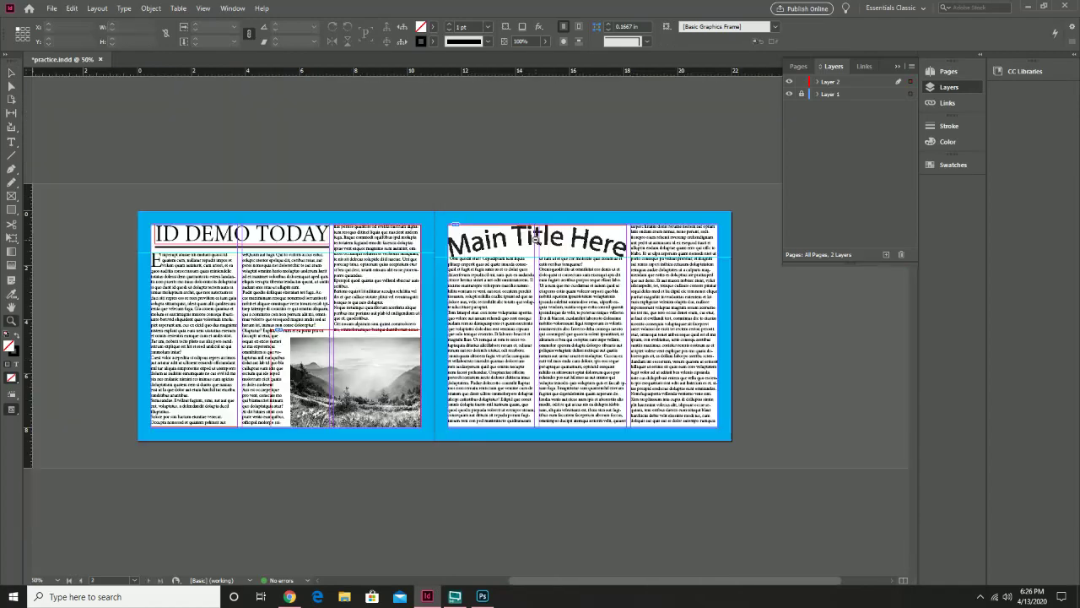
click(480, 251)
drag(427, 225, 496, 218)
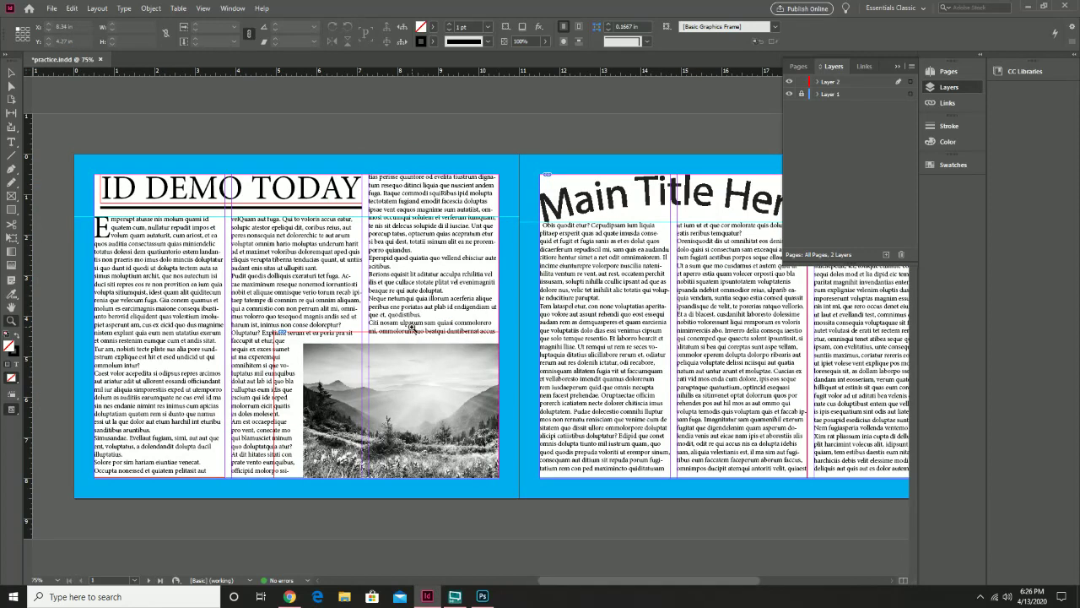
click(204, 8)
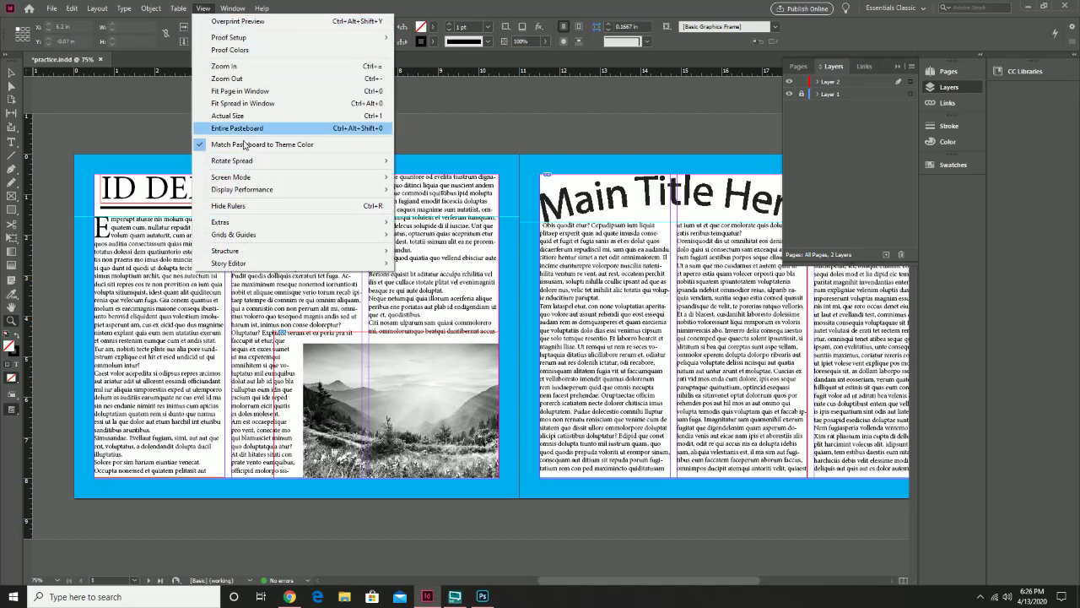
mouse_move(257, 178)
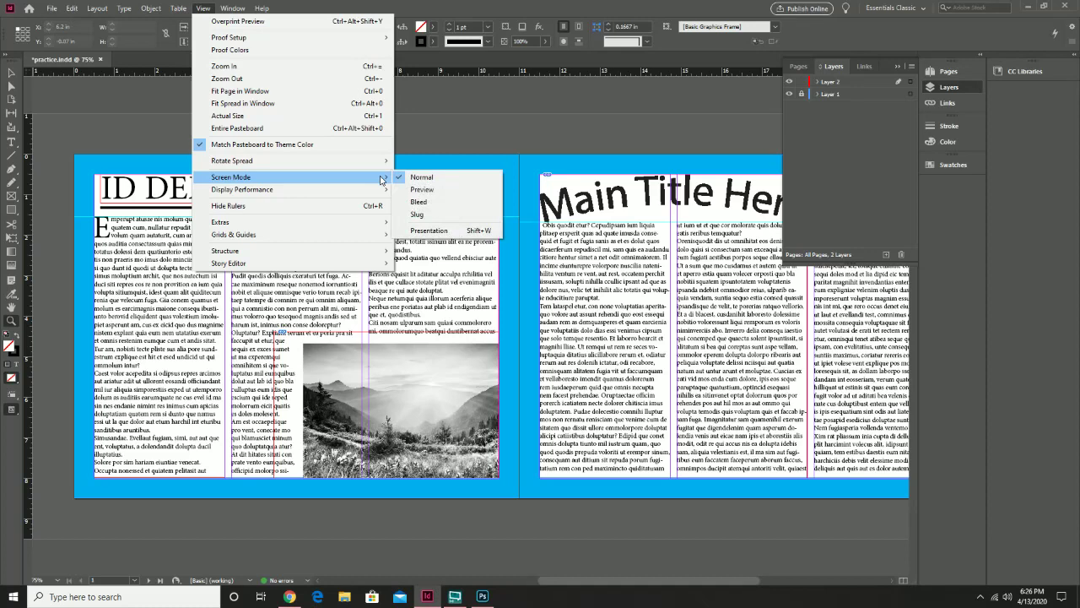
click(414, 189)
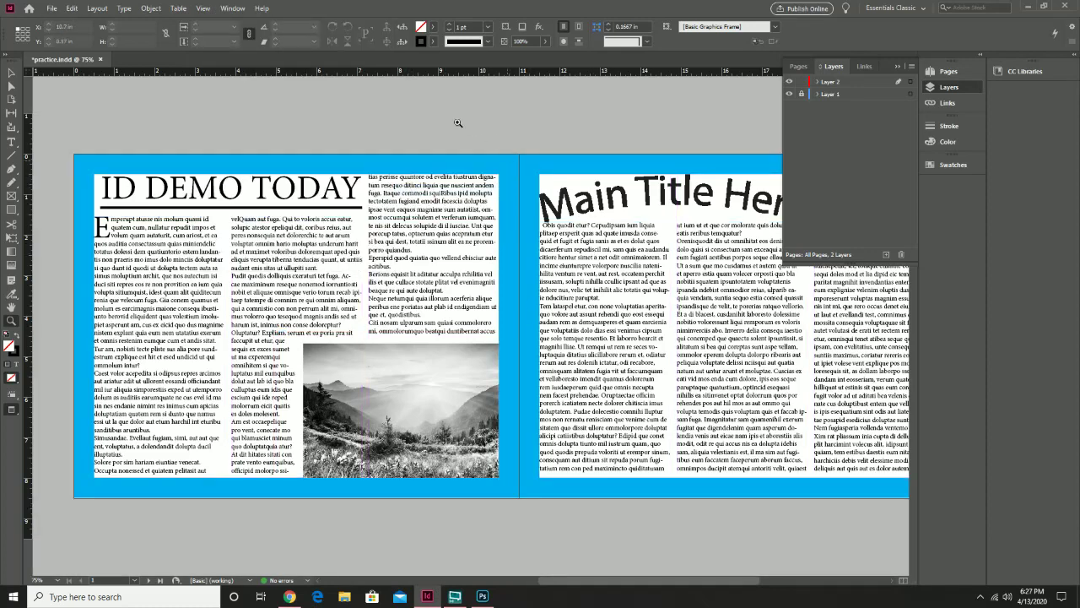
- Return the screen mode to Normal
click(165, 8)
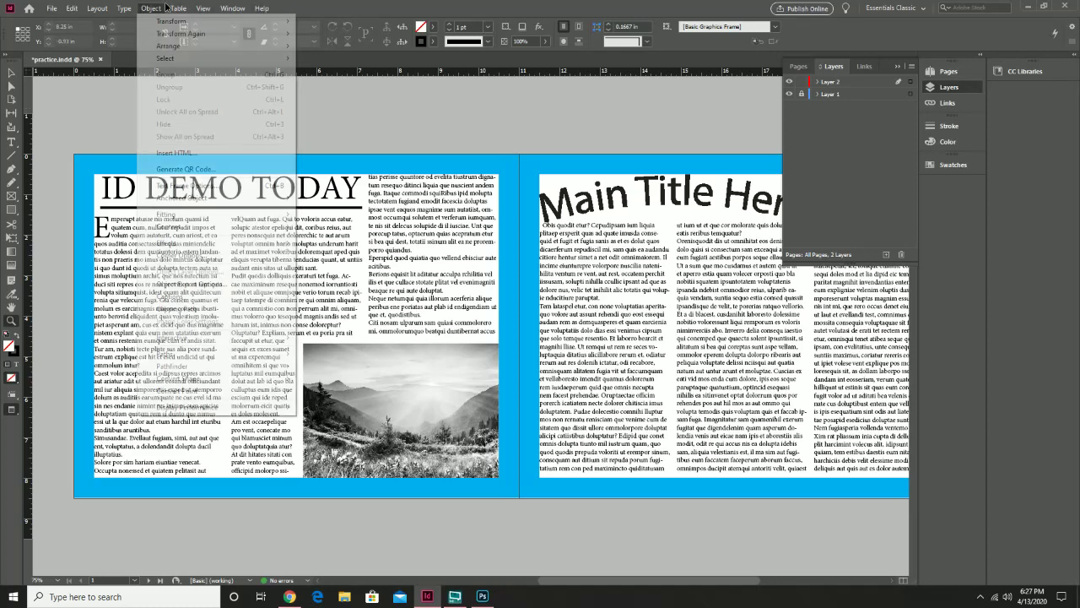
click(166, 6)
click(178, 7)
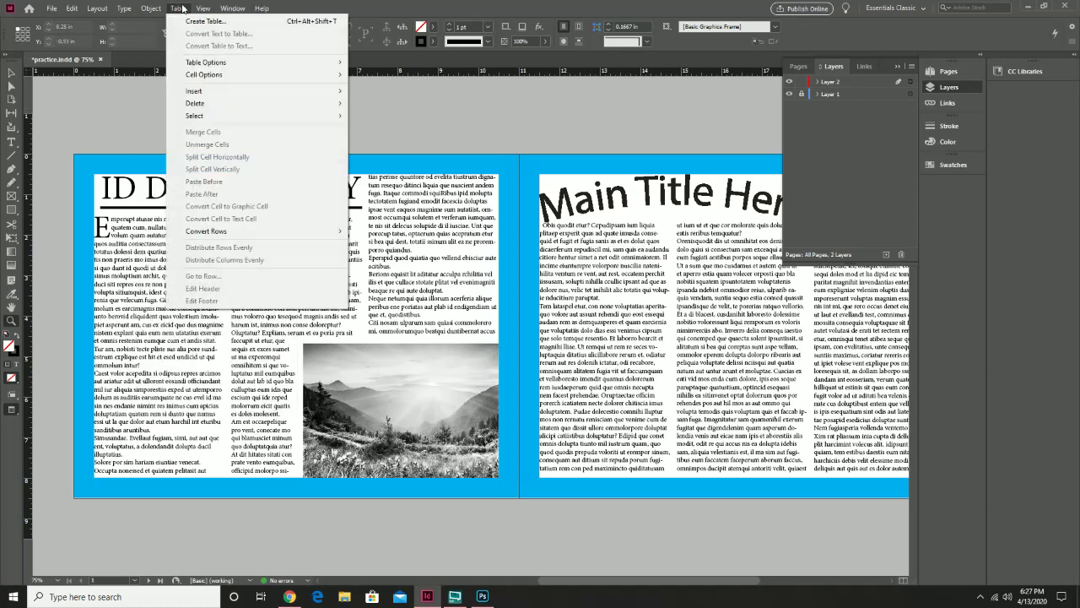
click(179, 8)
click(158, 8)
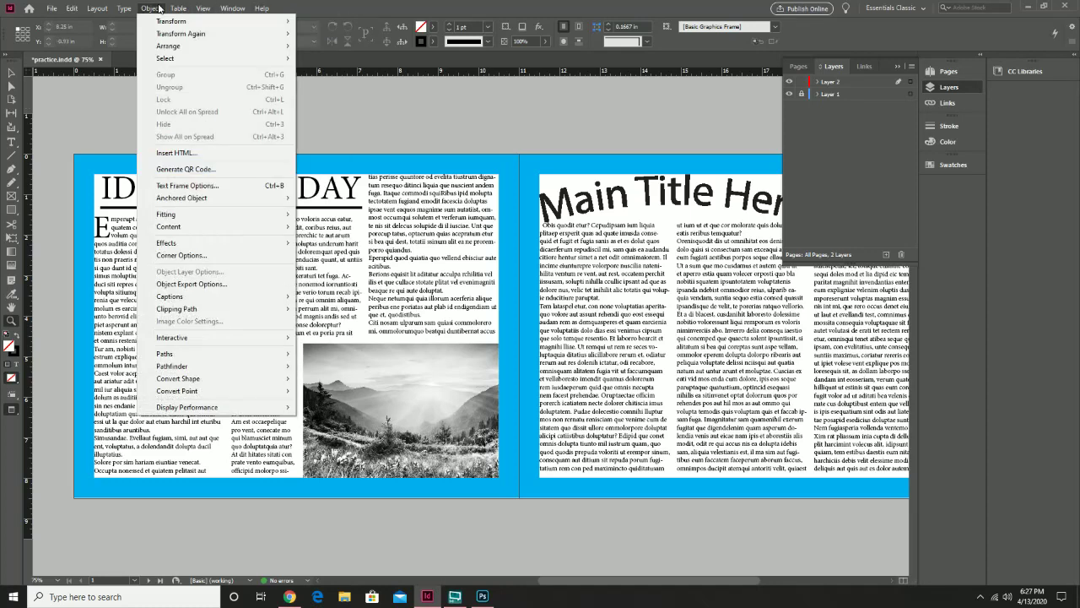
mouse_move(180, 8)
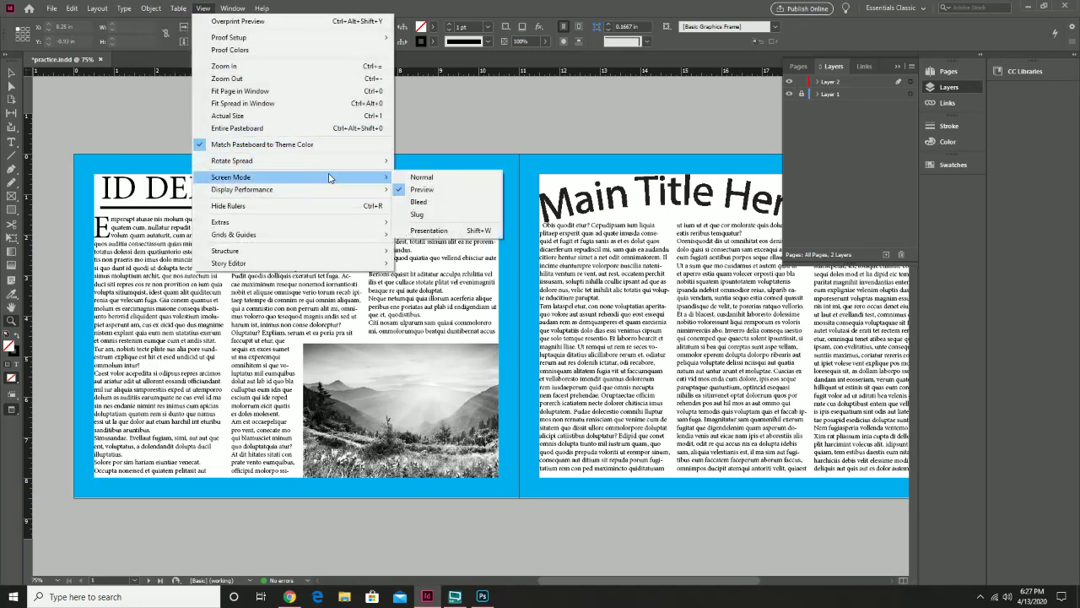
mouse_move(367, 177)
mouse_move(221, 180)
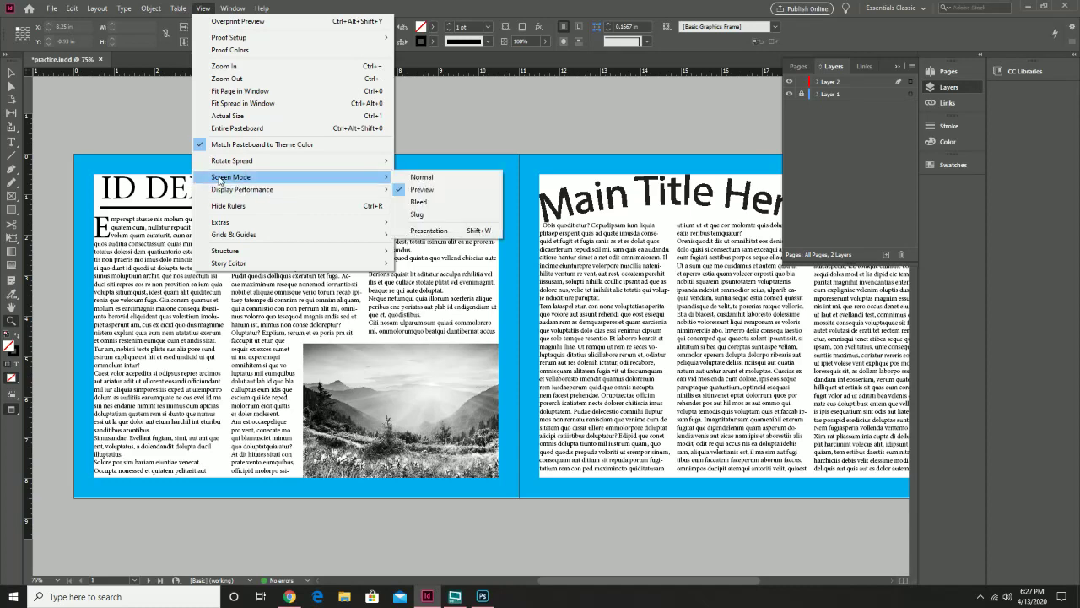
click(434, 177)
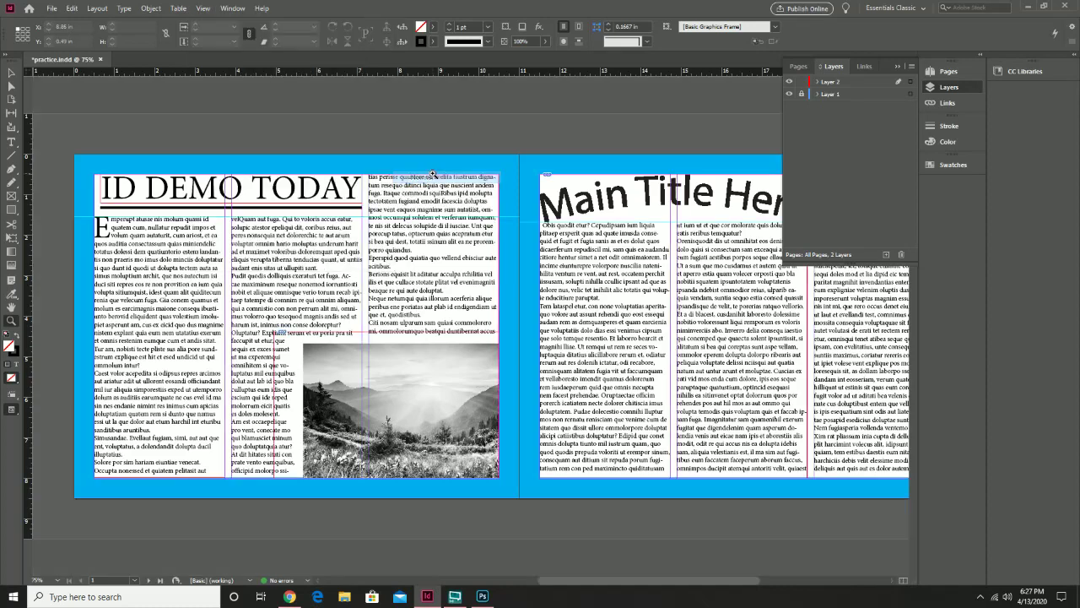
- Set the document's display performance to High Quality Display
click(201, 8)
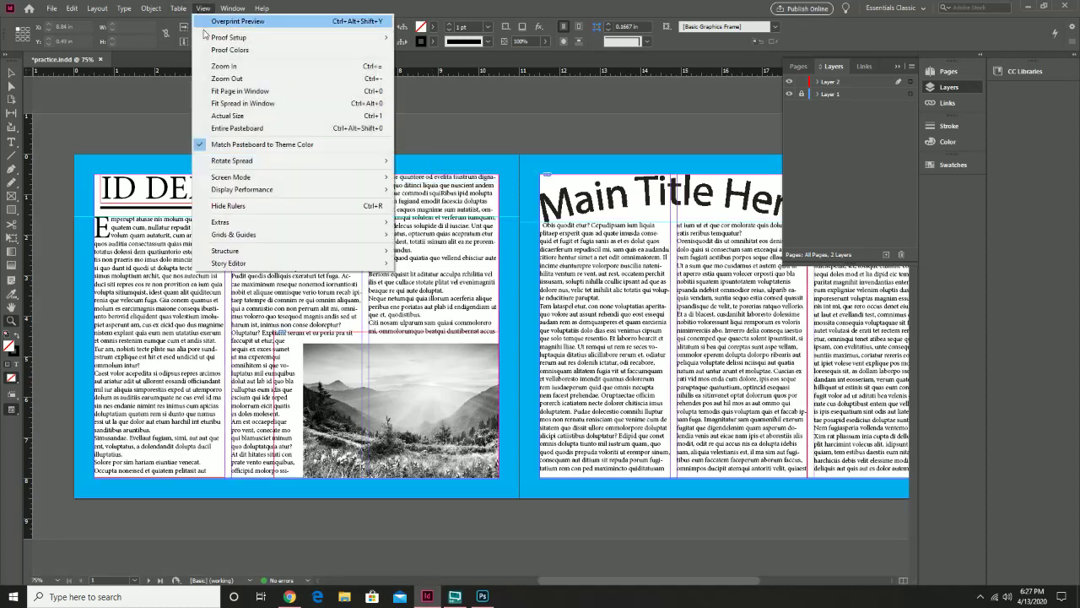
mouse_move(309, 195)
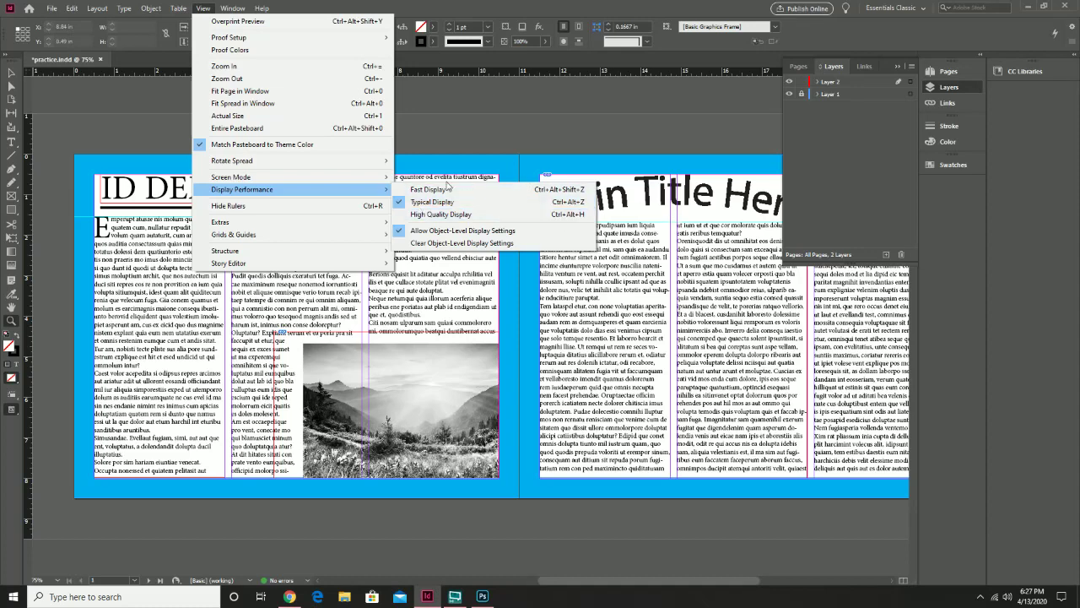
click(424, 215)
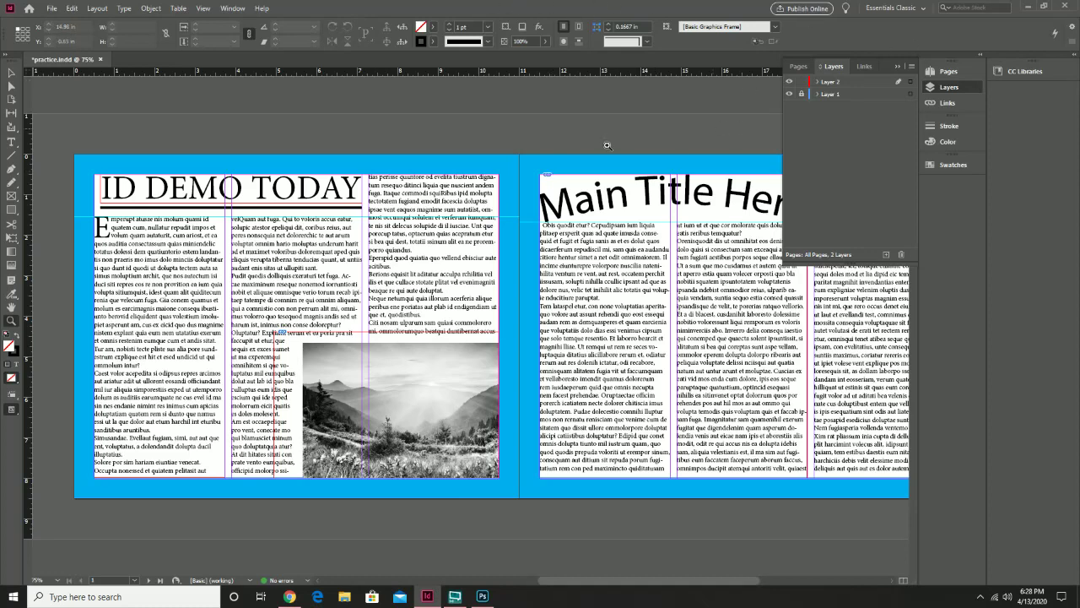
- Switch the screen mode to Preview and set the display performance to Typical Display
click(202, 8)
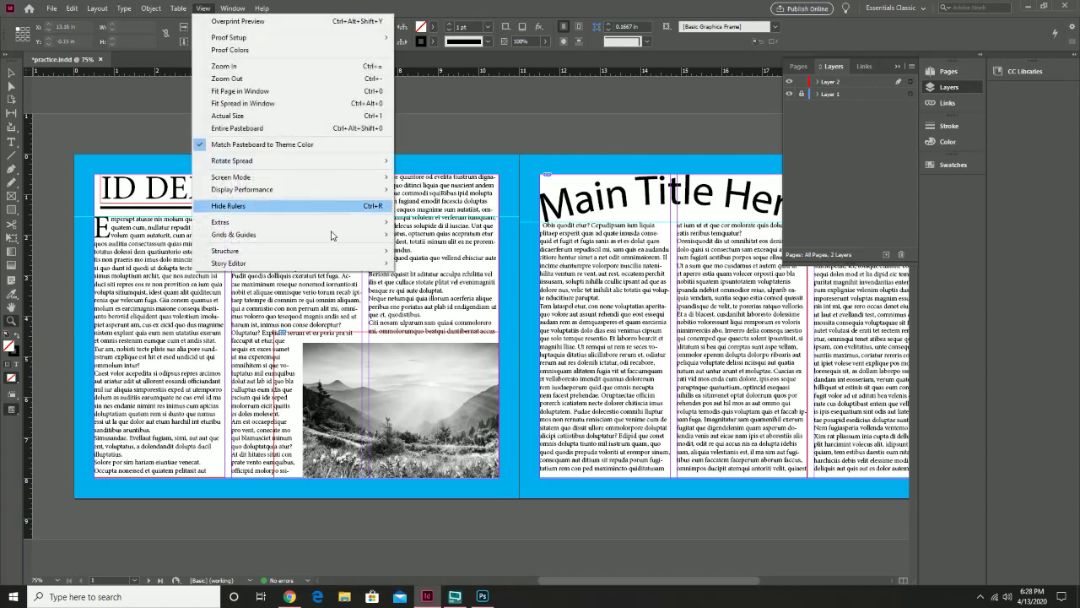
click(427, 190)
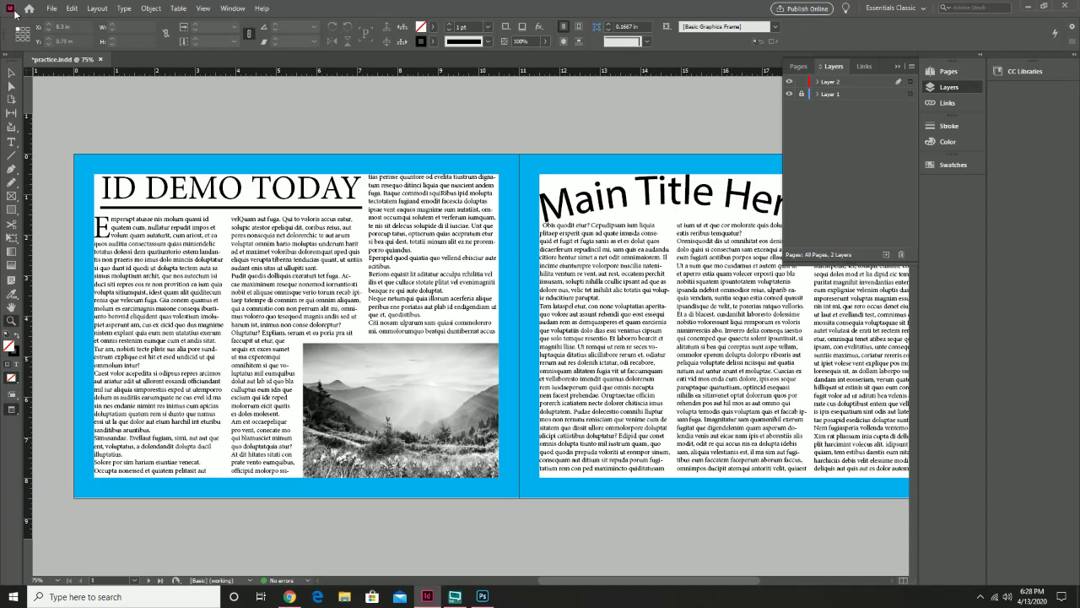
click(178, 8)
mouse_move(199, 8)
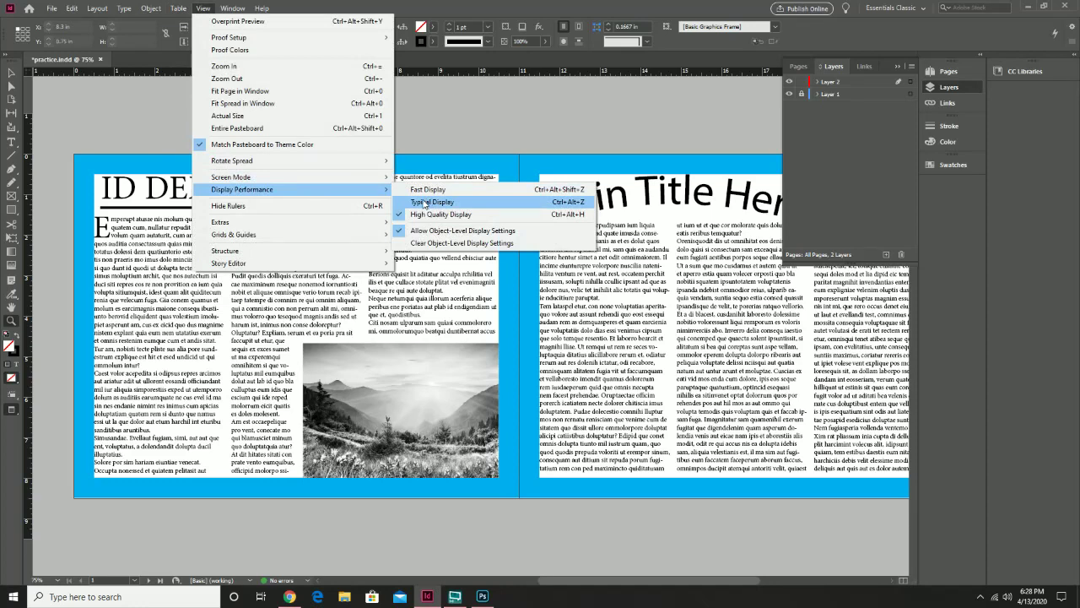
click(425, 203)
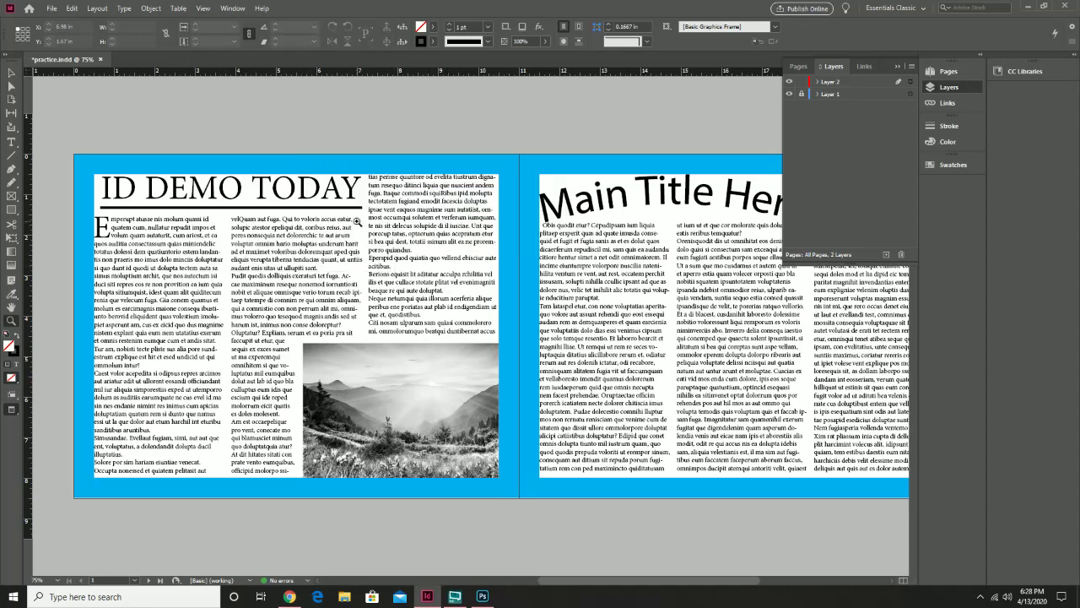
- Review the file formats for saving practice.indd under Save As, keep InDesign 2020 document (*.indd) and close the dialog
click(51, 8)
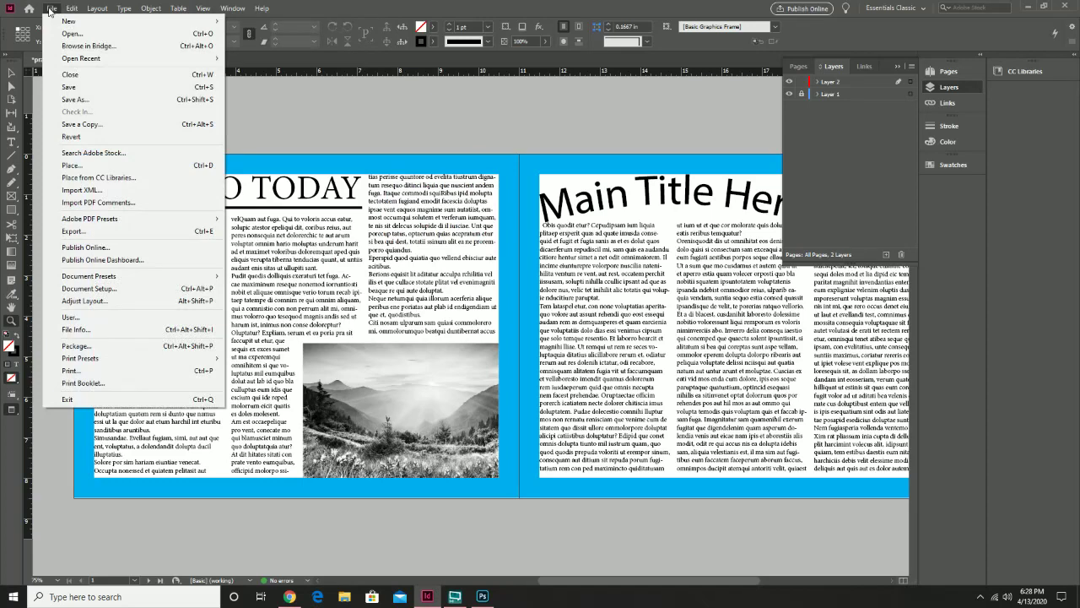
click(124, 101)
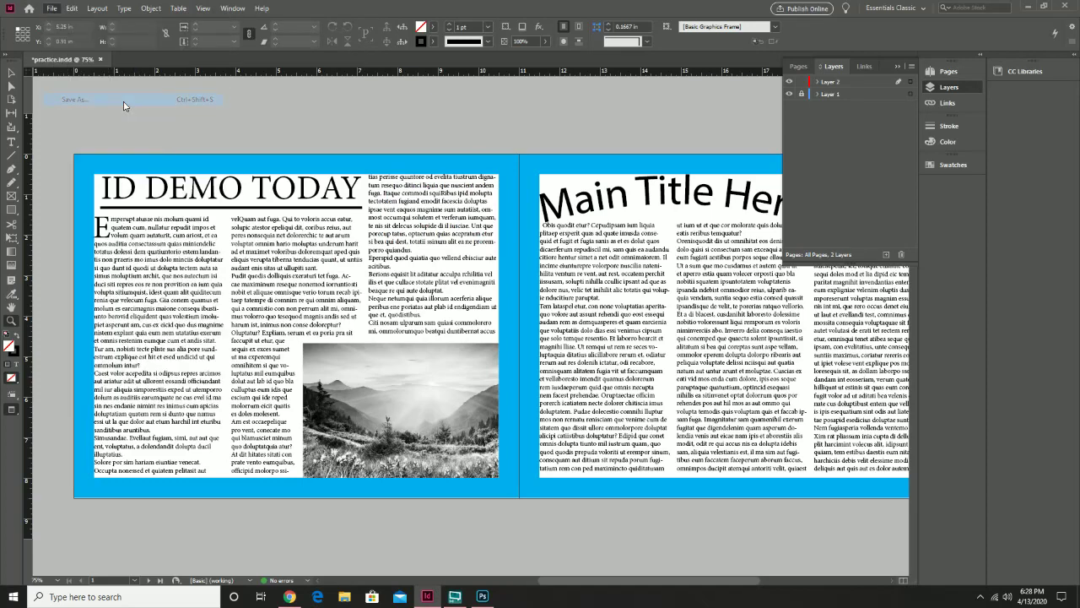
click(528, 410)
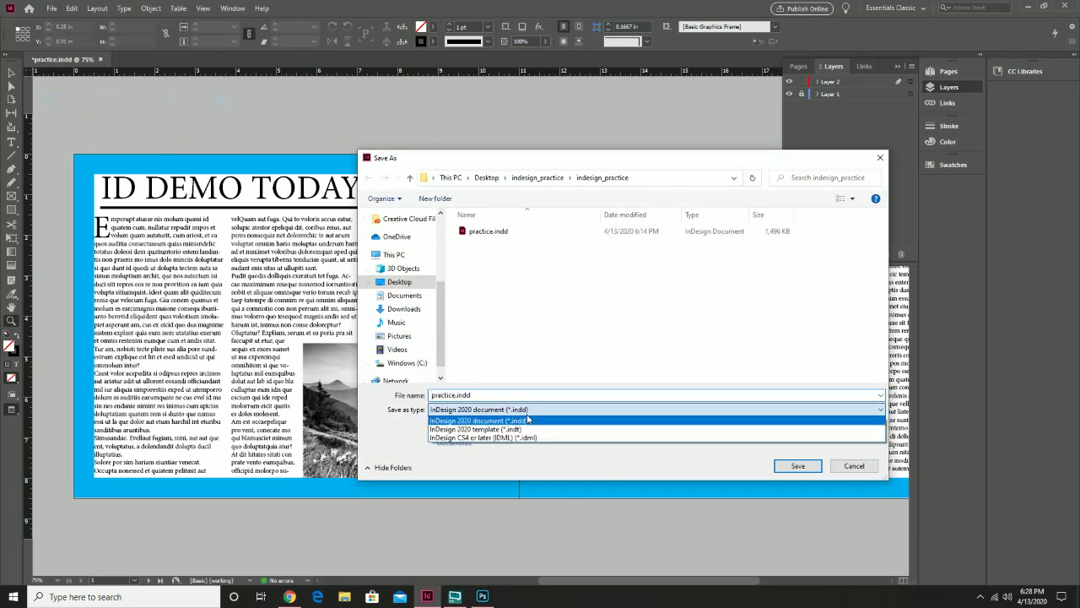
click(528, 419)
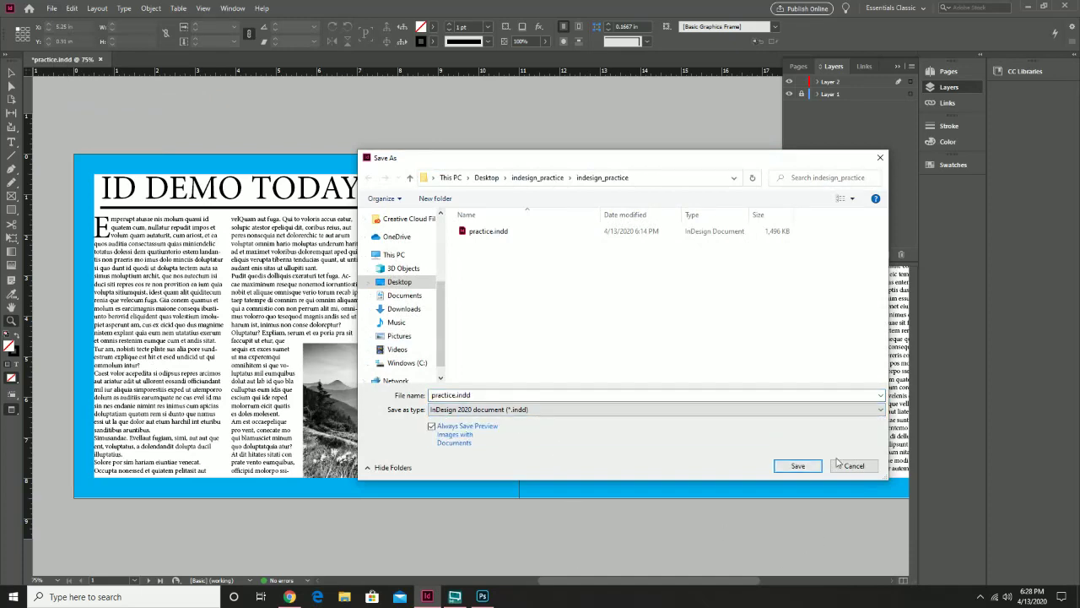
click(805, 465)
- Export all pages as practice.pdf in Adobe PDF (Print) format to the indesign_practice folder, using the [High Quality Print] preset
click(49, 9)
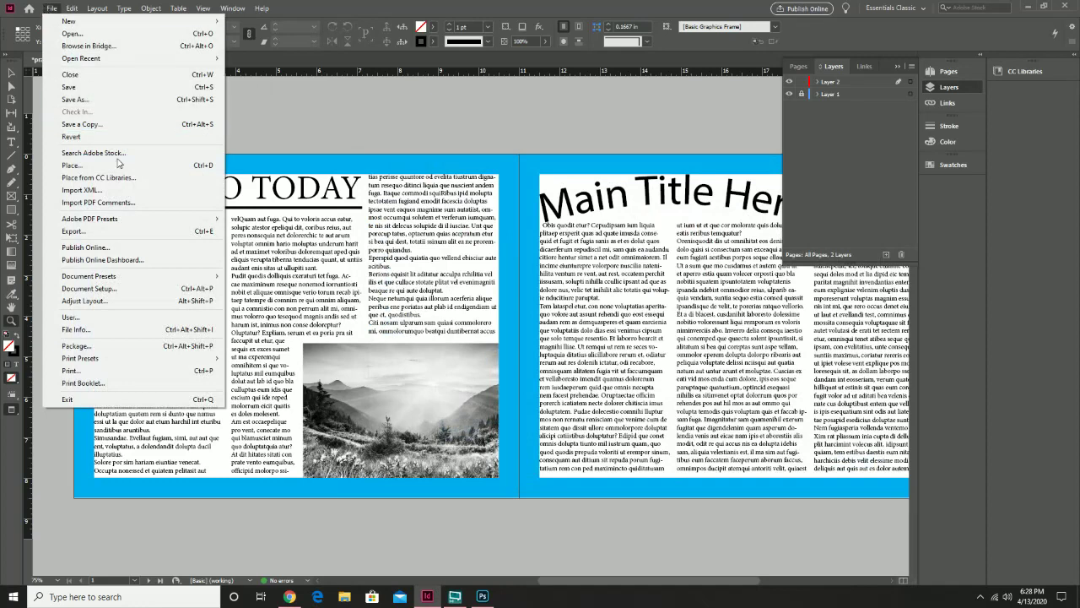
click(166, 236)
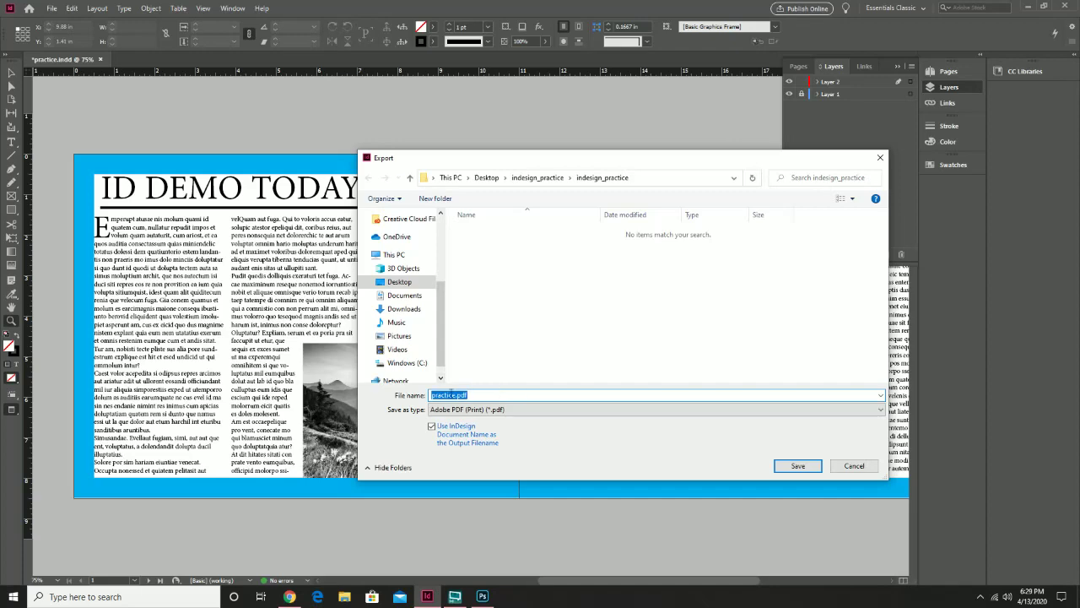
click(793, 467)
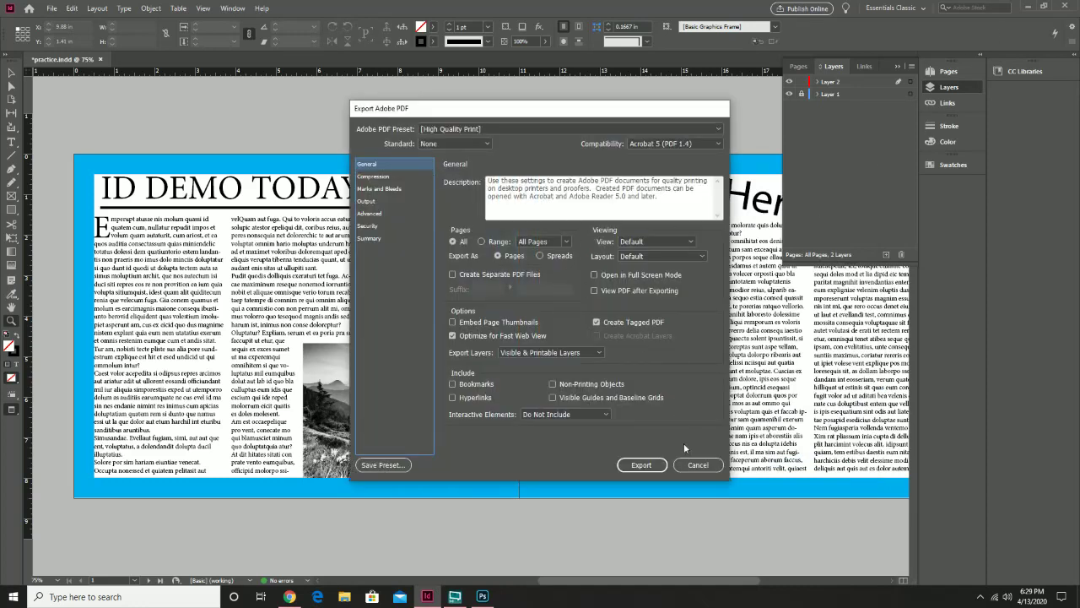
click(650, 470)
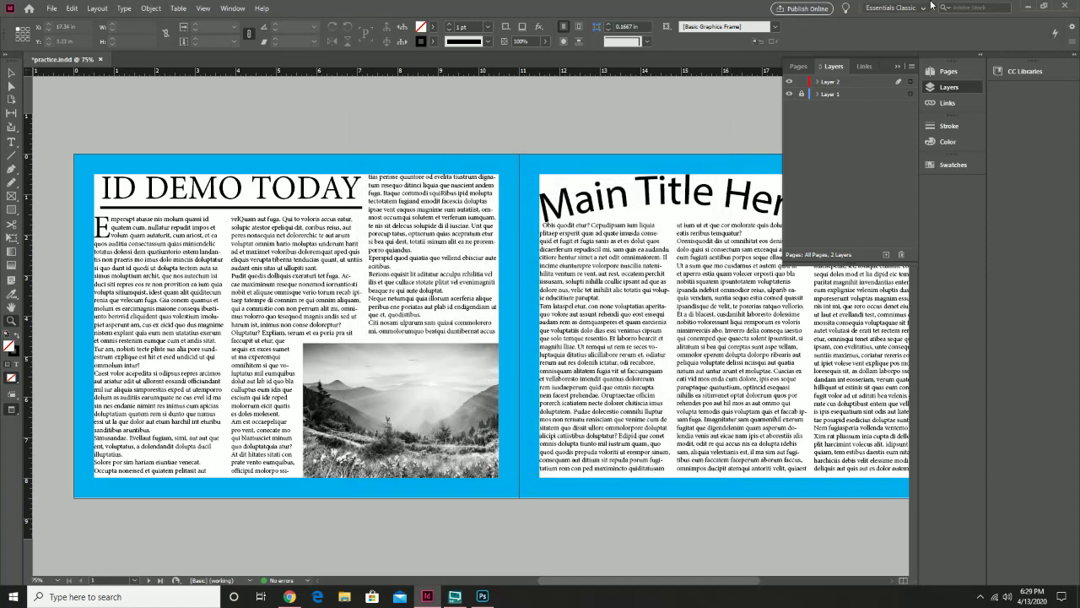
- Minimize the InDesign, Photoshop and browser windows to reach the desktop
click(1028, 6)
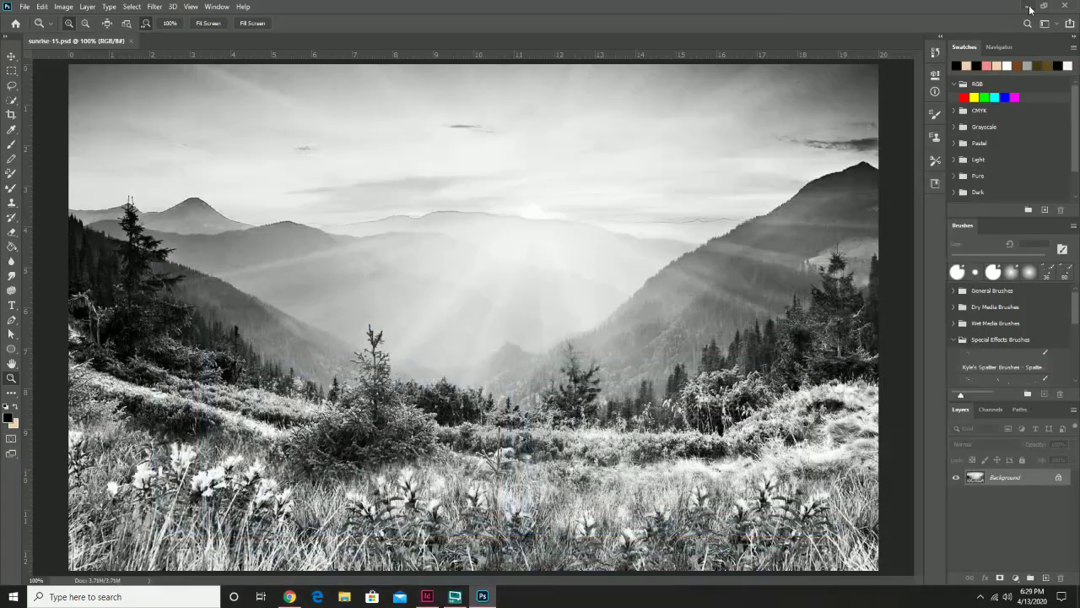
click(1030, 8)
click(1031, 7)
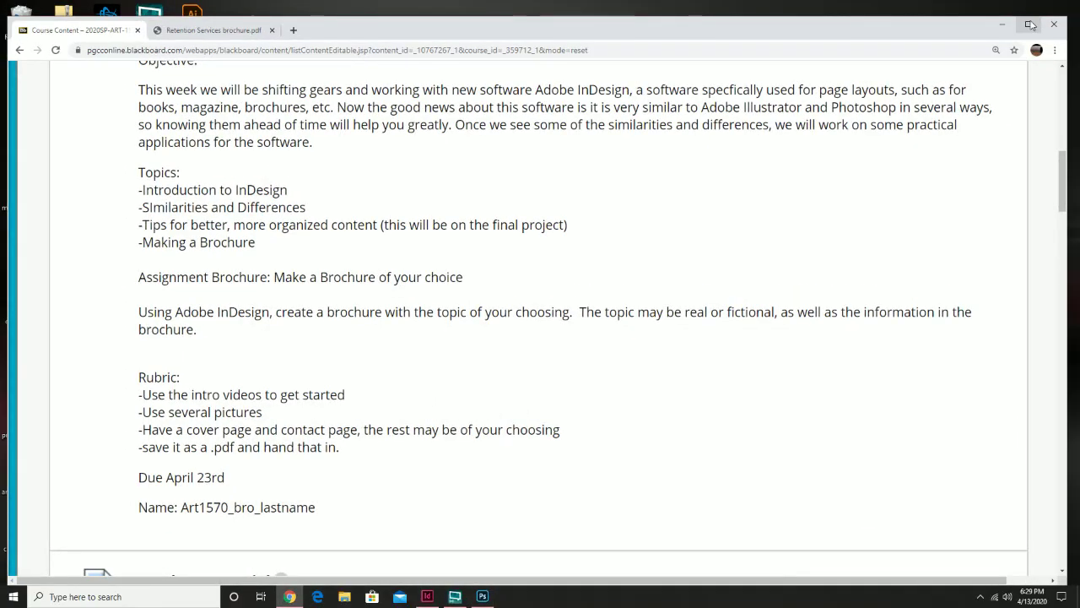
click(1031, 24)
click(1009, 6)
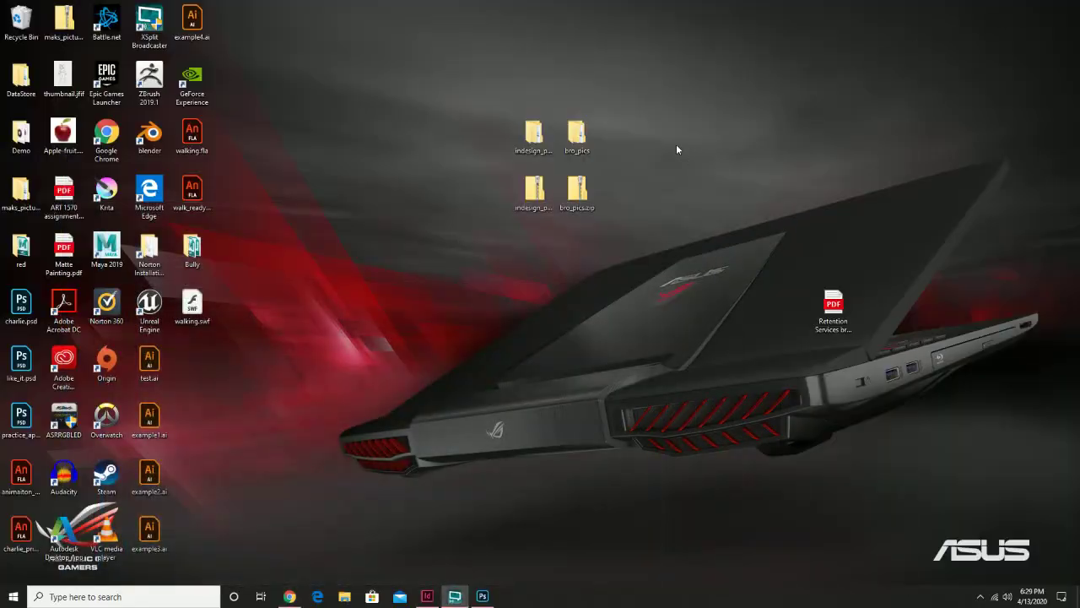
- Open the exported practice.pdf from the nested indesign_practice folder on the desktop, maximize its window and review both pages
double_click(553, 133)
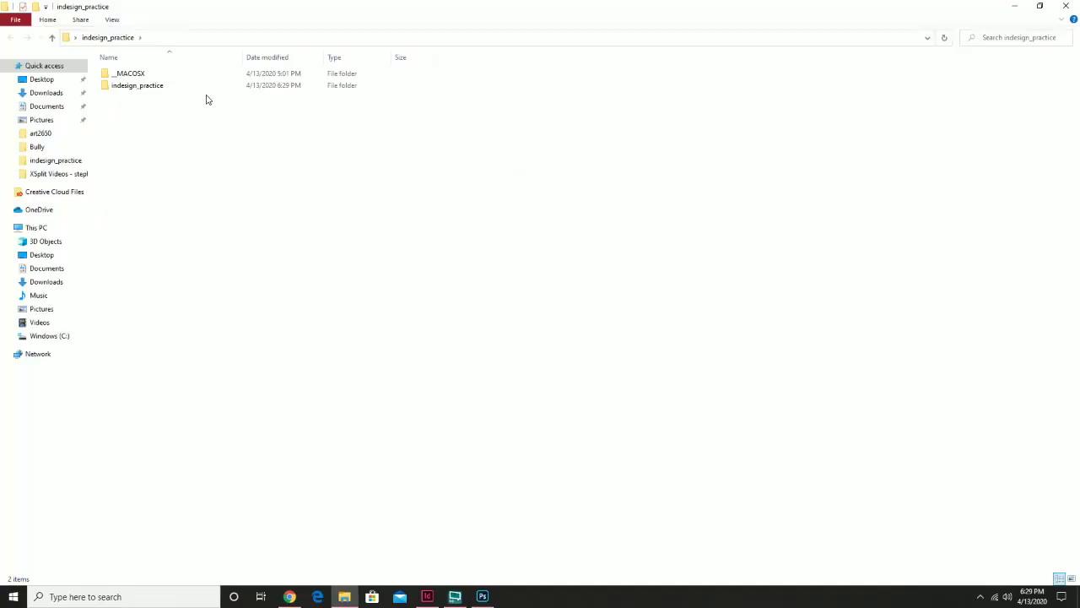
double_click(159, 85)
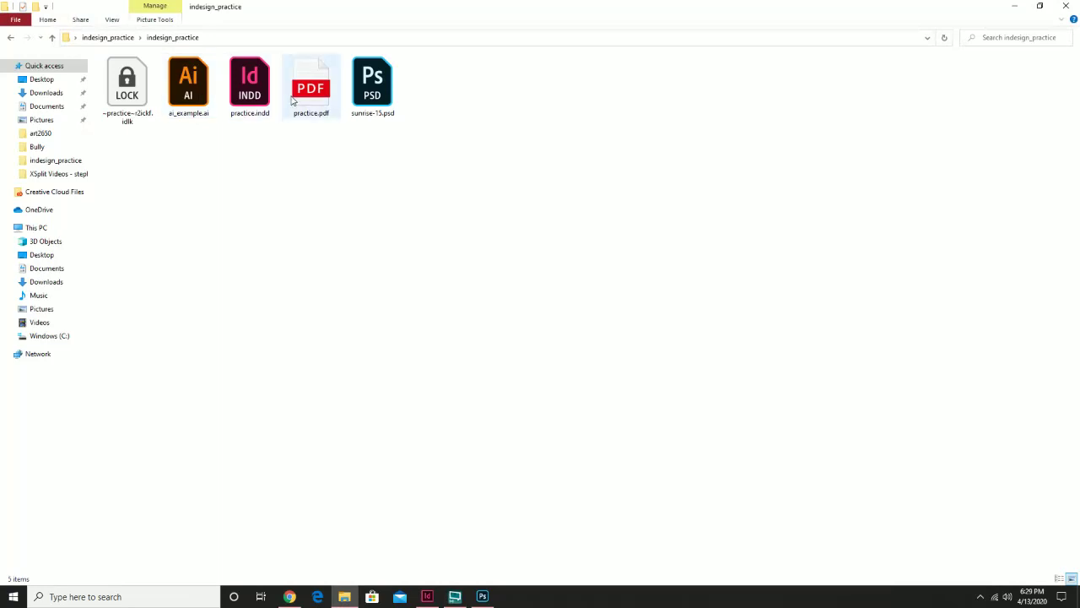
click(298, 100)
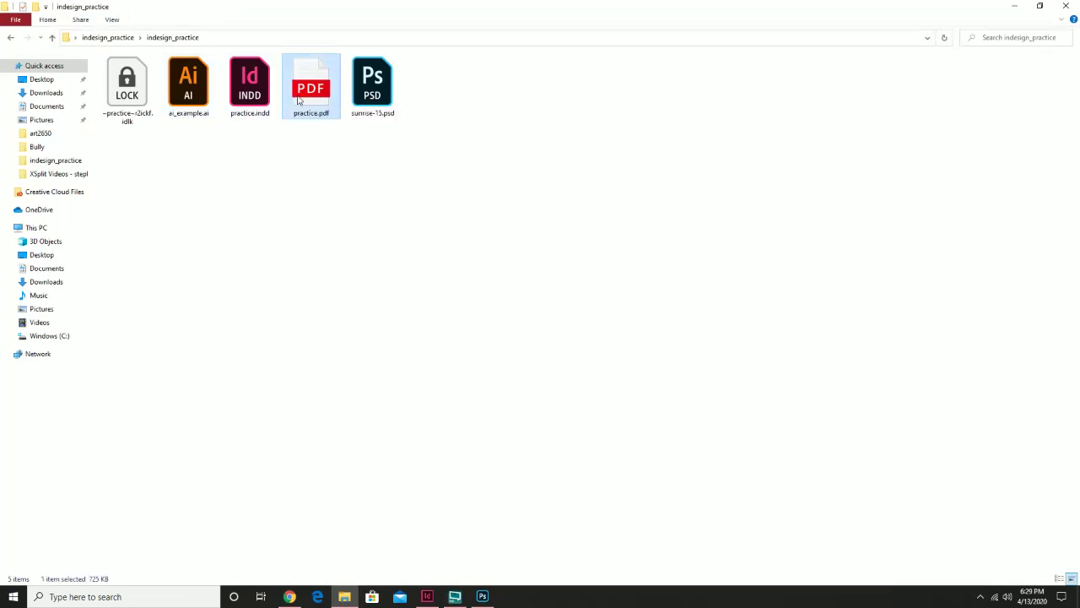
double_click(298, 100)
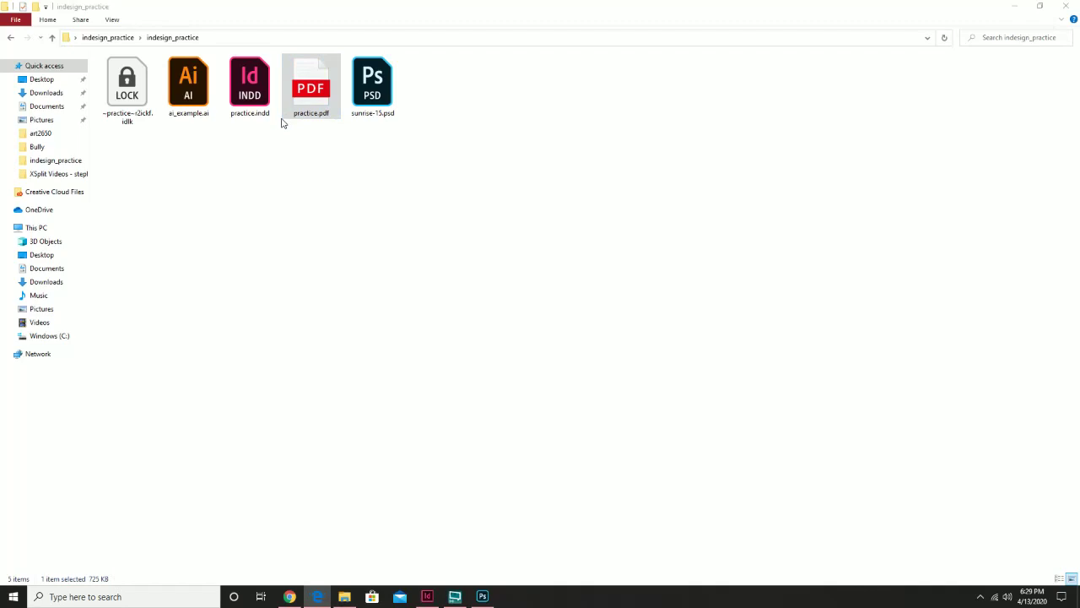
double_click(873, 110)
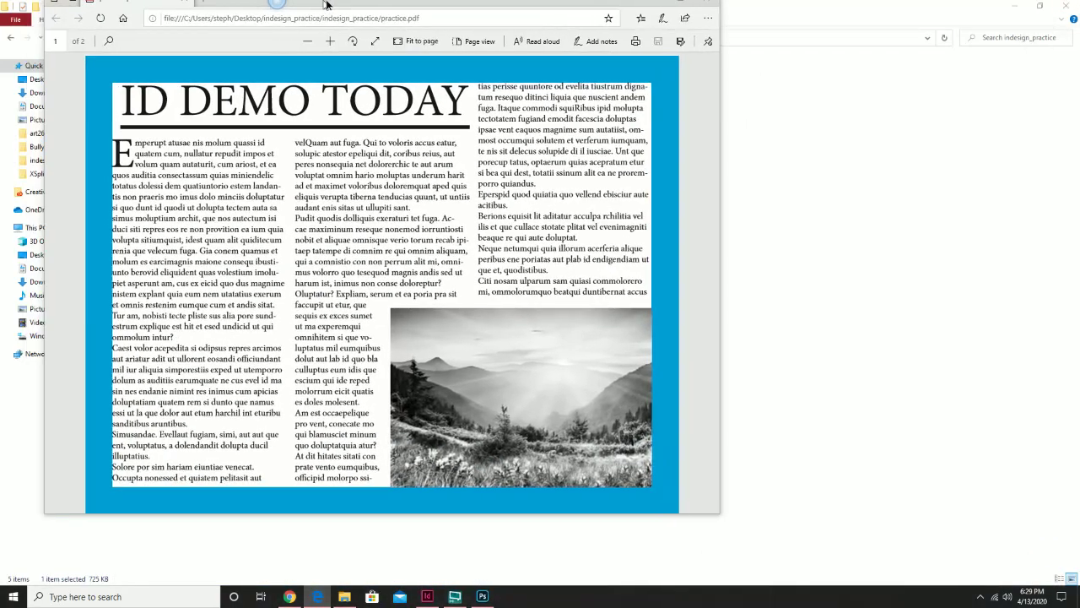
scroll(308, 384, down, 3)
scroll(309, 383, down, 3)
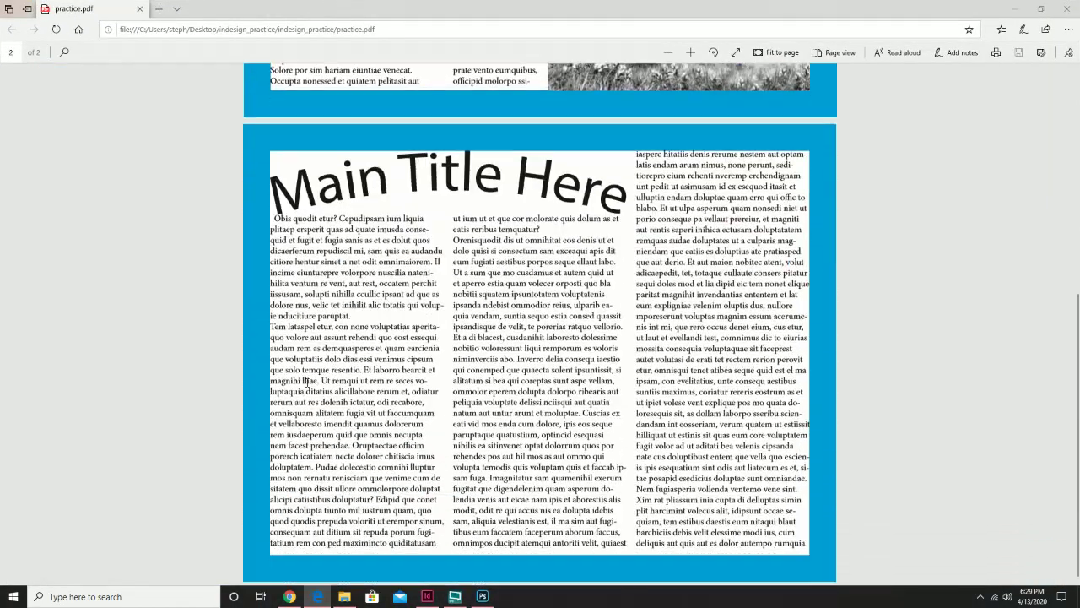
- Return to the first page of practice.pdf, close the PDF and switch back to the brochure in InDesign
scroll(304, 383, up, 5)
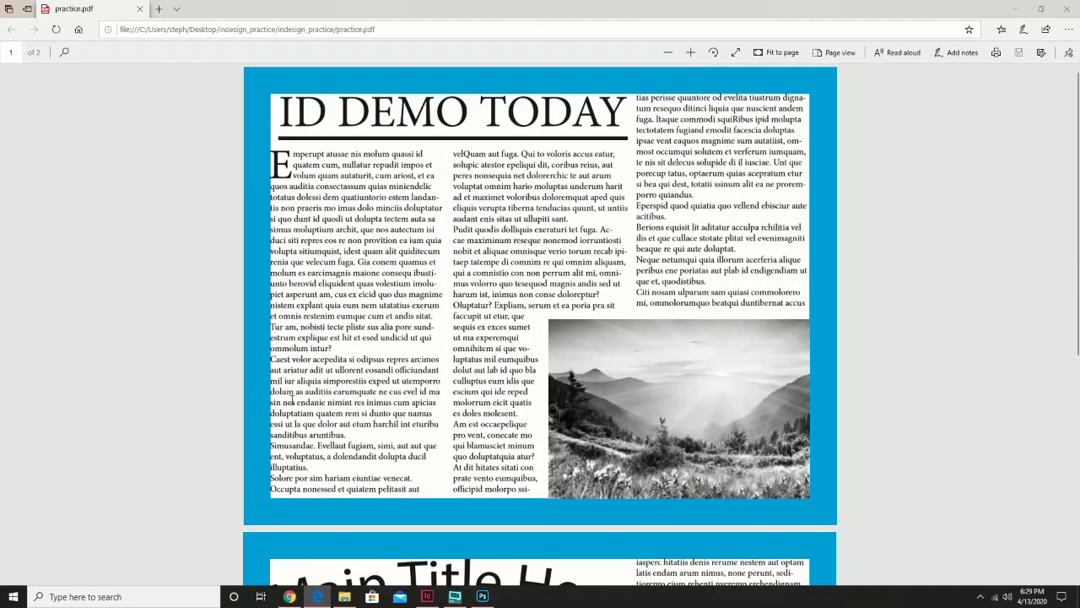
click(1067, 7)
click(482, 595)
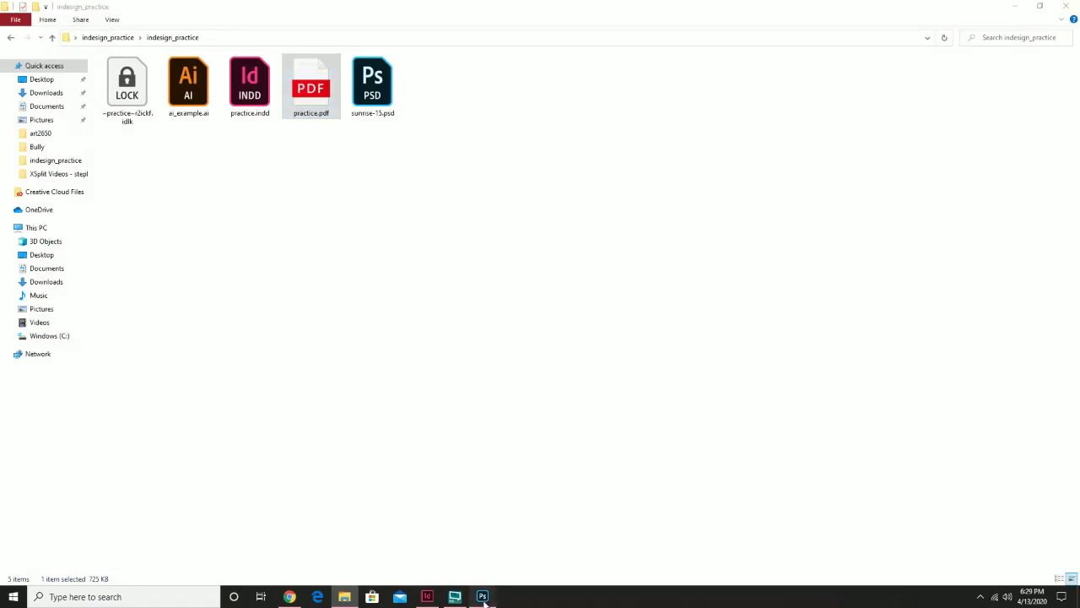
click(427, 596)
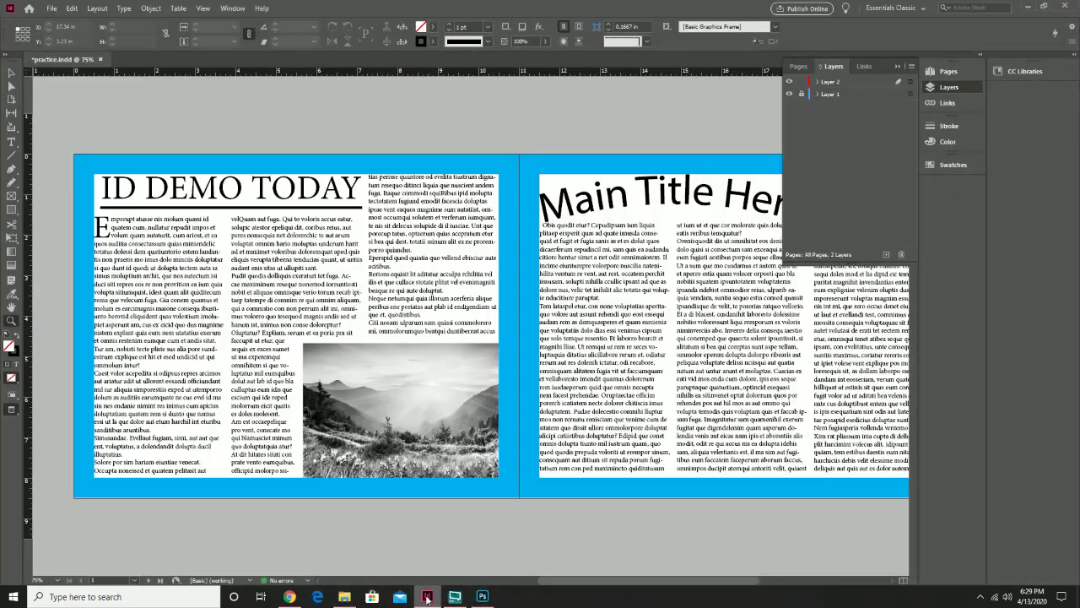
- Review the available file formats for exporting the brochure, keep Adobe PDF (Print) and cancel the export
click(51, 8)
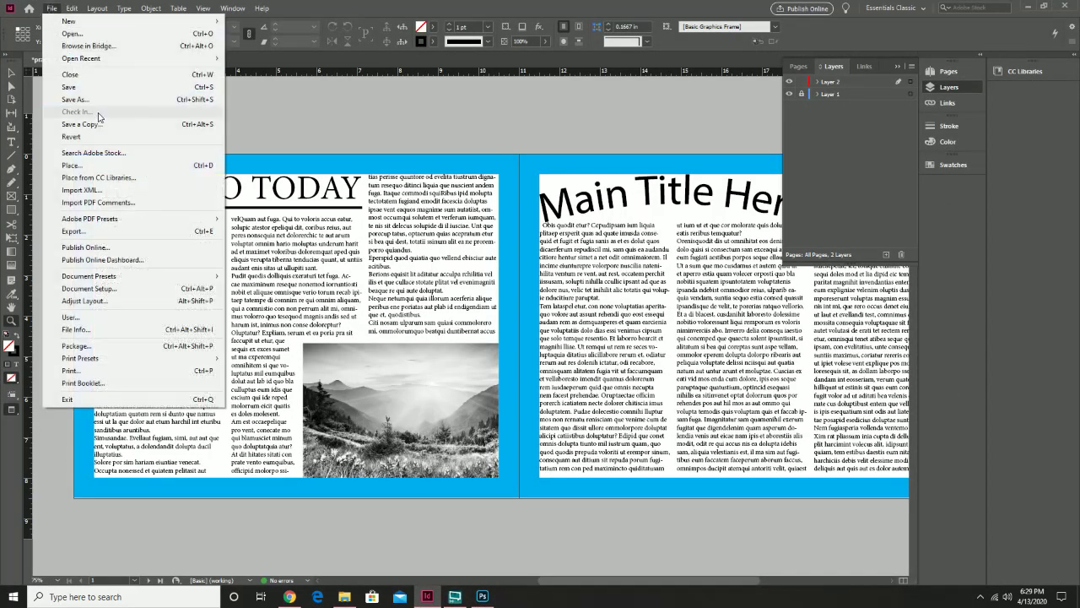
click(173, 235)
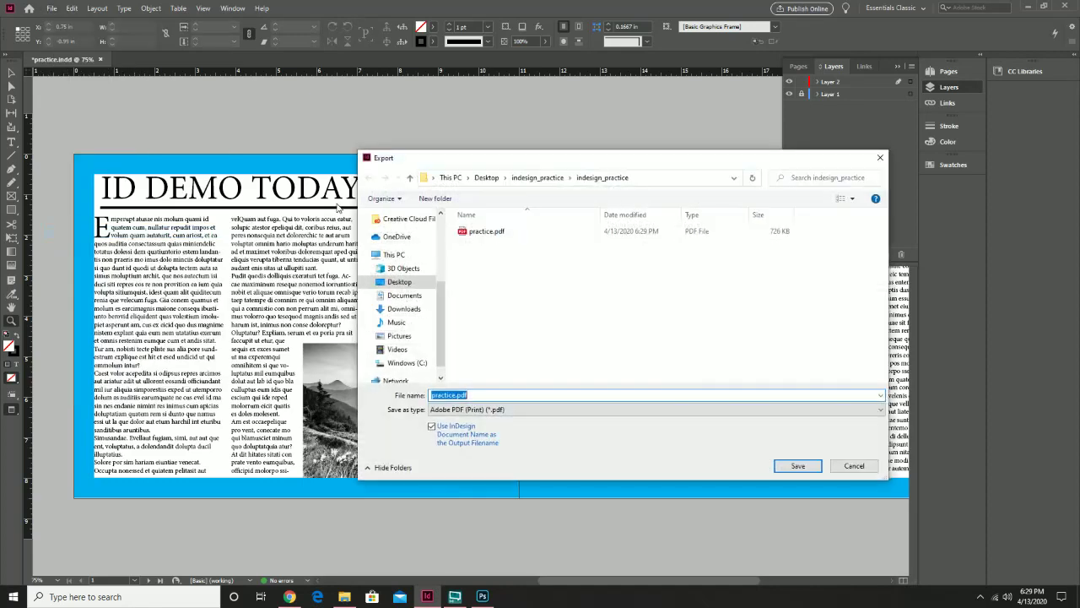
click(626, 412)
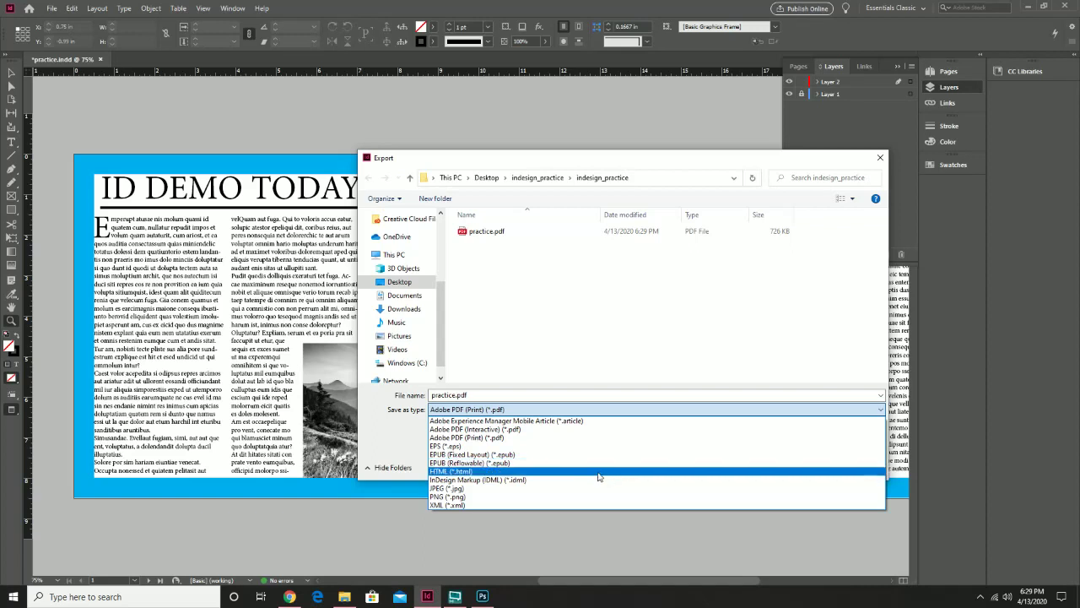
click(662, 283)
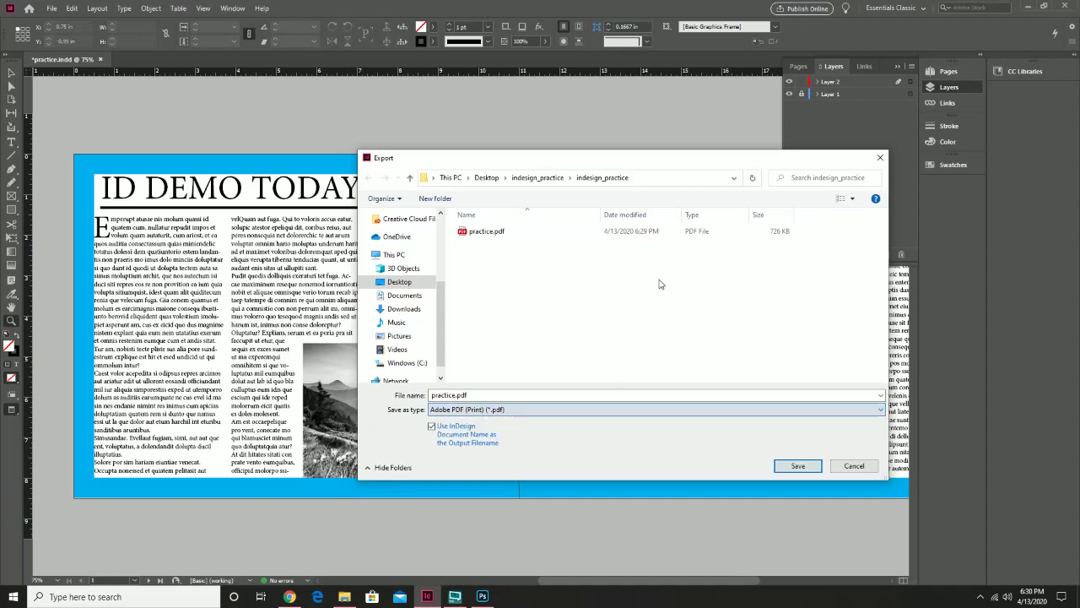
click(854, 466)
- Save the brochure as practice.indd in InDesign 2020 document format in the indesign_practice folder, replacing the existing file
click(52, 8)
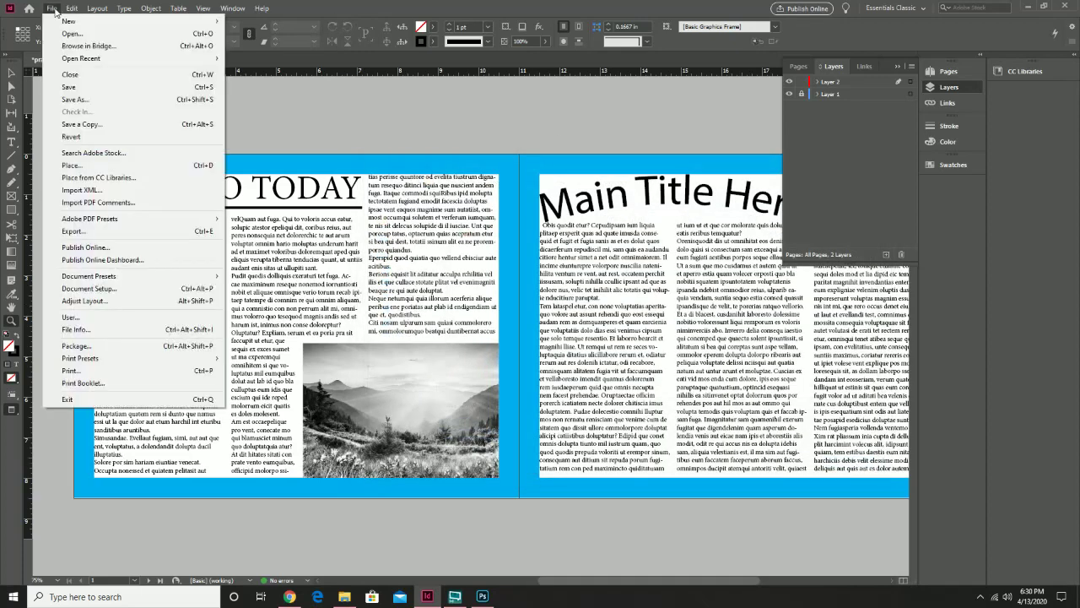
click(75, 100)
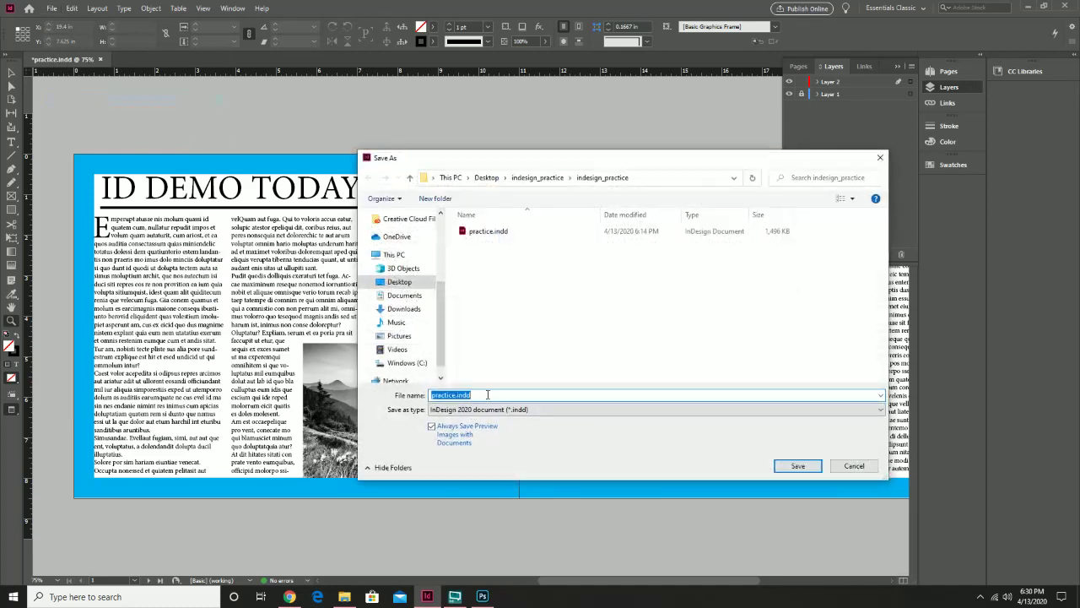
click(797, 466)
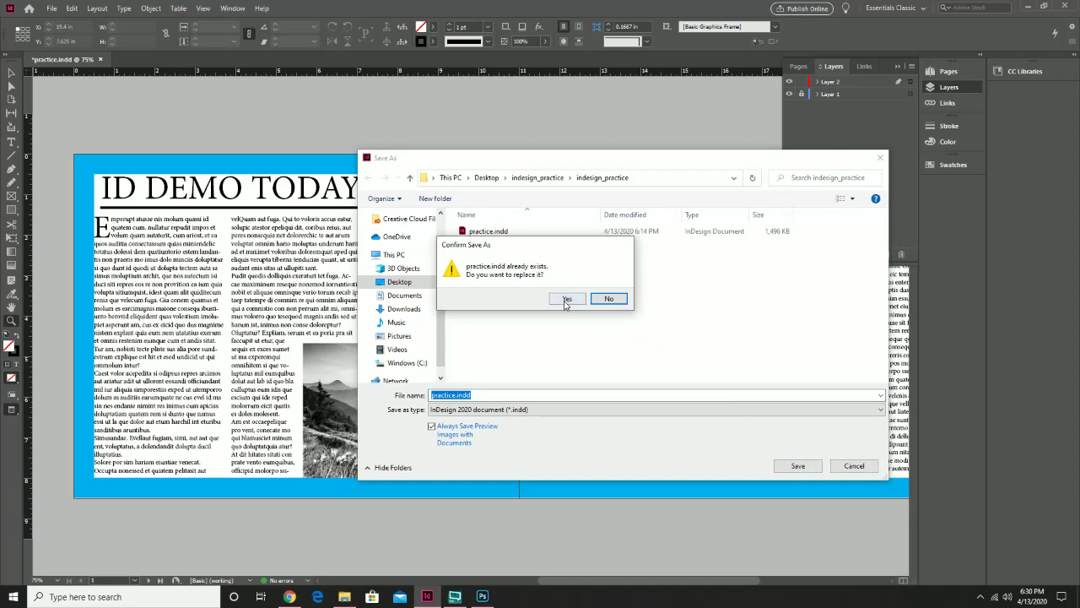
click(566, 300)
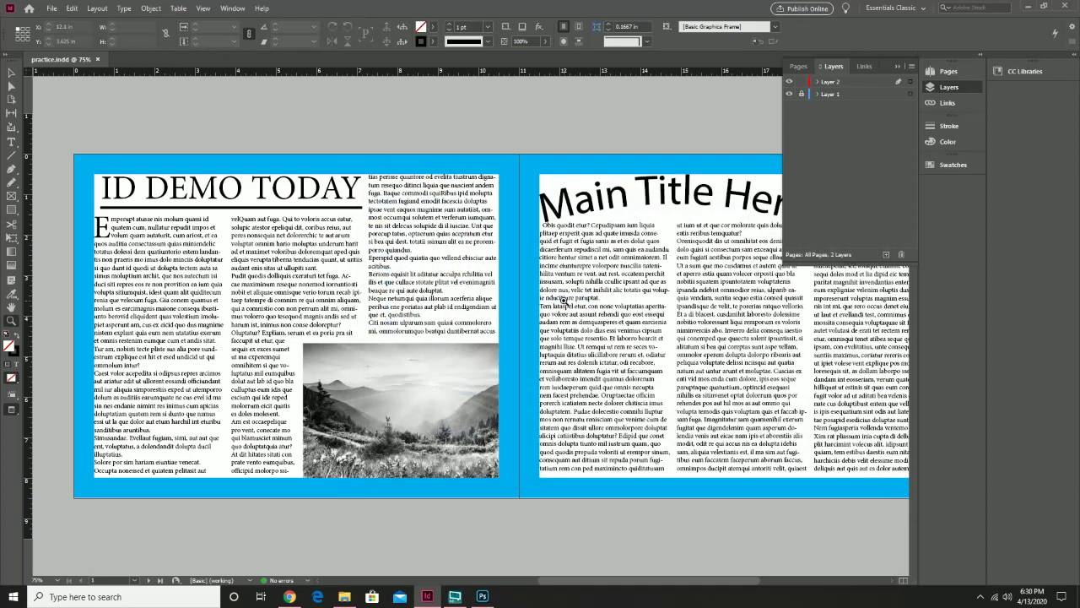